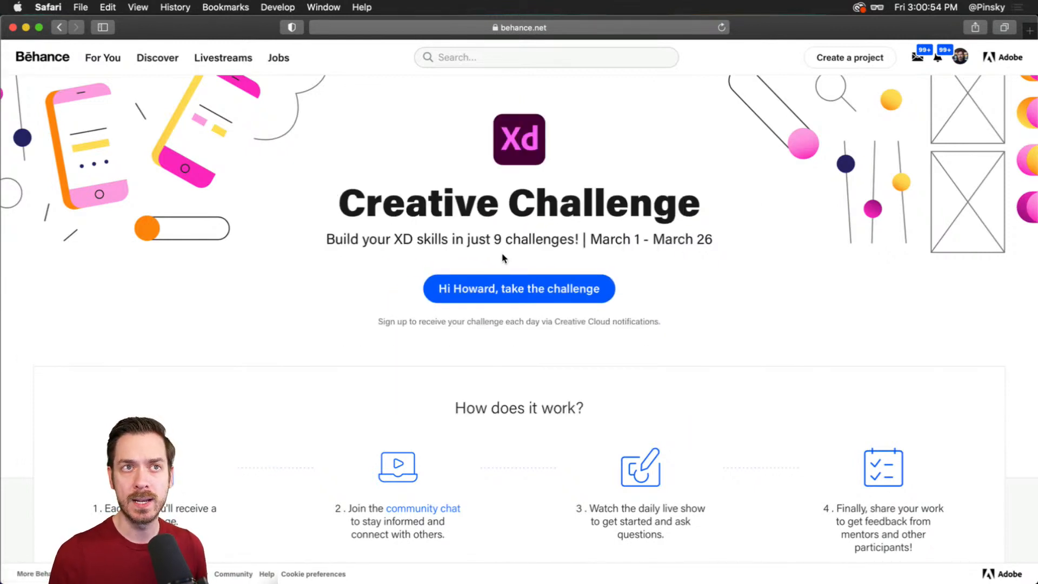
Step: Review how the XD Creative Challenge works and browse the listed daily challenges on Behance
{"action": "scroll", "coordinate": [503, 259], "scroll_direction": "down", "scroll_amount": 4}
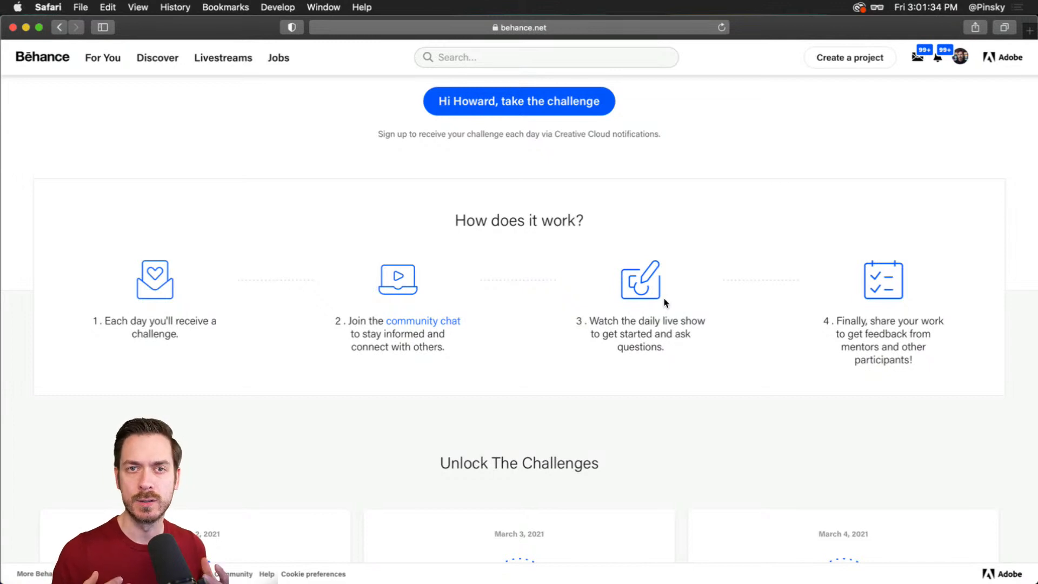
{"action": "scroll", "coordinate": [651, 299], "scroll_direction": "down", "scroll_amount": 6}
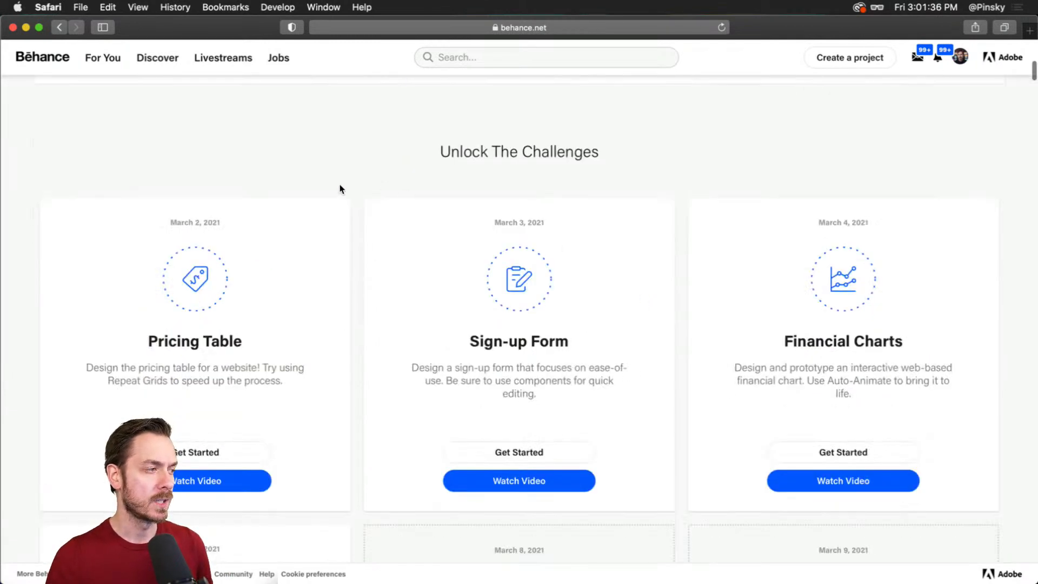
{"action": "scroll", "coordinate": [324, 178], "scroll_direction": "down", "scroll_amount": 1}
{"action": "scroll", "coordinate": [317, 200], "scroll_direction": "down", "scroll_amount": 2}
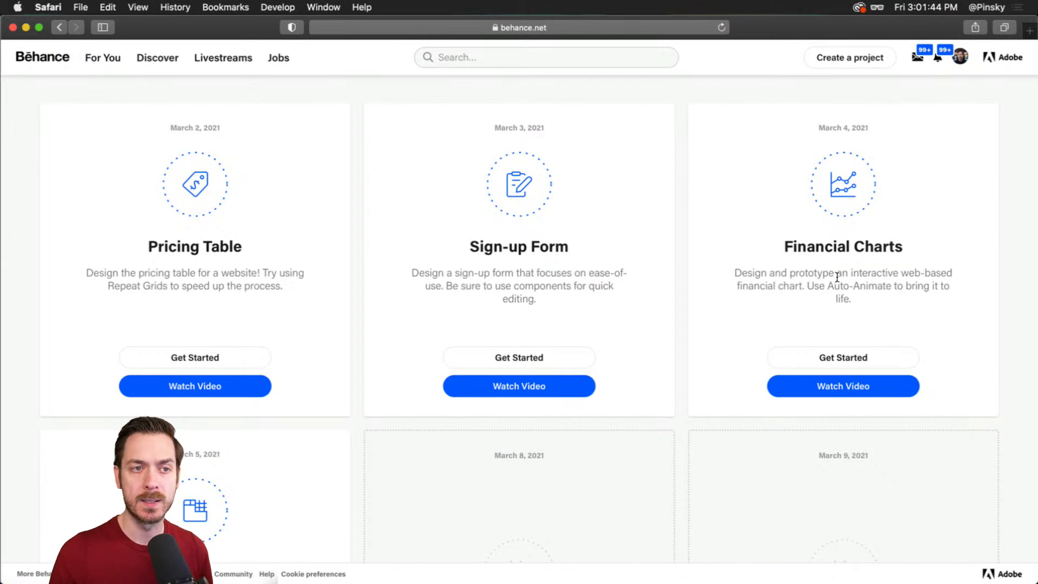
{"action": "scroll", "coordinate": [838, 270], "scroll_direction": "down", "scroll_amount": 4}
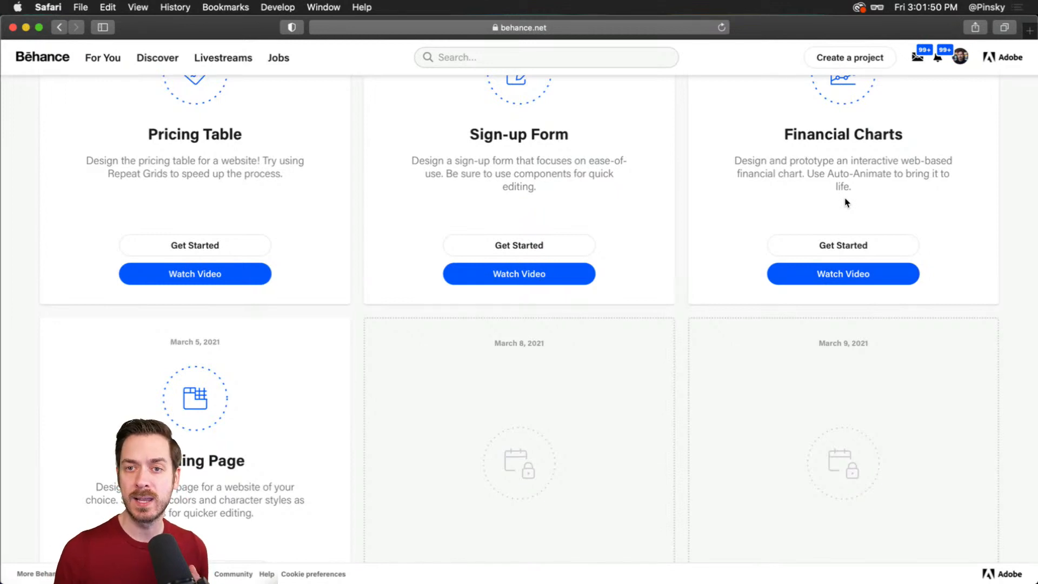
{"action": "scroll", "coordinate": [832, 206], "scroll_direction": "down", "scroll_amount": 5}
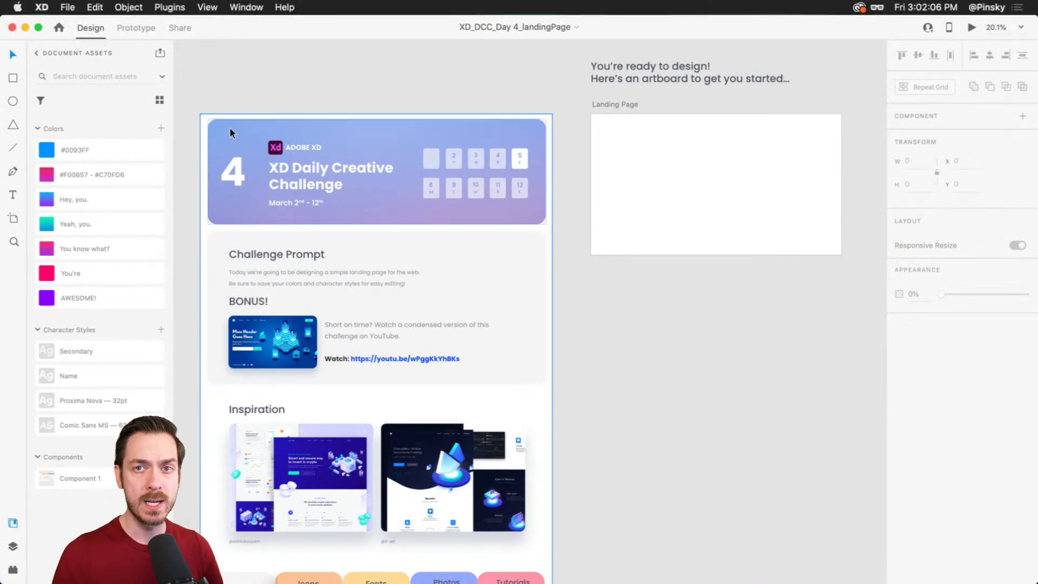
Step: Switch to the XD_DCC_Day 4_landingPage document in Adobe XD and examine its Challenge Prompt and Bonus section
{"action": "scroll", "coordinate": [203, 154], "scroll_direction": "up", "scroll_amount": 5}
{"action": "scroll", "coordinate": [203, 154], "scroll_direction": "down", "scroll_amount": 5}
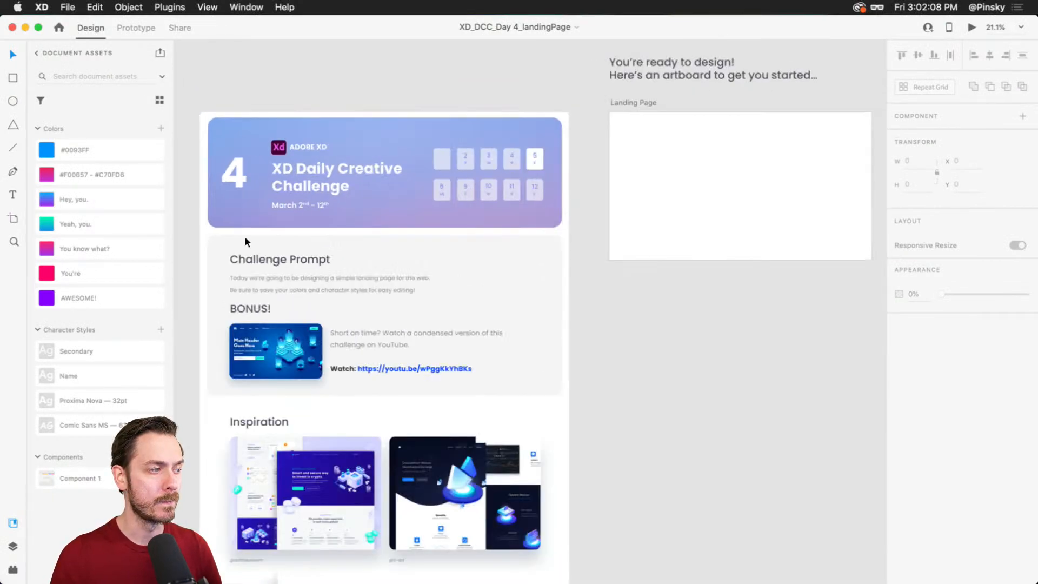
{"action": "scroll", "coordinate": [241, 265], "scroll_direction": "up", "scroll_amount": 5}
{"action": "scroll", "coordinate": [360, 265], "scroll_direction": "up", "scroll_amount": 1}
{"action": "scroll", "coordinate": [362, 265], "scroll_direction": "down", "scroll_amount": 2}
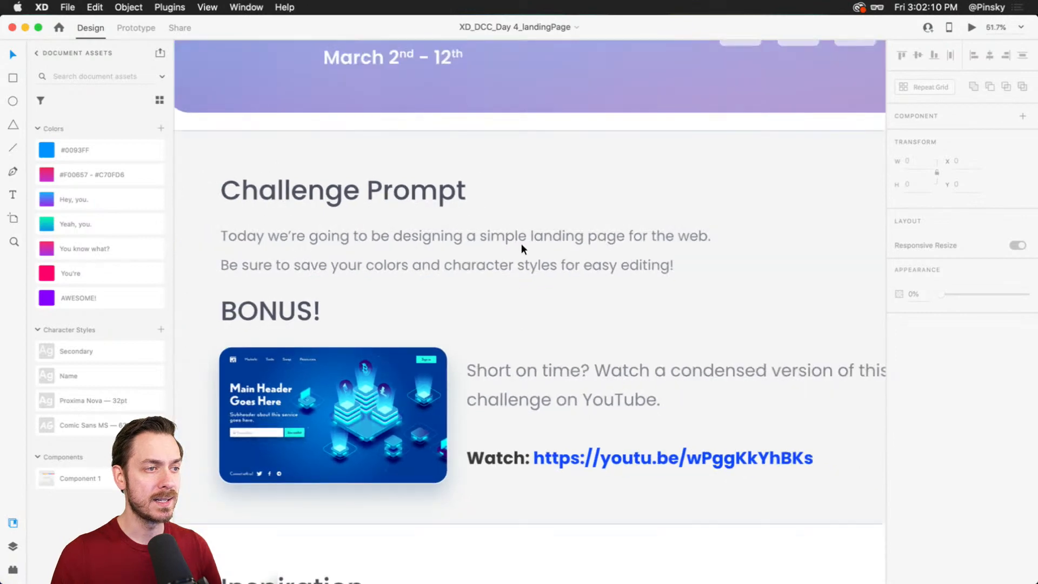
{"action": "left_click", "coordinate": [524, 213]}
{"action": "scroll", "coordinate": [526, 215], "scroll_direction": "down", "scroll_amount": 1}
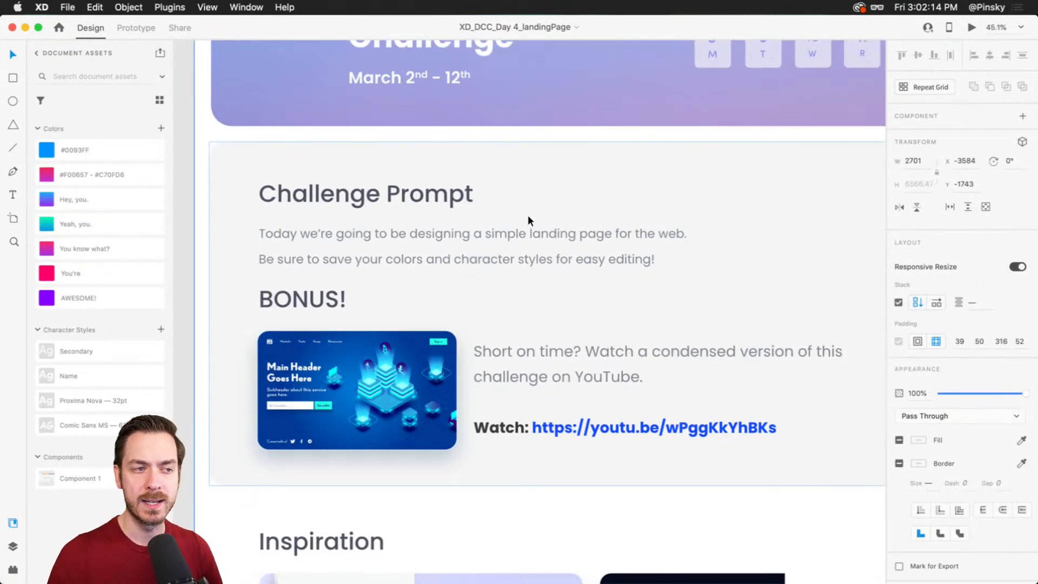
{"action": "scroll", "coordinate": [527, 215], "scroll_direction": "down", "scroll_amount": 1}
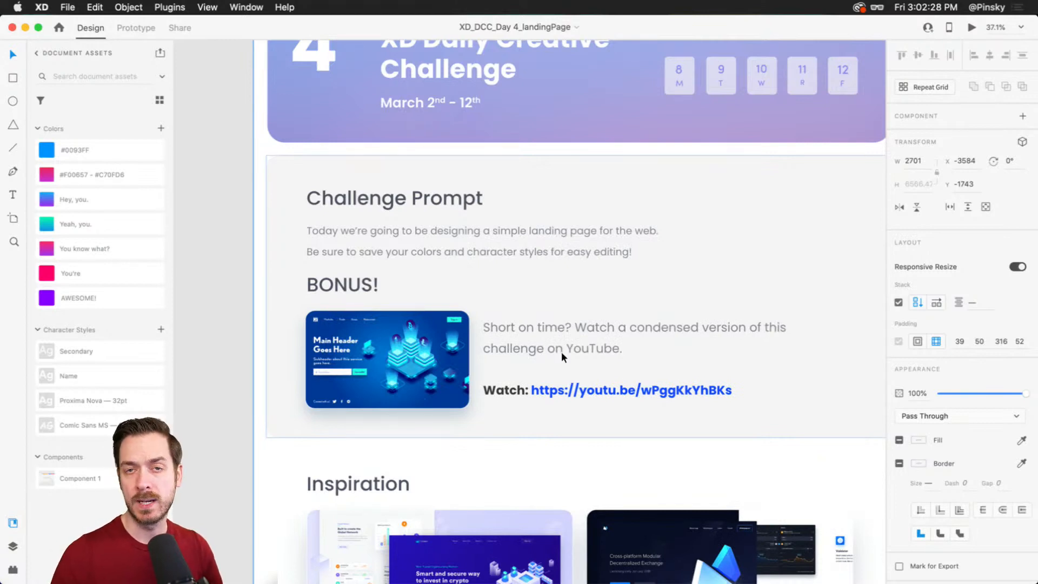
{"action": "scroll", "coordinate": [562, 351], "scroll_direction": "down", "scroll_amount": 3}
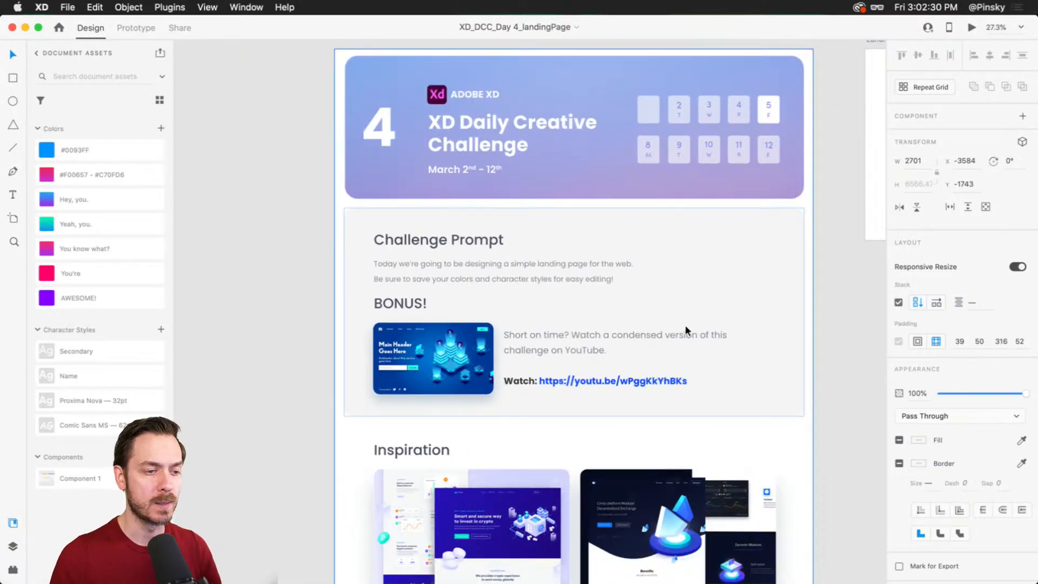
Step: Change the fill of the blank Landing Page artboard from a solid colour to a radial gradient
{"action": "scroll", "coordinate": [685, 326], "scroll_direction": "down", "scroll_amount": 2}
{"action": "left_click", "coordinate": [837, 263]}
{"action": "left_click_drag", "start_coordinate": [851, 230], "coordinate": [490, 398]}
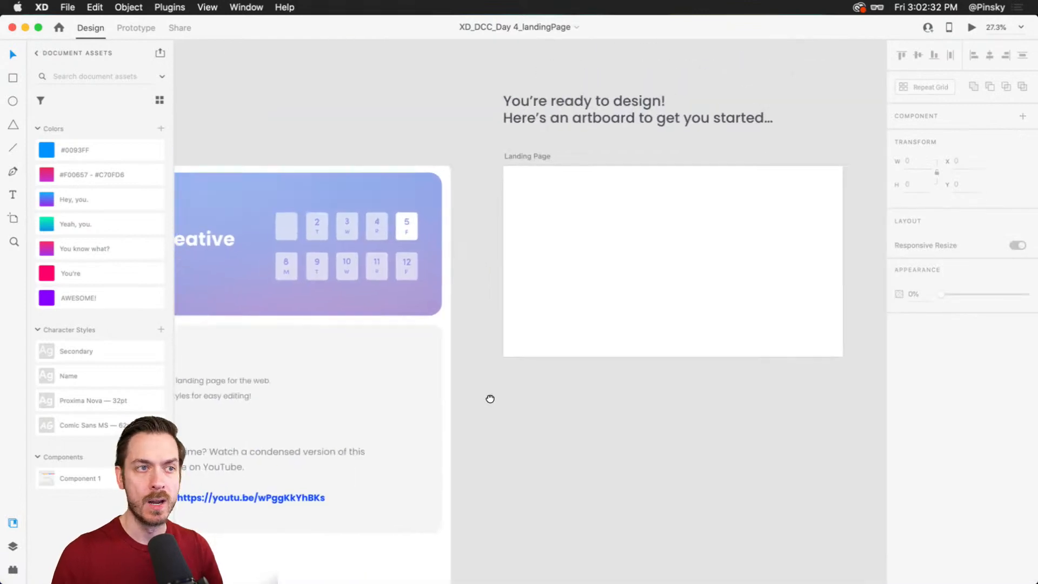
{"action": "scroll", "coordinate": [526, 258], "scroll_direction": "right", "scroll_amount": 2}
{"action": "scroll", "coordinate": [502, 158], "scroll_direction": "up", "scroll_amount": 5}
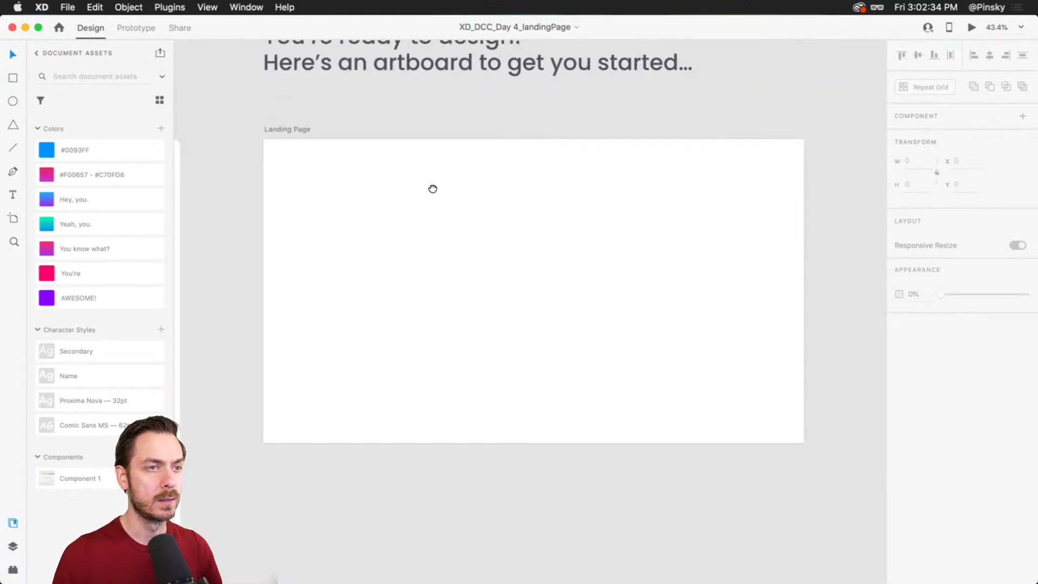
{"action": "left_click_drag", "start_coordinate": [433, 189], "coordinate": [456, 169]}
{"action": "scroll", "coordinate": [514, 169], "scroll_direction": "up", "scroll_amount": 1}
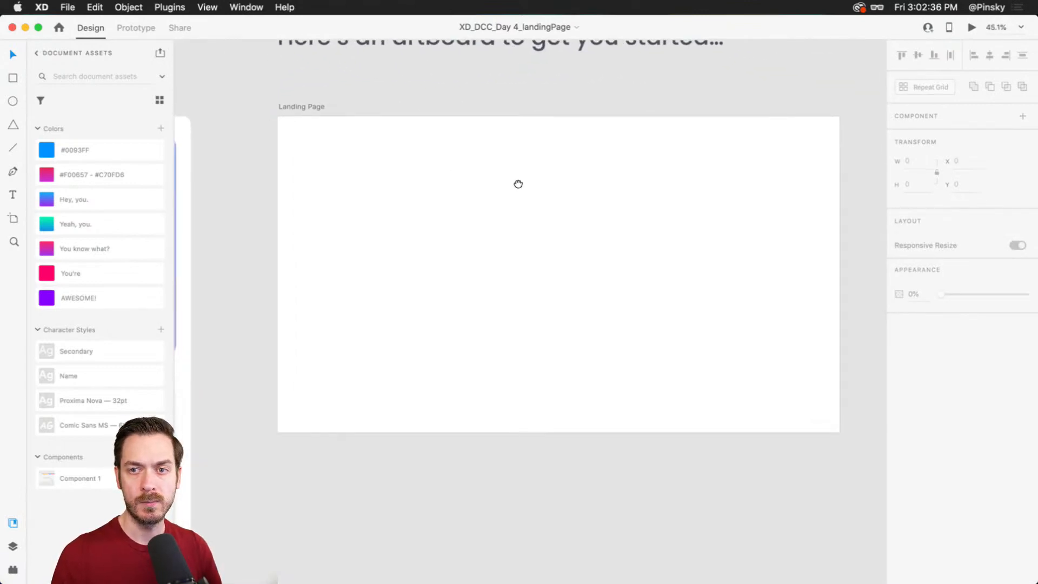
{"action": "left_click_drag", "start_coordinate": [518, 184], "coordinate": [521, 172]}
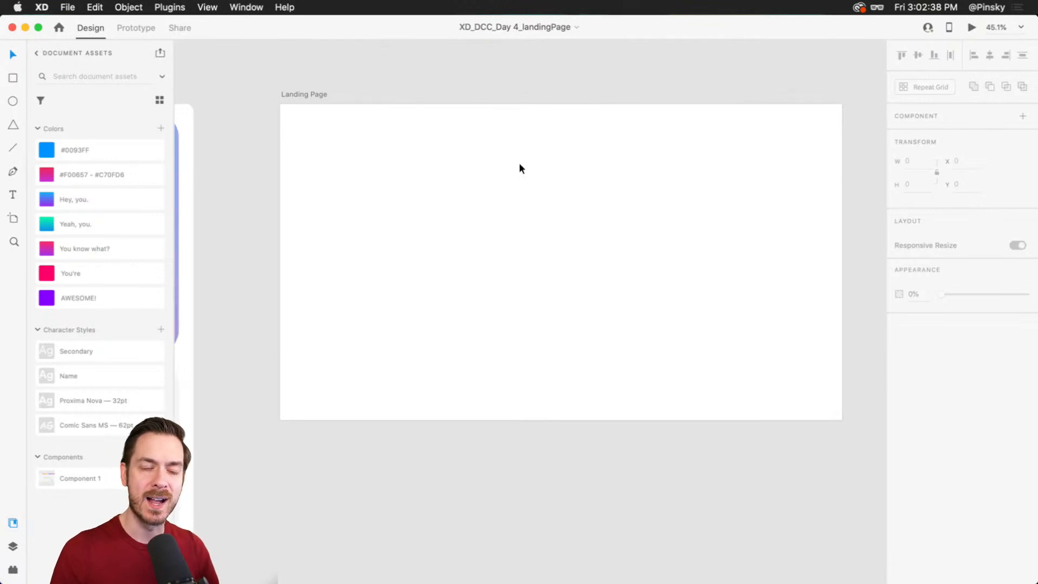
{"action": "scroll", "coordinate": [637, 183], "scroll_direction": "up", "scroll_amount": 1}
{"action": "left_click_drag", "start_coordinate": [633, 186], "coordinate": [603, 192]}
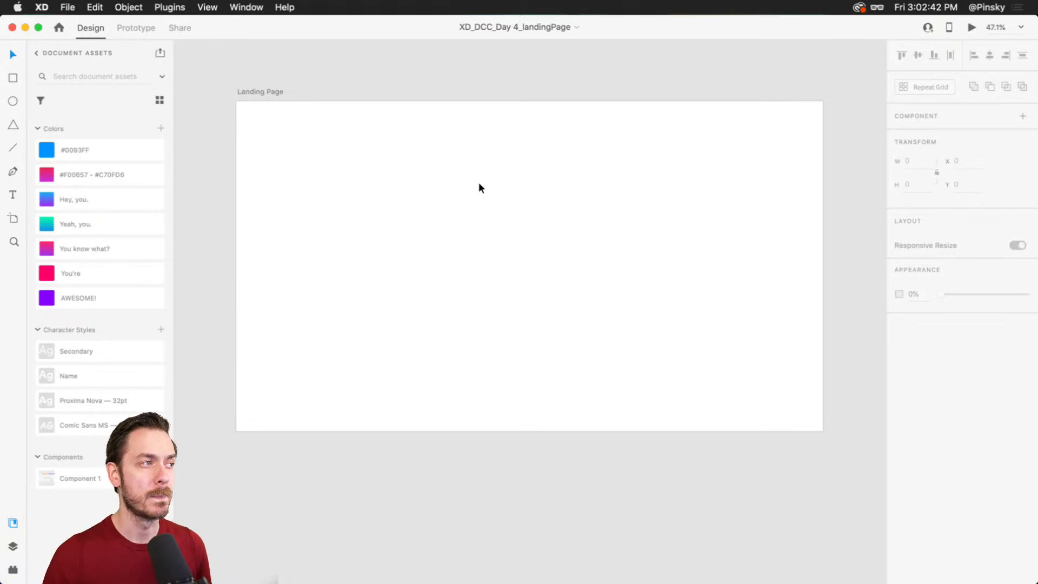
{"action": "left_click", "coordinate": [331, 98]}
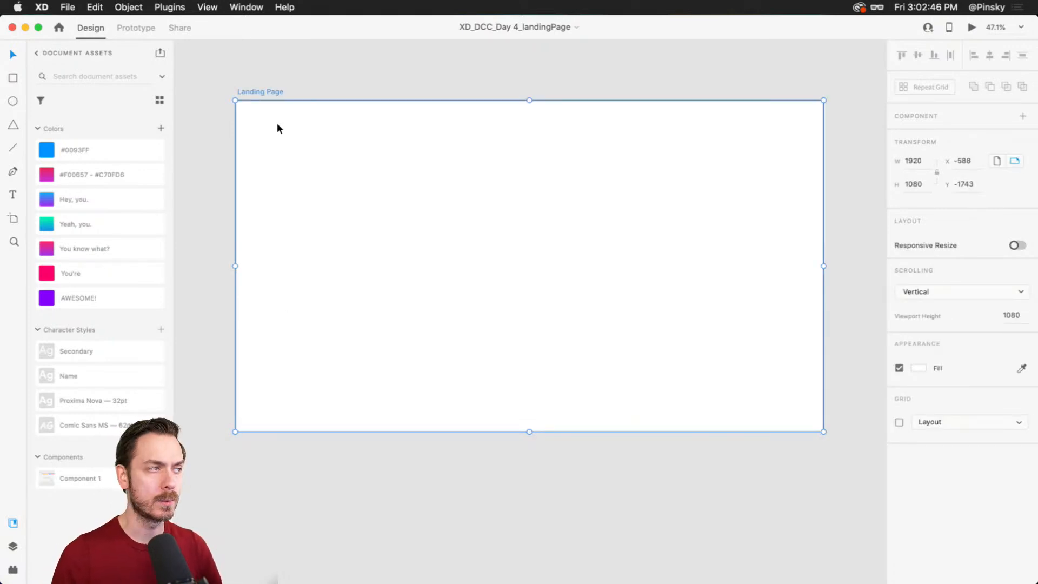
{"action": "scroll", "coordinate": [426, 87], "scroll_direction": "up", "scroll_amount": 2}
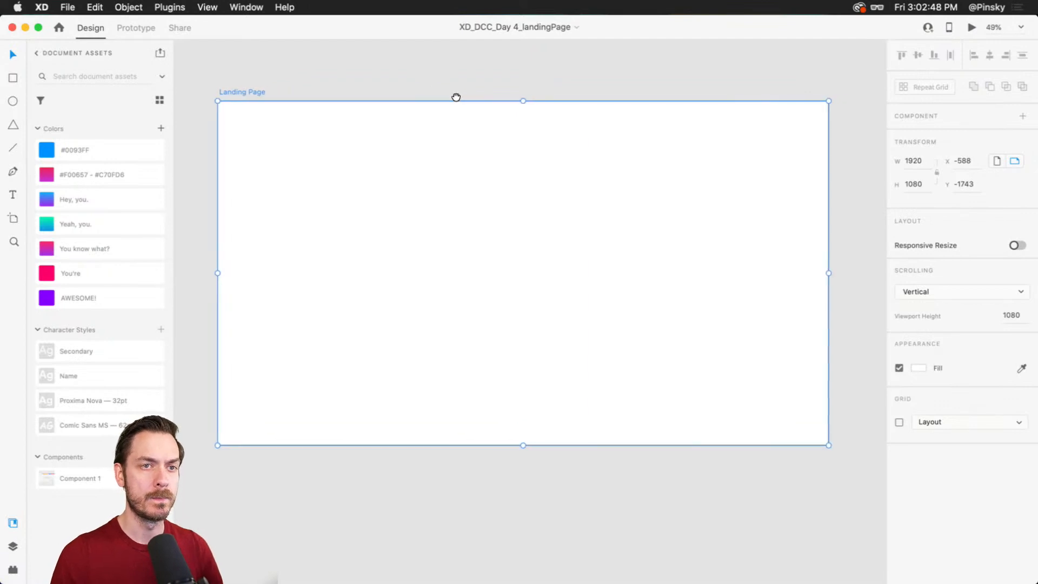
{"action": "left_click_drag", "start_coordinate": [456, 97], "coordinate": [458, 99]}
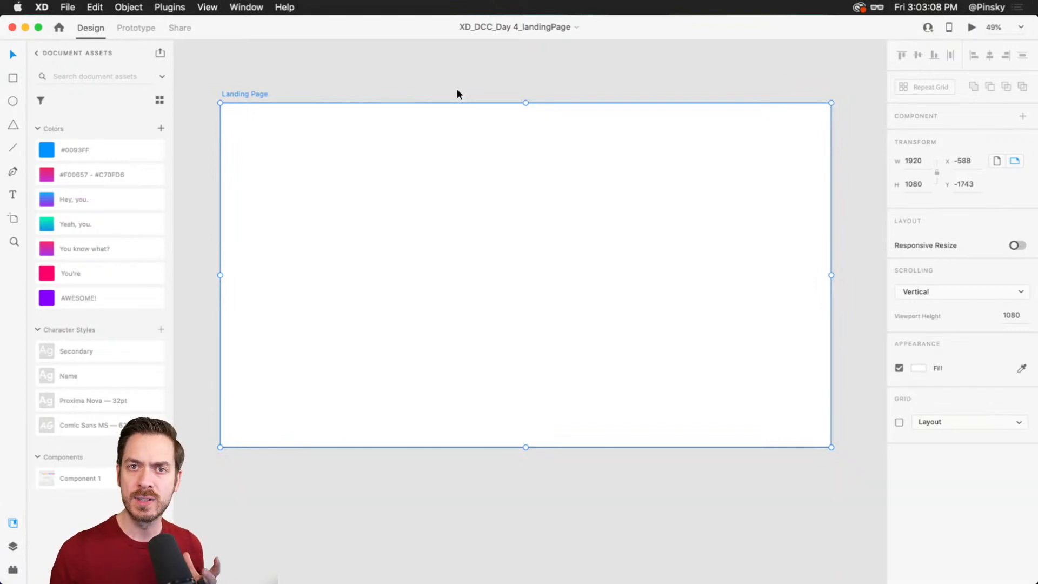
{"action": "left_click", "coordinate": [916, 368]}
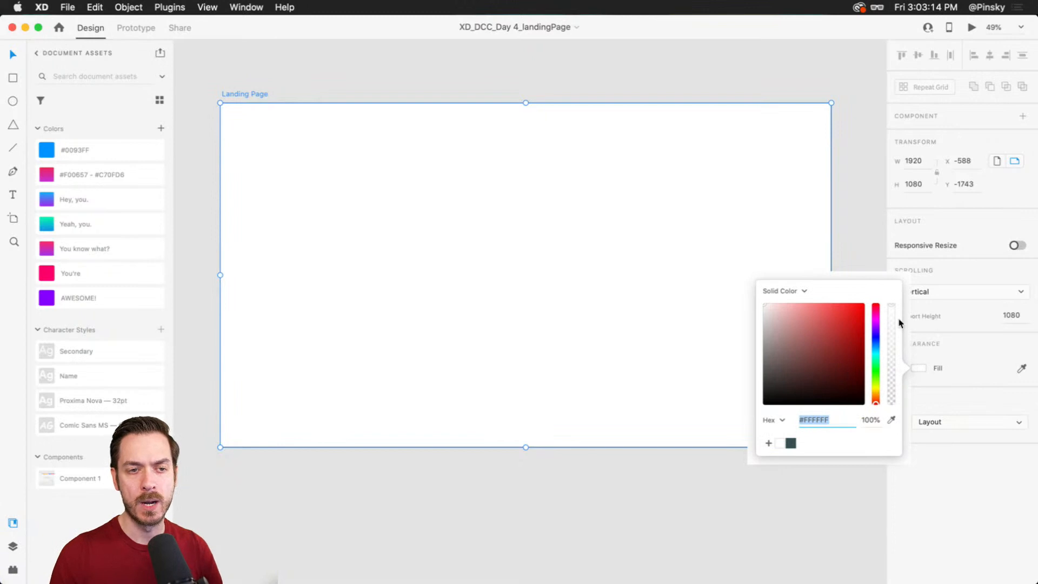
{"action": "left_click", "coordinate": [785, 293]}
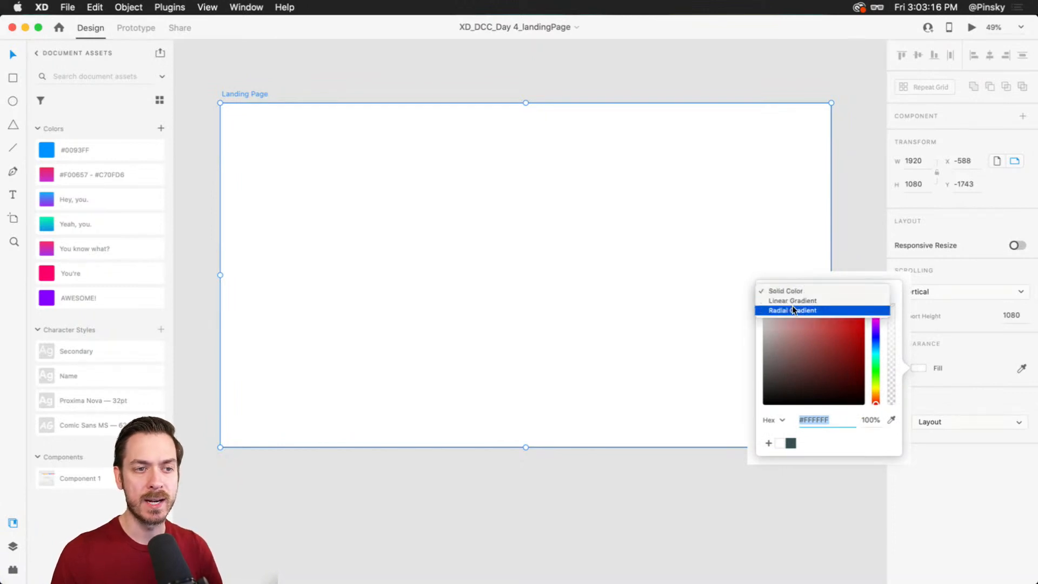
{"action": "left_click", "coordinate": [793, 310]}
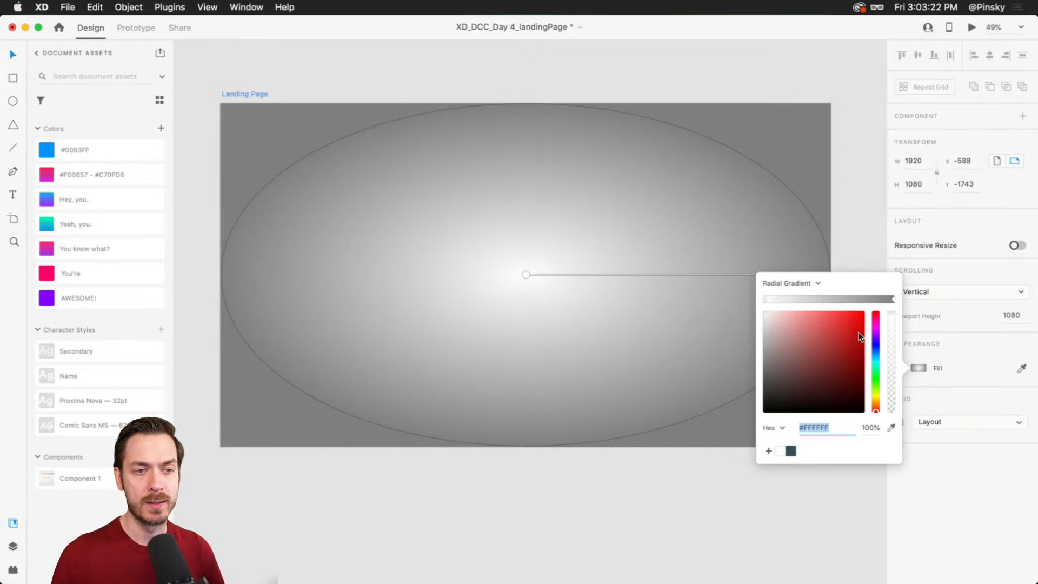
Step: Colour the artboard gradient's centre stop light blue #4CA3ED and its outer stop a darker blue
{"action": "left_click", "coordinate": [876, 354]}
{"action": "left_click_drag", "start_coordinate": [822, 316], "coordinate": [831, 319]}
{"action": "left_click", "coordinate": [874, 357]}
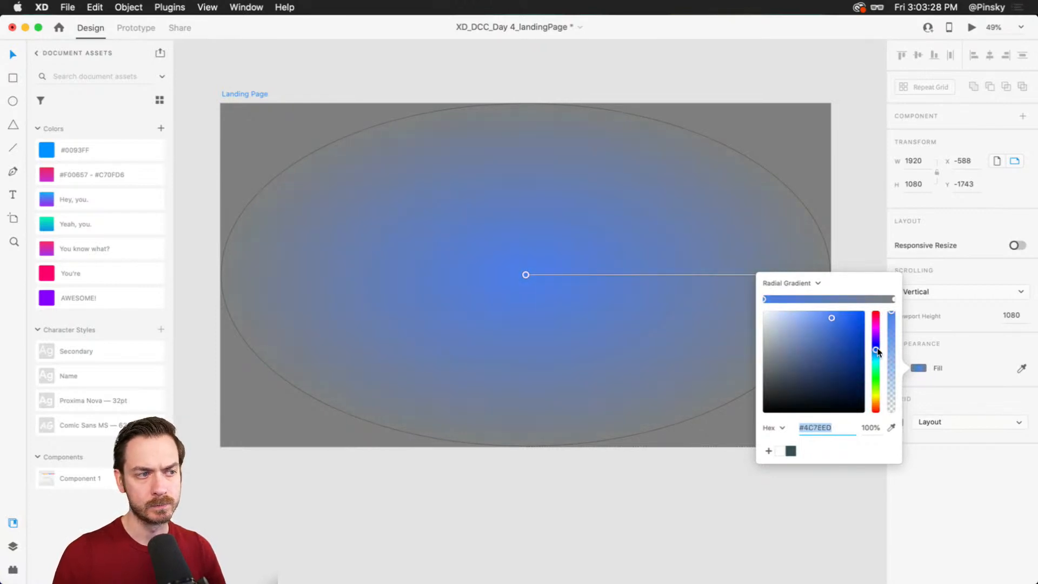
{"action": "left_click", "coordinate": [893, 299]}
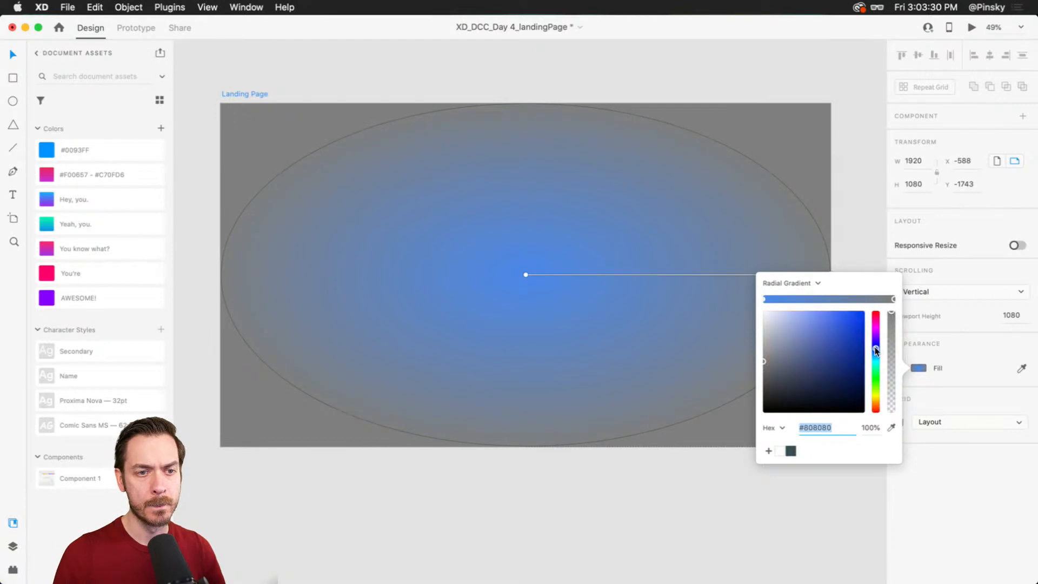
{"action": "left_click_drag", "start_coordinate": [845, 336], "coordinate": [875, 354]}
{"action": "left_click", "coordinate": [764, 298]}
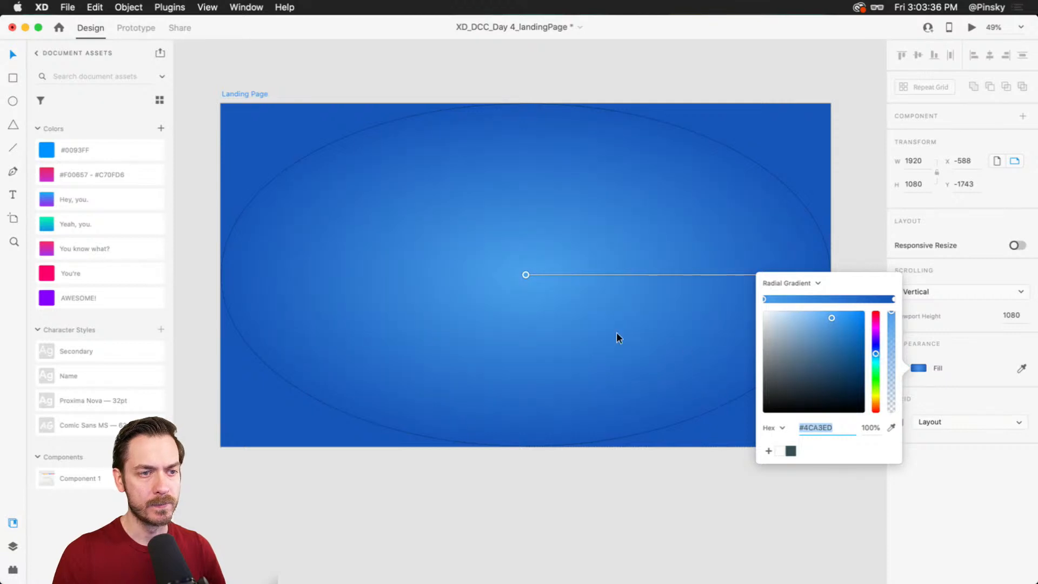
Step: Stretch the radial gradient vertically beyond the artboard so its ellipse becomes roughly a circle
{"action": "scroll", "coordinate": [616, 334], "scroll_direction": "down", "scroll_amount": 3}
{"action": "scroll", "coordinate": [605, 368], "scroll_direction": "right", "scroll_amount": 4}
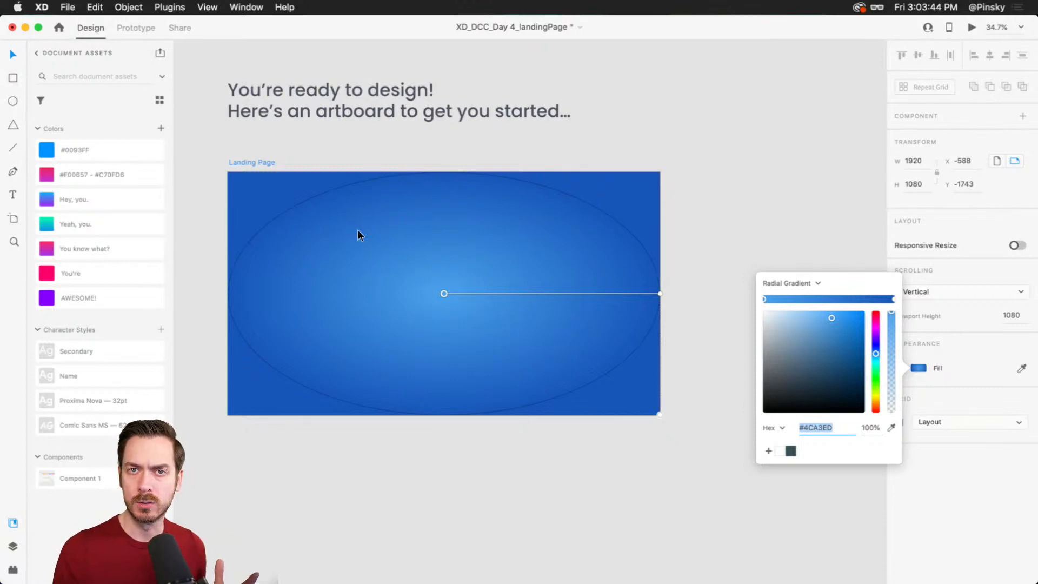
{"action": "key", "text": "alt+super+8"}
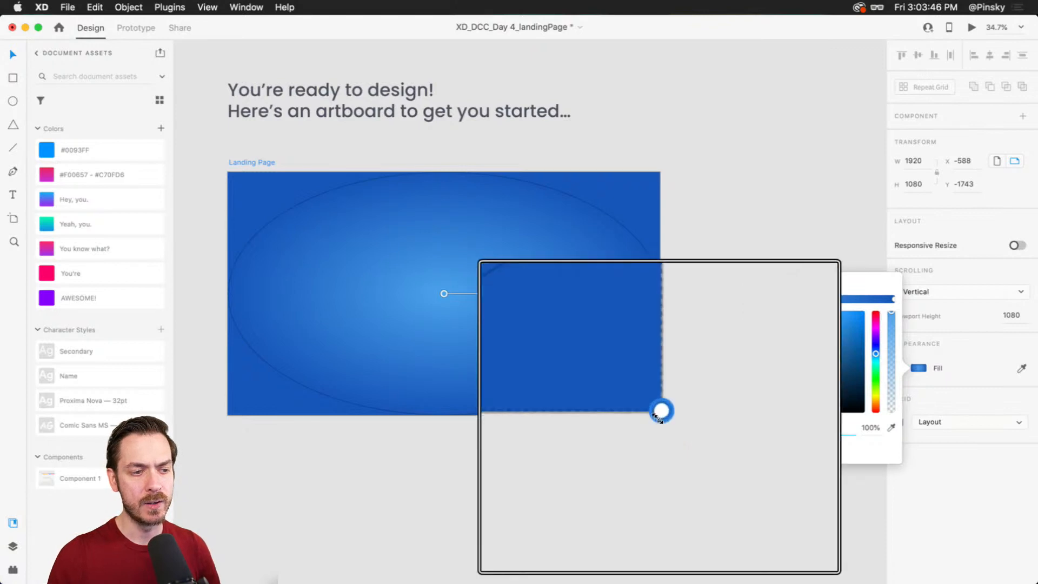
{"action": "key", "text": "alt+super+8"}
{"action": "left_click_drag", "start_coordinate": [656, 413], "coordinate": [662, 510]}
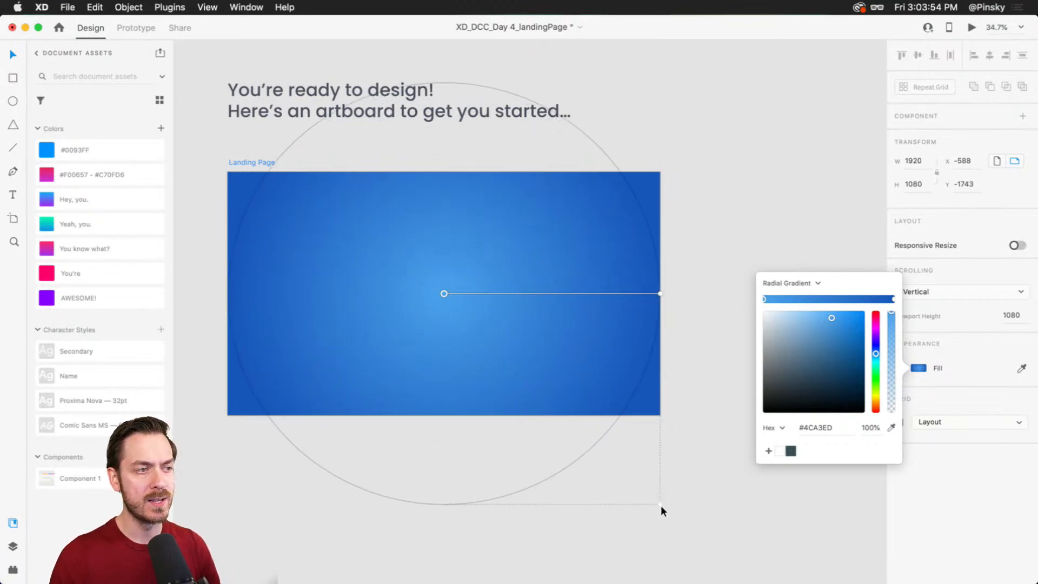
{"action": "left_click", "coordinate": [697, 237]}
Step: Darken the centre colour of the Landing Page artboard's radial gradient to #378DD6
{"action": "scroll", "coordinate": [498, 251], "scroll_direction": "up", "scroll_amount": 3}
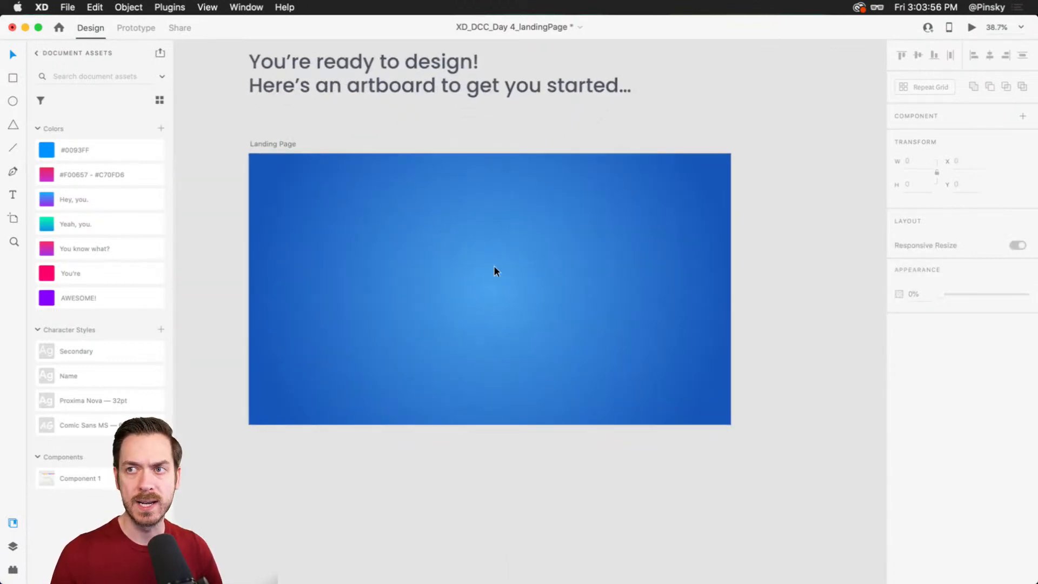
{"action": "left_click", "coordinate": [494, 266]}
{"action": "left_click", "coordinate": [917, 372]}
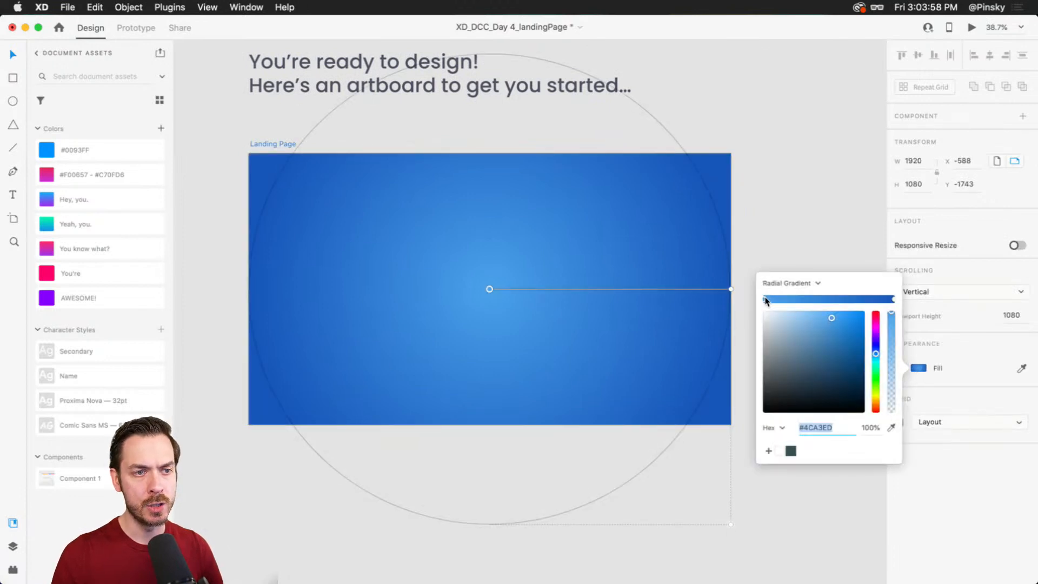
{"action": "left_click_drag", "start_coordinate": [831, 318], "coordinate": [838, 325]}
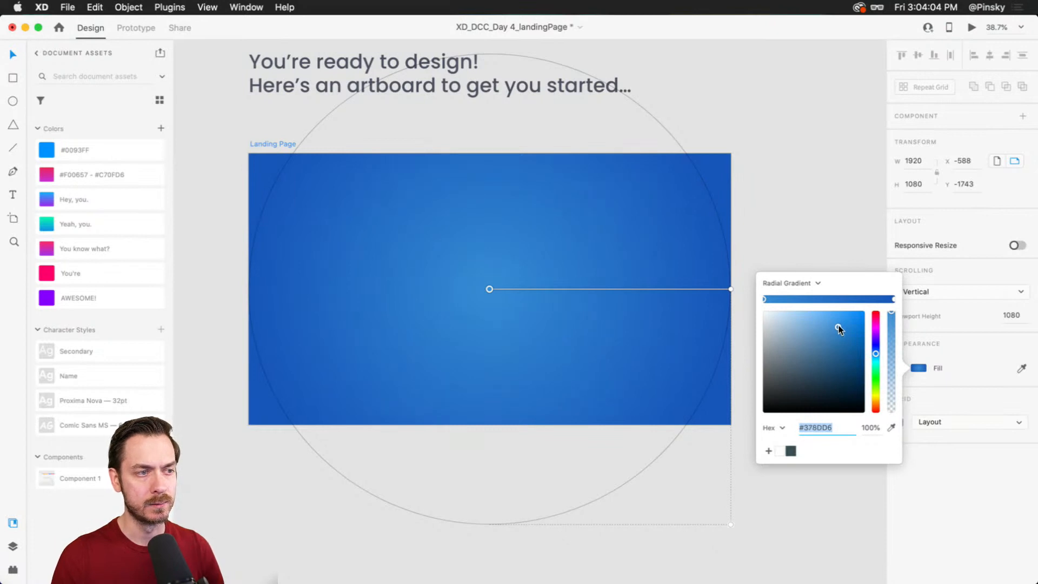
{"action": "left_click", "coordinate": [760, 270]}
Step: Show the hidden guides and clear the vertical guides from the Landing Page artboard
{"action": "scroll", "coordinate": [474, 277], "scroll_direction": "up", "scroll_amount": 3}
{"action": "scroll", "coordinate": [475, 277], "scroll_direction": "left", "scroll_amount": 2}
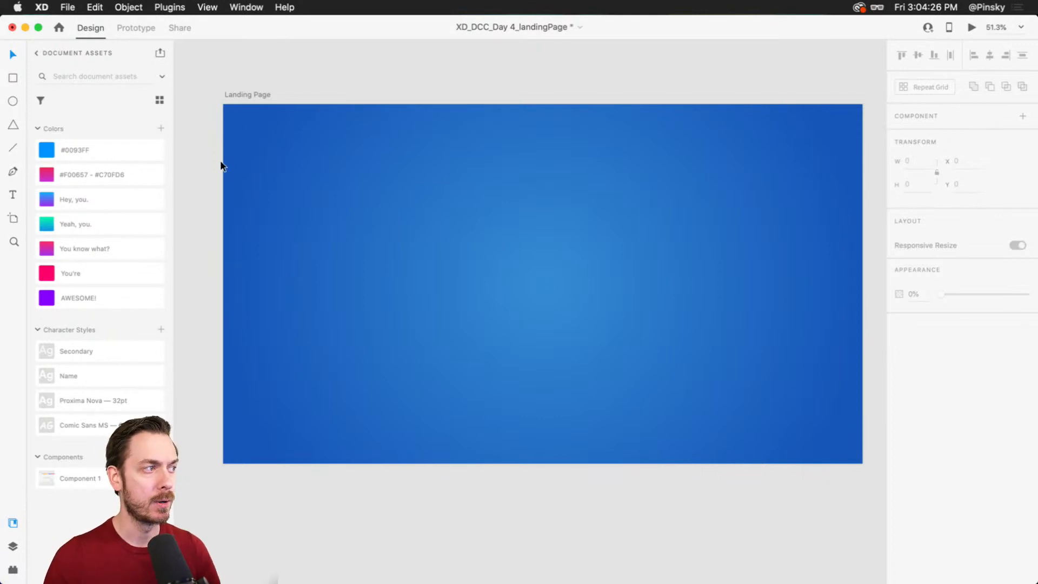
{"action": "key", "text": "super+semicolon"}
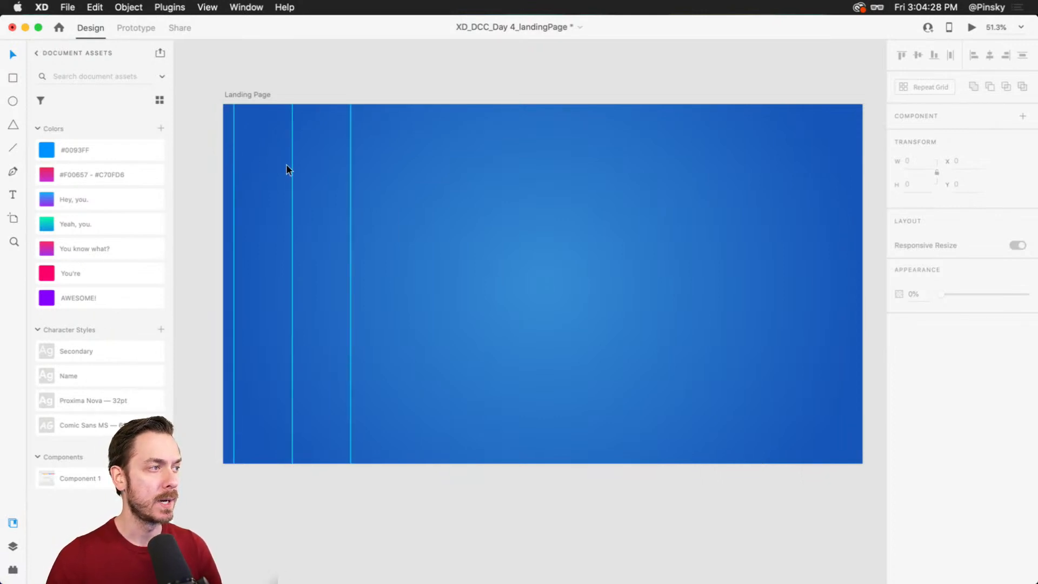
{"action": "left_click", "coordinate": [207, 7]}
{"action": "mouse_move", "coordinate": [266, 190]}
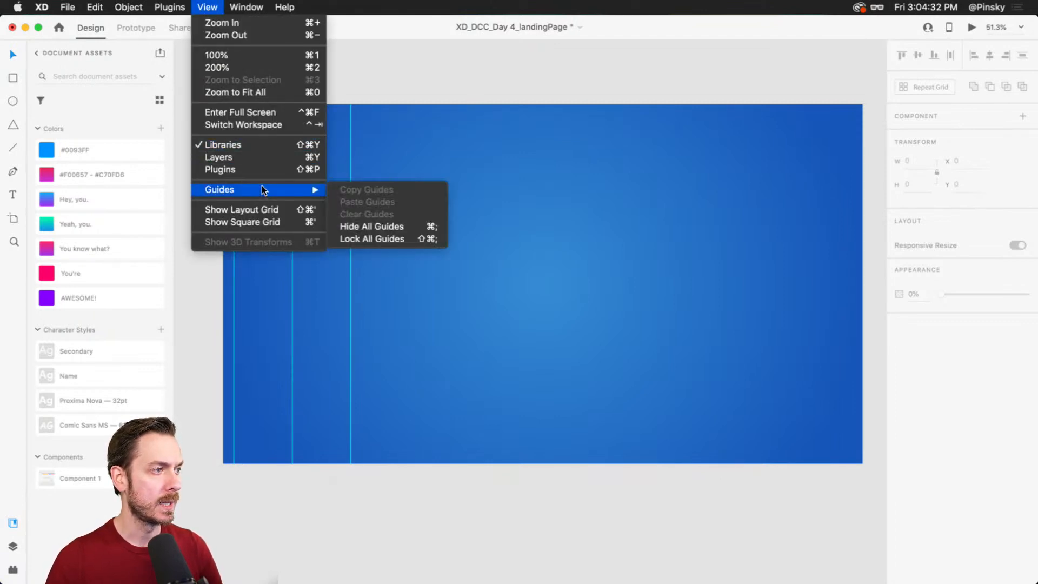
{"action": "left_click", "coordinate": [451, 142]}
{"action": "left_click", "coordinate": [259, 91]}
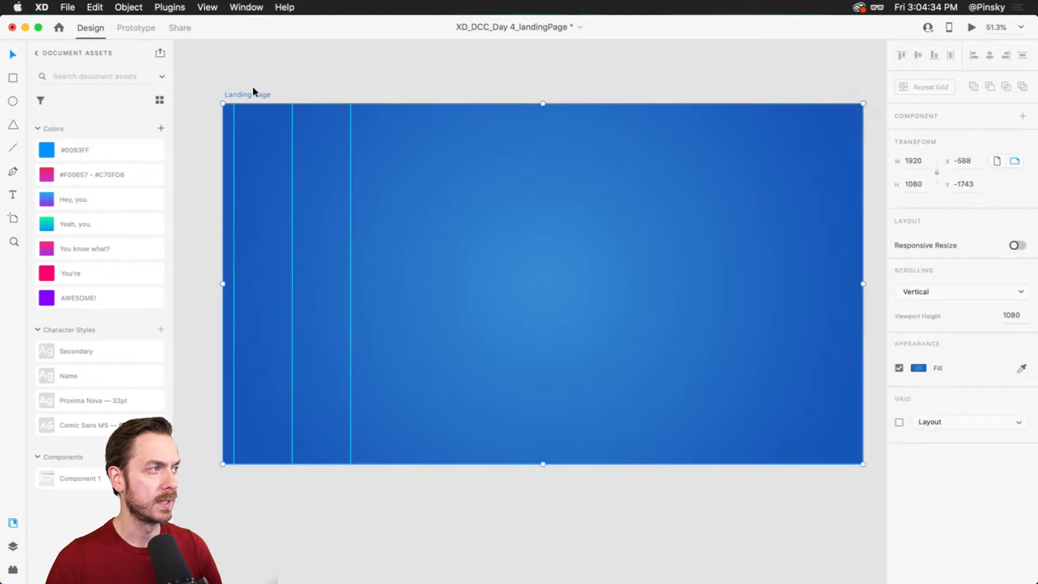
{"action": "left_click", "coordinate": [200, 6]}
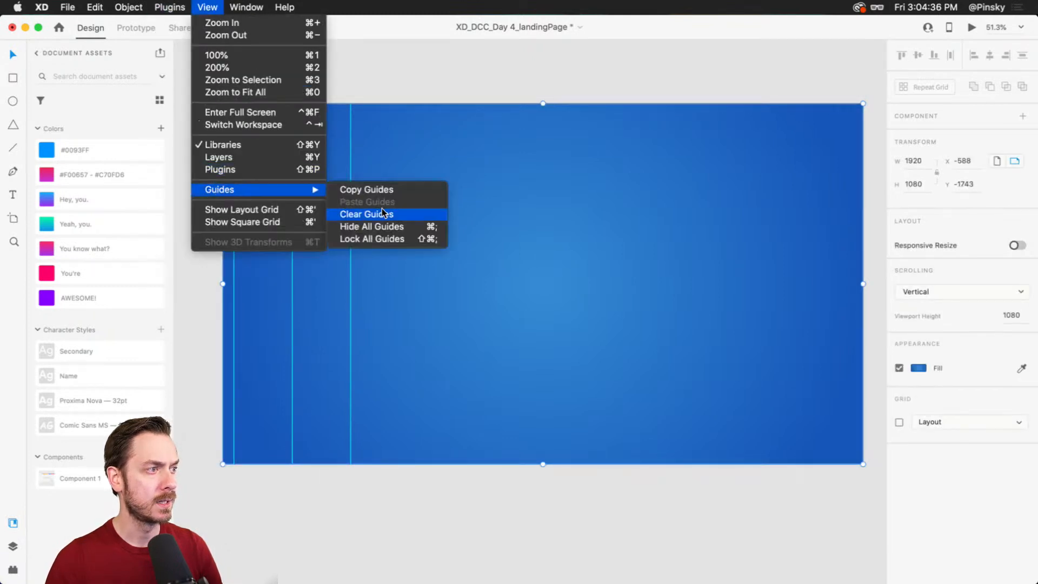
{"action": "left_click", "coordinate": [373, 212]}
Step: Add a vertical guide about 140 px from the Landing Page artboard's left edge and a horizontal guide about 70 px below its upper edge
{"action": "scroll", "coordinate": [214, 157], "scroll_direction": "up", "scroll_amount": 5}
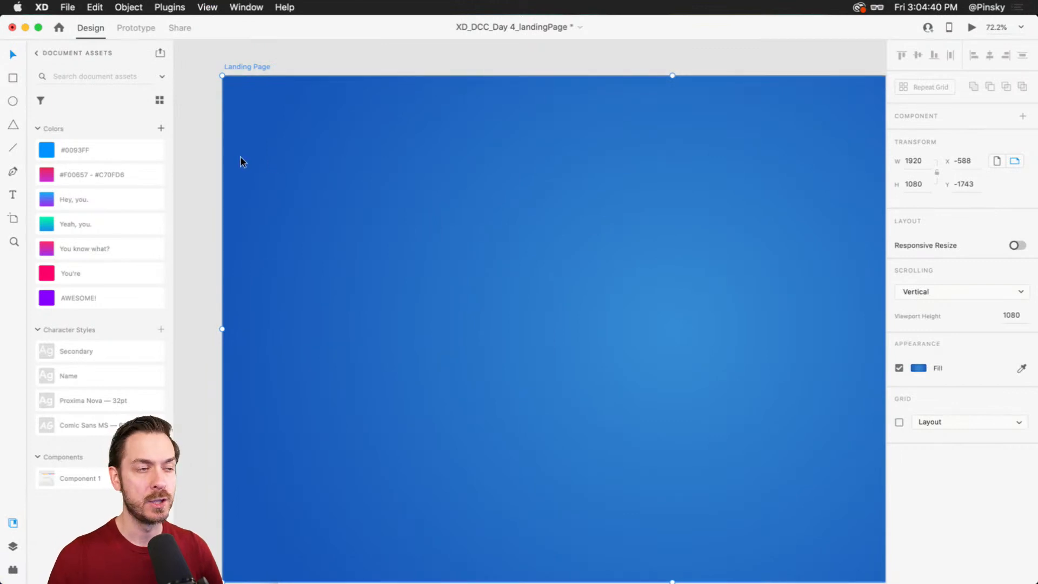
{"action": "left_click_drag", "start_coordinate": [216, 165], "coordinate": [289, 154]}
{"action": "left_click_drag", "start_coordinate": [327, 77], "coordinate": [311, 114]}
{"action": "scroll", "coordinate": [336, 127], "scroll_direction": "down", "scroll_amount": 3}
{"action": "left_click_drag", "start_coordinate": [272, 152], "coordinate": [788, 181]}
{"action": "scroll", "coordinate": [459, 171], "scroll_direction": "left", "scroll_amount": 3}
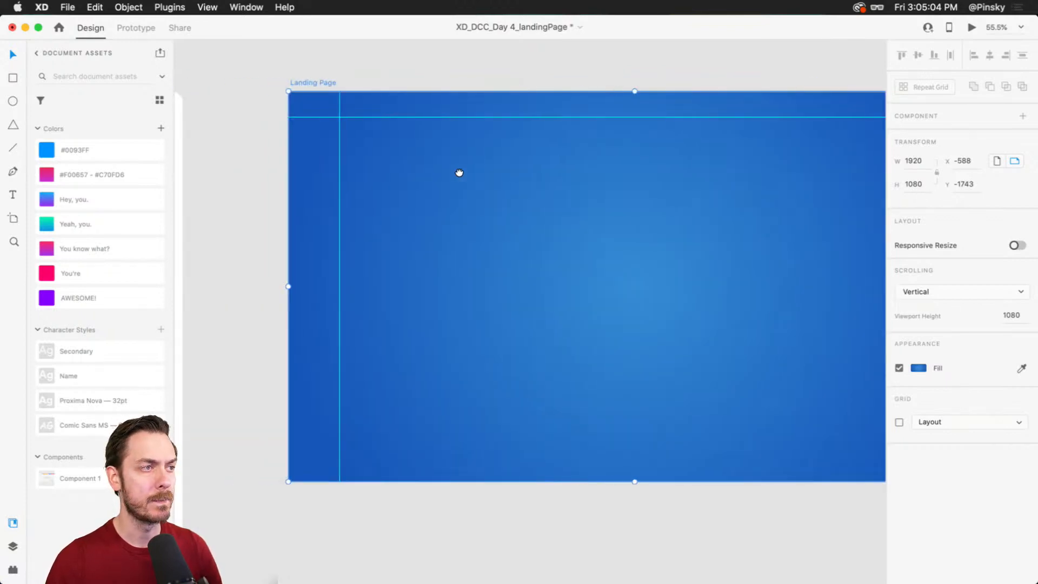
Step: Search the Icons 4 Design plugin for "wallet" and place the ios-wallet icon just inside the two guides, at about X 193, Y 98
{"action": "scroll", "coordinate": [315, 130], "scroll_direction": "up", "scroll_amount": 5}
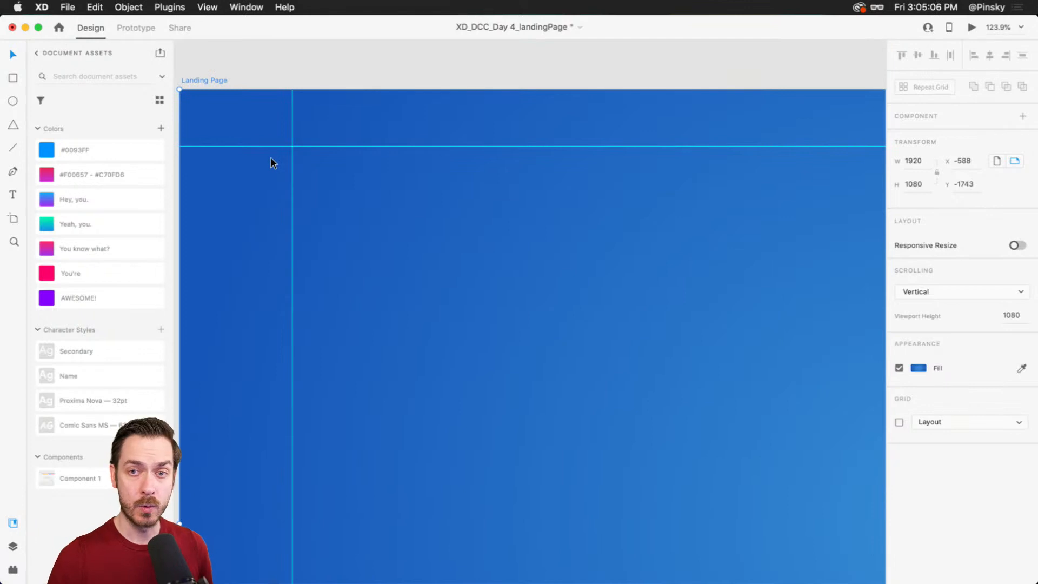
{"action": "scroll", "coordinate": [389, 183], "scroll_direction": "left", "scroll_amount": 3}
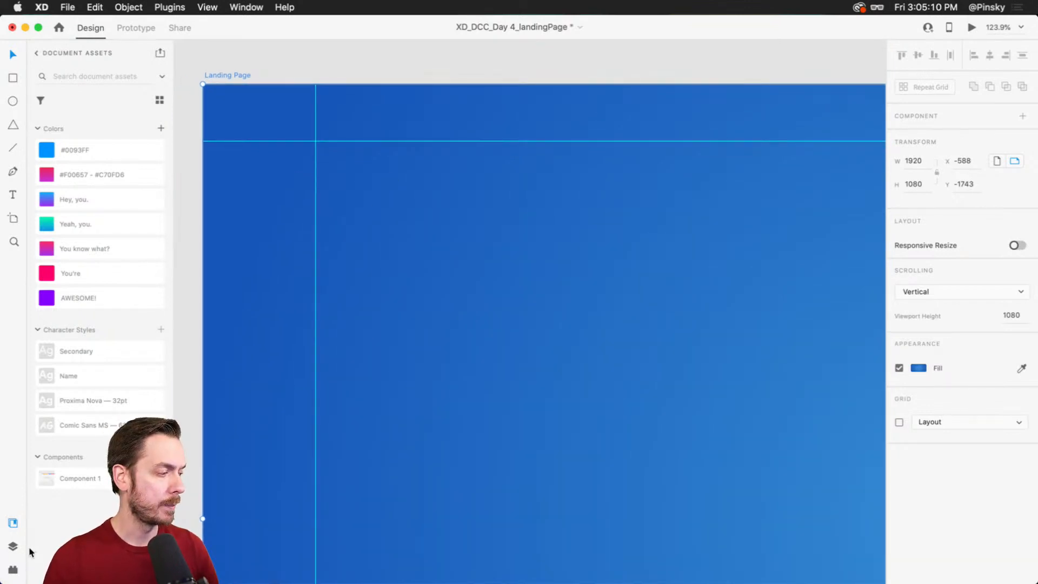
{"action": "left_click", "coordinate": [13, 569]}
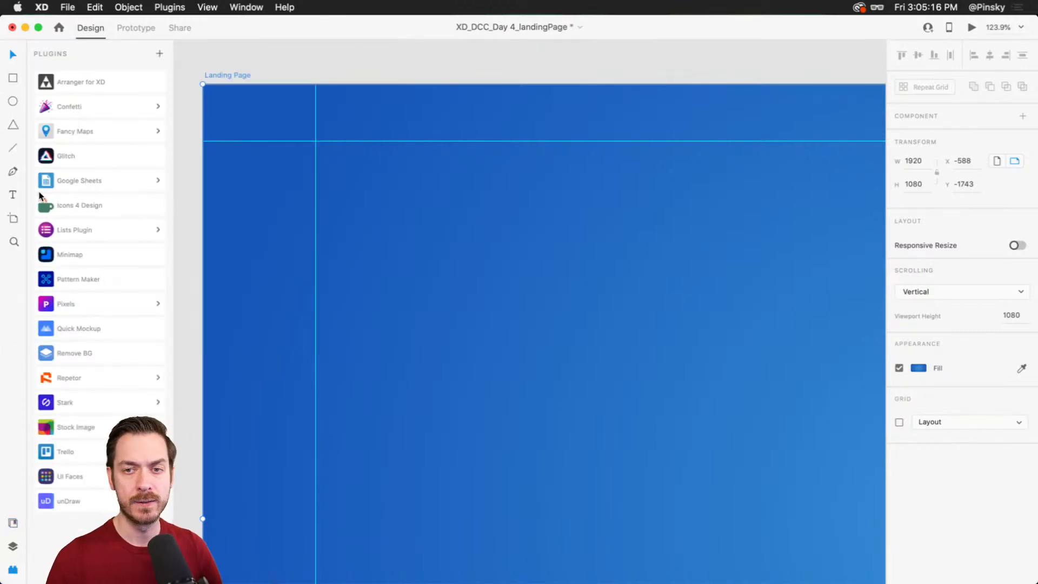
{"action": "left_click", "coordinate": [124, 213]}
{"action": "left_click", "coordinate": [64, 125]}
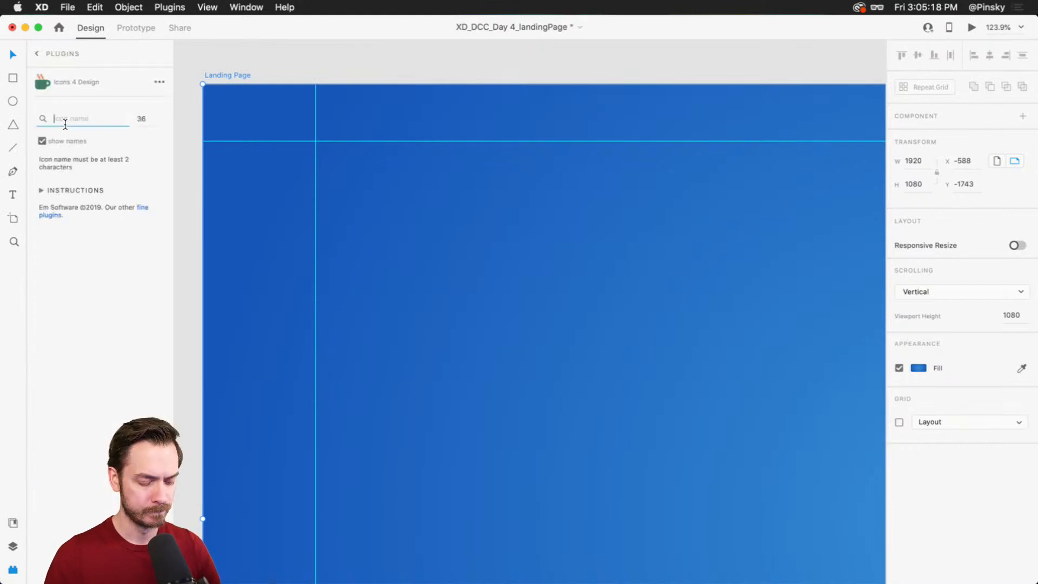
{"action": "type", "text": "wallet"}
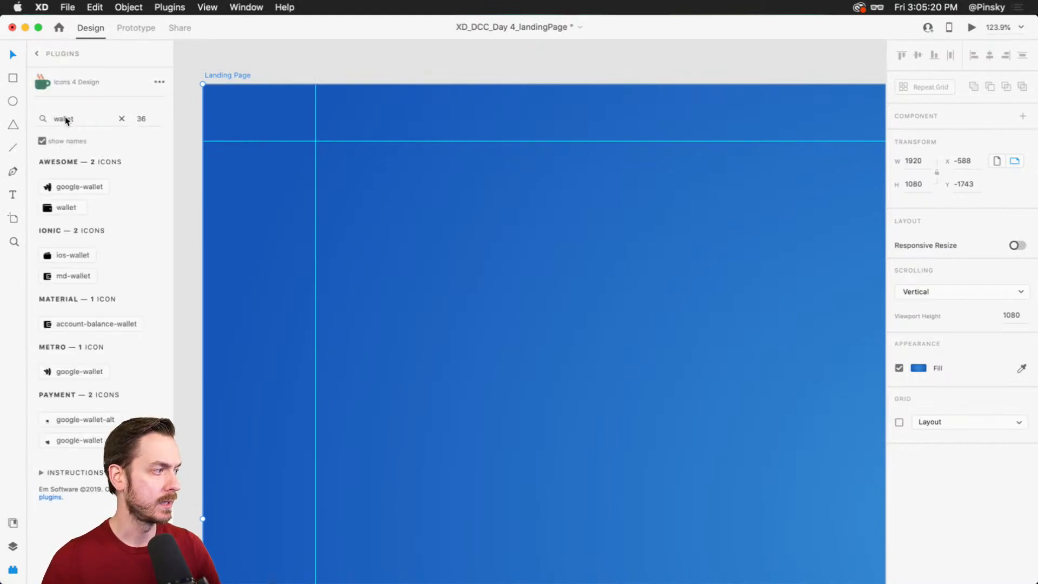
{"action": "left_click", "coordinate": [68, 255]}
{"action": "left_click_drag", "start_coordinate": [217, 103], "coordinate": [373, 188]}
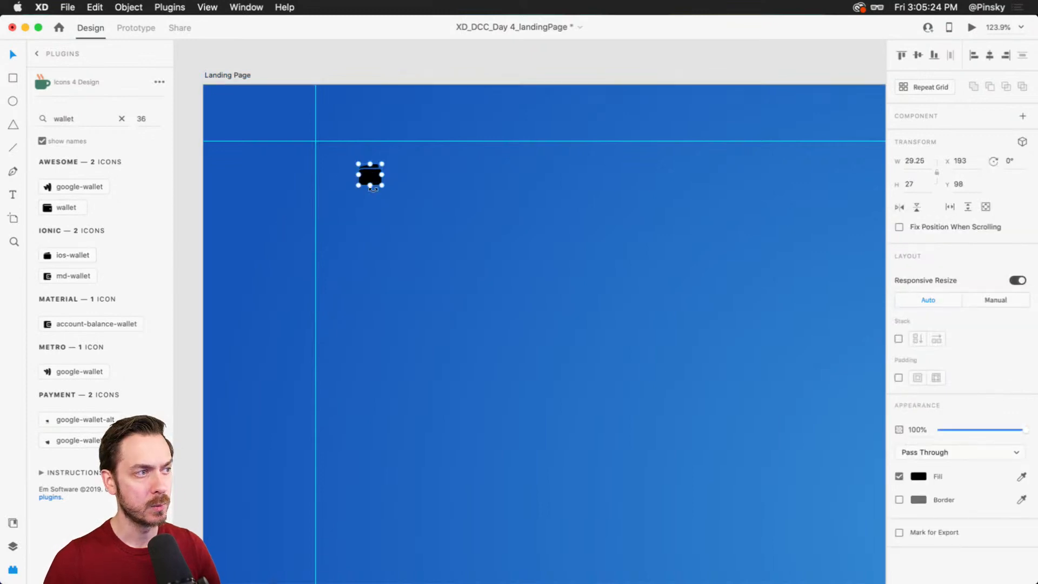
Step: Change the ios-wallet icon's fill to white and keep the icon selected
{"action": "left_click", "coordinate": [921, 476]}
{"action": "left_click_drag", "start_coordinate": [811, 452], "coordinate": [596, 262]}
{"action": "left_click", "coordinate": [458, 135]}
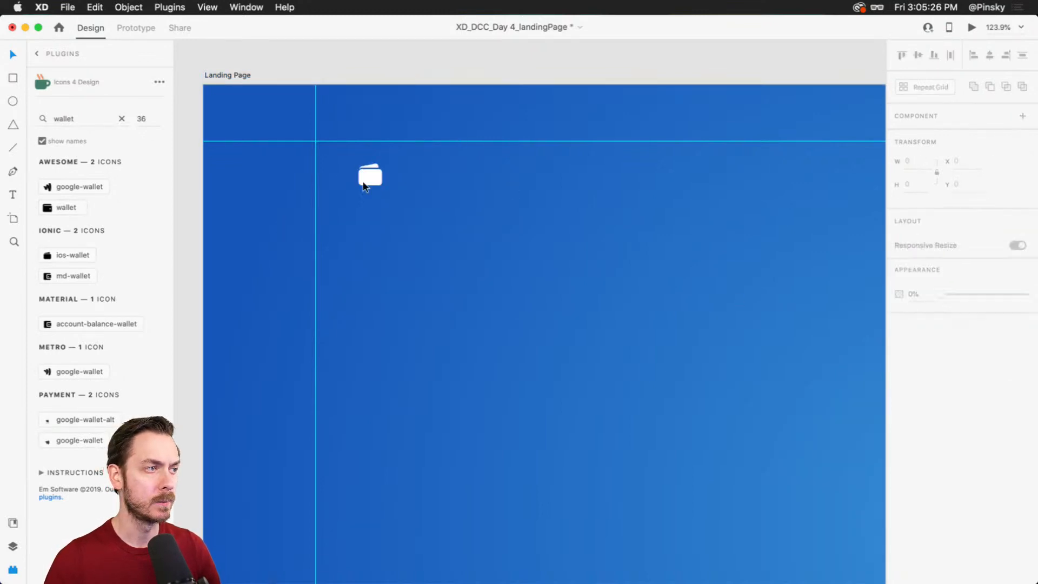
{"action": "left_click", "coordinate": [364, 185]}
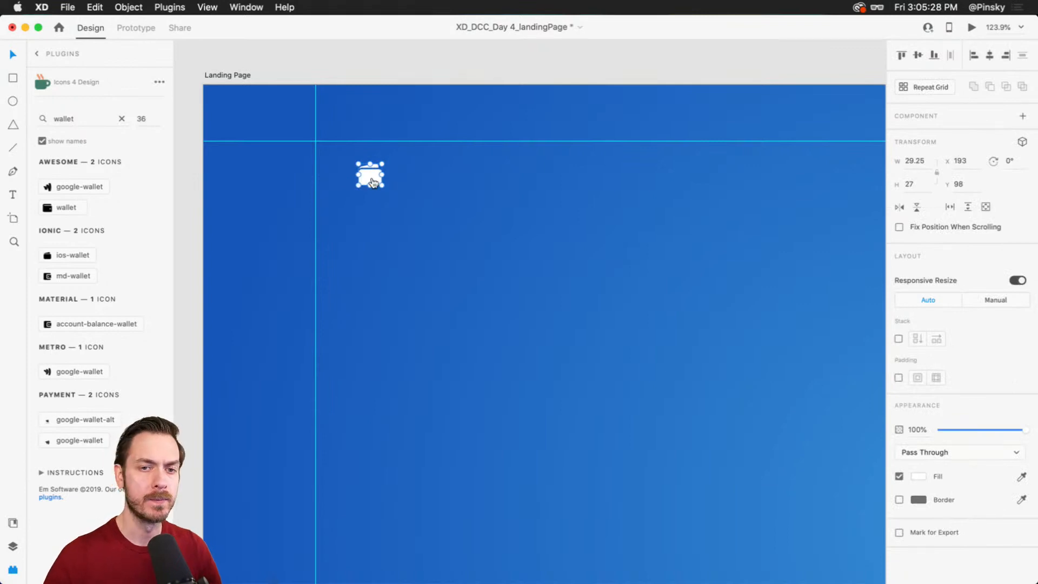
Step: Switch to Nucleo, search its icons for "wallet" and copy the filled 24px wallet-crypto icon
{"action": "key", "text": "super+space"}
{"action": "type", "text": "nucleo"}
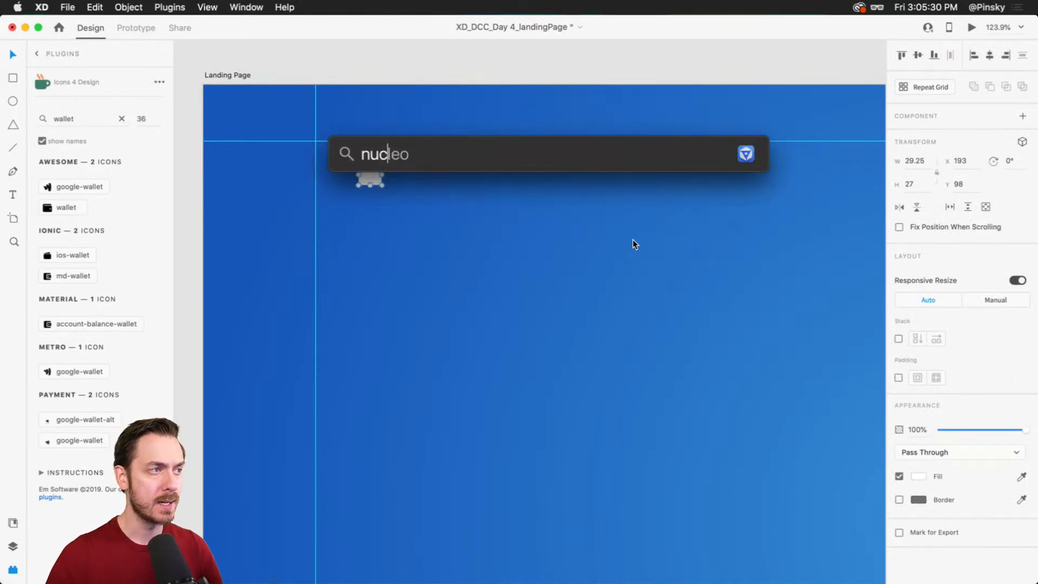
{"action": "key", "text": "Return"}
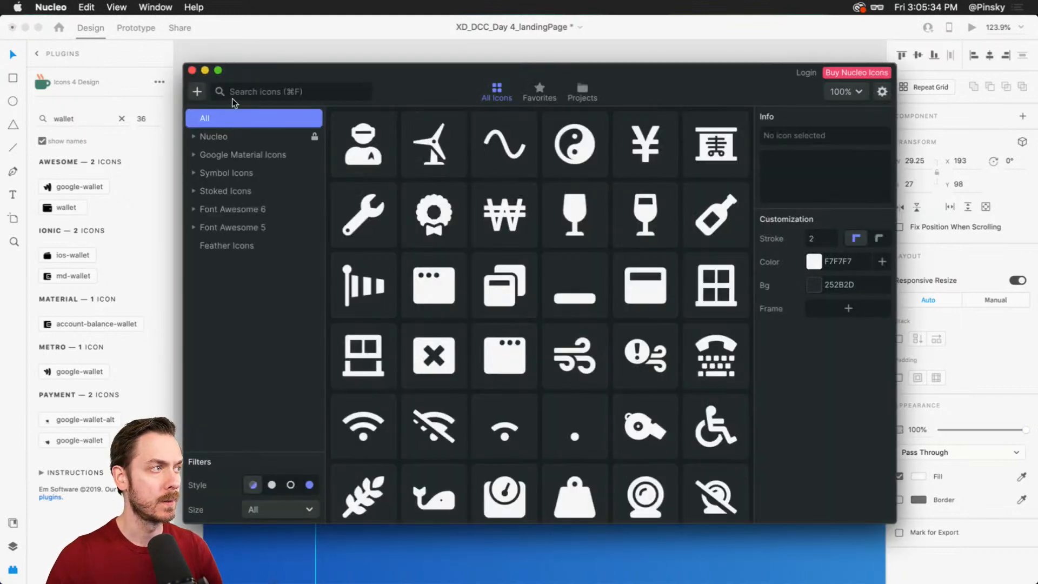
{"action": "left_click", "coordinate": [233, 97]}
{"action": "type", "text": "wallet"}
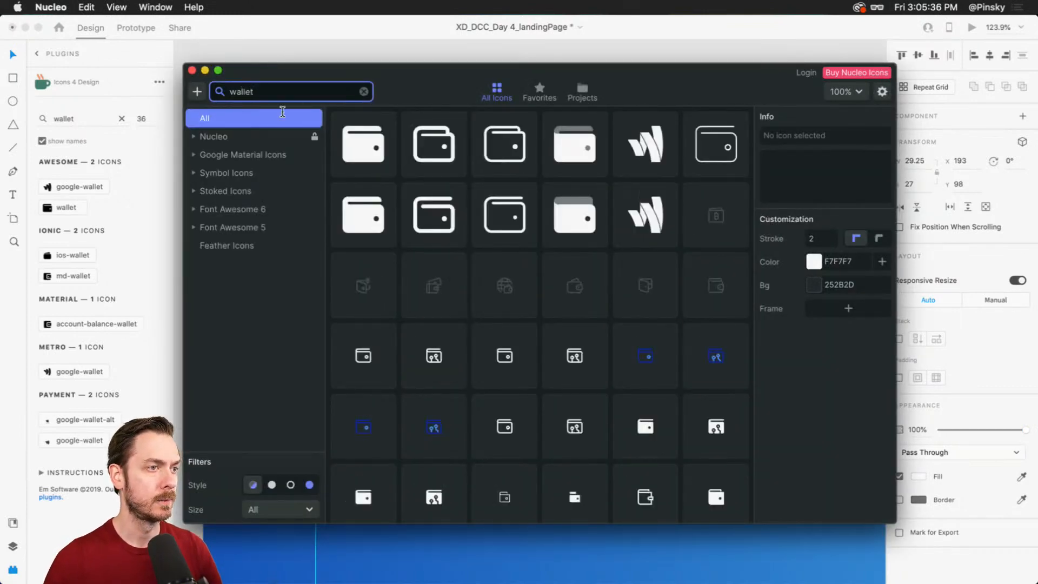
{"action": "scroll", "coordinate": [672, 313], "scroll_direction": "down", "scroll_amount": 5}
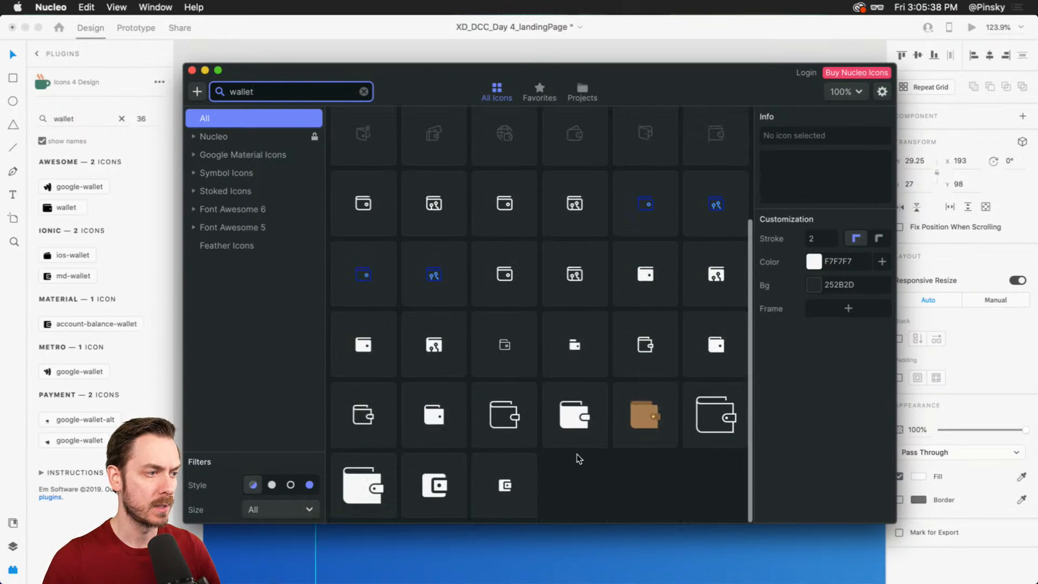
{"action": "scroll", "coordinate": [576, 446], "scroll_direction": "up", "scroll_amount": 5}
{"action": "scroll", "coordinate": [575, 433], "scroll_direction": "down", "scroll_amount": 5}
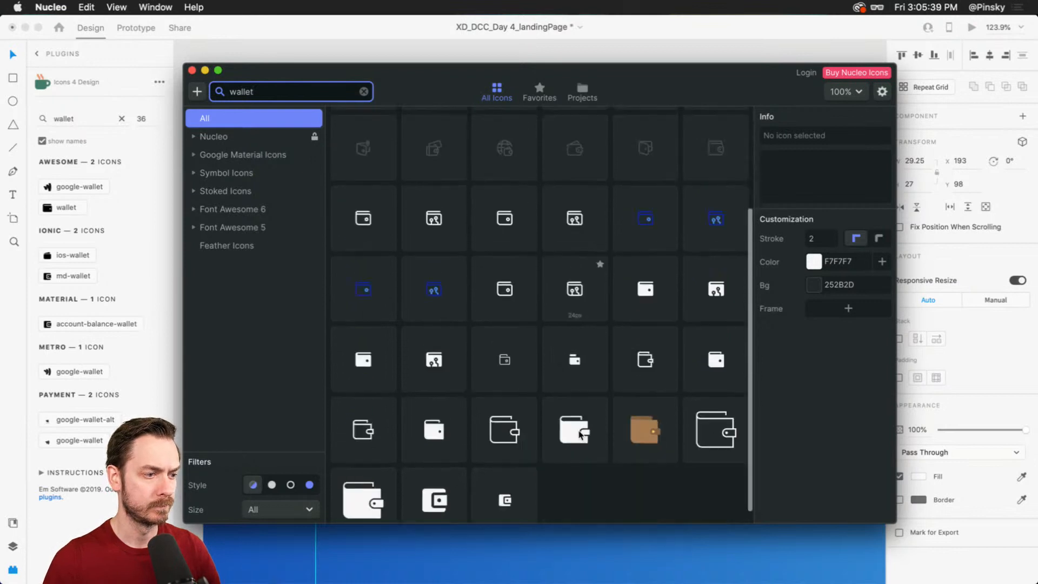
{"action": "left_click", "coordinate": [437, 364]}
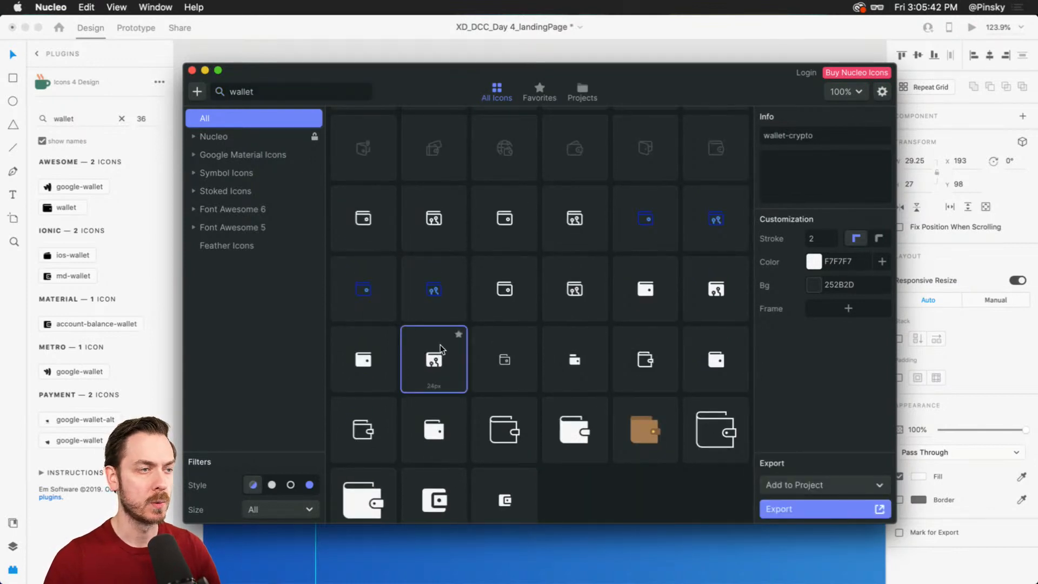
Step: Back in Adobe XD, replace the ios-wallet icon with the copied wallet-crypto icon, scaled to about 37 × 34 at the guides' intersection
{"action": "key", "text": "super+Tab"}
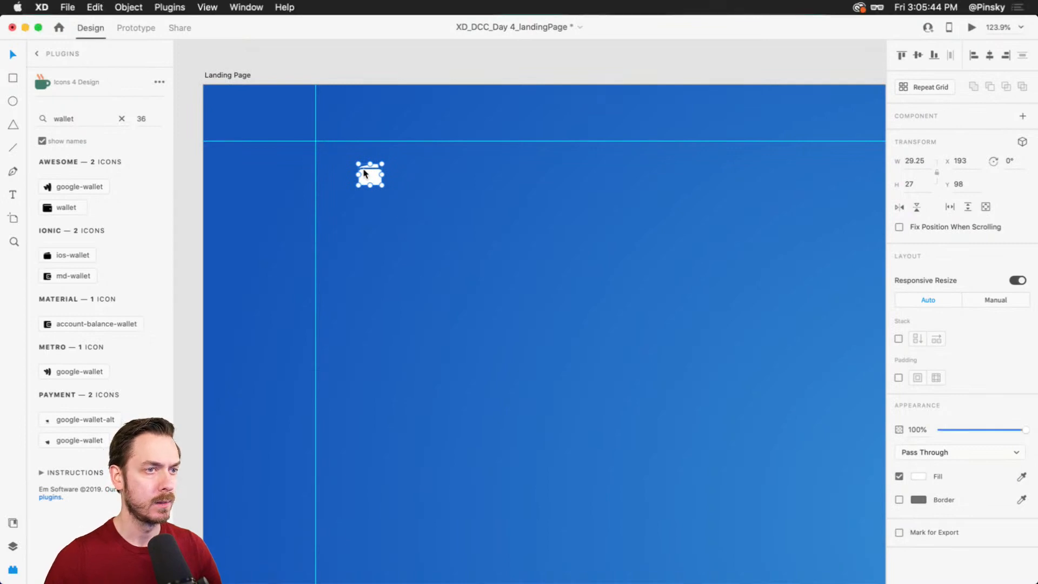
{"action": "key", "text": "Delete"}
{"action": "key", "text": "super+v"}
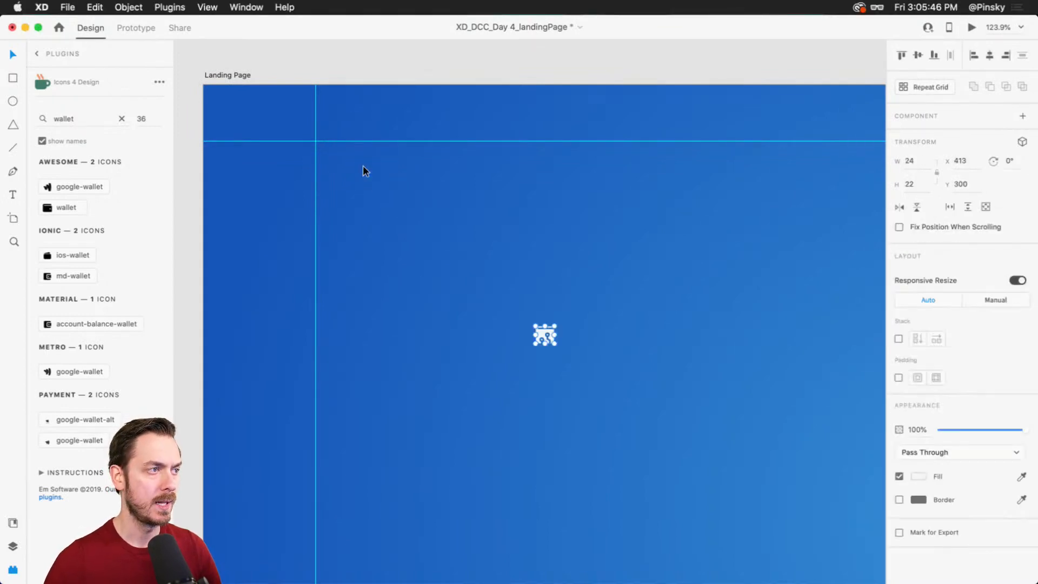
{"action": "left_click_drag", "start_coordinate": [557, 327], "coordinate": [334, 155]}
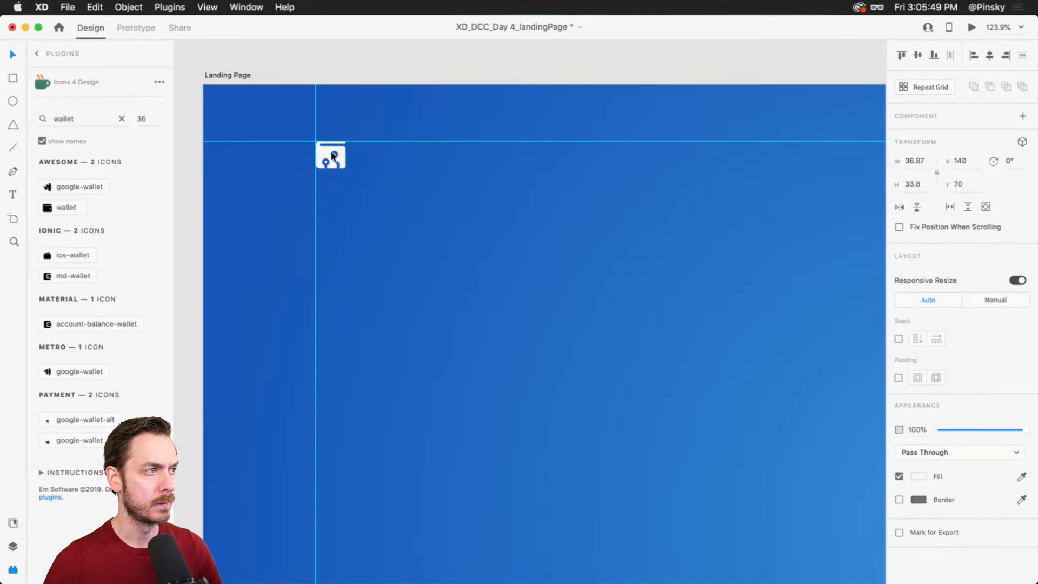
Step: Preview the landing page to check the wallet icon's size and position, and close the preview
{"action": "left_click", "coordinate": [972, 27]}
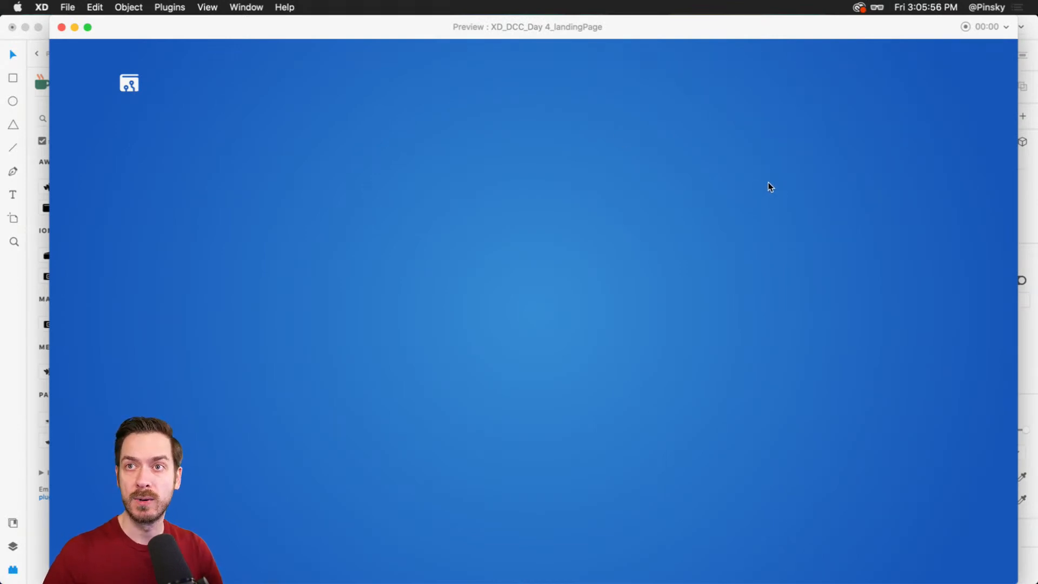
{"action": "key", "text": "super+w"}
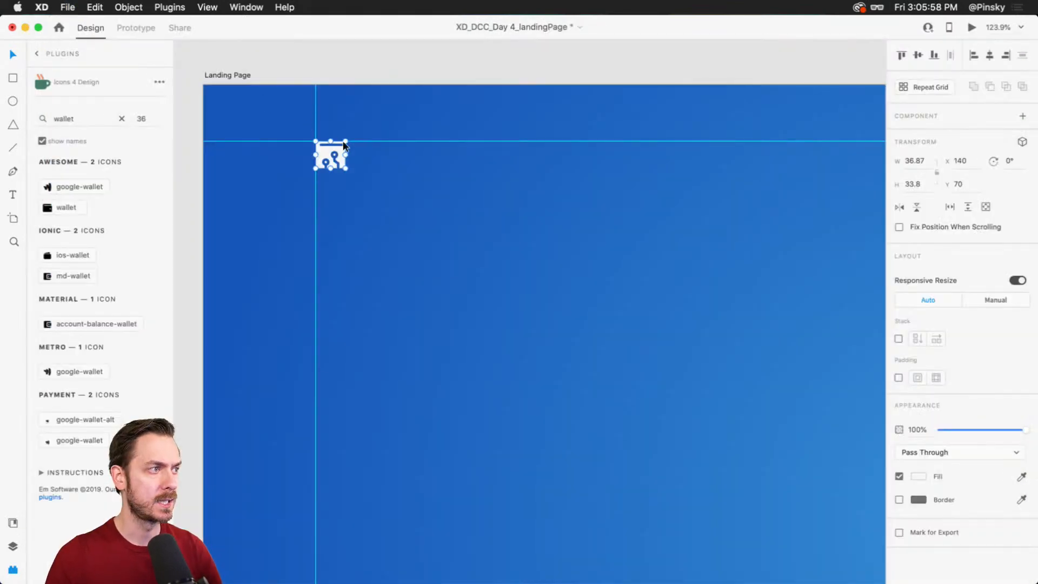
{"action": "key", "text": "super+Return"}
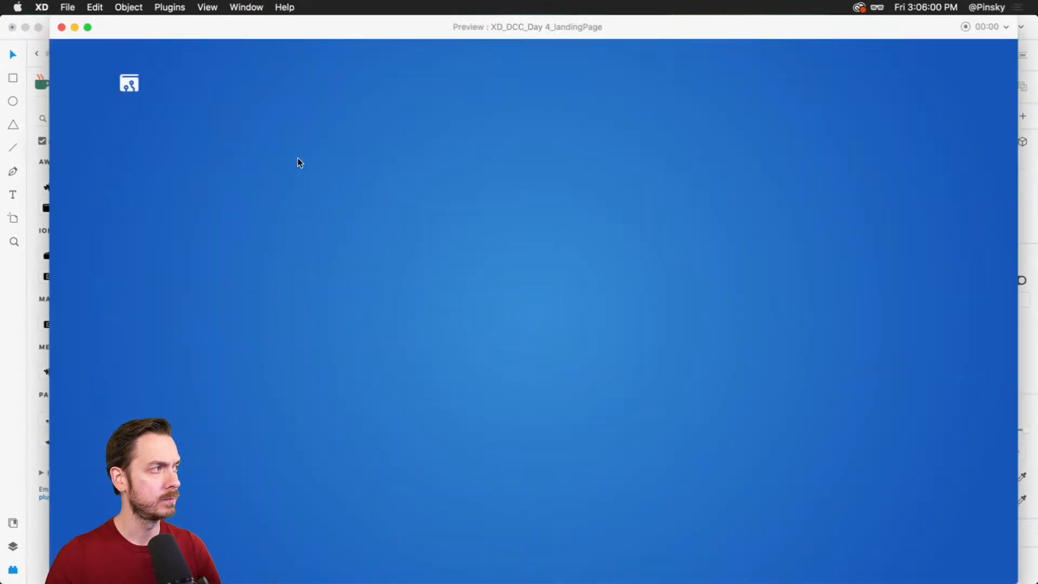
{"action": "key", "text": "super+w"}
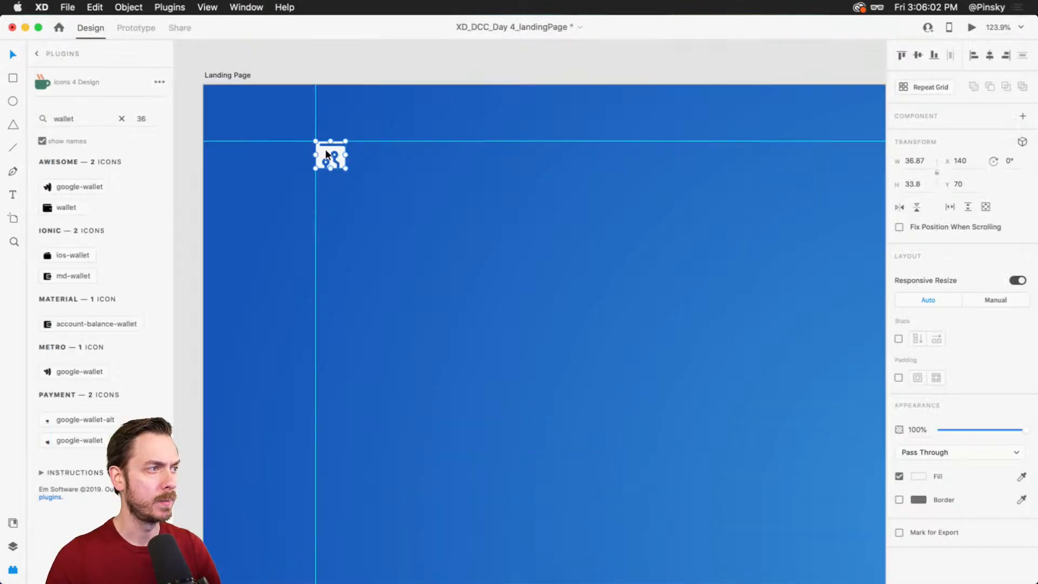
Step: Lower the horizontal guide to about 91 px and enlarge the wallet icon to about 50 × 45 at the guide intersection, checking it in the preview
{"action": "left_click_drag", "start_coordinate": [327, 155], "coordinate": [356, 198]}
{"action": "left_click", "coordinate": [341, 181]}
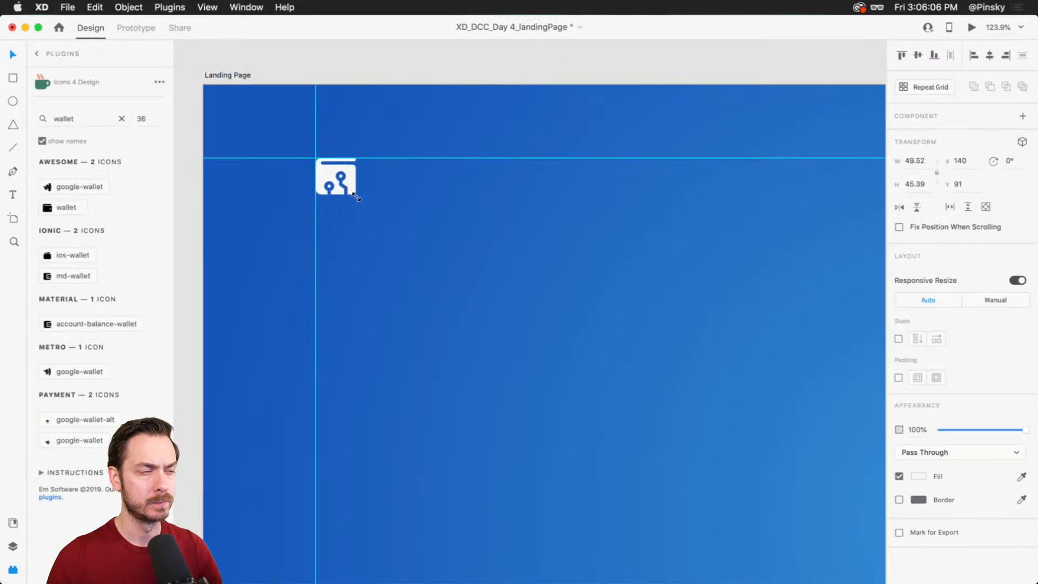
{"action": "key", "text": "super+Return"}
{"action": "key", "text": "super+w"}
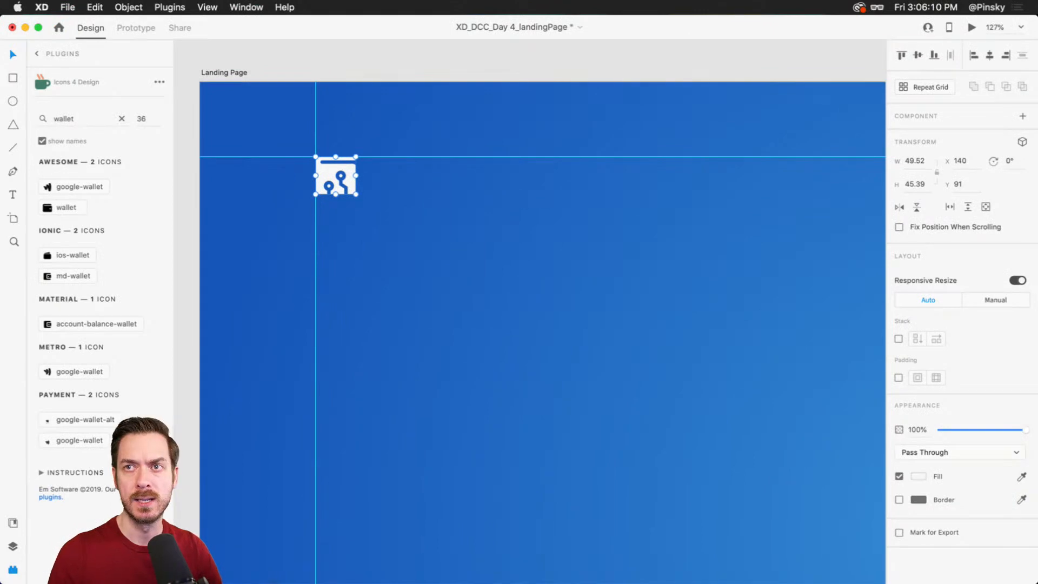
{"action": "left_click", "coordinate": [440, 228]}
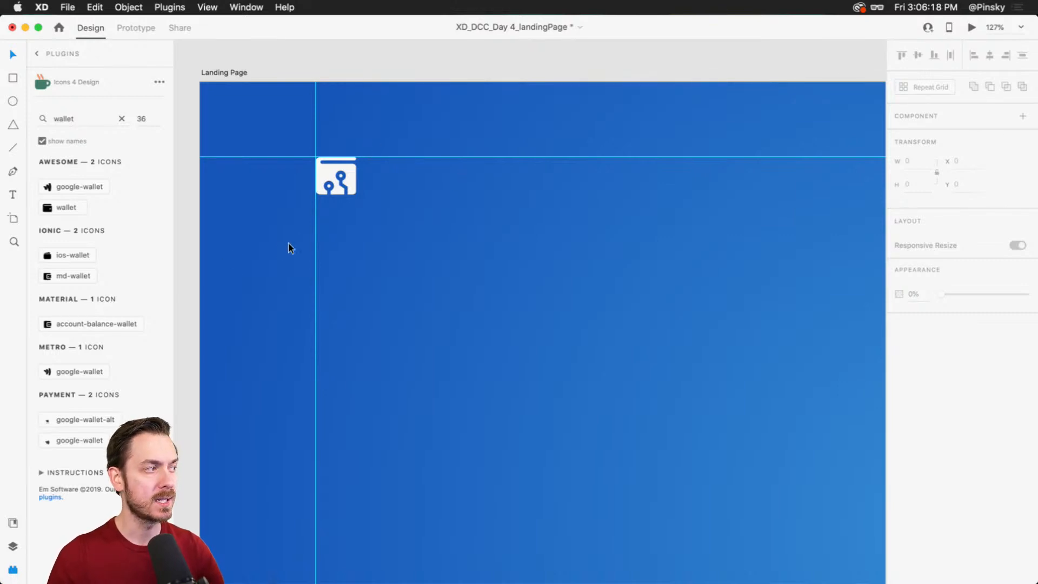
Step: Add a text reading "Market" on the landing page beside the wallet icon
{"action": "key", "text": "super+y"}
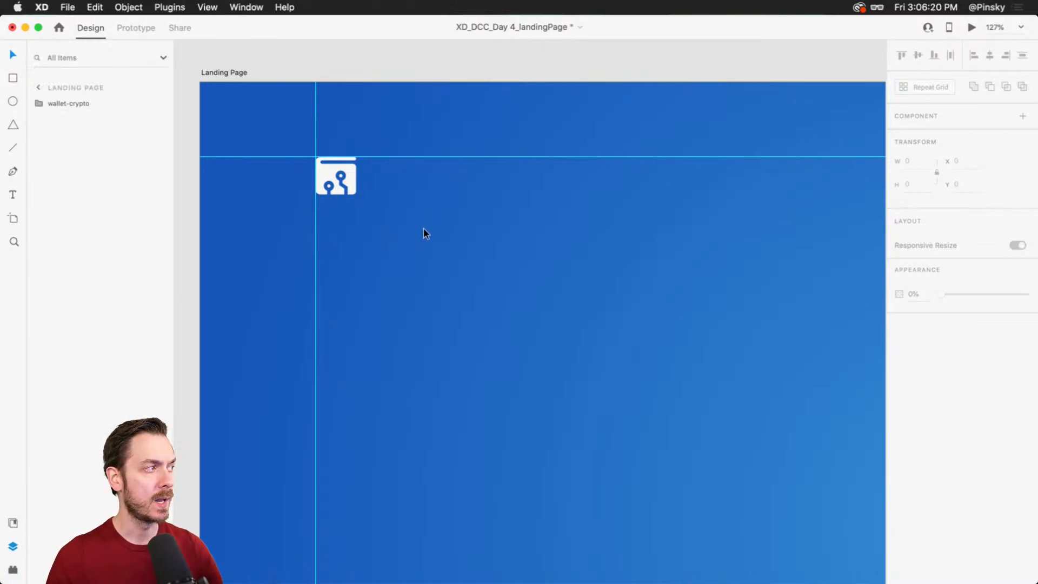
{"action": "key", "text": "t"}
{"action": "left_click", "coordinate": [435, 195]}
{"action": "type", "text": "Market"}
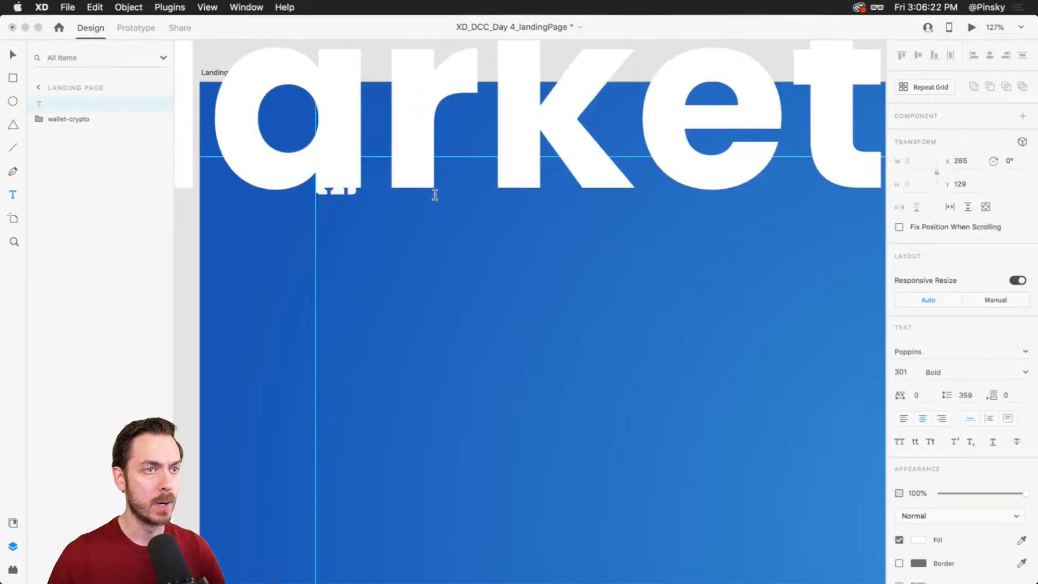
{"action": "key", "text": "Escape"}
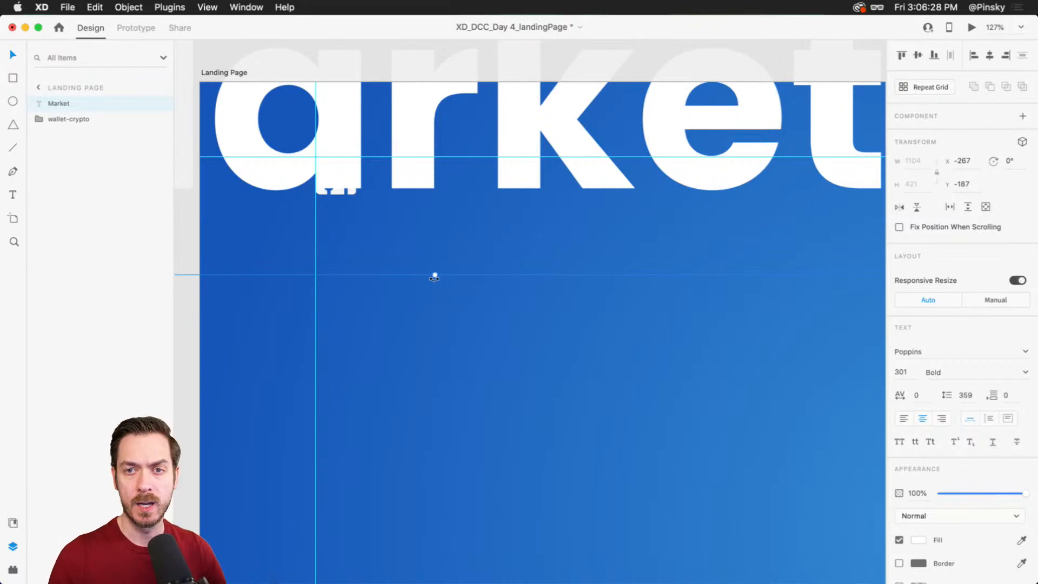
Step: Scale the text down to about size 70 near the wallet icon and change its wording to "Markets"
{"action": "left_click_drag", "start_coordinate": [438, 277], "coordinate": [435, 129]}
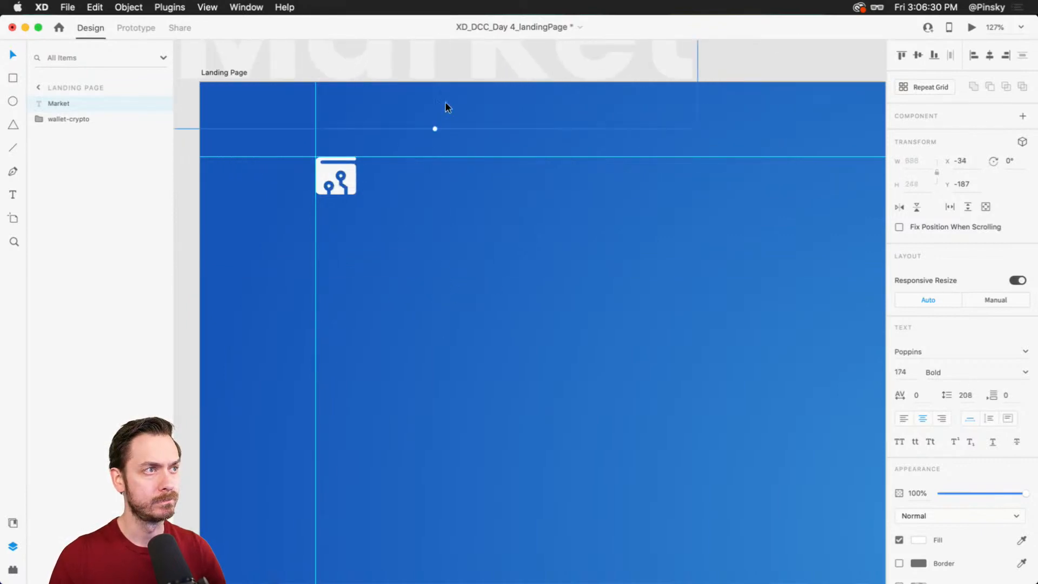
{"action": "left_click_drag", "start_coordinate": [410, 52], "coordinate": [465, 232]}
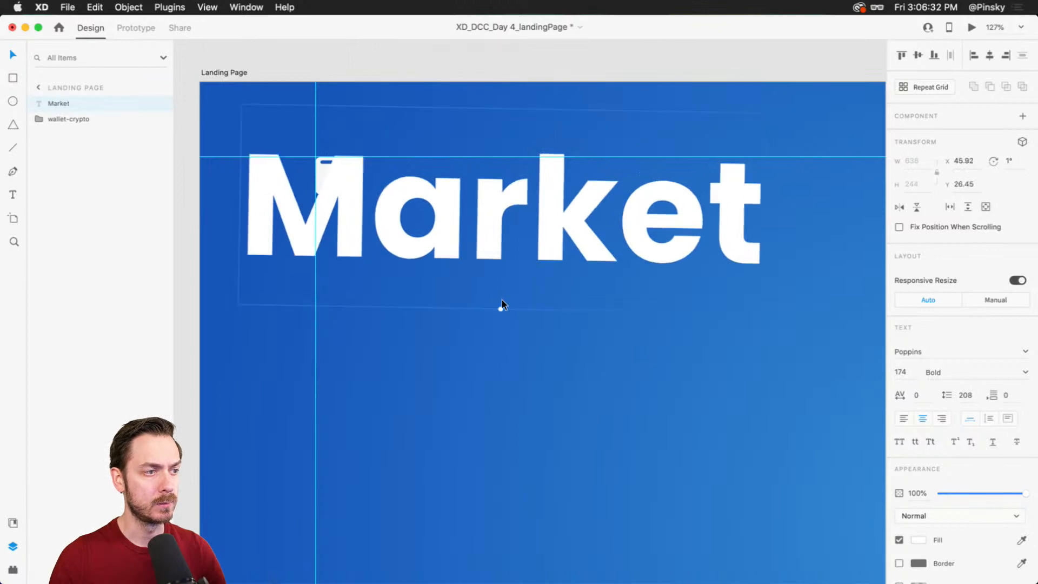
{"action": "left_click_drag", "start_coordinate": [501, 310], "coordinate": [501, 189]}
{"action": "double_click", "coordinate": [552, 172]}
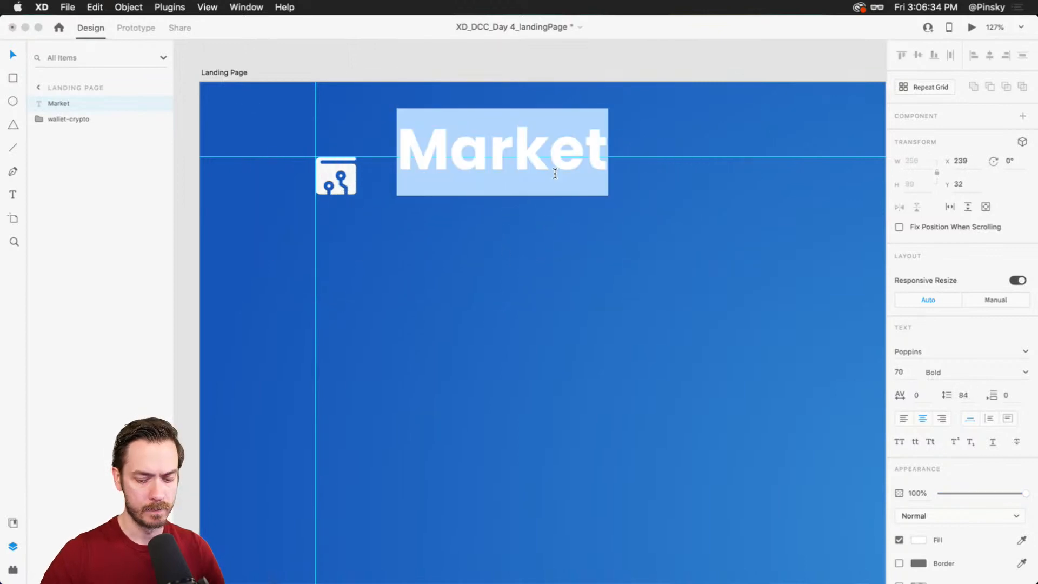
{"action": "key", "text": "Right"}
{"action": "type", "text": "s"}
{"action": "key", "text": "Escape"}
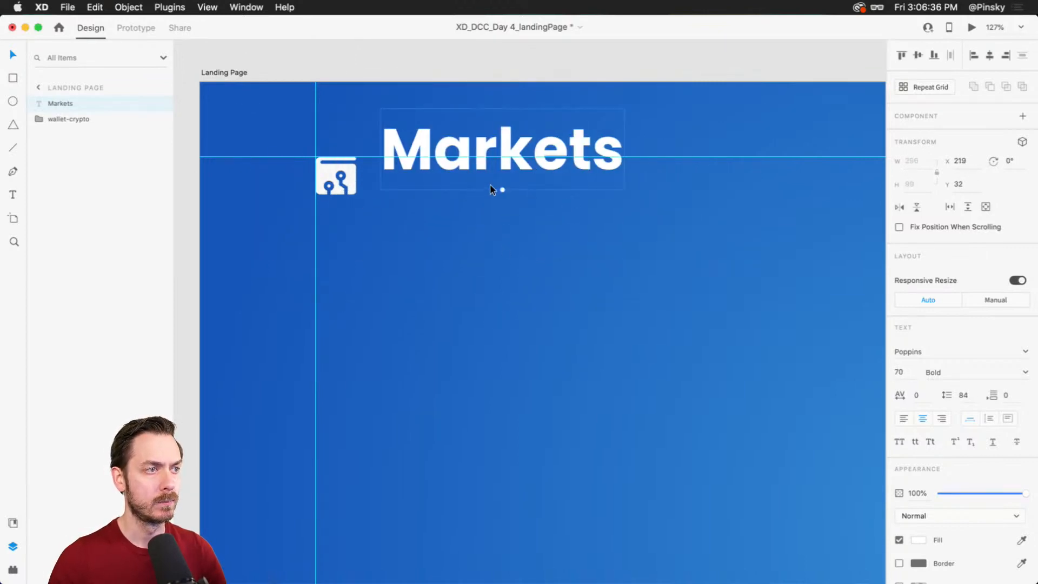
Step: Shrink the "Markets" text further and set its font size to 26
{"action": "mouse_move", "coordinate": [502, 190]}
{"action": "left_mouse_down"}
{"action": "mouse_move", "coordinate": [507, 136]}
{"action": "mouse_move", "coordinate": [492, 173]}
{"action": "left_mouse_up"}
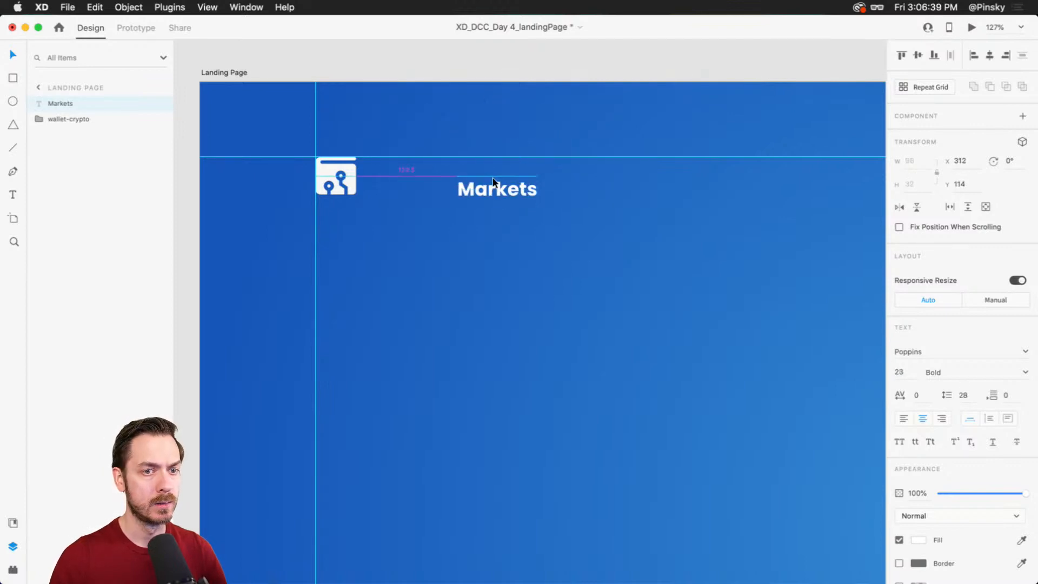
{"action": "left_click", "coordinate": [900, 372]}
{"action": "type", "text": "26"}
{"action": "key", "text": "Return"}
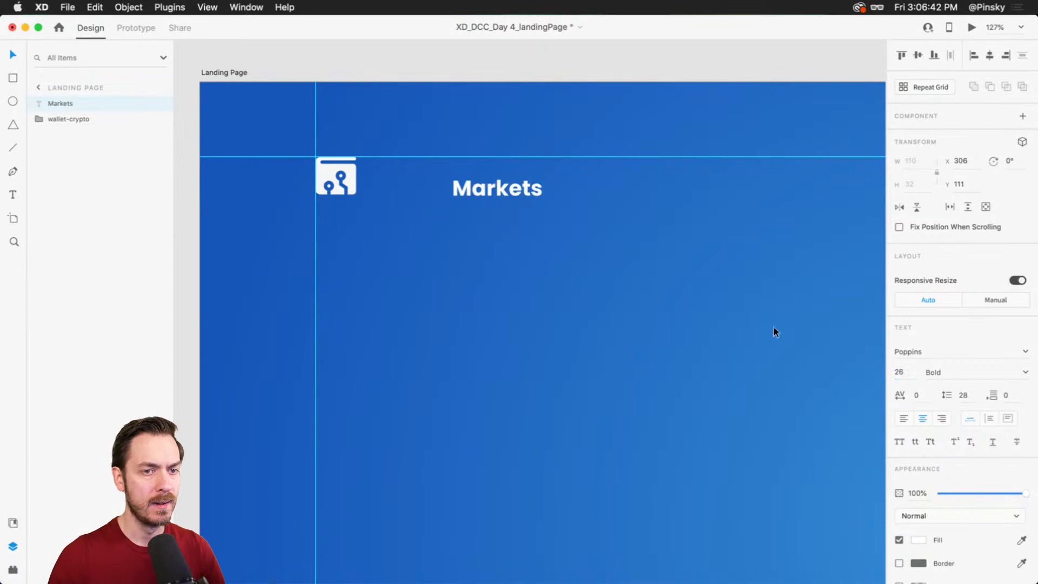
Step: Change the "Markets" text's font to Reross and move it to about X 260, Y 100 beside the wallet icon, checking it in the preview
{"action": "left_click", "coordinate": [922, 355]}
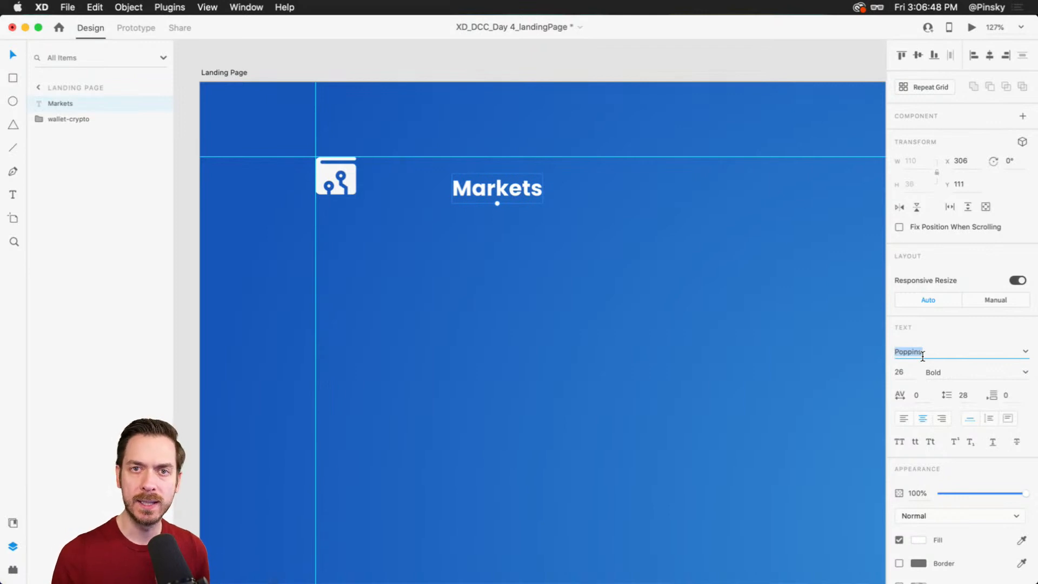
{"action": "type", "text": "Reross"}
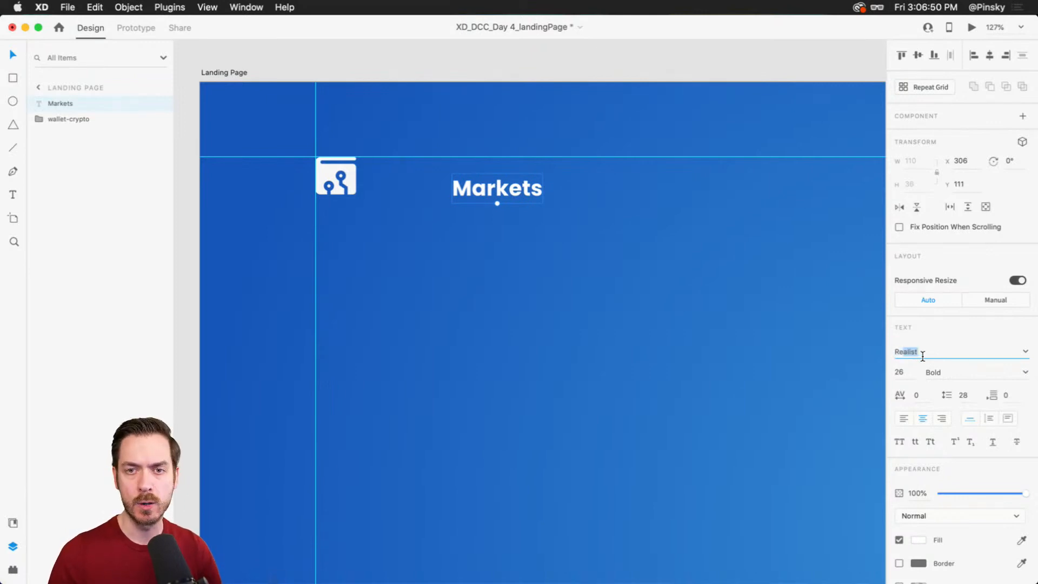
{"action": "key", "text": "Return"}
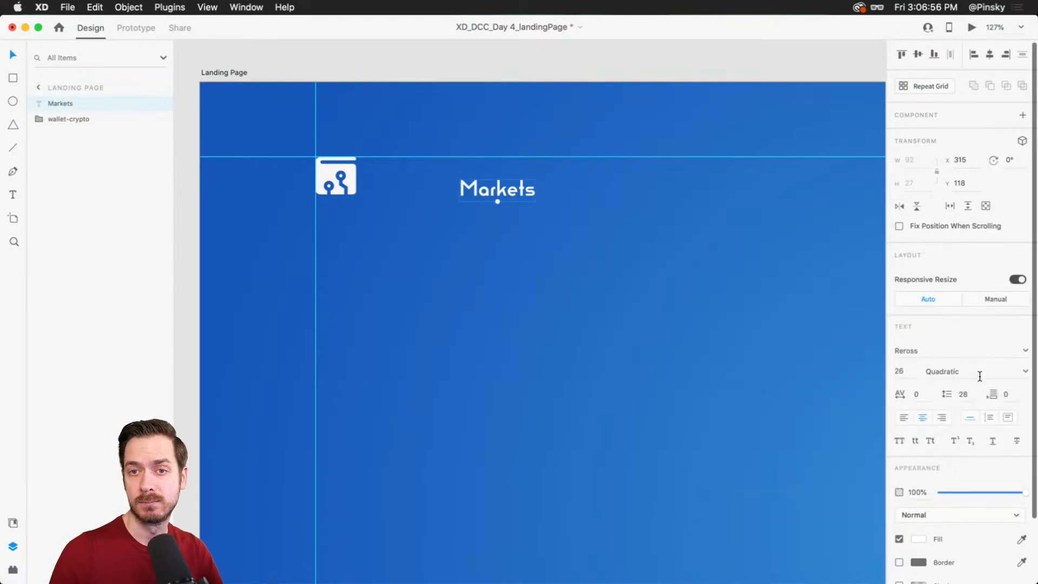
{"action": "left_click_drag", "start_coordinate": [507, 183], "coordinate": [468, 176]}
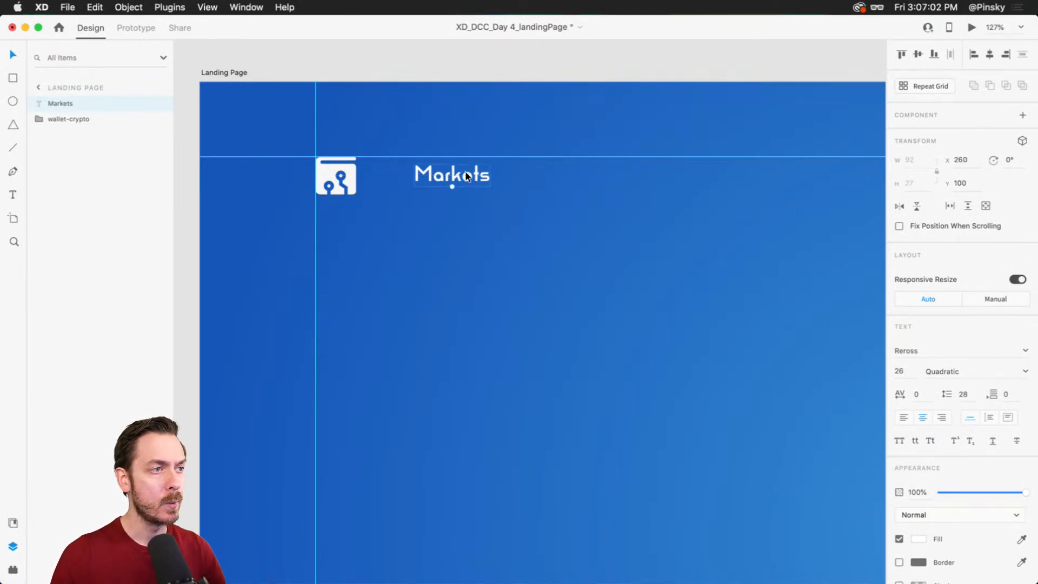
{"action": "key", "text": "super+Return"}
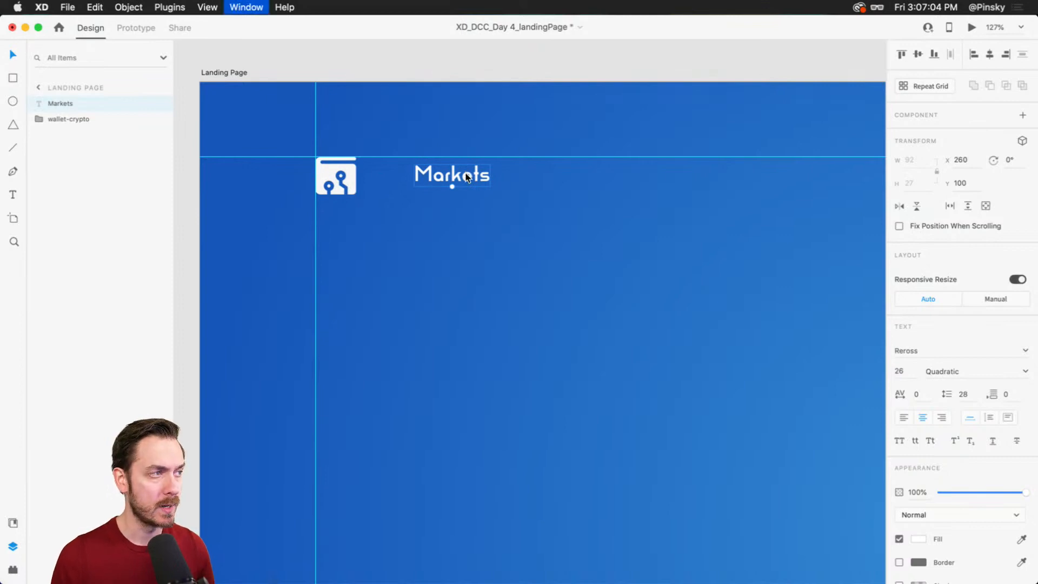
{"action": "key", "text": "super+w"}
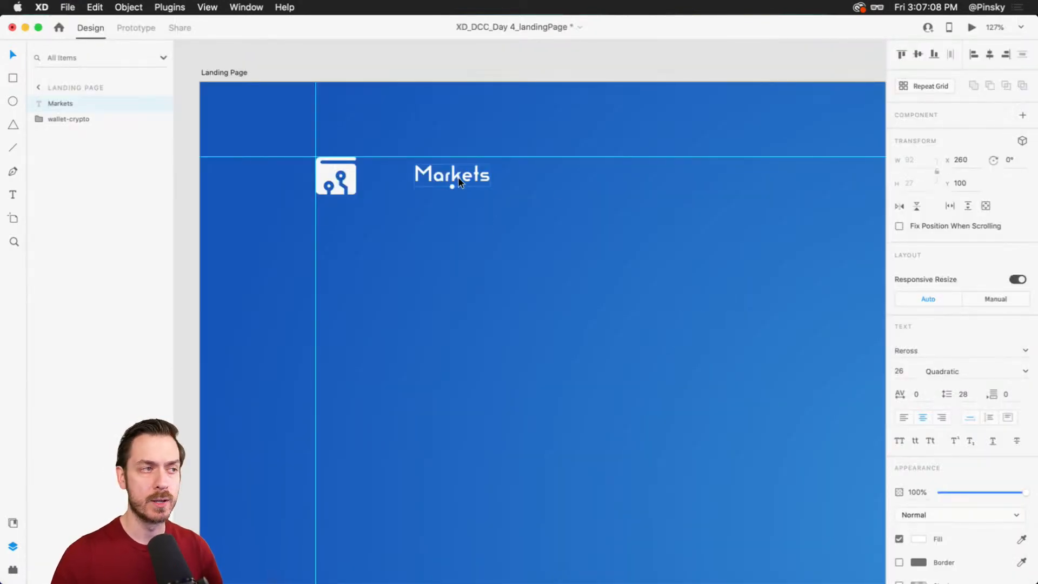
{"action": "left_click_drag", "start_coordinate": [458, 177], "coordinate": [677, 182]}
{"action": "key", "text": "super+z"}
{"action": "key", "text": "super+z"}
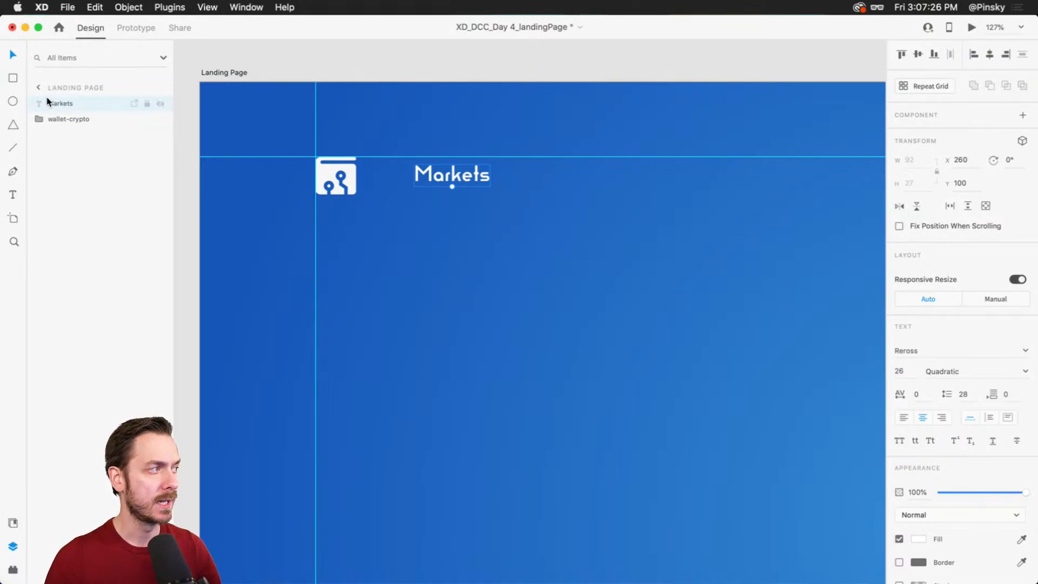
Step: Group the "Markets" text, name the group "Links" and turn on a horizontal Stack for it
{"action": "key", "text": "super+g"}
{"action": "double_click", "coordinate": [66, 104]}
{"action": "type", "text": "L"}
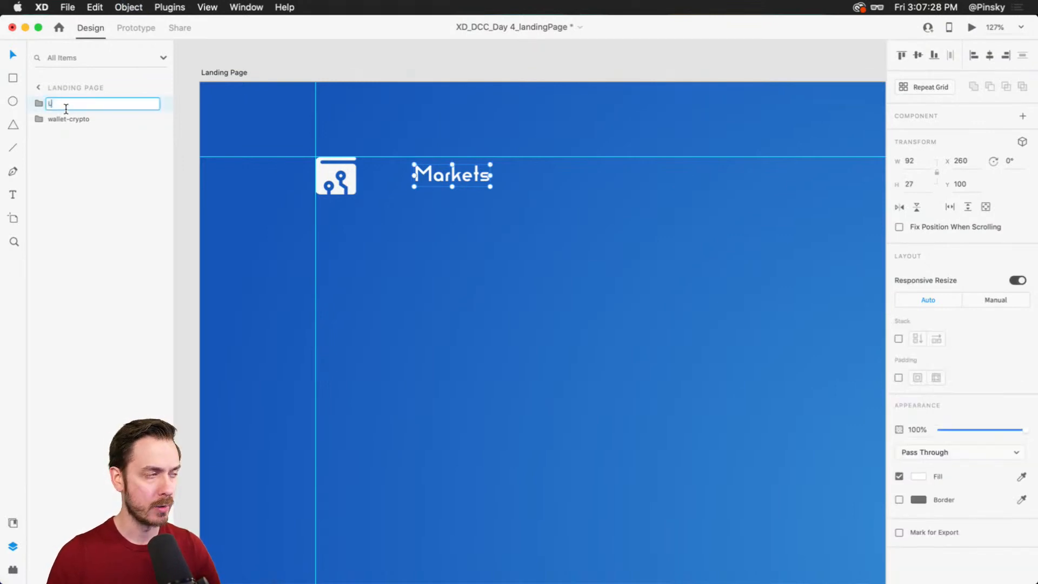
{"action": "type", "text": "inks"}
{"action": "key", "text": "Return"}
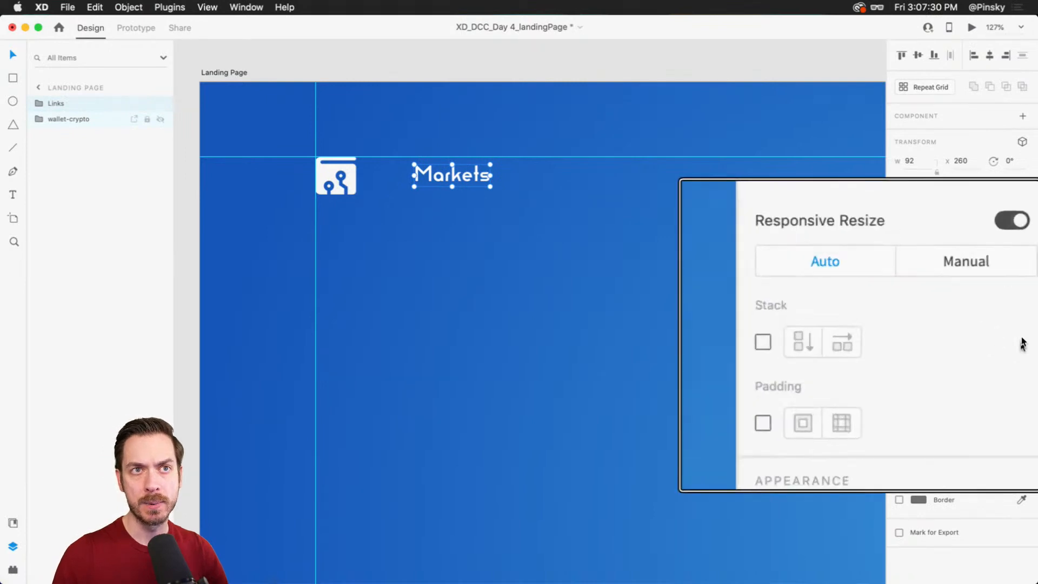
{"action": "left_click", "coordinate": [898, 338]}
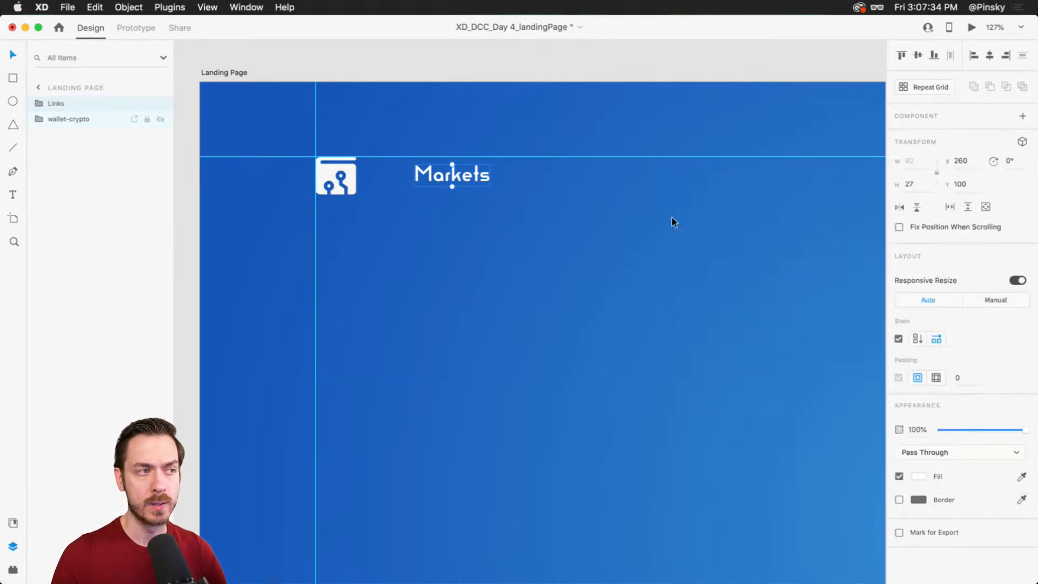
Step: Duplicate the "Markets" text inside the Links stack and change the copy to "Trade"
{"action": "double_click", "coordinate": [455, 177]}
{"action": "key", "text": "super+d"}
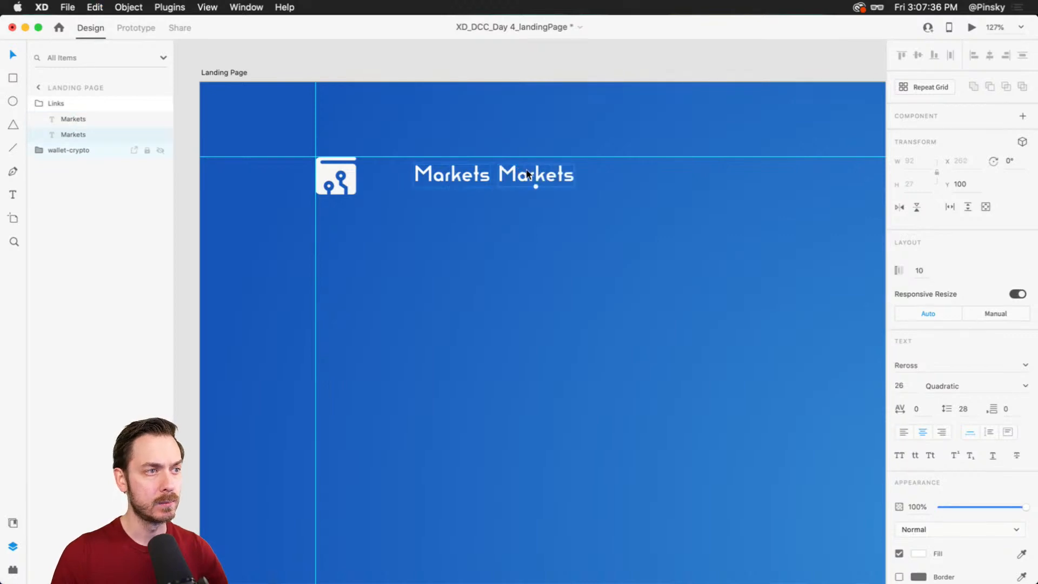
{"action": "double_click", "coordinate": [527, 181]}
{"action": "type", "text": "Trade"}
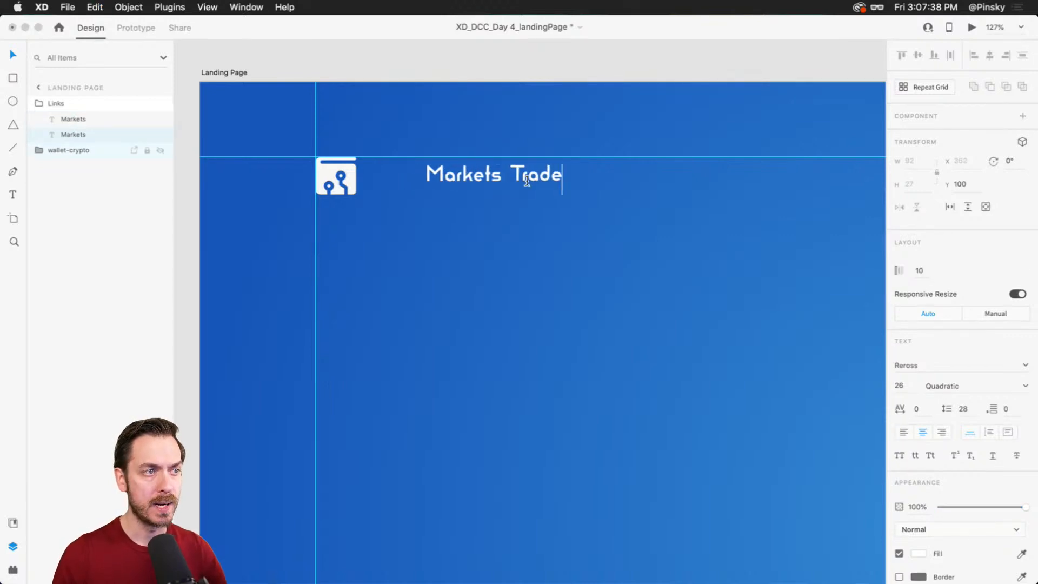
{"action": "key", "text": "Escape"}
{"action": "key", "text": "Escape"}
Step: Left-align the "Markets" and "Trade" texts and move the Links group closer to the wallet icon, to about X 232, Y 100
{"action": "double_click", "coordinate": [497, 178]}
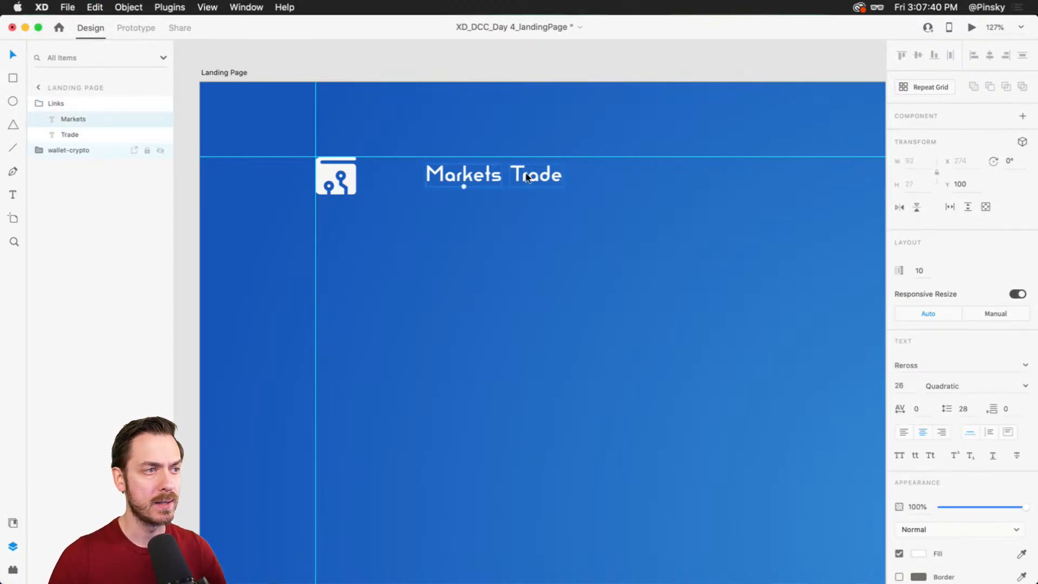
{"action": "left_click", "coordinate": [529, 178], "text": "shift"}
{"action": "key", "text": "Escape"}
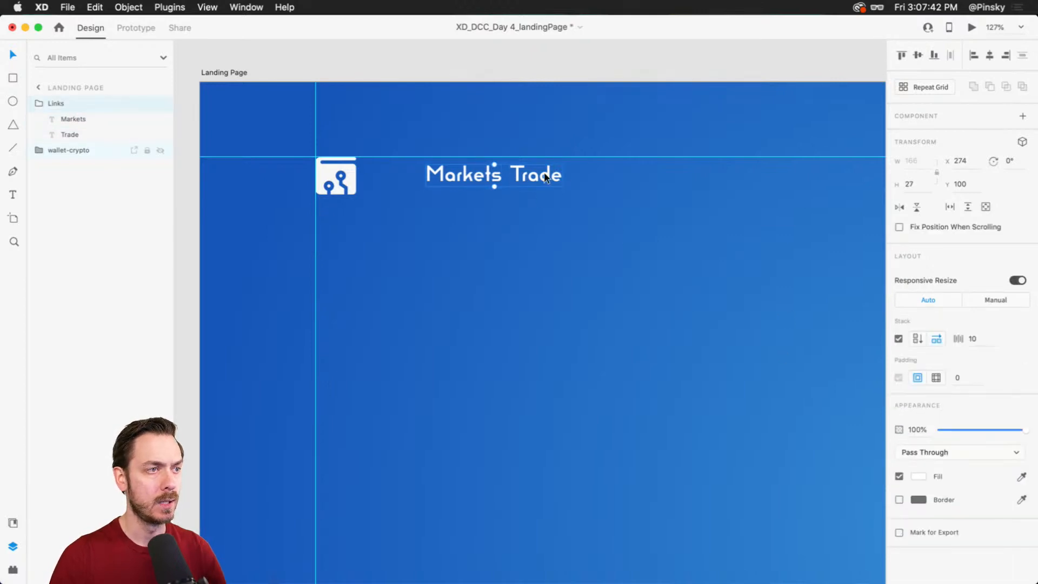
{"action": "left_click_drag", "start_coordinate": [543, 173], "coordinate": [511, 178]}
Step: Duplicate the "Trade" text in the Links stack and change the copy to "Swap"
{"action": "double_click", "coordinate": [510, 177]}
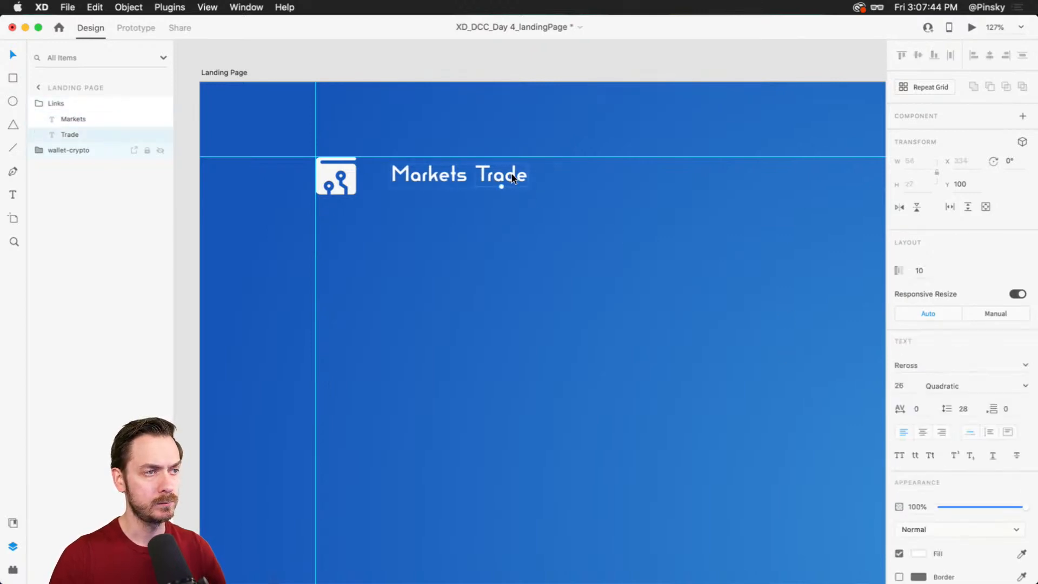
{"action": "key", "text": "super+d"}
{"action": "double_click", "coordinate": [556, 180]}
{"action": "type", "text": "Swap"}
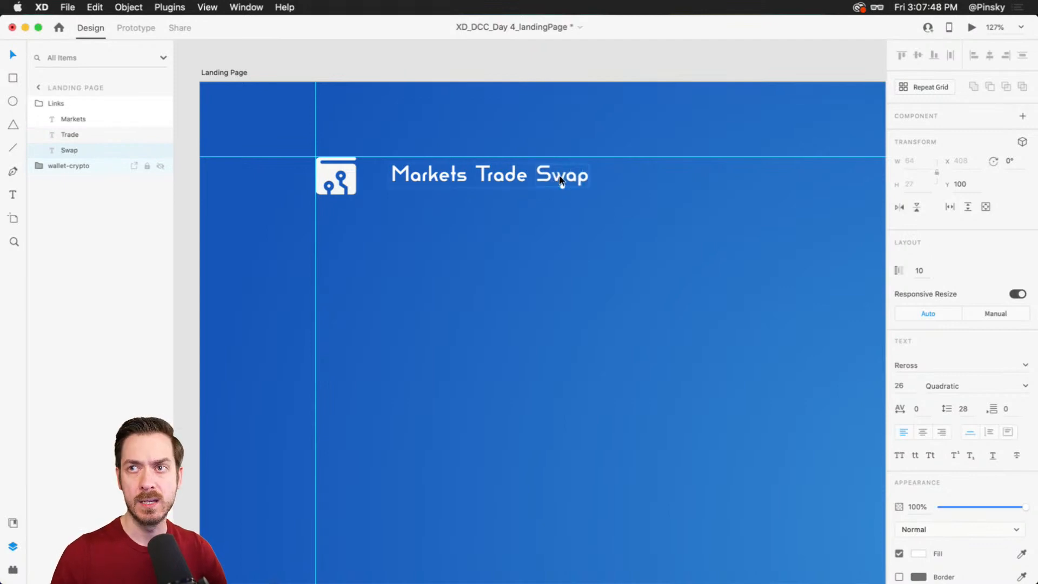
{"action": "key", "text": "Escape"}
Step: Duplicate the "Swap" text in the Links stack and change the copy to "Resources"
{"action": "key", "text": "super+d"}
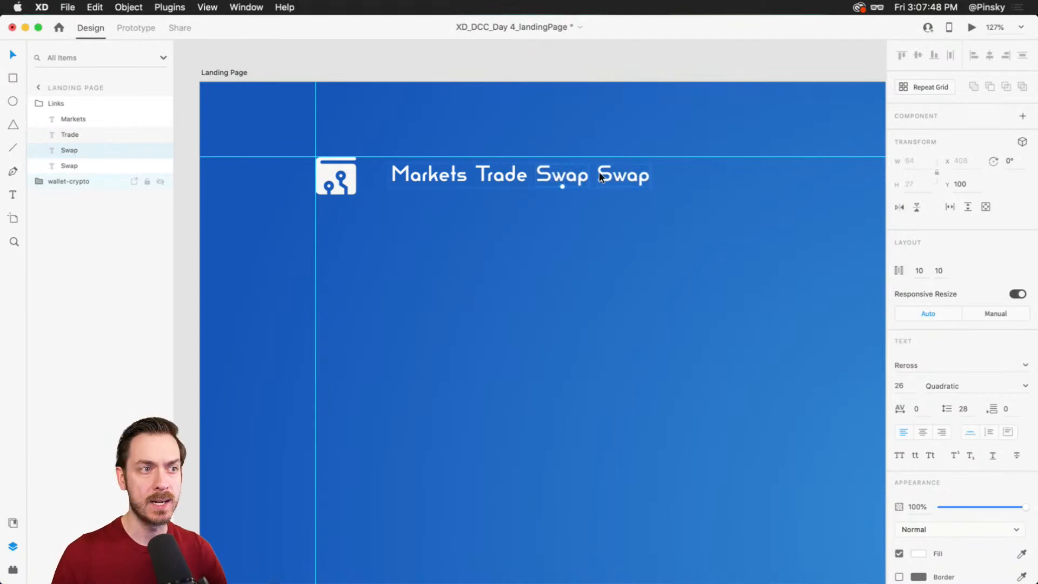
{"action": "double_click", "coordinate": [607, 180]}
{"action": "type", "text": "Res"}
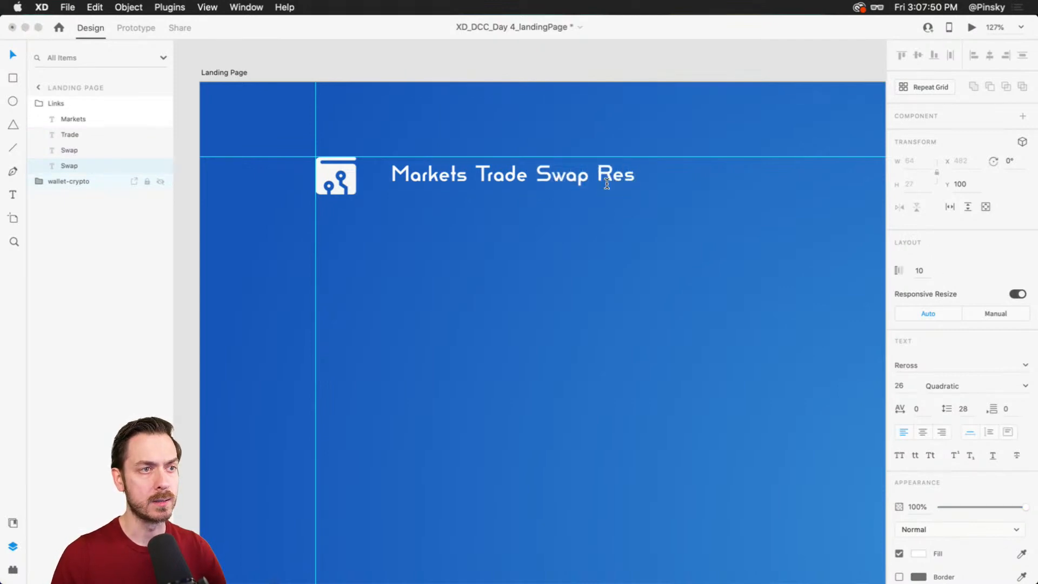
{"action": "type", "text": "ources"}
{"action": "key", "text": "Escape"}
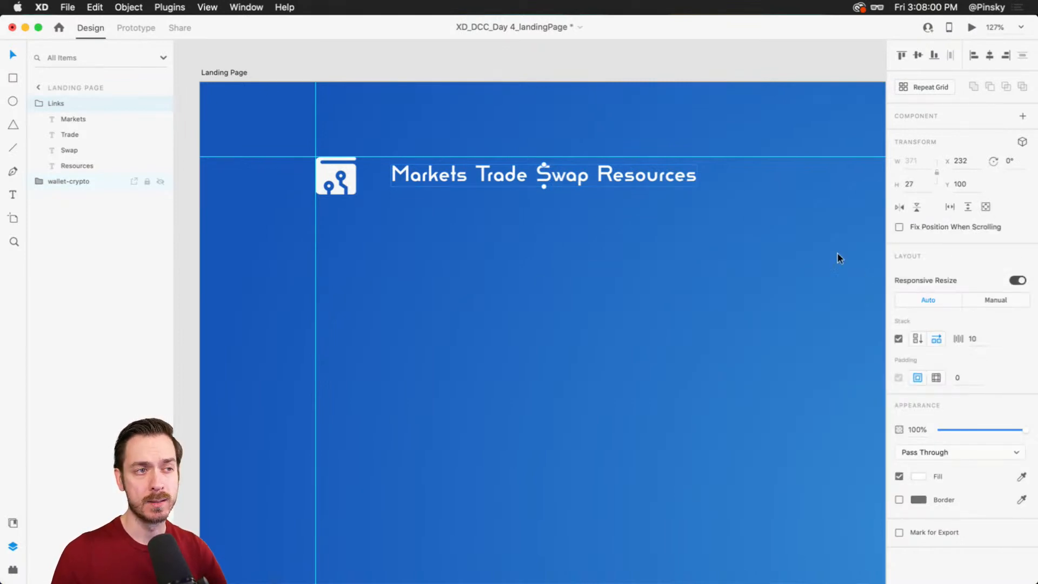
Step: Widen the Links stack spacing to 79, check it in the preview, and move the group to about X 263, Y 100
{"action": "double_click", "coordinate": [488, 174]}
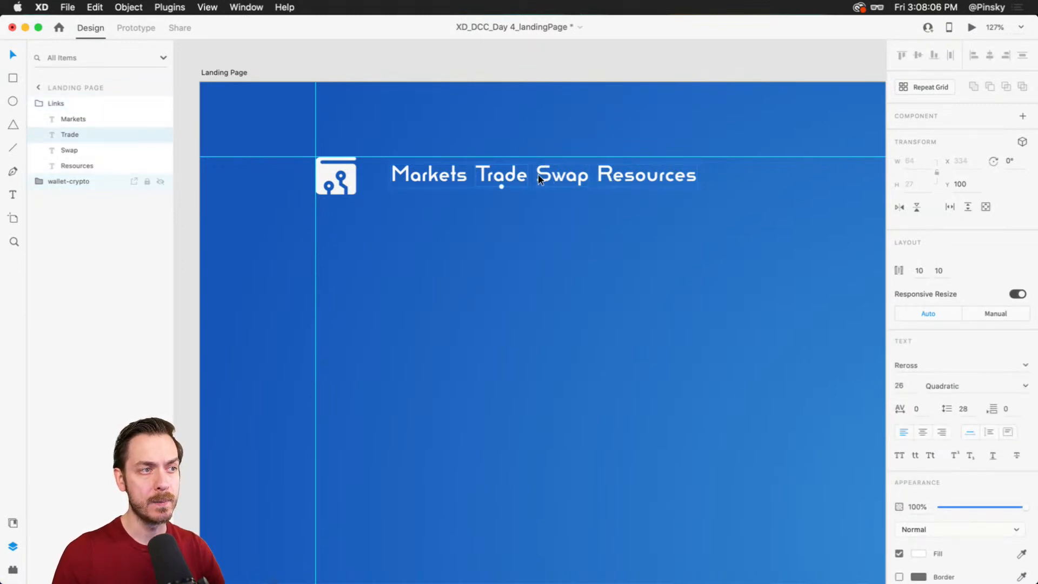
{"action": "left_click_drag", "start_coordinate": [537, 175], "coordinate": [582, 179]}
{"action": "left_click", "coordinate": [970, 27]}
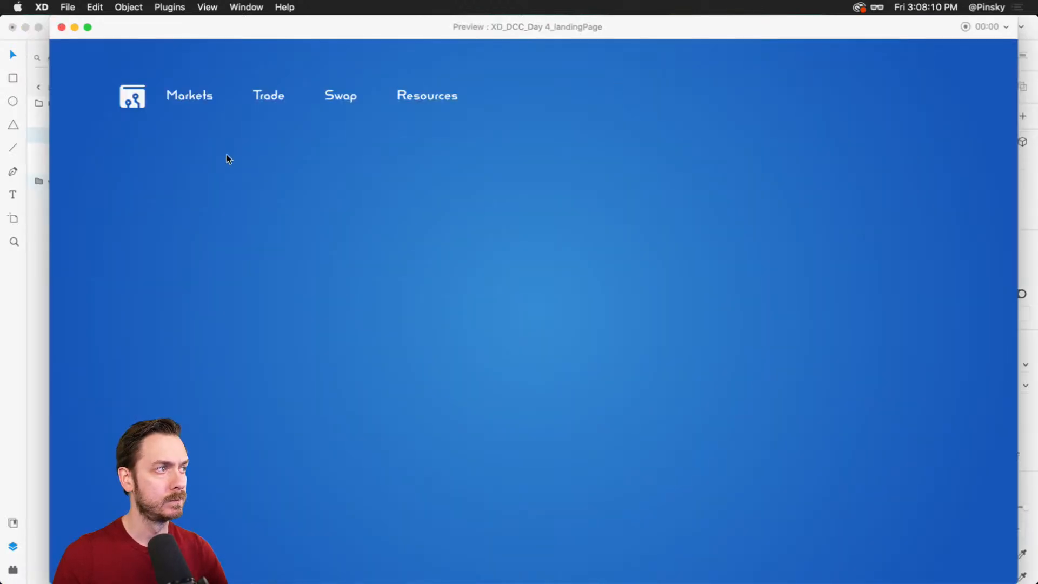
{"action": "key", "text": "Escape"}
{"action": "key", "text": "Escape"}
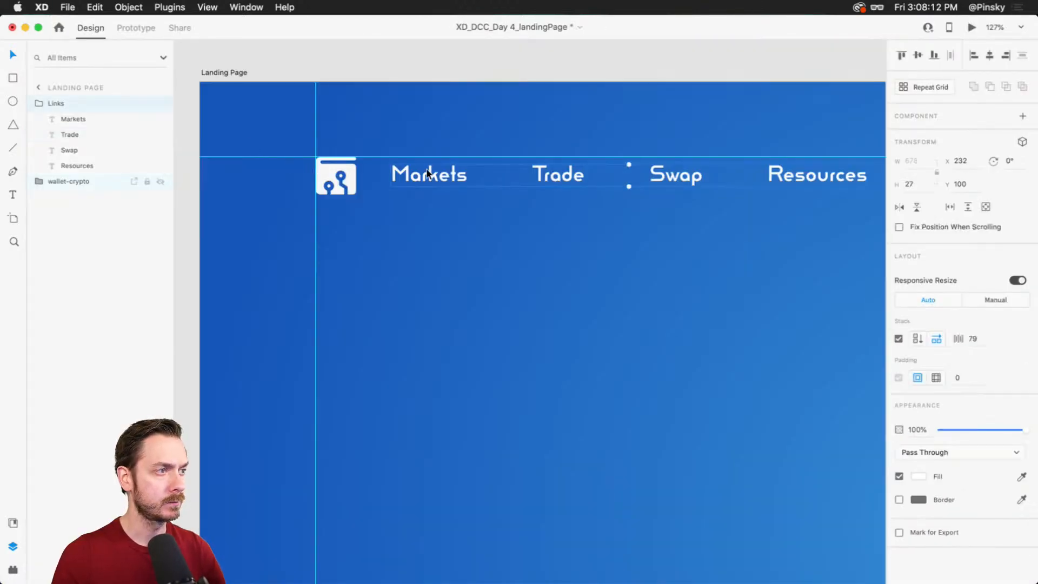
{"action": "left_click_drag", "start_coordinate": [426, 171], "coordinate": [452, 168]}
Step: View the whole landing page, show the layout guides again and focus on their upper-right intersection
{"action": "scroll", "coordinate": [503, 216], "scroll_direction": "down", "scroll_amount": 5}
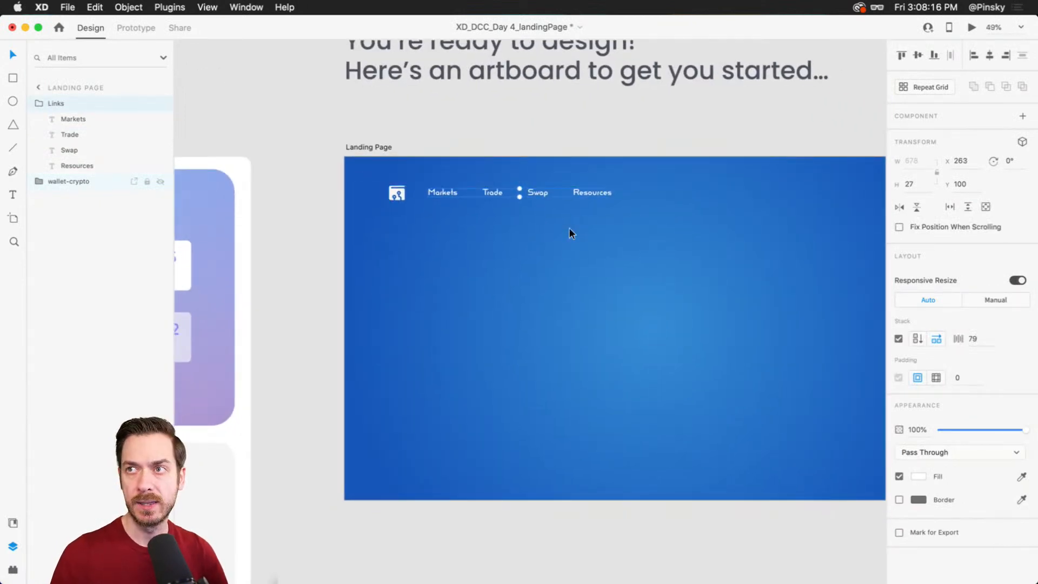
{"action": "left_click_drag", "start_coordinate": [642, 241], "coordinate": [568, 231]}
{"action": "left_click_drag", "start_coordinate": [805, 187], "coordinate": [788, 182]}
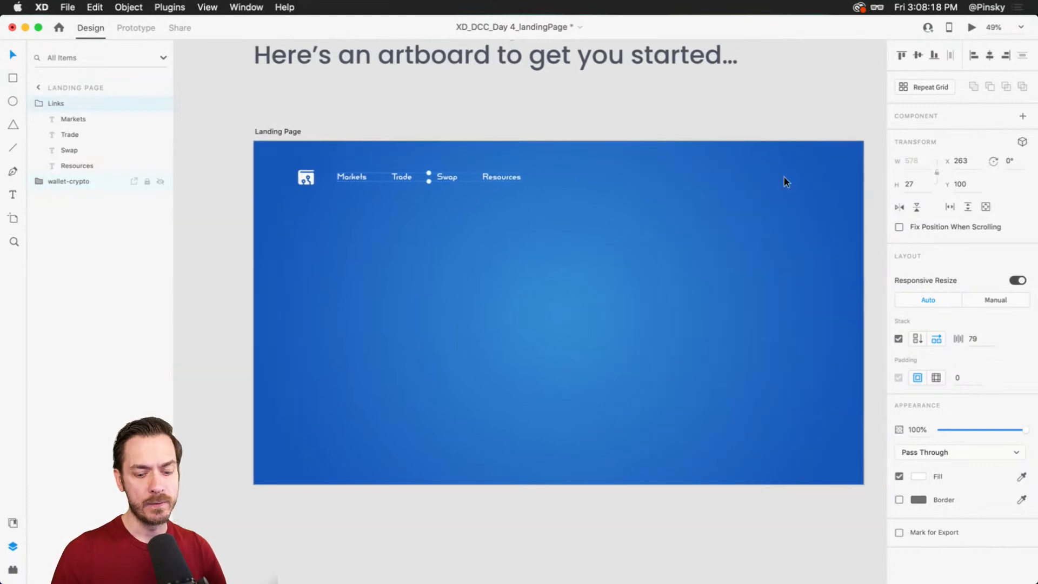
{"action": "key", "text": "super+;"}
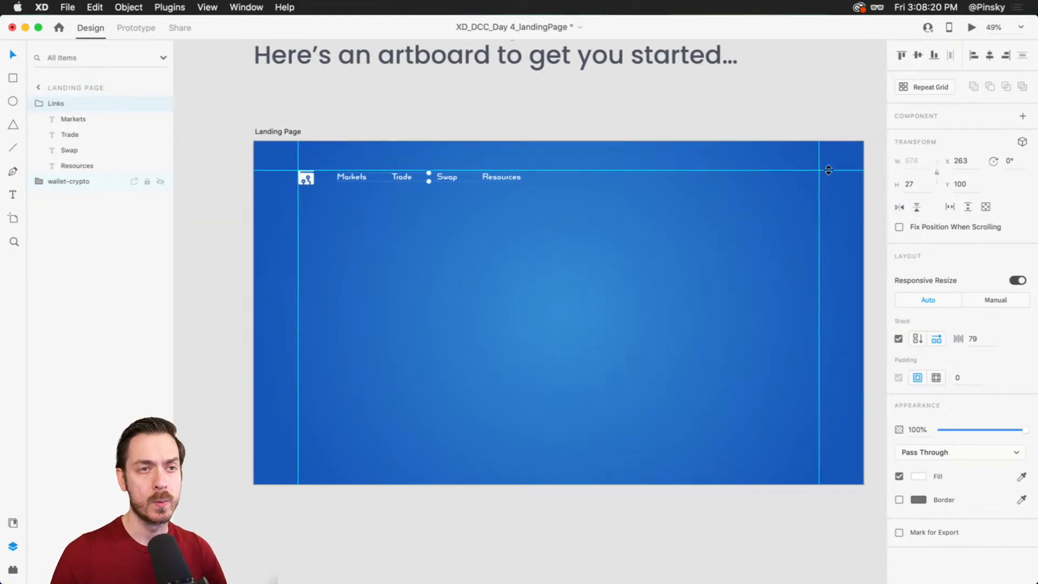
{"action": "scroll", "coordinate": [827, 170], "scroll_direction": "up", "scroll_amount": 5}
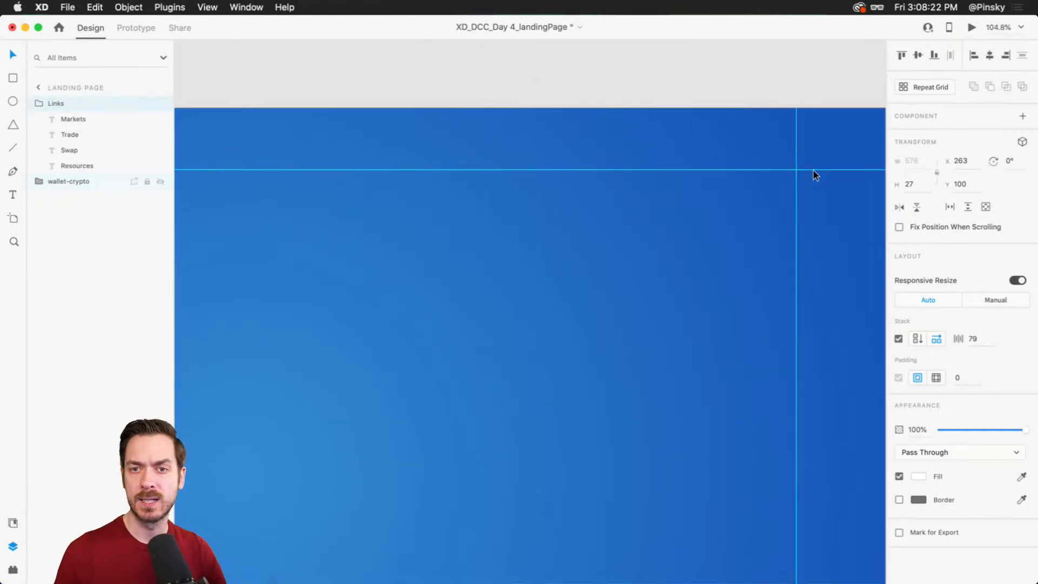
Step: Draw a rectangle about 191 by 70 from the upper-right guide intersection, extending left and down, for the sign-in button
{"action": "key", "text": "r"}
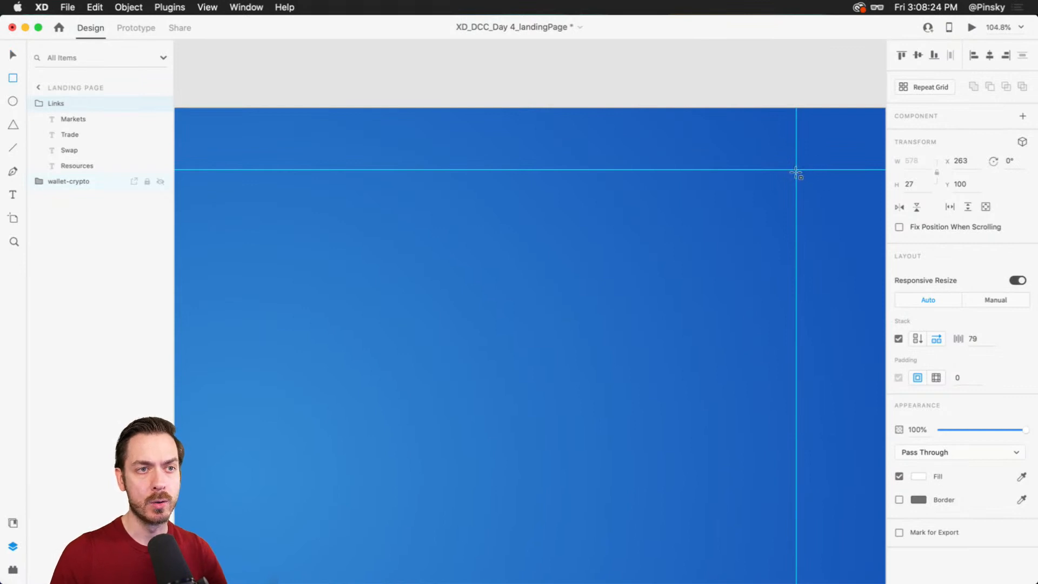
{"action": "left_click_drag", "start_coordinate": [796, 171], "coordinate": [669, 220]}
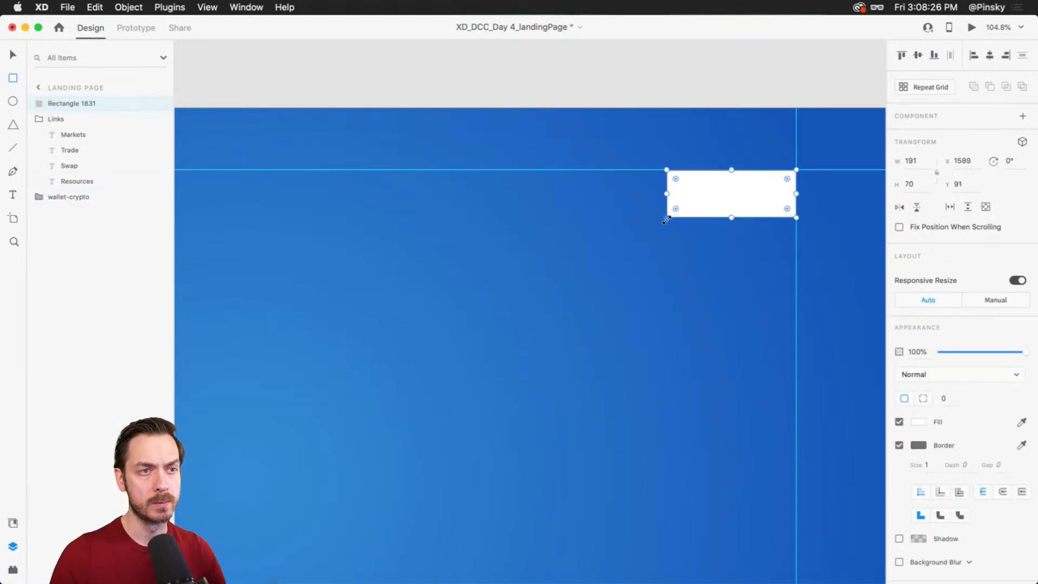
{"action": "scroll", "coordinate": [580, 270], "scroll_direction": "down", "scroll_amount": 5}
{"action": "left_click_drag", "start_coordinate": [580, 269], "coordinate": [662, 248]}
{"action": "key", "text": "v"}
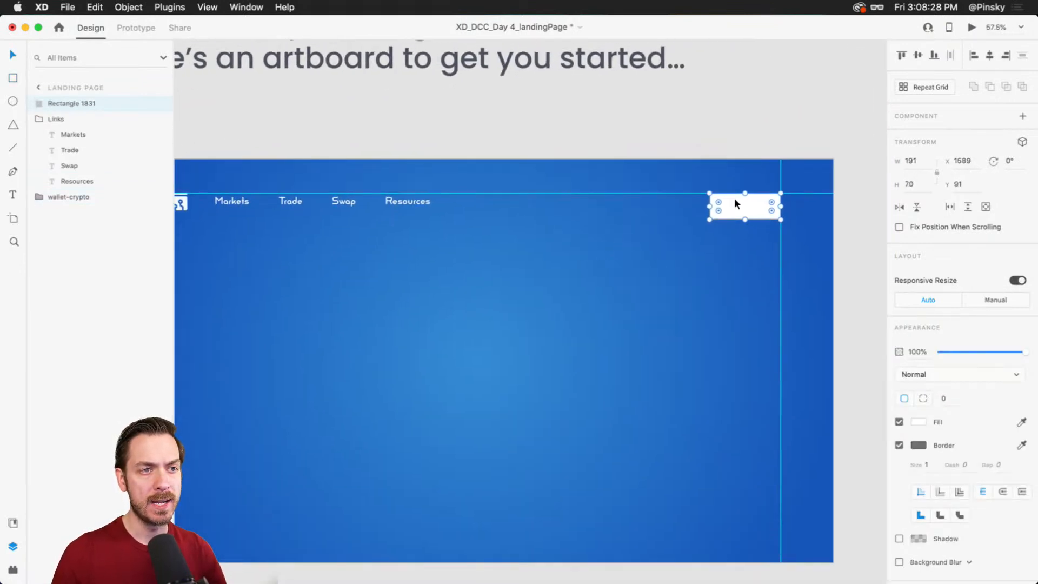
{"action": "scroll", "coordinate": [733, 203], "scroll_direction": "up", "scroll_amount": 4}
{"action": "scroll", "coordinate": [731, 206], "scroll_direction": "up", "scroll_amount": 3}
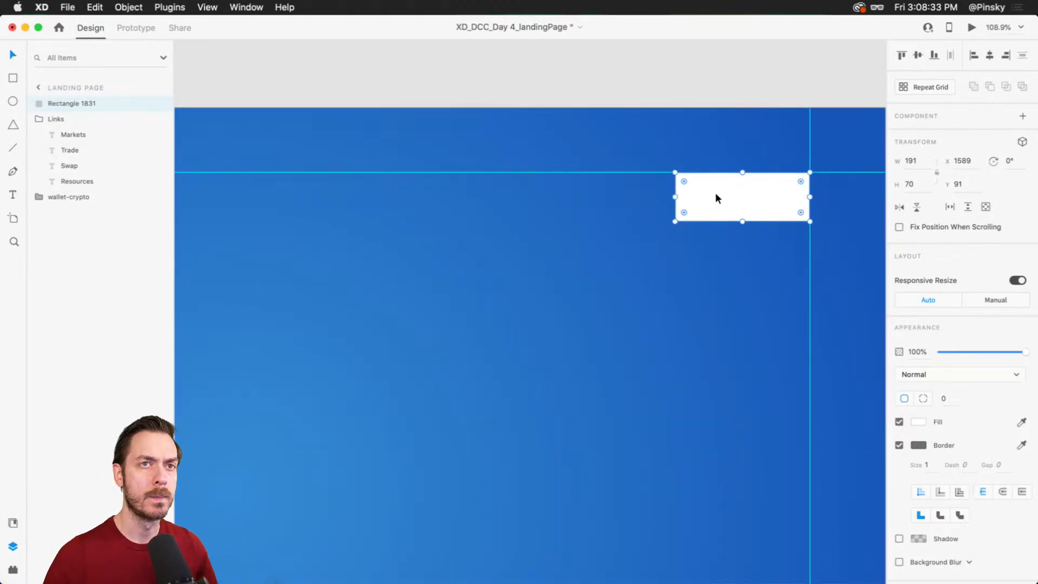
Step: Check the button rectangle in the preview and shrink it to about 139 by 51, keeping its upper-right corner on the guides
{"action": "left_click", "coordinate": [972, 27]}
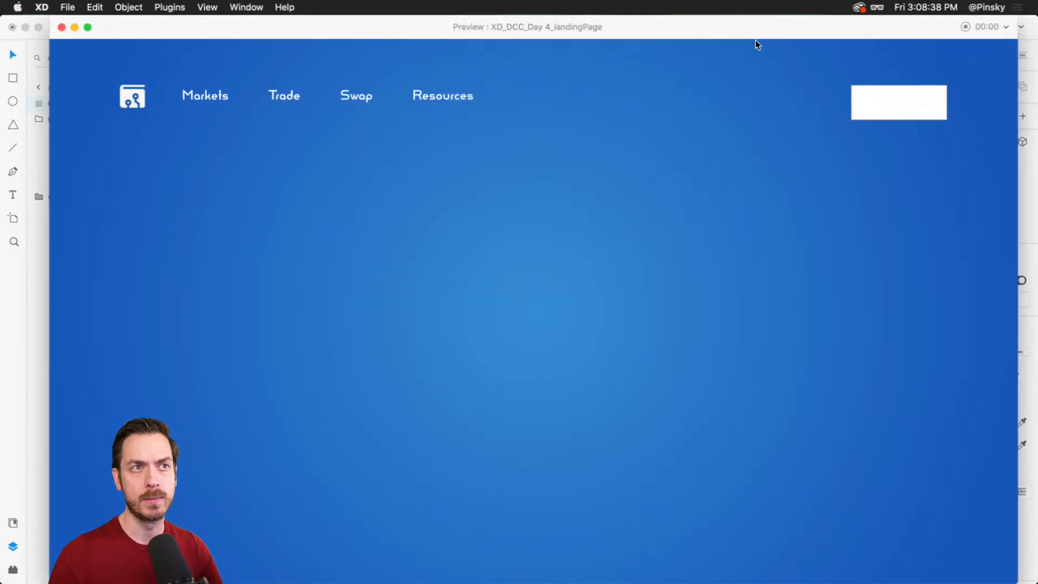
{"action": "left_click_drag", "start_coordinate": [753, 24], "coordinate": [751, 278]}
{"action": "left_click", "coordinate": [732, 177]}
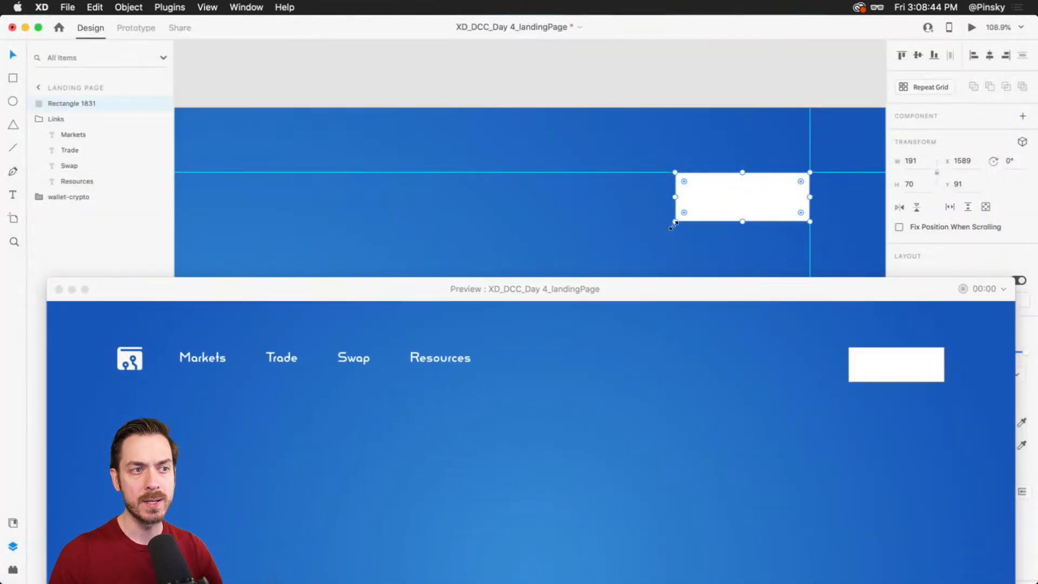
{"action": "left_click_drag", "start_coordinate": [674, 224], "coordinate": [706, 207]}
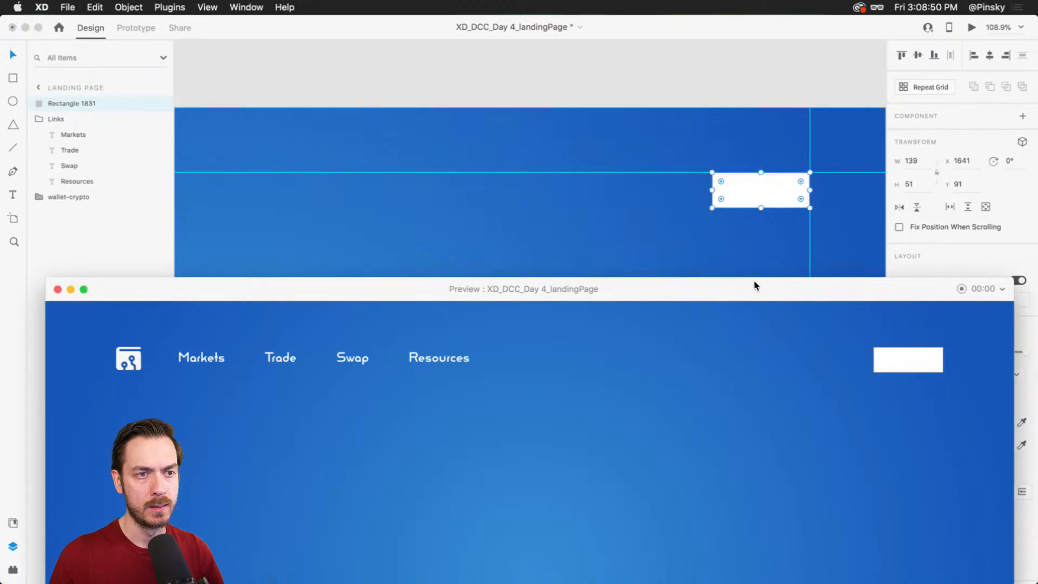
{"action": "left_click_drag", "start_coordinate": [754, 283], "coordinate": [762, 150]}
{"action": "key", "text": "super+w"}
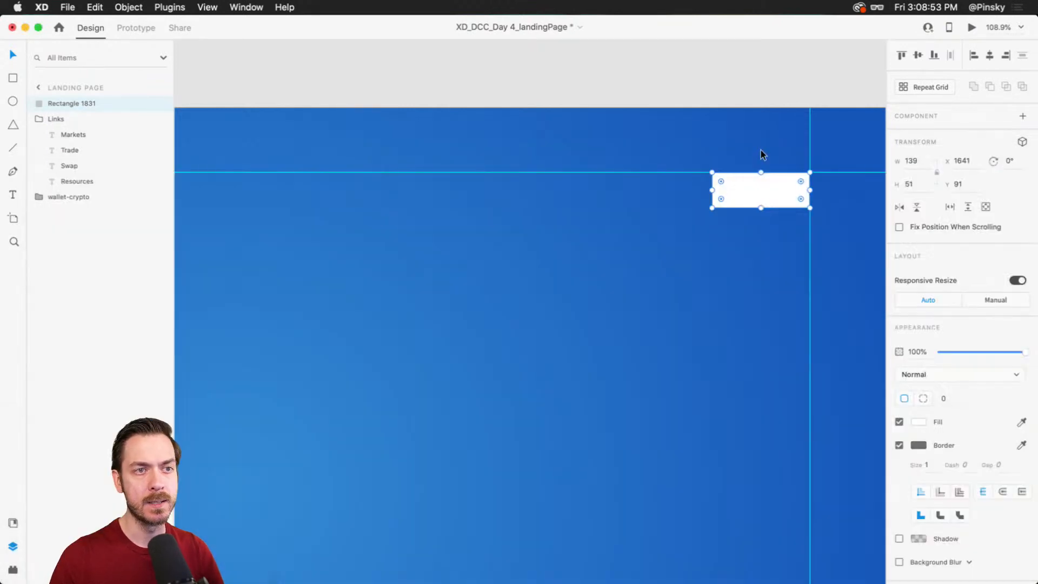
Step: Remove the button rectangle's border and fill it with bright turquoise #00FFD8
{"action": "left_click", "coordinate": [899, 444]}
{"action": "left_click", "coordinate": [918, 422]}
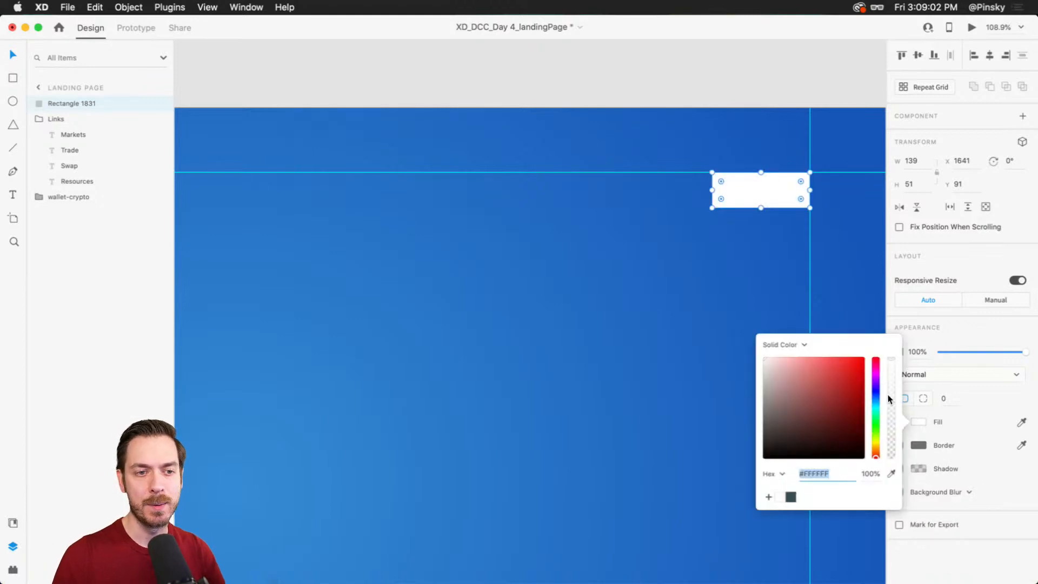
{"action": "left_click_drag", "start_coordinate": [875, 401], "coordinate": [879, 408]}
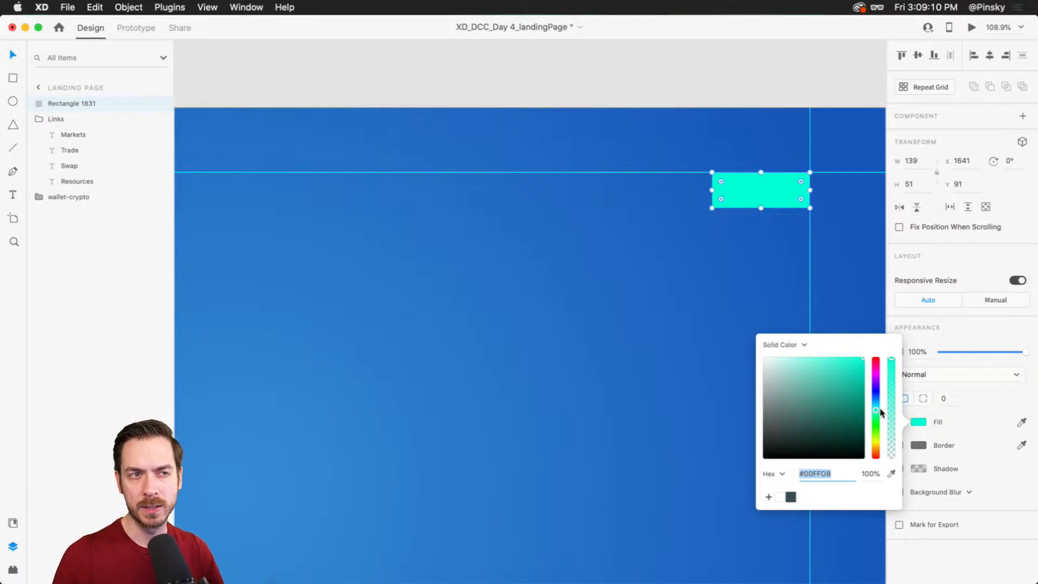
{"action": "left_click", "coordinate": [716, 217]}
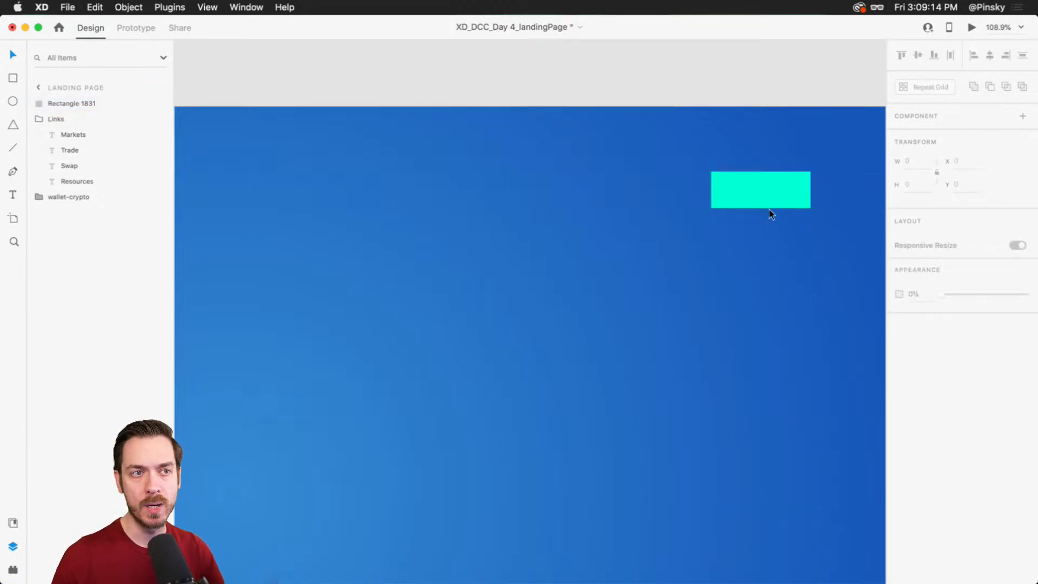
Step: Add the text "Sign in" on top of the turquoise button rectangle
{"action": "scroll", "coordinate": [767, 198], "scroll_direction": "up", "scroll_amount": 5}
{"action": "key", "text": "t"}
{"action": "left_click", "coordinate": [614, 216]}
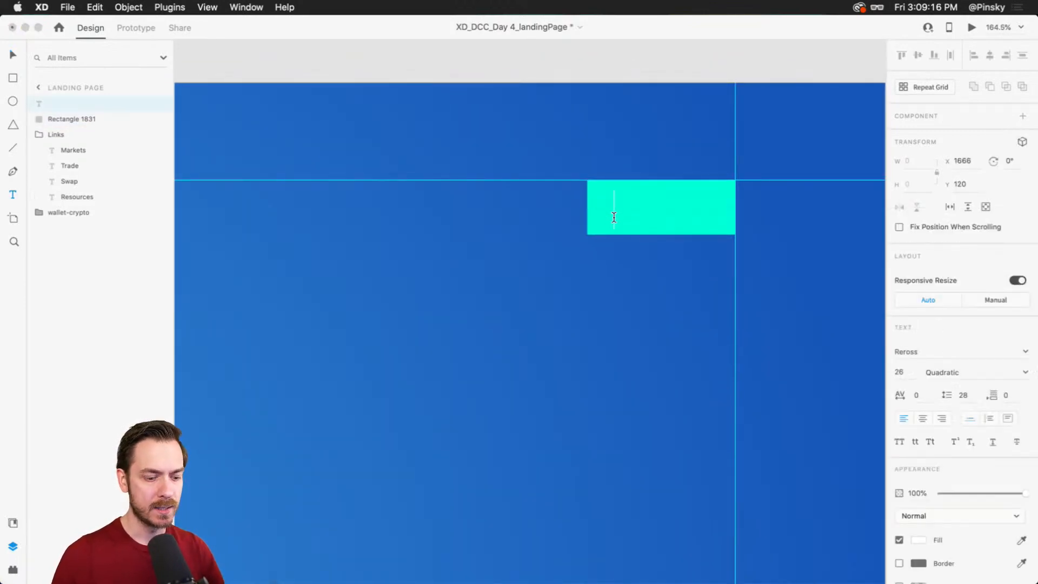
{"action": "type", "text": "Sign in"}
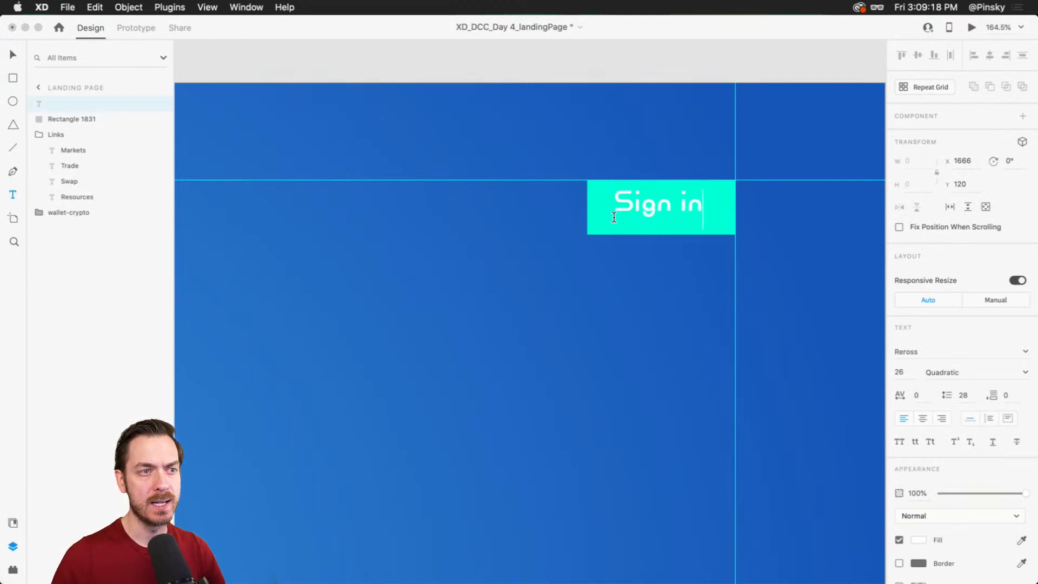
{"action": "key", "text": "Escape"}
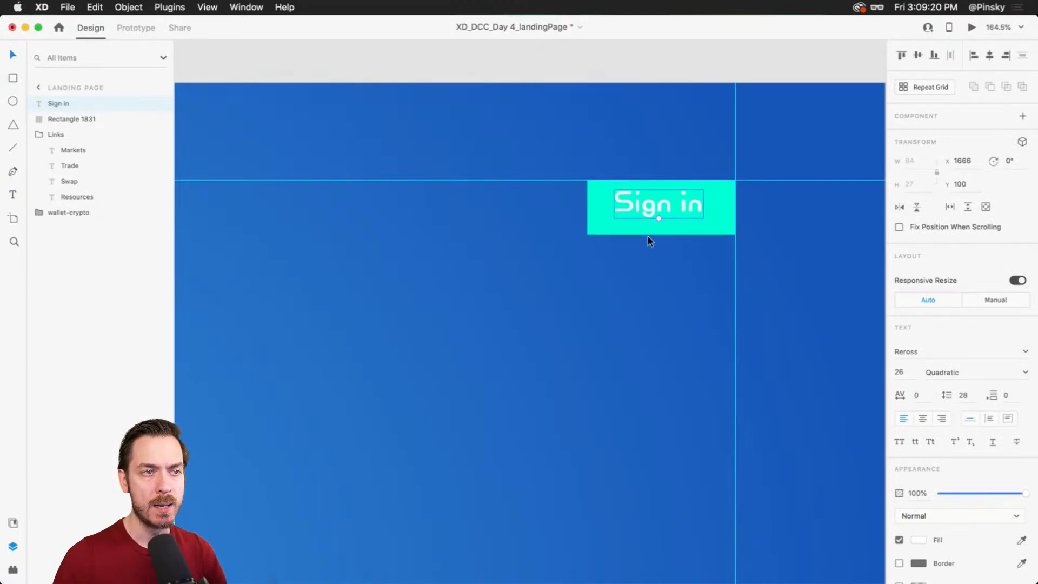
Step: Reduce the "Sign in" text to size 21, color it with the background's dark blue, and check it in the preview
{"action": "left_click_drag", "start_coordinate": [658, 220], "coordinate": [672, 203]}
{"action": "key", "text": "i"}
{"action": "left_click", "coordinate": [754, 205]}
{"action": "left_click", "coordinate": [972, 27]}
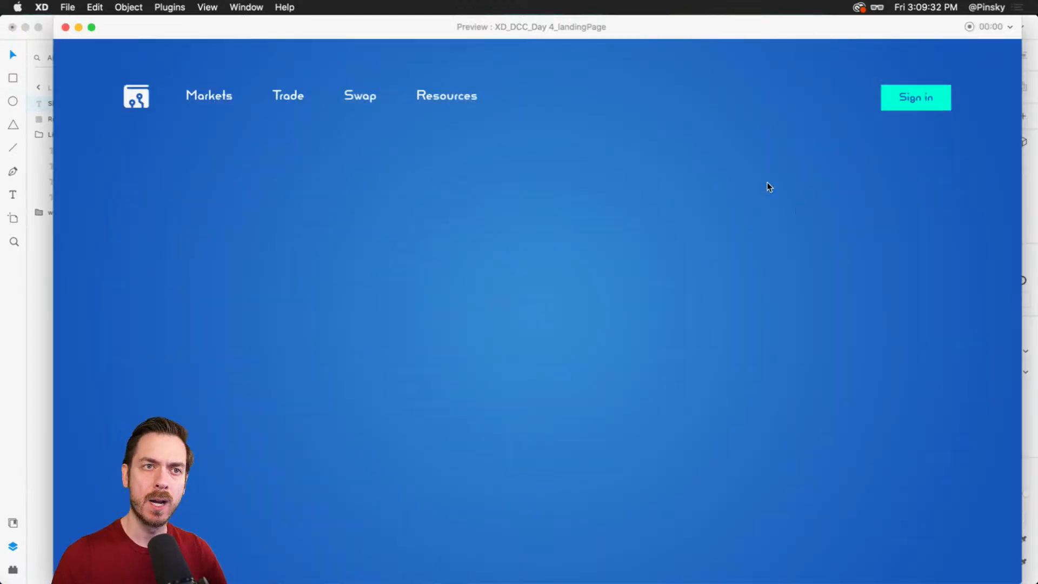
{"action": "key", "text": "super+w"}
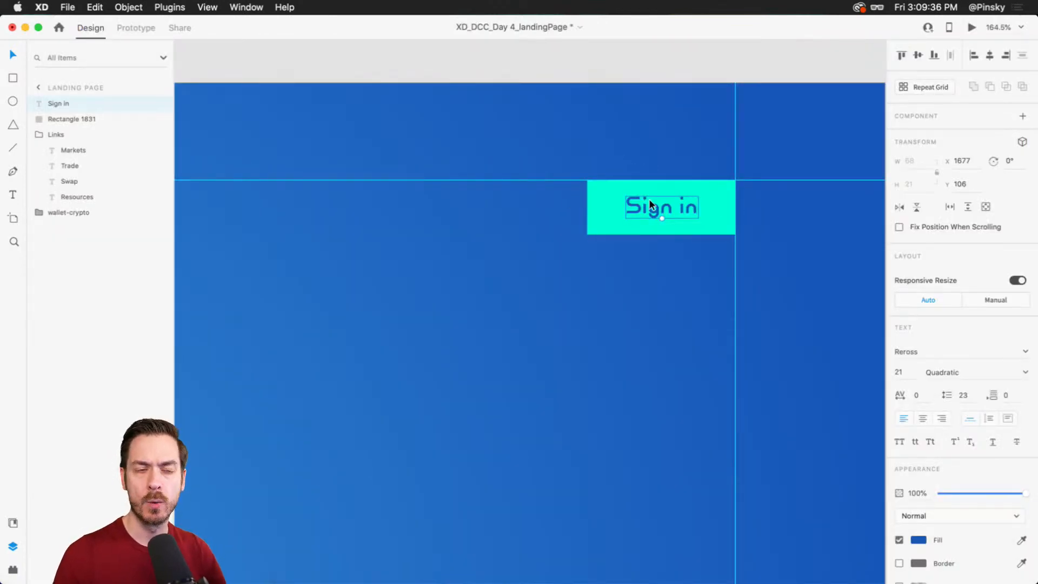
Step: Change the "Sign in" text's font to Dunbar Low and set its character spacing to 30
{"action": "left_click", "coordinate": [954, 354]}
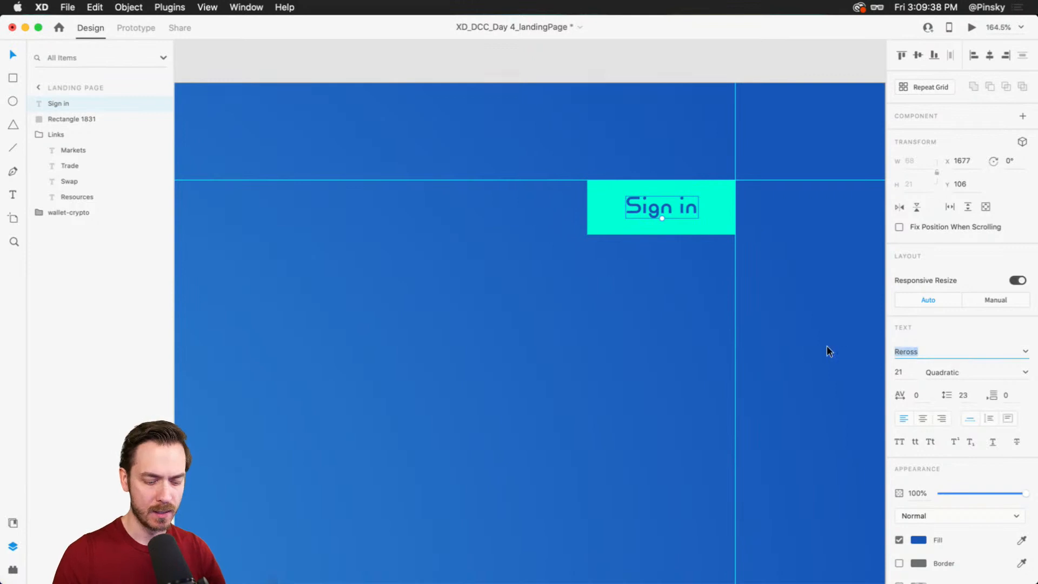
{"action": "type", "text": "Dunbar Low"}
{"action": "key", "text": "Return"}
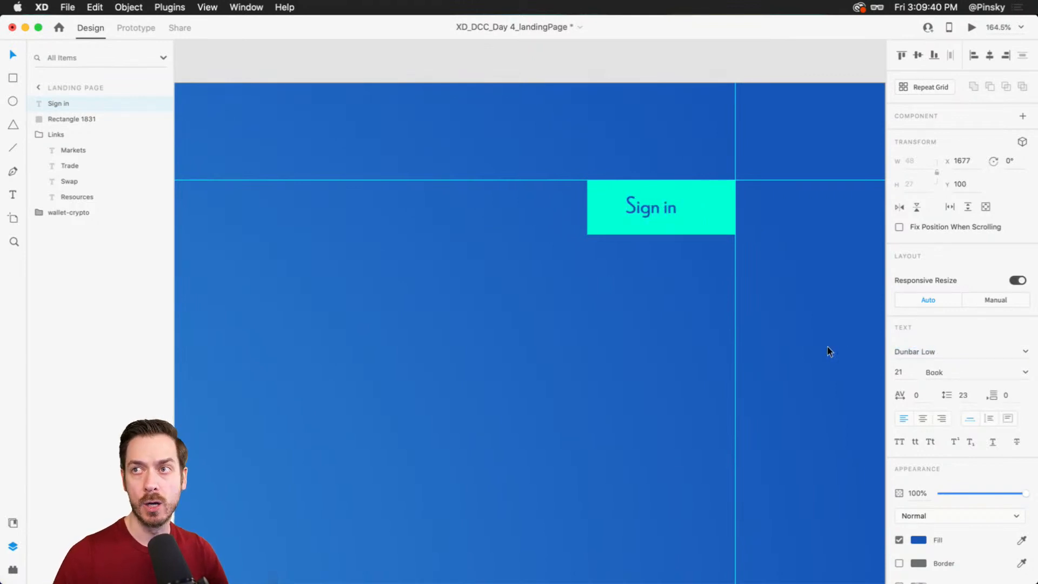
{"action": "left_click", "coordinate": [919, 405]}
{"action": "key", "text": "shift+Up"}
{"action": "key", "text": "shift+Up"}
{"action": "key", "text": "shift+Up"}
{"action": "key", "text": "shift+Up"}
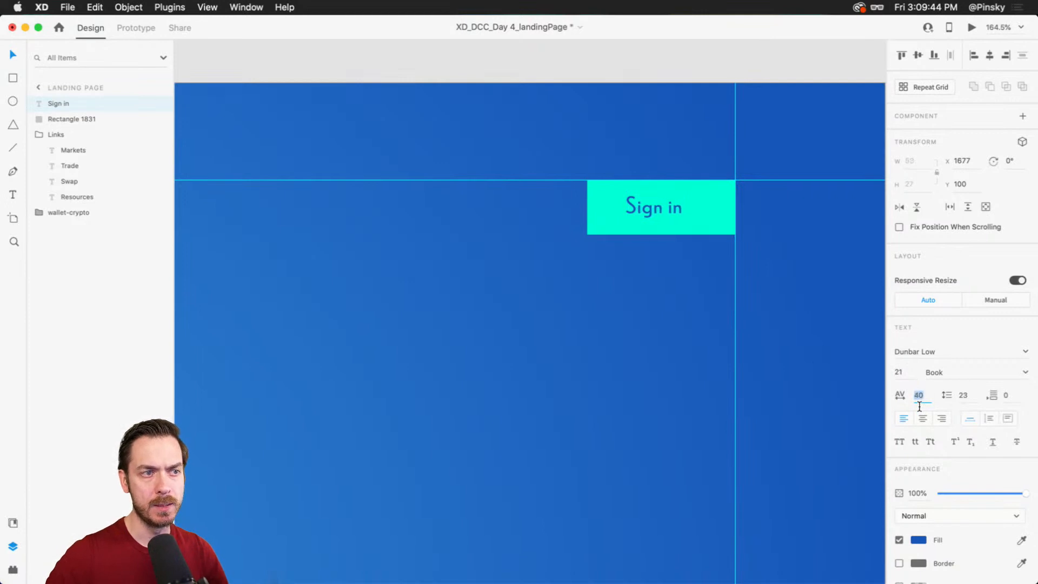
{"action": "key", "text": "shift+Down"}
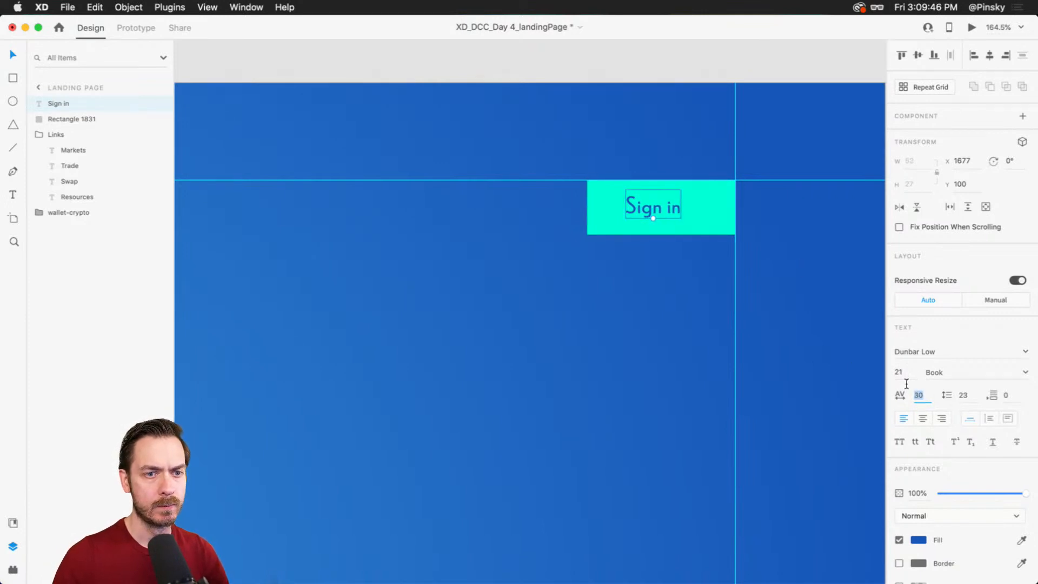
Step: Set the "Sign in" text to size 24, center-align it, and center it horizontally on the button
{"action": "left_click", "coordinate": [903, 373]}
{"action": "type", "text": "2"}
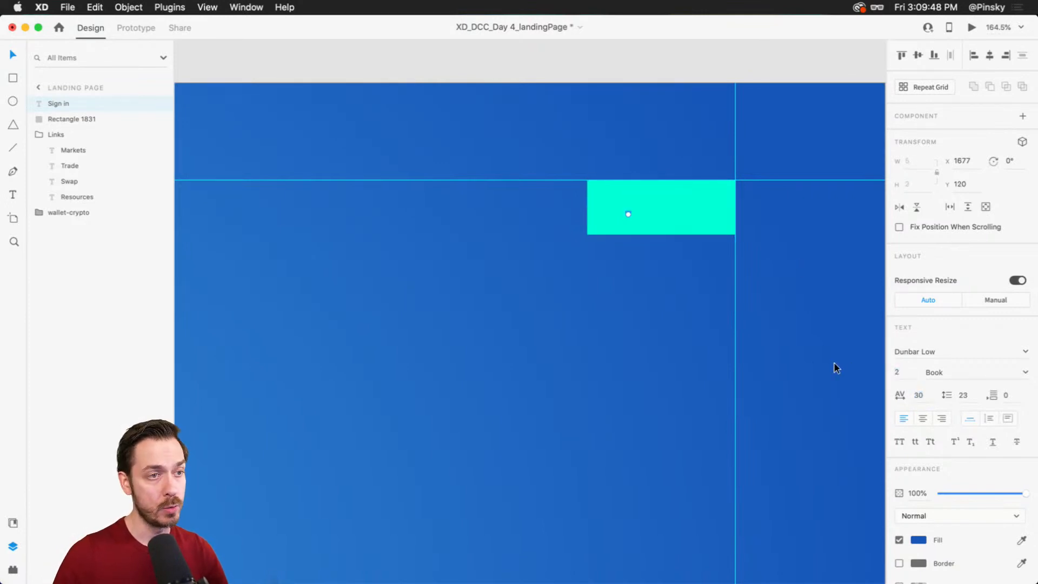
{"action": "left_click", "coordinate": [900, 373]}
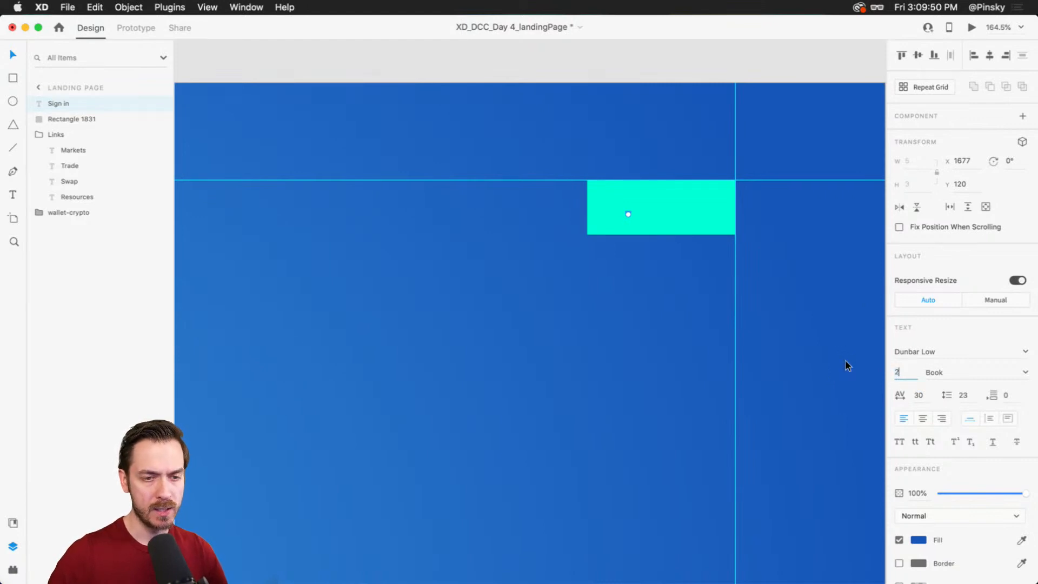
{"action": "type", "text": "4"}
{"action": "key", "text": "Return"}
{"action": "left_click", "coordinate": [922, 418]}
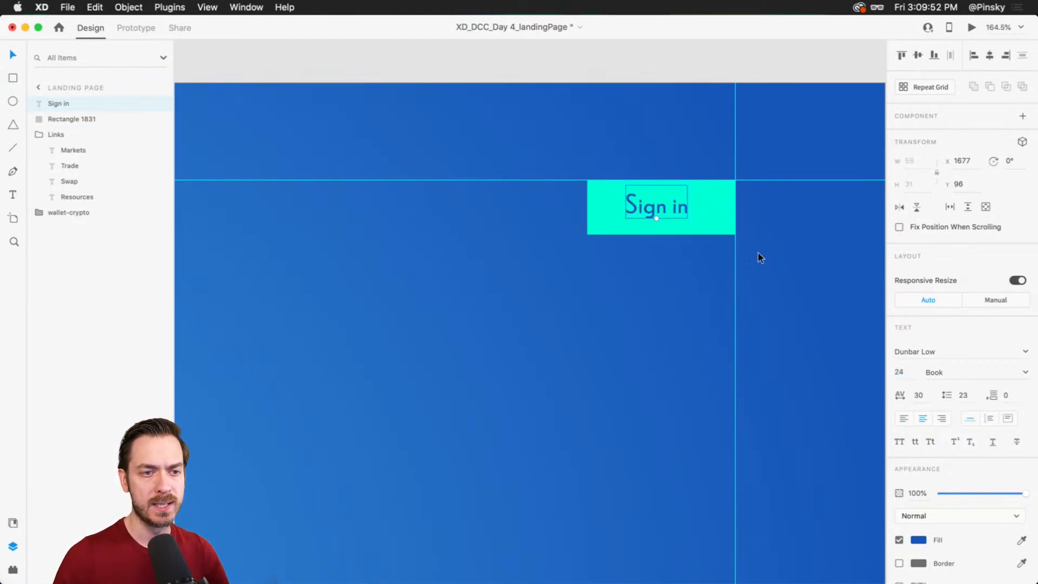
{"action": "left_click_drag", "start_coordinate": [672, 211], "coordinate": [669, 209]}
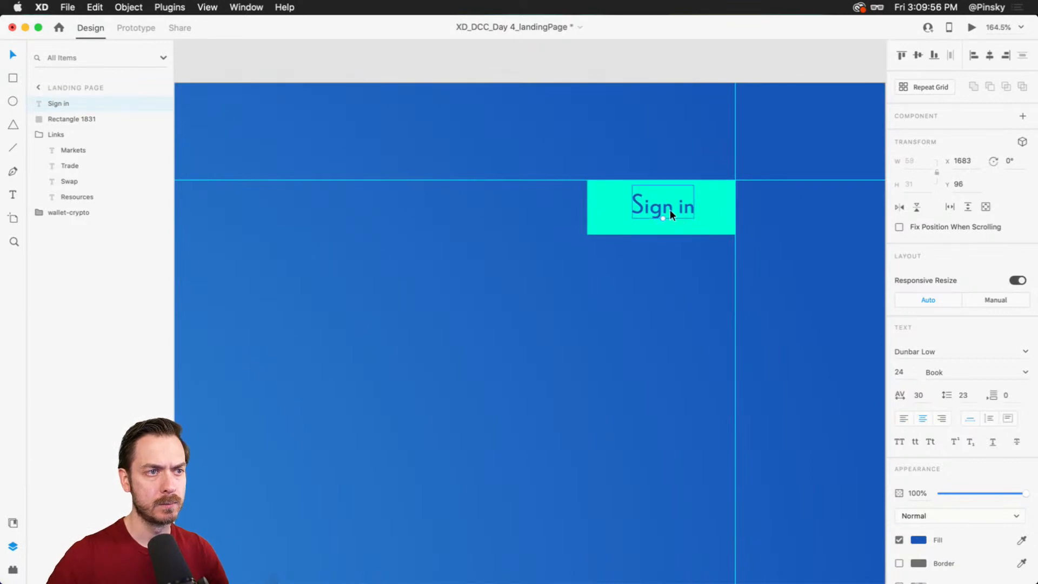
Step: Set the "Sign in" text's weight to Medium, adjust its position to X 1680, Y 98, and check the button in the preview
{"action": "key", "text": "super+Return"}
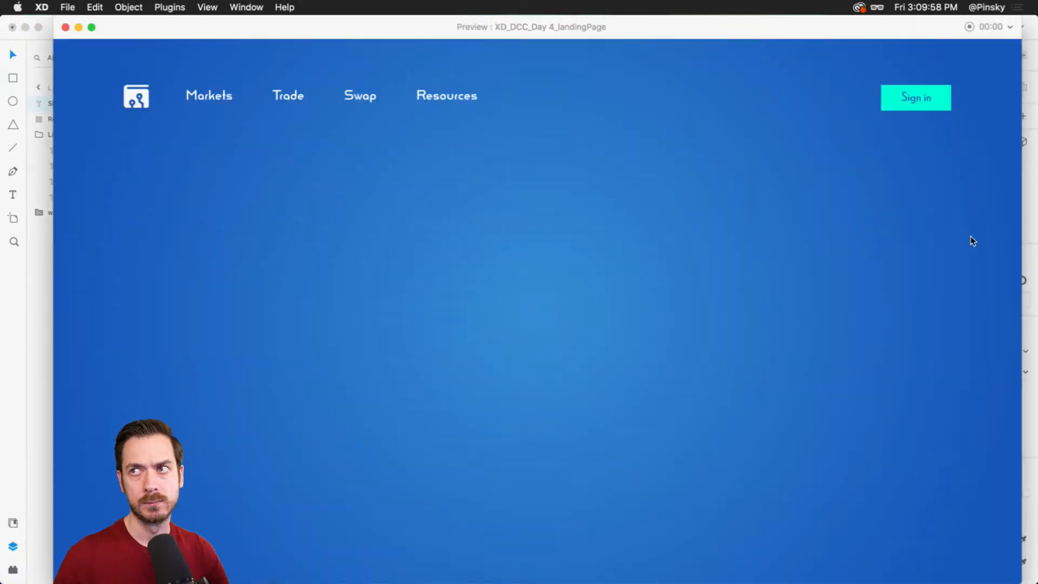
{"action": "key", "text": "super+w"}
{"action": "left_click", "coordinate": [1025, 372]}
{"action": "left_click", "coordinate": [946, 399]}
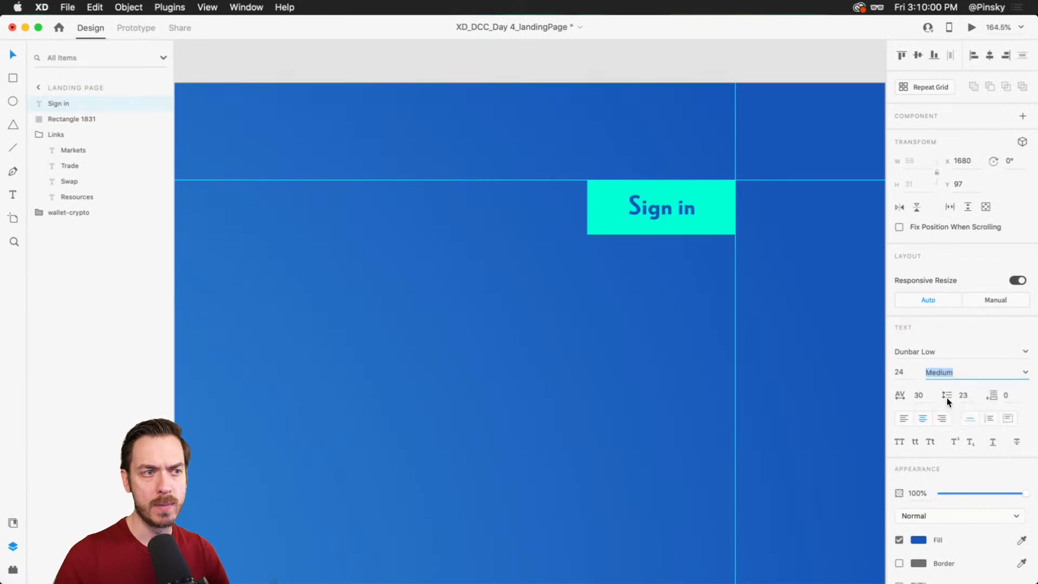
{"action": "key", "text": "super+Return"}
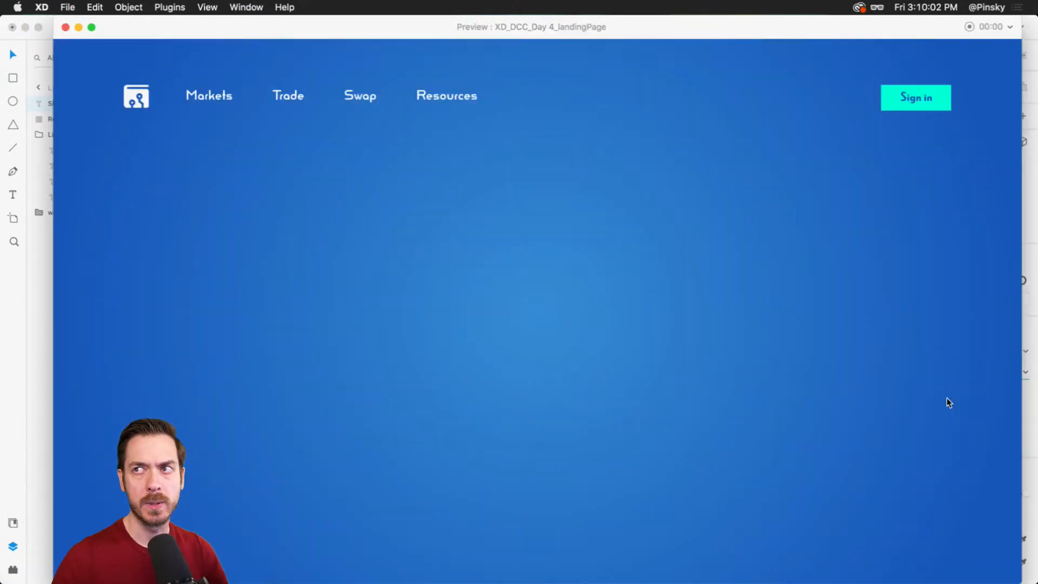
{"action": "key", "text": "super+w"}
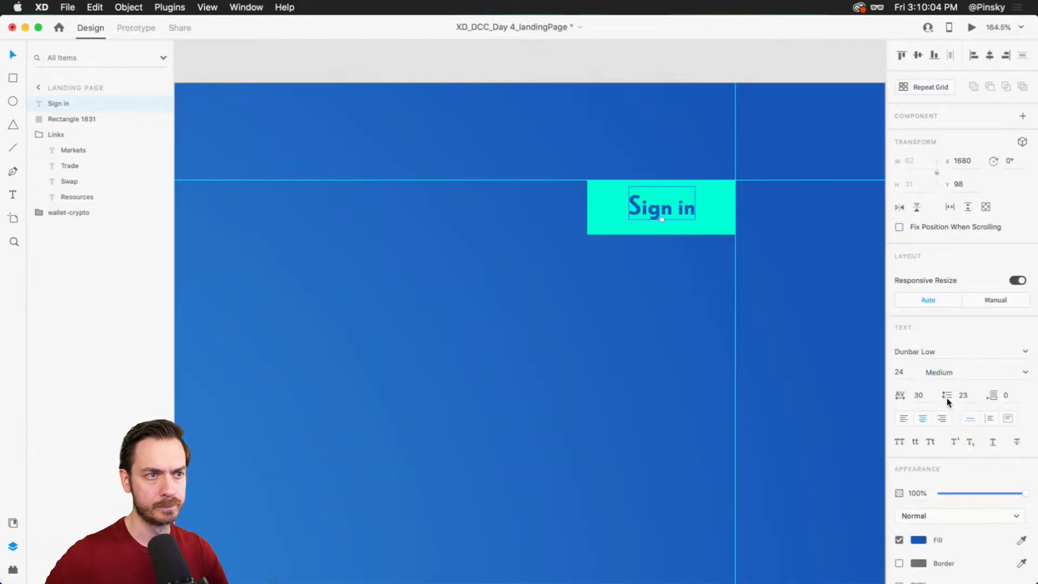
{"action": "key", "text": "super+Return"}
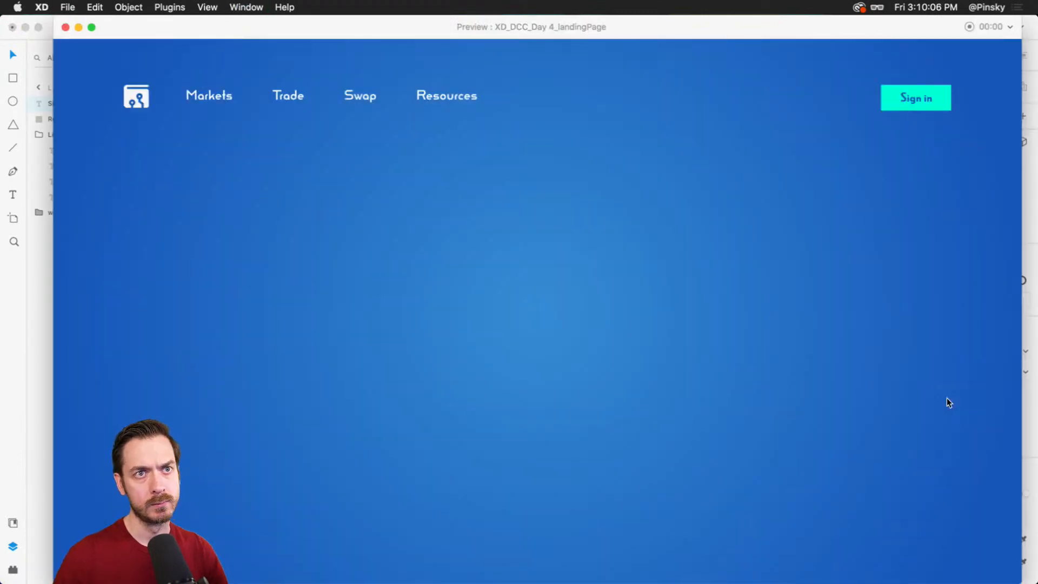
{"action": "key", "text": "super+w"}
Step: Turn the "Sign in" text and its rectangle into a component and rename it "Button" in the document assets
{"action": "left_click_drag", "start_coordinate": [573, 274], "coordinate": [794, 194]}
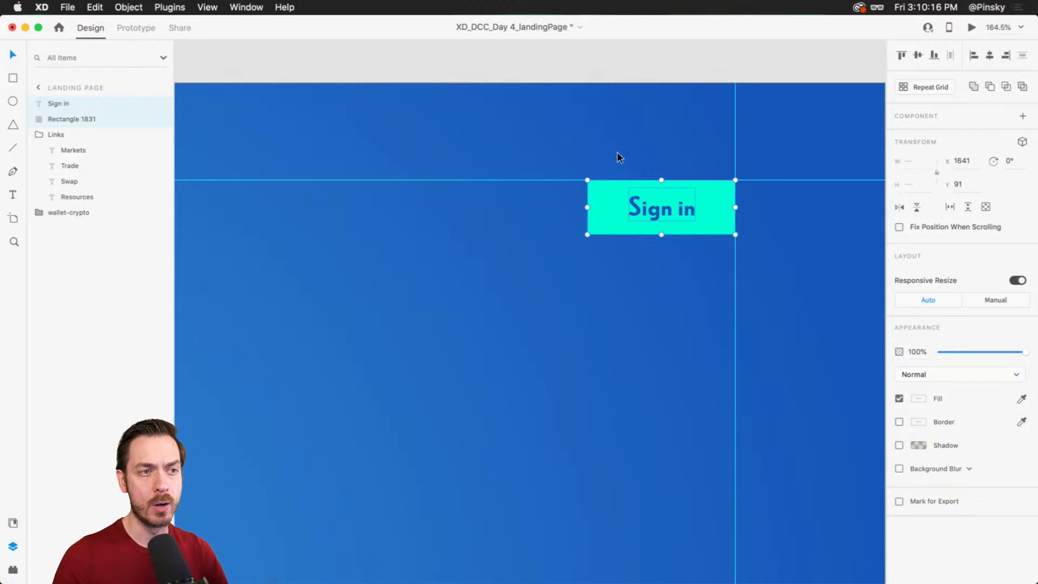
{"action": "left_click", "coordinate": [13, 522]}
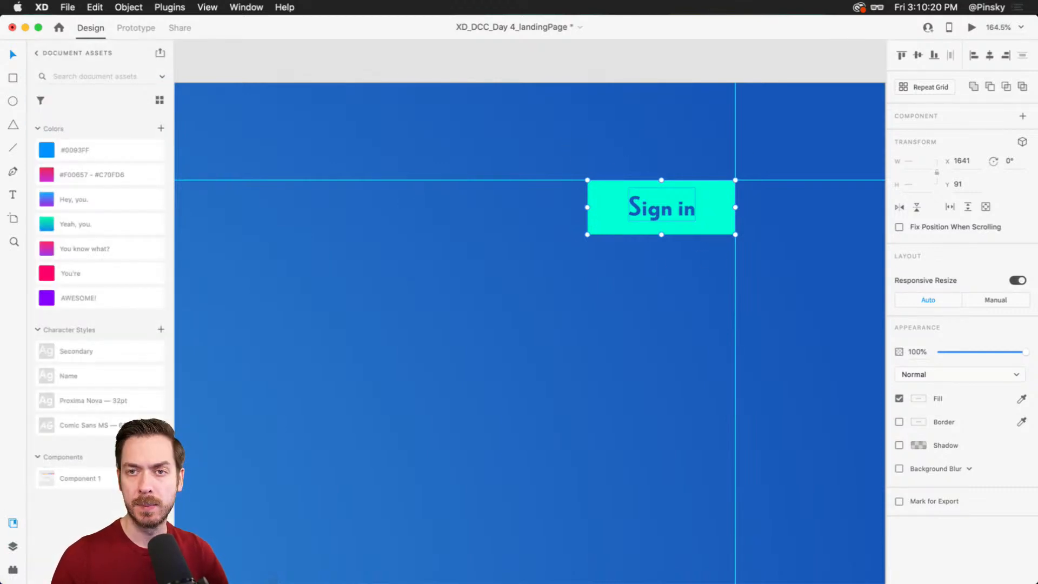
{"action": "key", "text": "super+k"}
{"action": "double_click", "coordinate": [73, 482]}
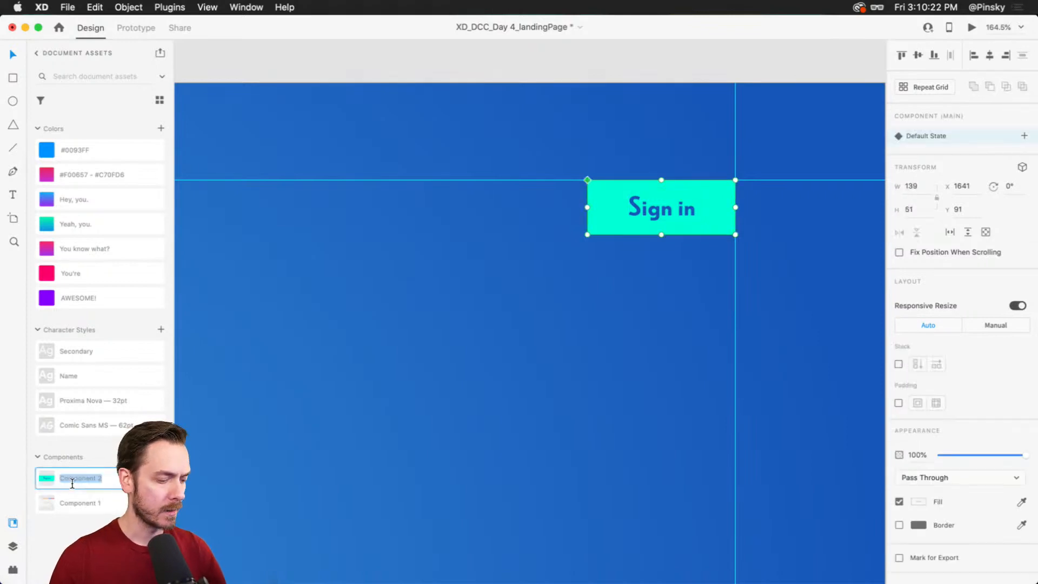
{"action": "type", "text": "Button"}
{"action": "key", "text": "Return"}
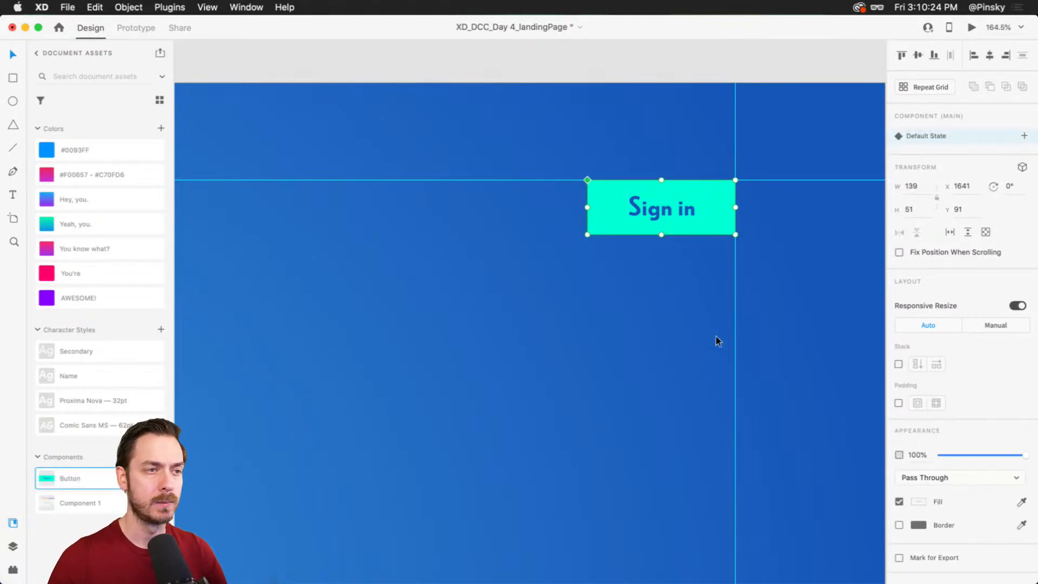
Step: Deselect the button, bring the logo and navigation links into view, and switch to another application
{"action": "scroll", "coordinate": [600, 311], "scroll_direction": "down", "scroll_amount": 5}
{"action": "left_click", "coordinate": [560, 322]}
{"action": "left_click_drag", "start_coordinate": [376, 379], "coordinate": [635, 267]}
{"action": "left_click_drag", "start_coordinate": [484, 282], "coordinate": [734, 241]}
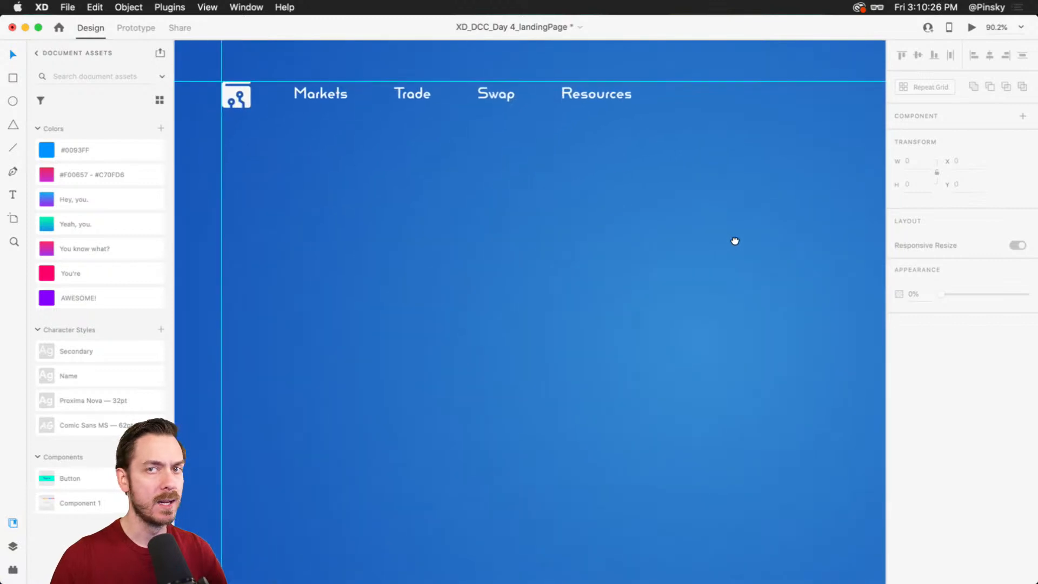
{"action": "key", "text": "super+Tab"}
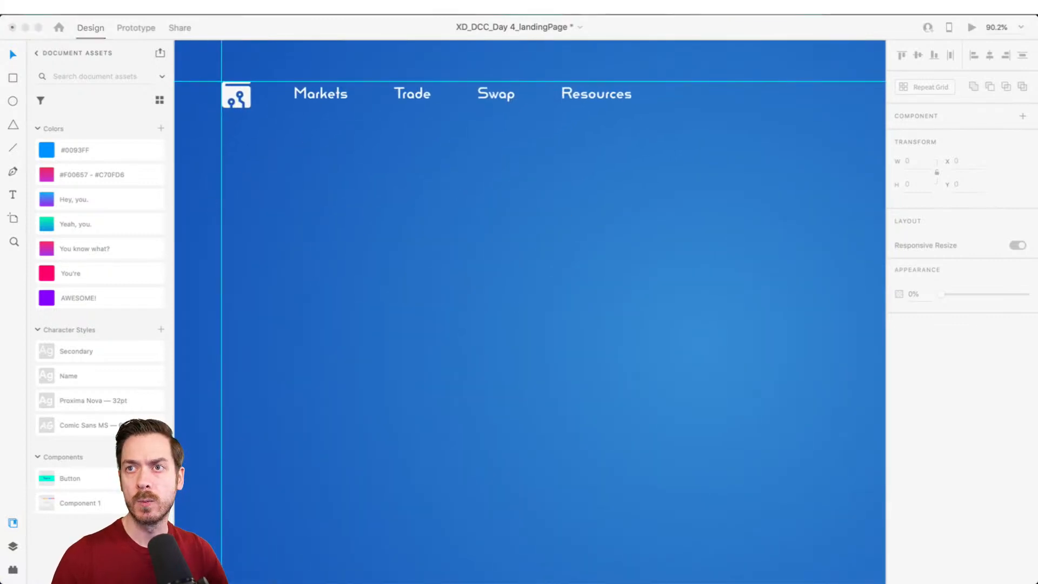
Step: Add an area text box about 555 wide at X 140, Y 321 reading "Main Header Goes Here"
{"action": "left_click", "coordinate": [423, 229]}
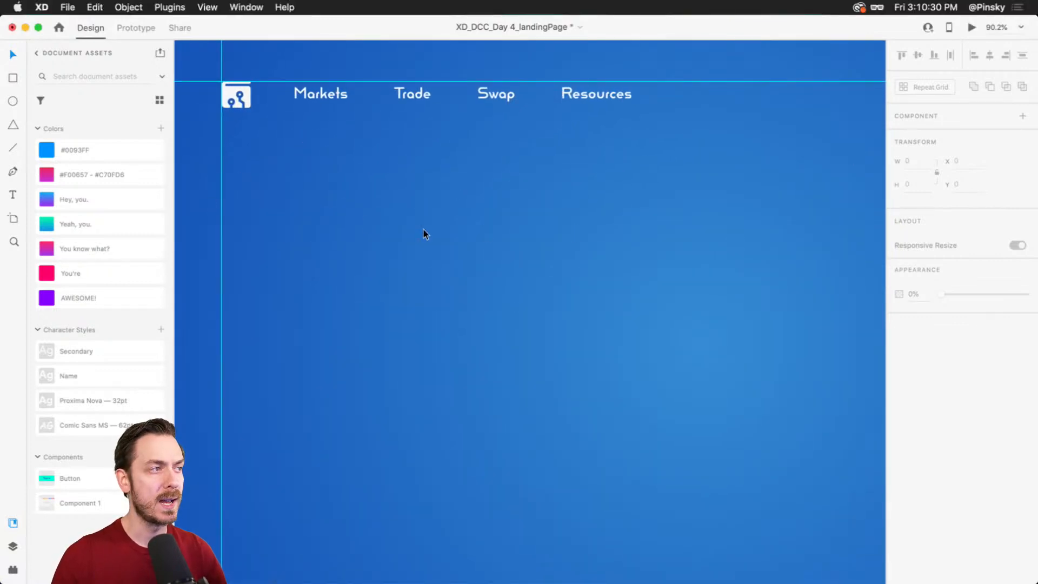
{"action": "left_click_drag", "start_coordinate": [354, 224], "coordinate": [387, 229]}
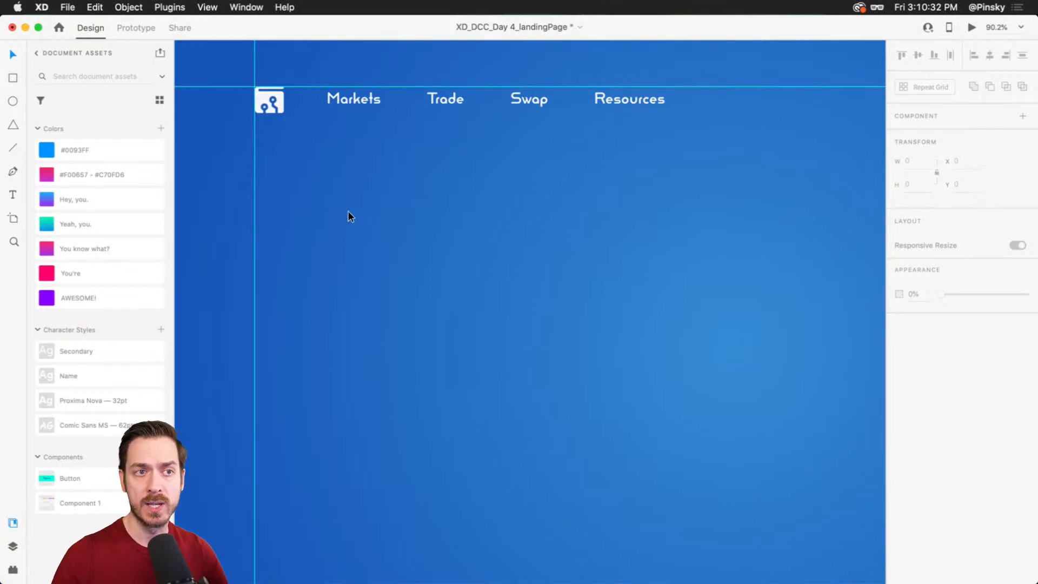
{"action": "scroll", "coordinate": [352, 216], "scroll_direction": "down", "scroll_amount": 4}
{"action": "scroll", "coordinate": [352, 216], "scroll_direction": "left", "scroll_amount": 3}
{"action": "key", "text": "t"}
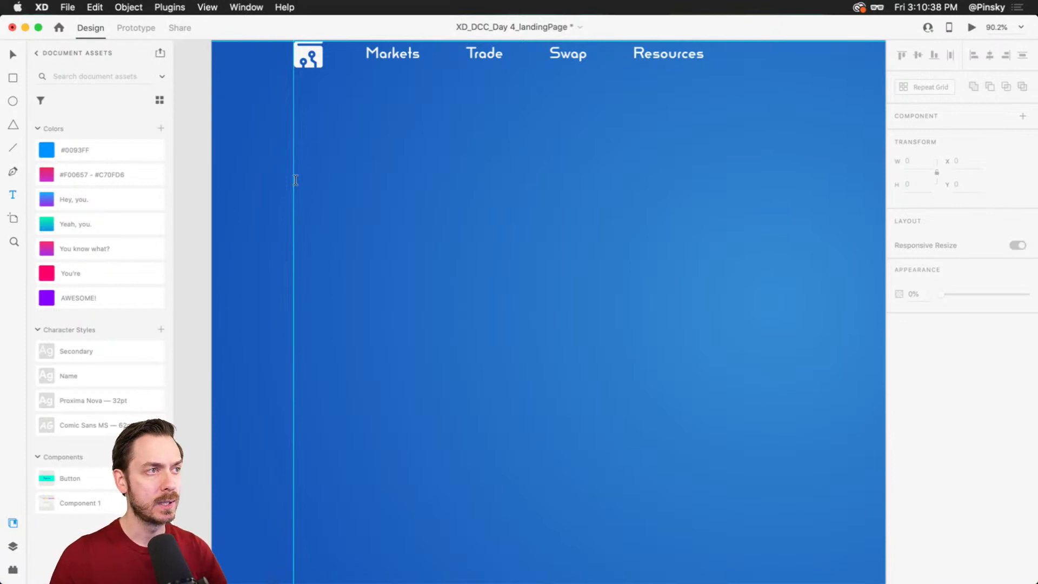
{"action": "left_click_drag", "start_coordinate": [296, 180], "coordinate": [617, 308]}
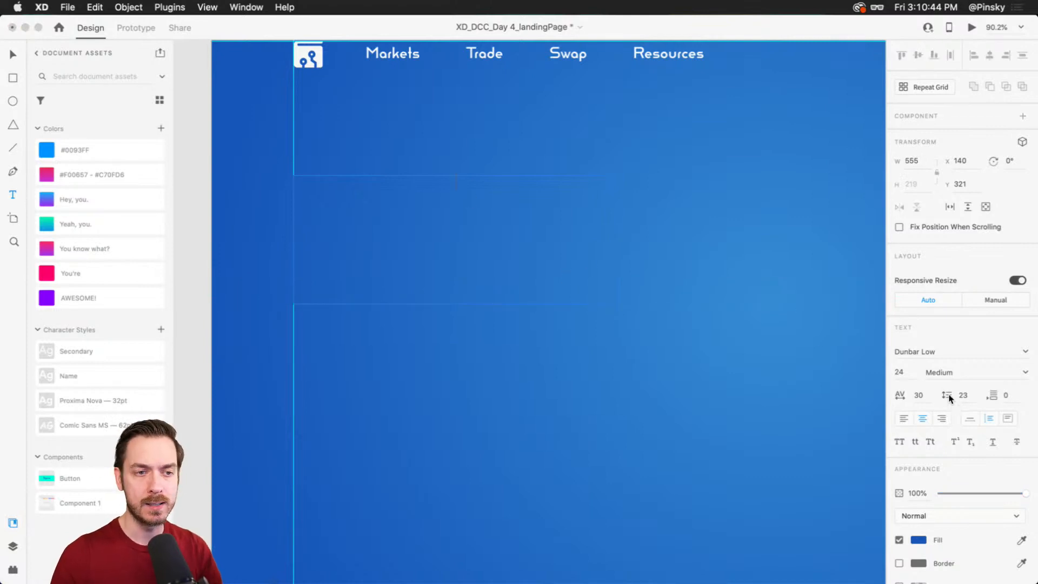
{"action": "type", "text": "Ma"}
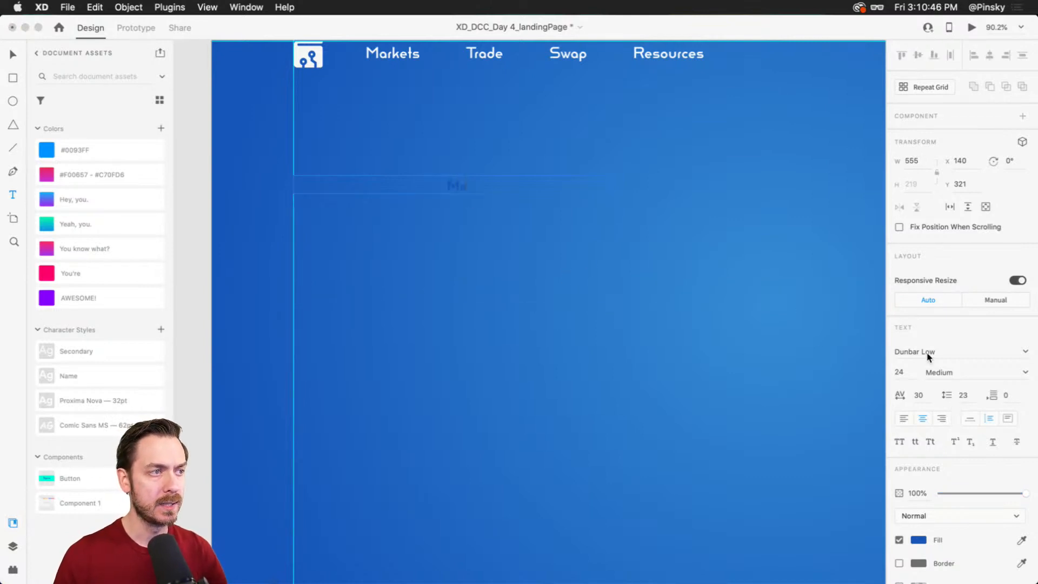
{"action": "type", "text": "in Header"}
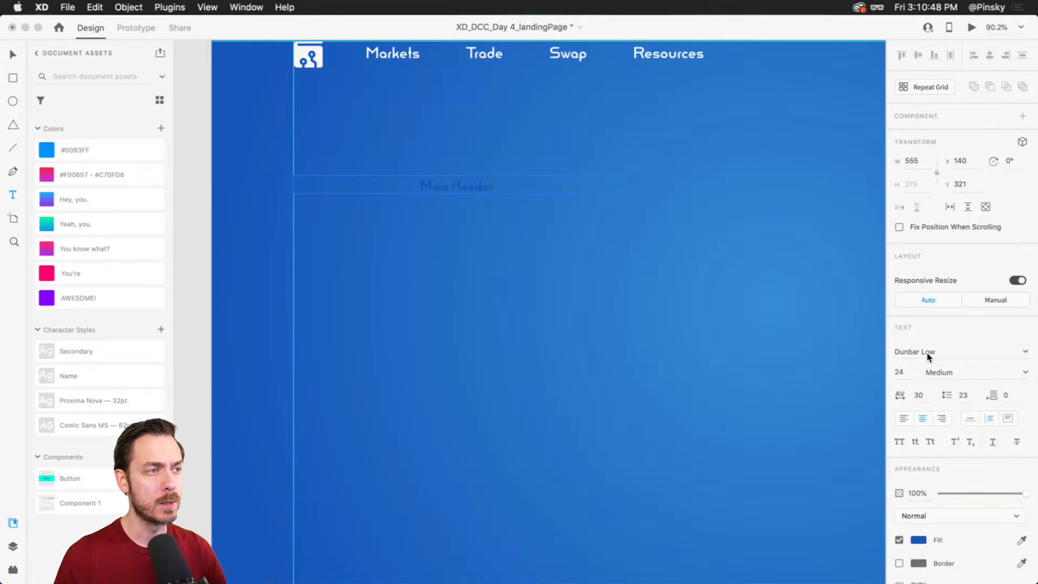
{"action": "type", "text": "Goes "}
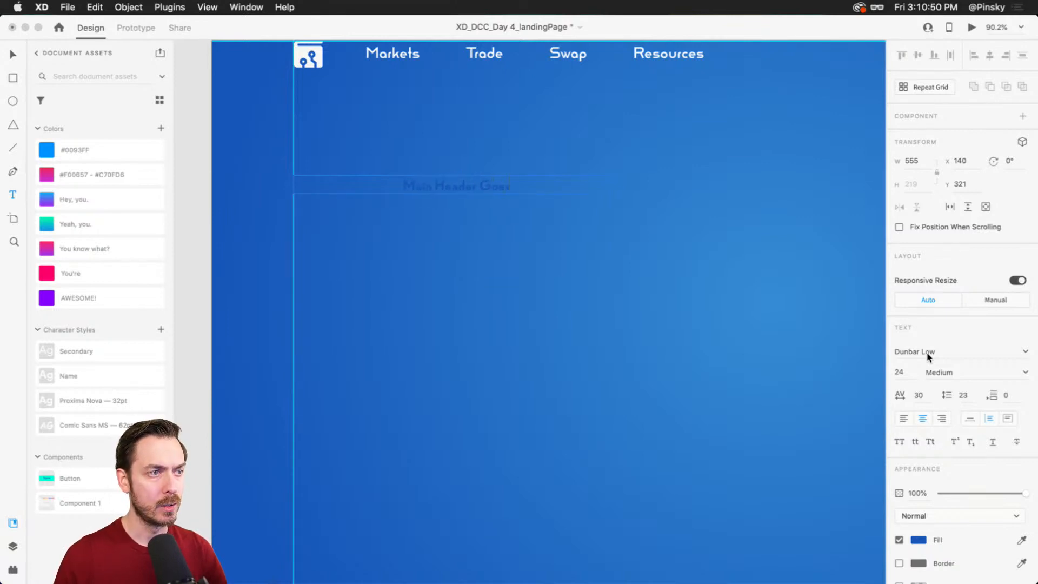
{"action": "type", "text": "Here"}
{"action": "key", "text": "Escape"}
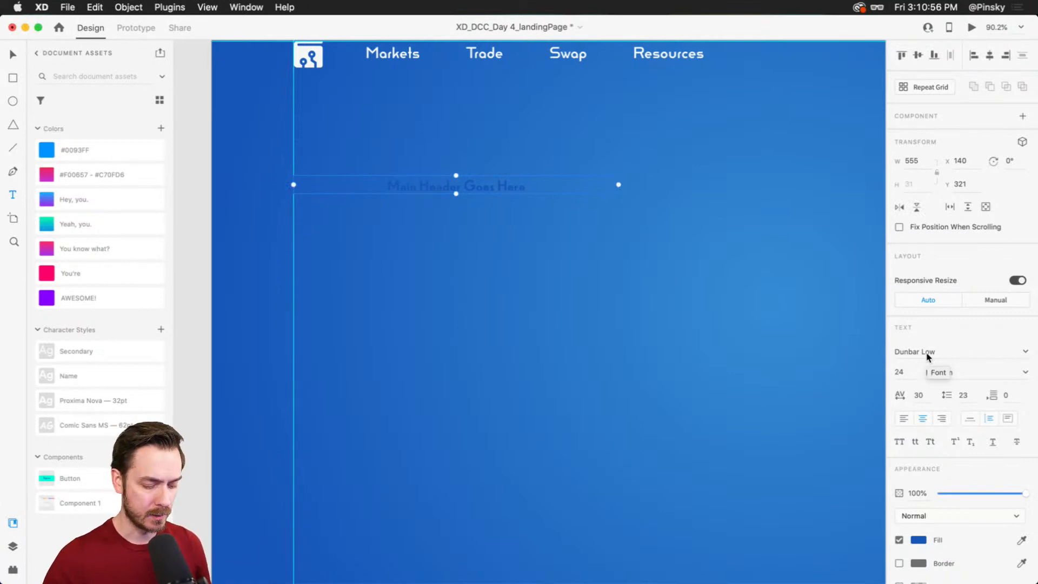
Step: Left-align the "Main Header Goes Here" text and set its size to 74
{"action": "left_click", "coordinate": [903, 418]}
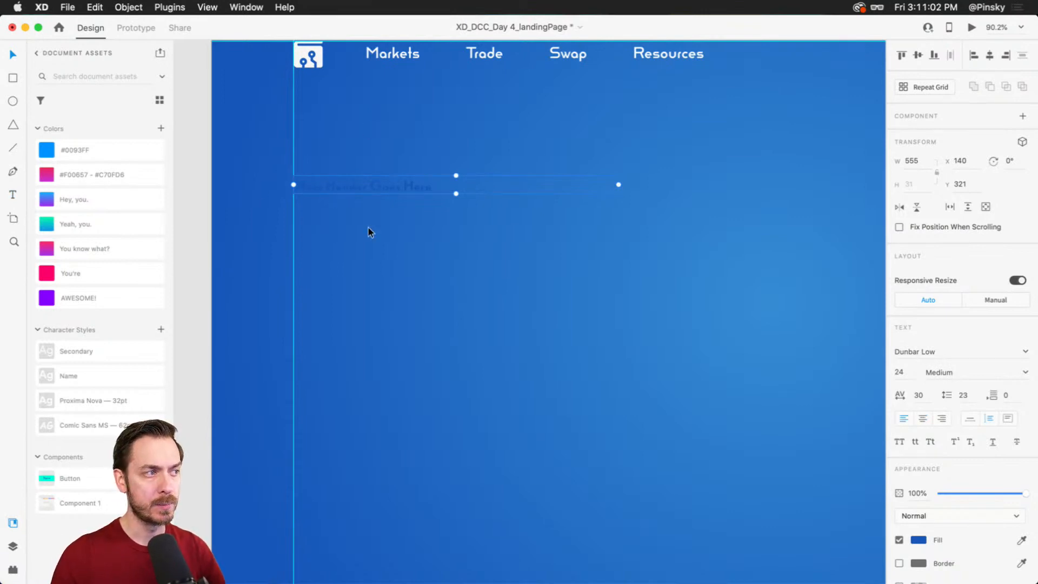
{"action": "left_click", "coordinate": [907, 380]}
{"action": "key", "text": "shift+Up"}
{"action": "key", "text": "shift+Up"}
{"action": "key", "text": "shift+Up"}
{"action": "key", "text": "shift+Up"}
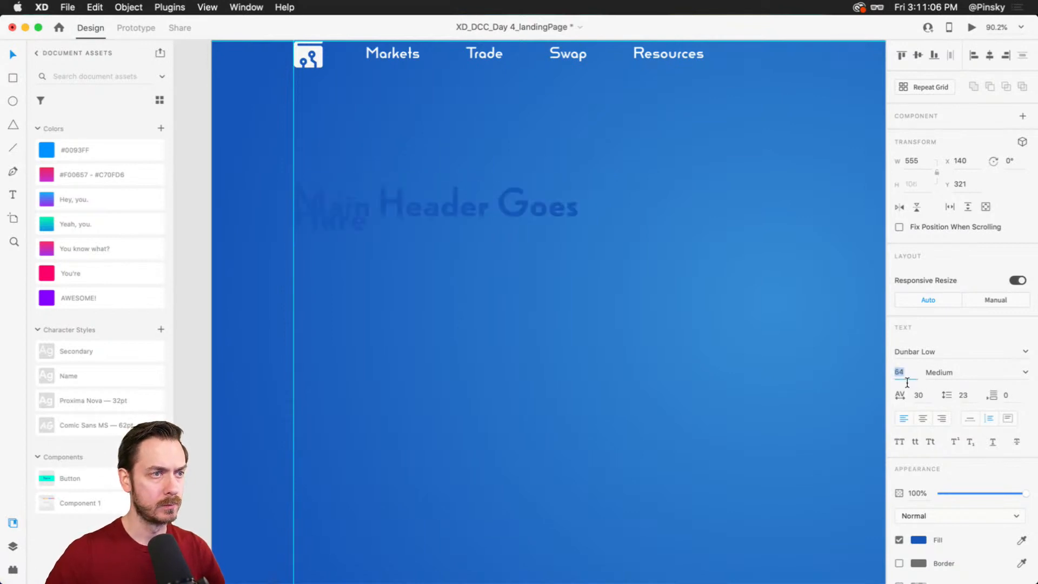
{"action": "key", "text": "shift+Up"}
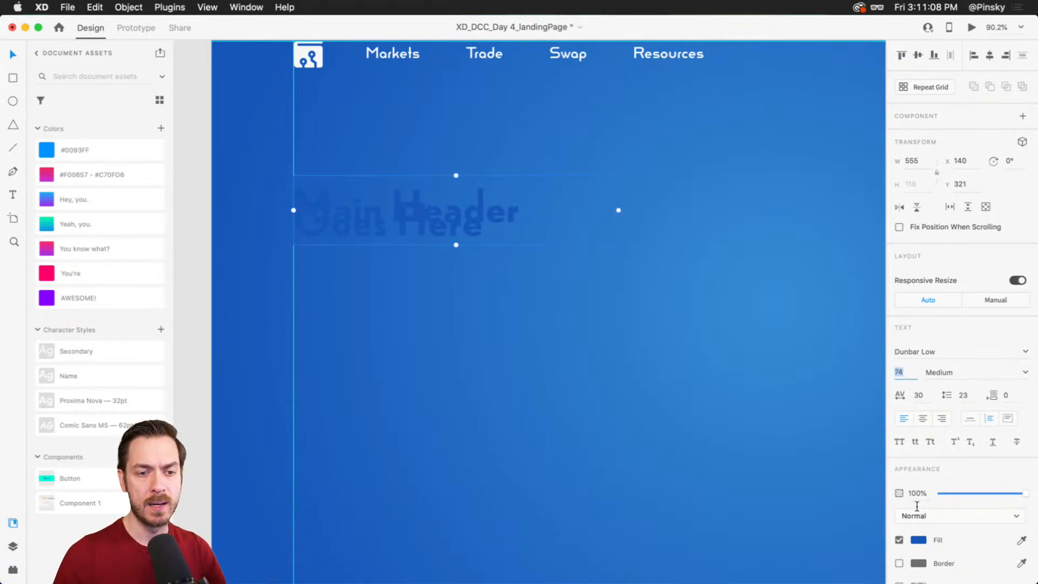
Step: Fill the header text with white and set its line spacing to 83
{"action": "left_click", "coordinate": [918, 540]}
{"action": "left_click", "coordinate": [964, 395]}
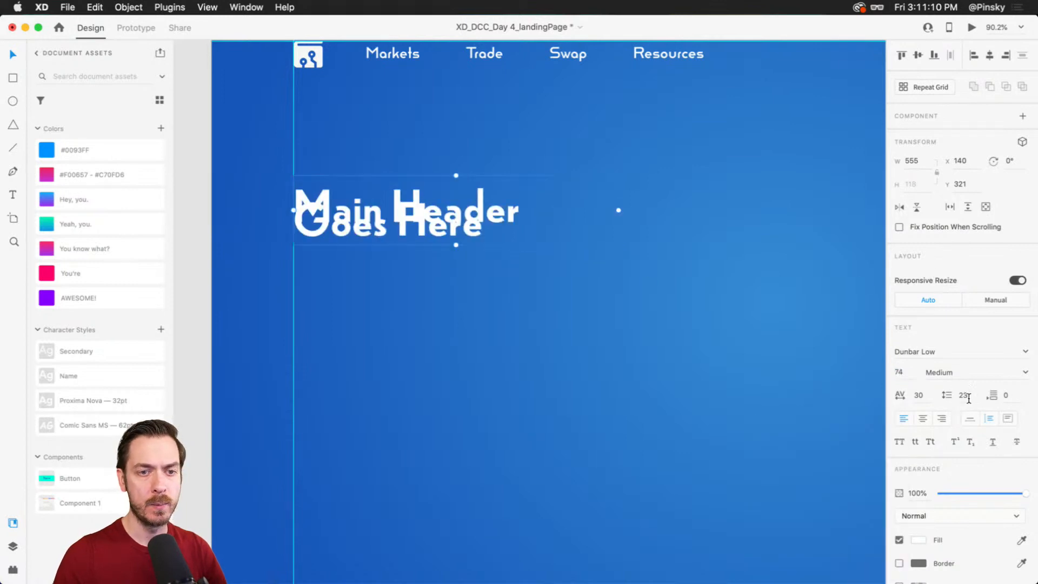
{"action": "key", "text": "shift+Up"}
{"action": "key", "text": "shift+Up"}
{"action": "key", "text": "shift+Up"}
{"action": "key", "text": "shift+Up"}
{"action": "key", "text": "shift+Up"}
{"action": "key", "text": "shift+Up"}
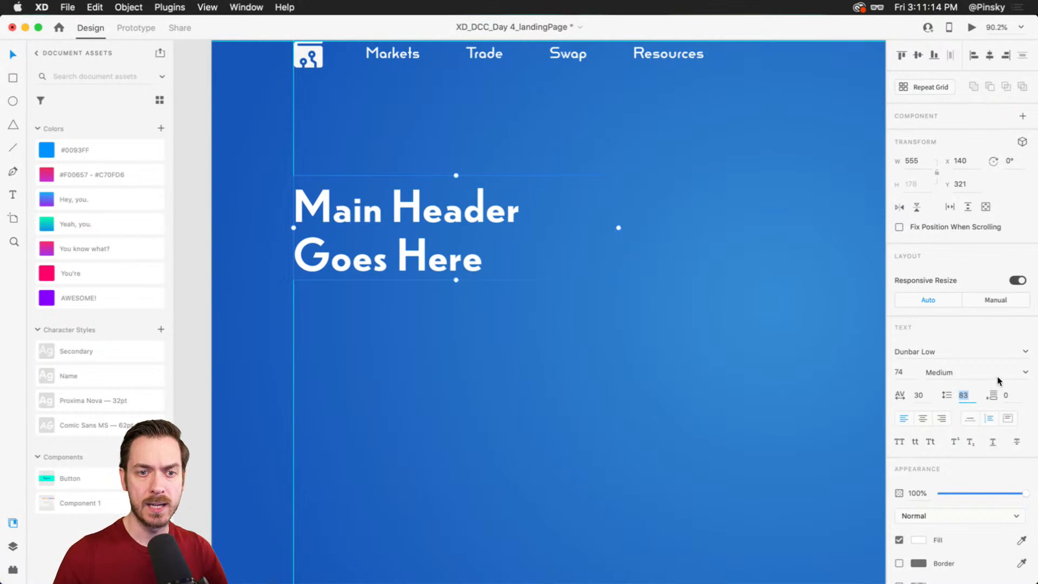
Step: Set the header text's weight to Bold with line spacing 84, and check it in the preview
{"action": "left_click", "coordinate": [1026, 372]}
{"action": "left_click", "coordinate": [941, 411]}
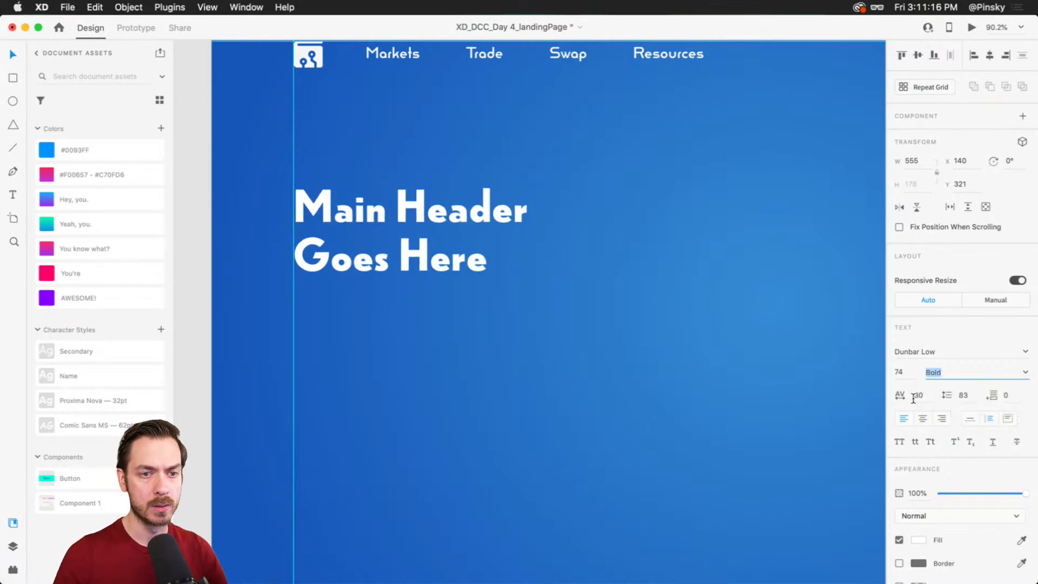
{"action": "left_click", "coordinate": [967, 398]}
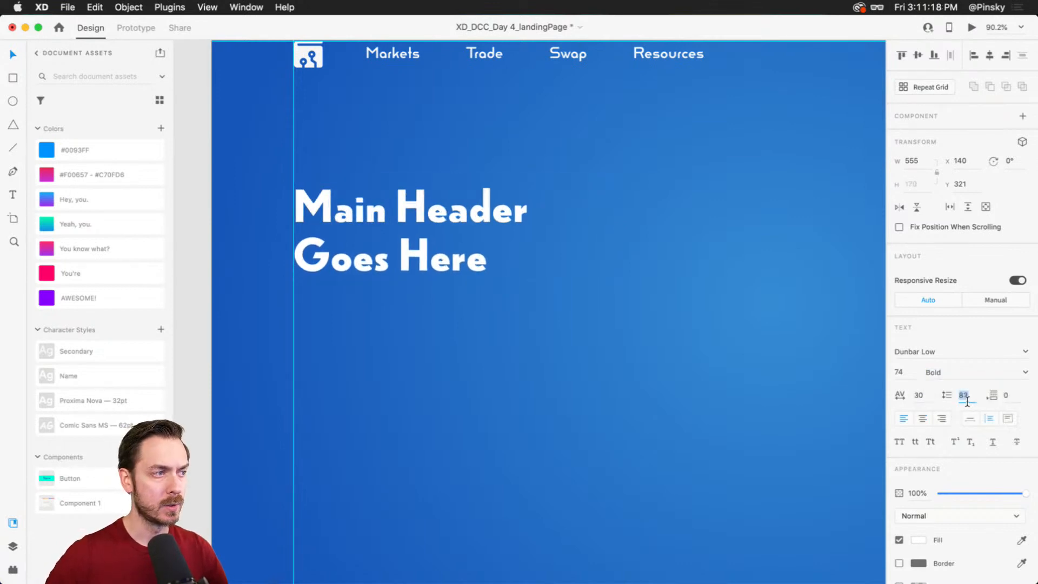
{"action": "key", "text": "super+Return"}
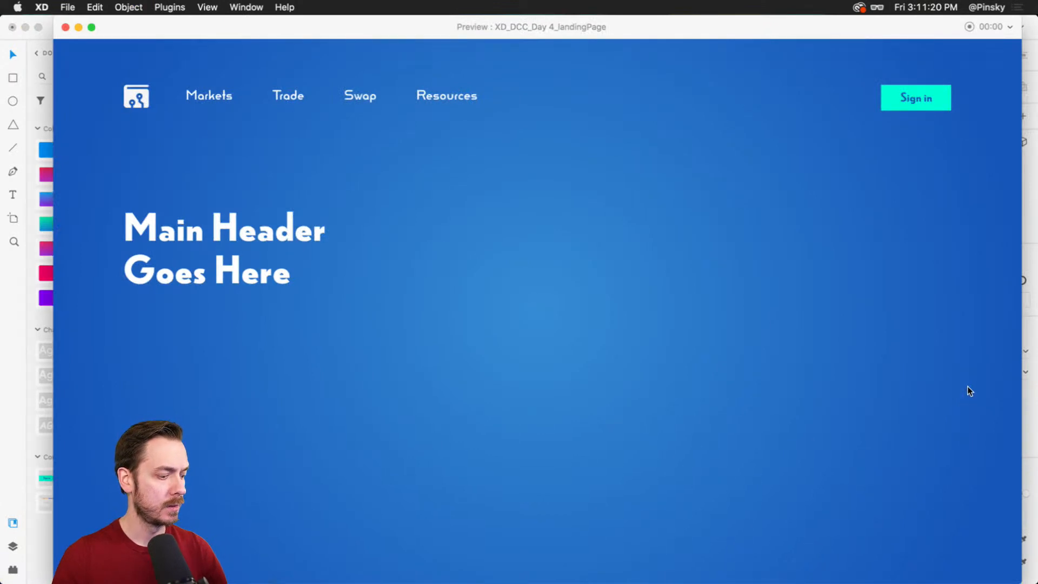
{"action": "key", "text": "super+w"}
Step: Set the header text's font size to 80
{"action": "left_click", "coordinate": [902, 373]}
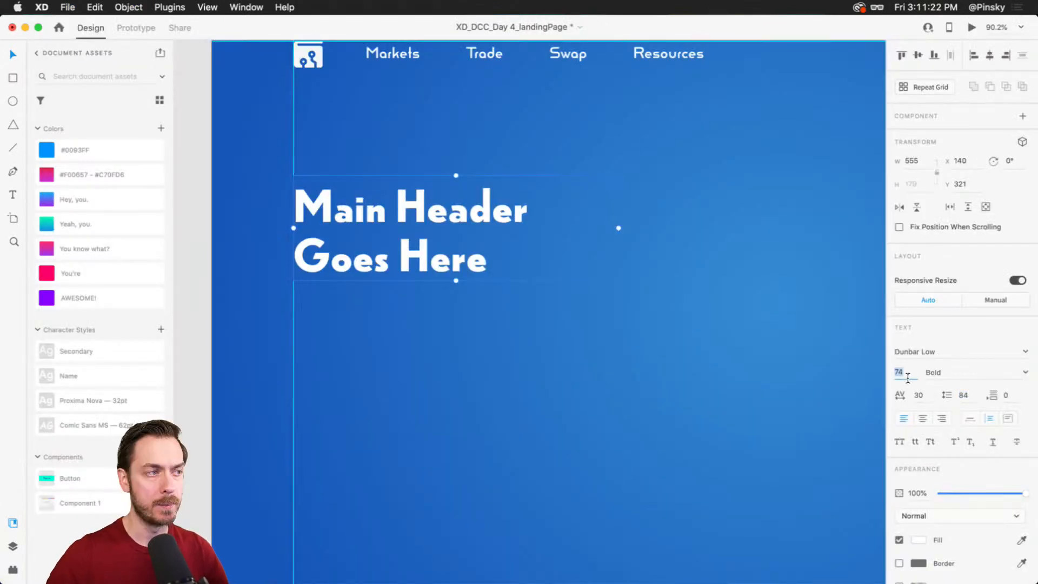
{"action": "key", "text": "Up"}
{"action": "key", "text": "Up"}
{"action": "key", "text": "Up"}
{"action": "key", "text": "Up"}
{"action": "key", "text": "Up"}
{"action": "key", "text": "Up"}
{"action": "key", "text": "Up"}
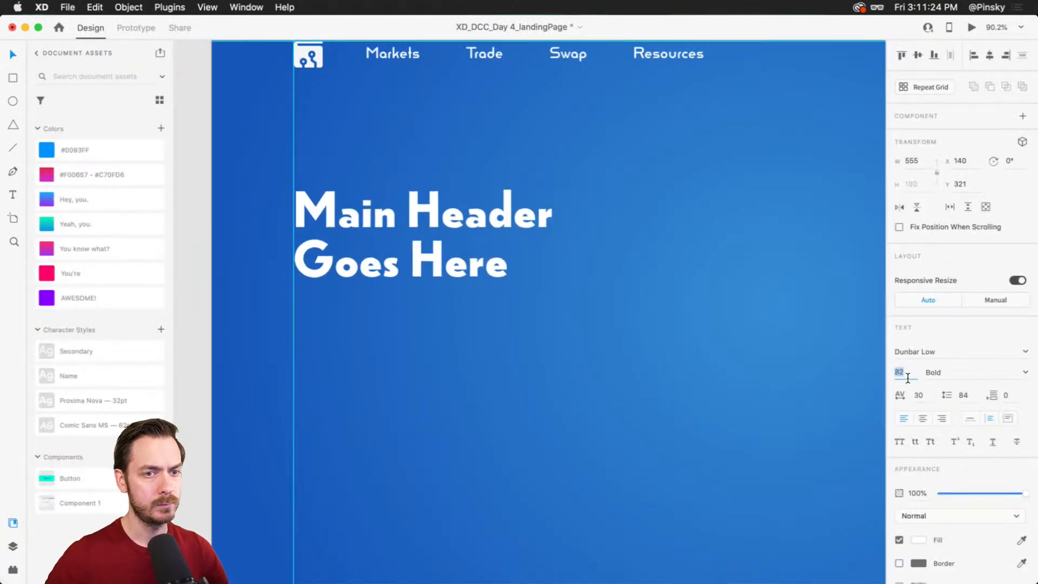
{"action": "key", "text": "Down"}
Step: Set the header text's line spacing to 90 and check the page in the preview
{"action": "left_click", "coordinate": [969, 402]}
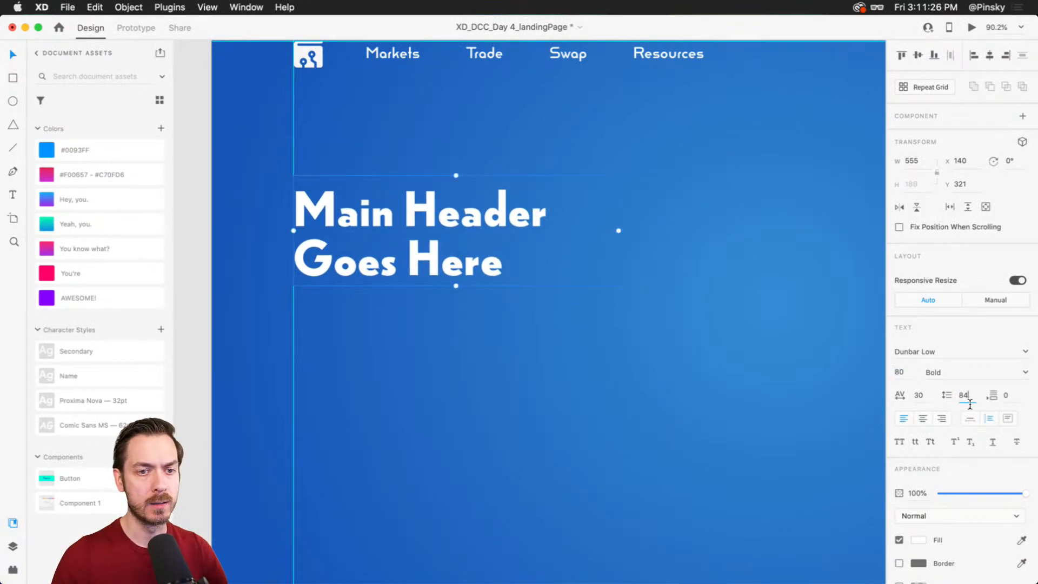
{"action": "key", "text": "Up"}
{"action": "key", "text": "Up"}
{"action": "key", "text": "Up"}
{"action": "key", "text": "Up"}
{"action": "key", "text": "Up"}
{"action": "key", "text": "Up"}
{"action": "key", "text": "Up"}
{"action": "key", "text": "Up"}
{"action": "key", "text": "Up"}
{"action": "key", "text": "Up"}
{"action": "key", "text": "super+Return"}
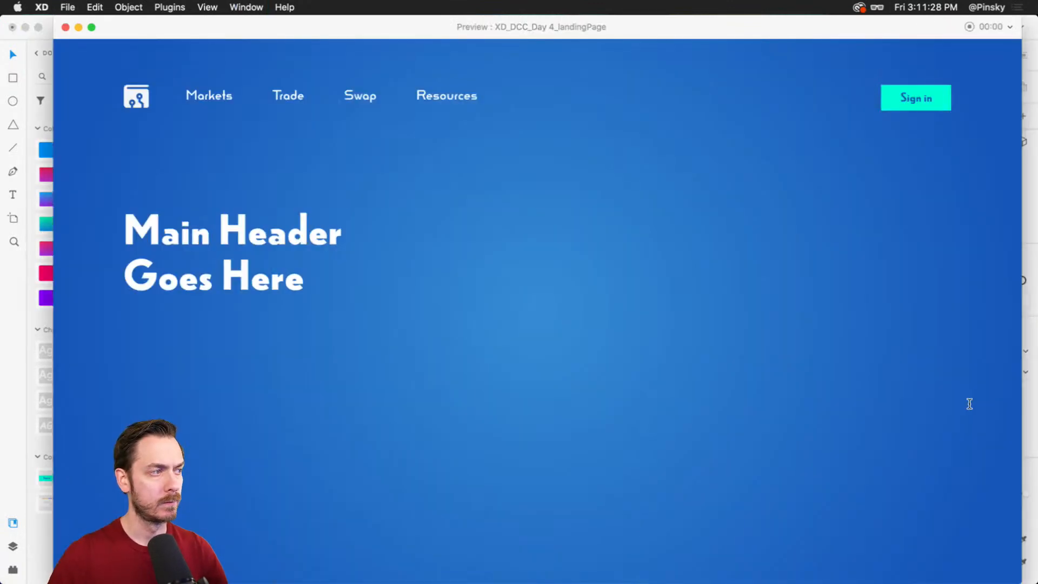
{"action": "key", "text": "super+w"}
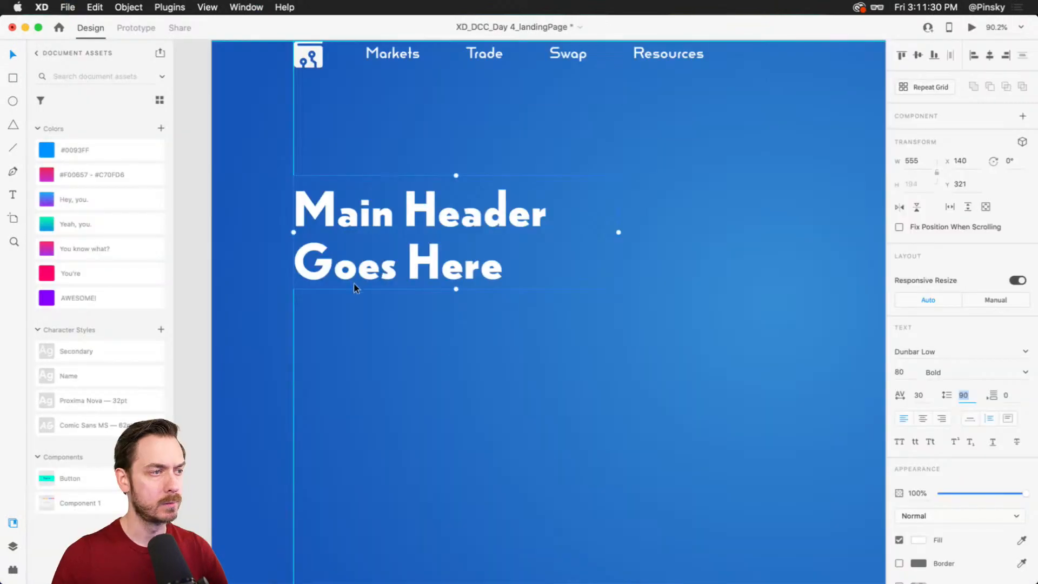
Step: Move the header text up to Y 308 and save its formatting as a character style in the document assets
{"action": "left_click", "coordinate": [381, 217]}
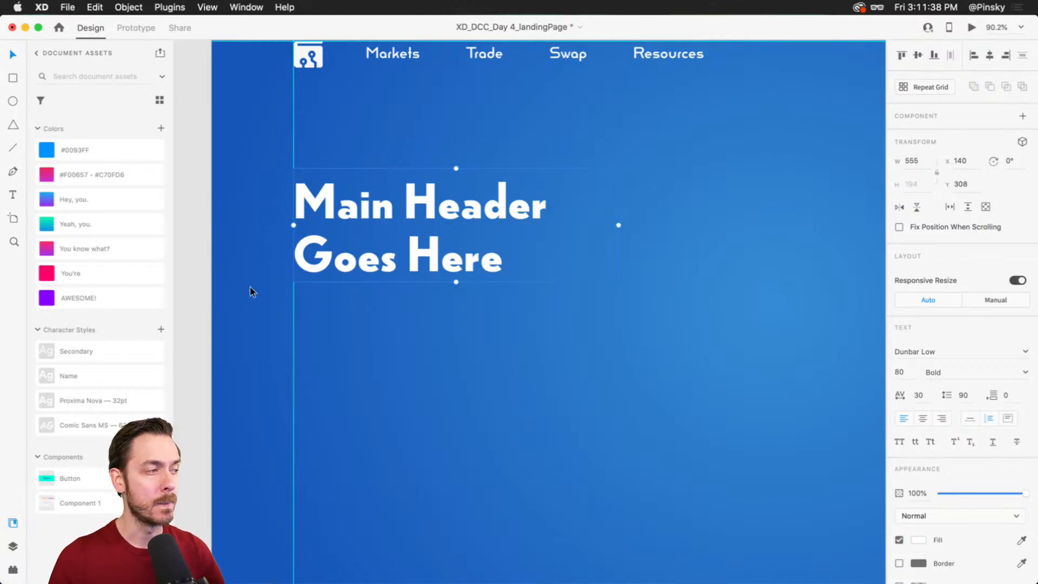
{"action": "left_click", "coordinate": [161, 330]}
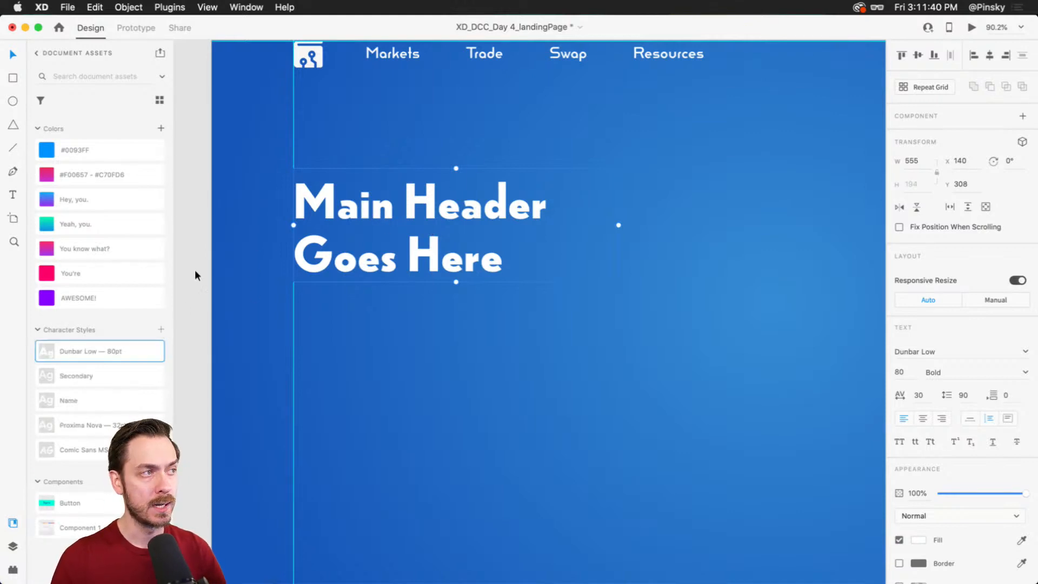
Step: Save the formatting of the "Markets" navigation link as a character style in the document assets
{"action": "left_click", "coordinate": [398, 47]}
{"action": "double_click", "coordinate": [398, 47]}
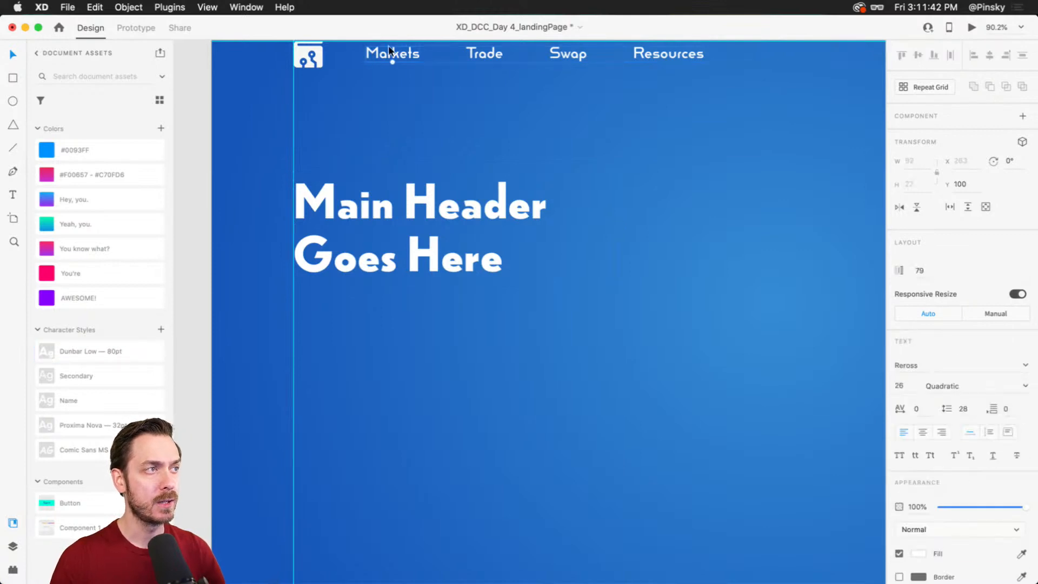
{"action": "left_click", "coordinate": [162, 329]}
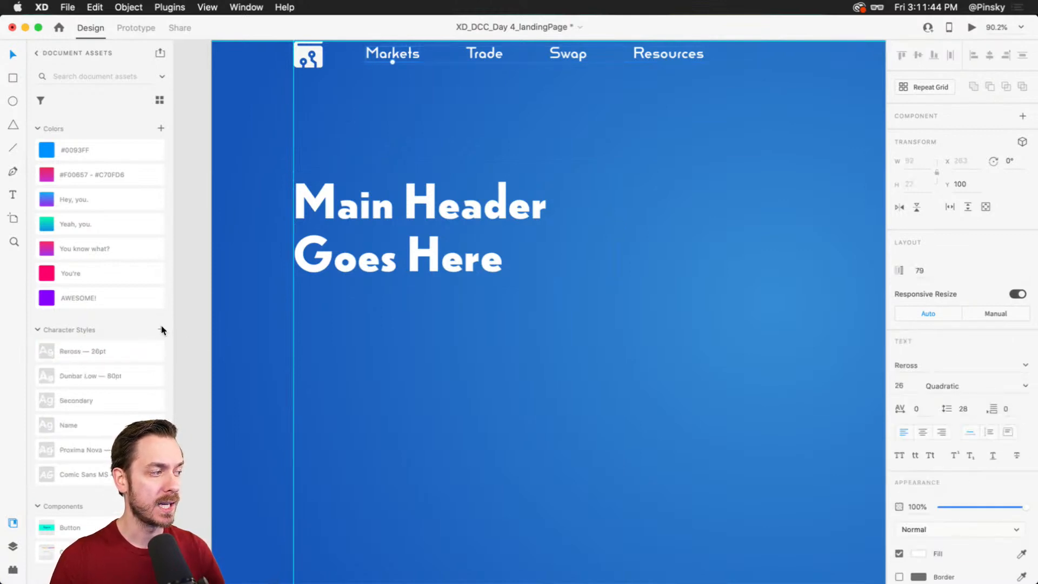
Step: Try Comic Sans MS as the font of the Reross 26pt character style, and undo the change
{"action": "right_click", "coordinate": [116, 352]}
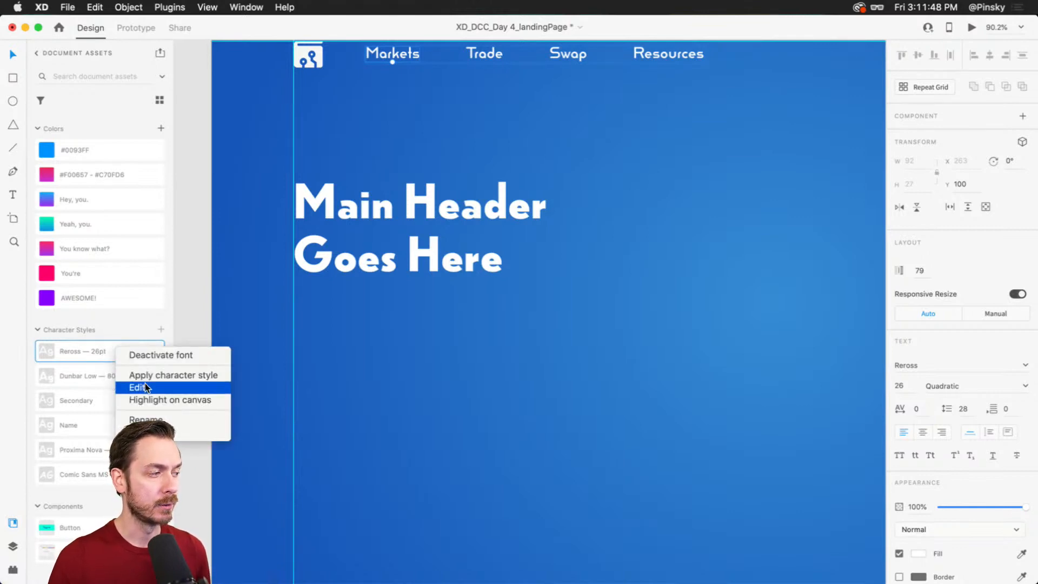
{"action": "left_click", "coordinate": [142, 385]}
{"action": "left_click_drag", "start_coordinate": [223, 247], "coordinate": [150, 241]}
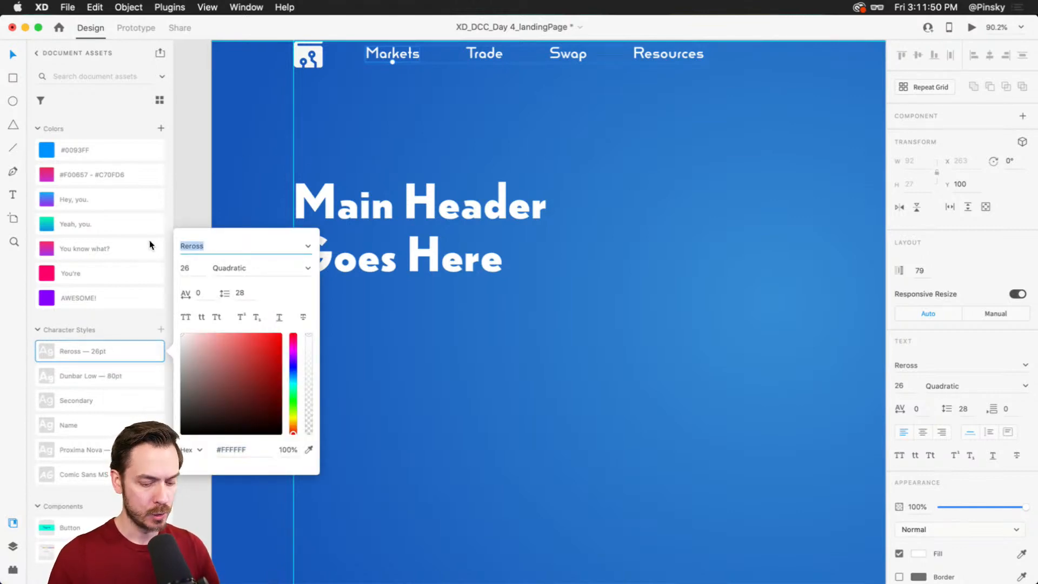
{"action": "type", "text": "Comic Sans MS"}
{"action": "key", "text": "Return"}
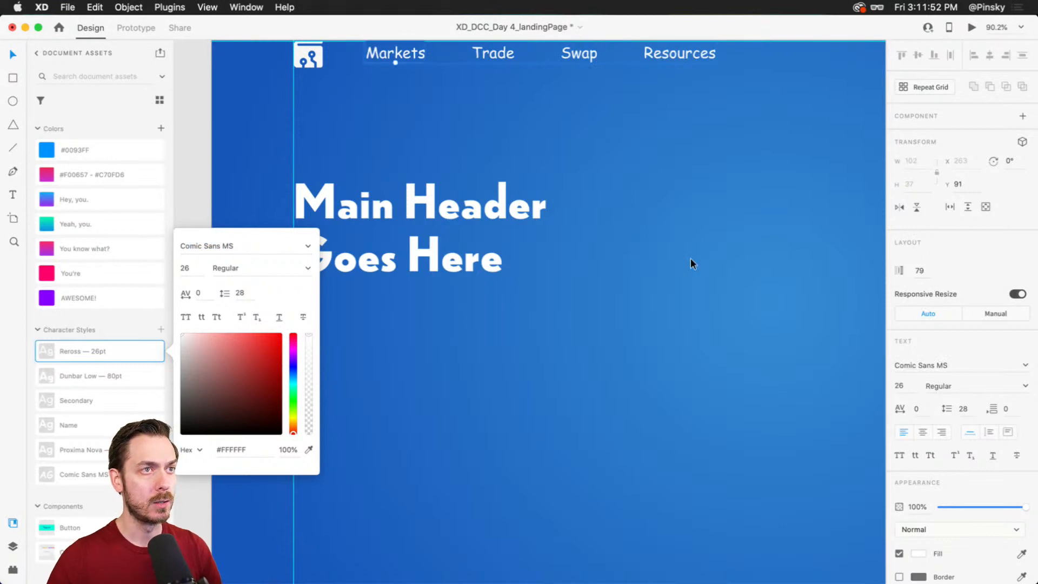
{"action": "left_click", "coordinate": [690, 259]}
{"action": "scroll", "coordinate": [698, 268], "scroll_direction": "up", "scroll_amount": 1}
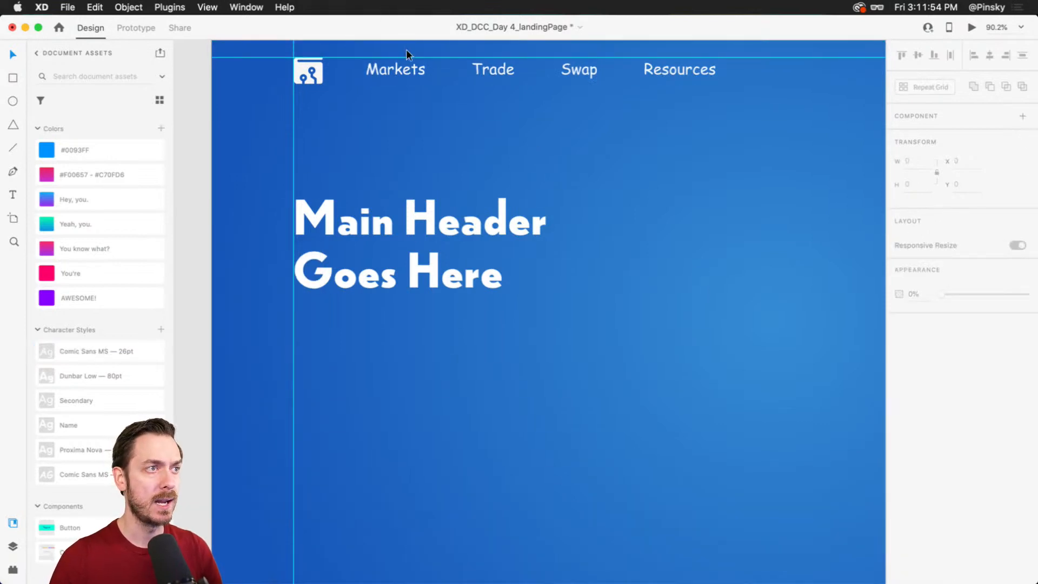
{"action": "scroll", "coordinate": [406, 52], "scroll_direction": "up", "scroll_amount": 3}
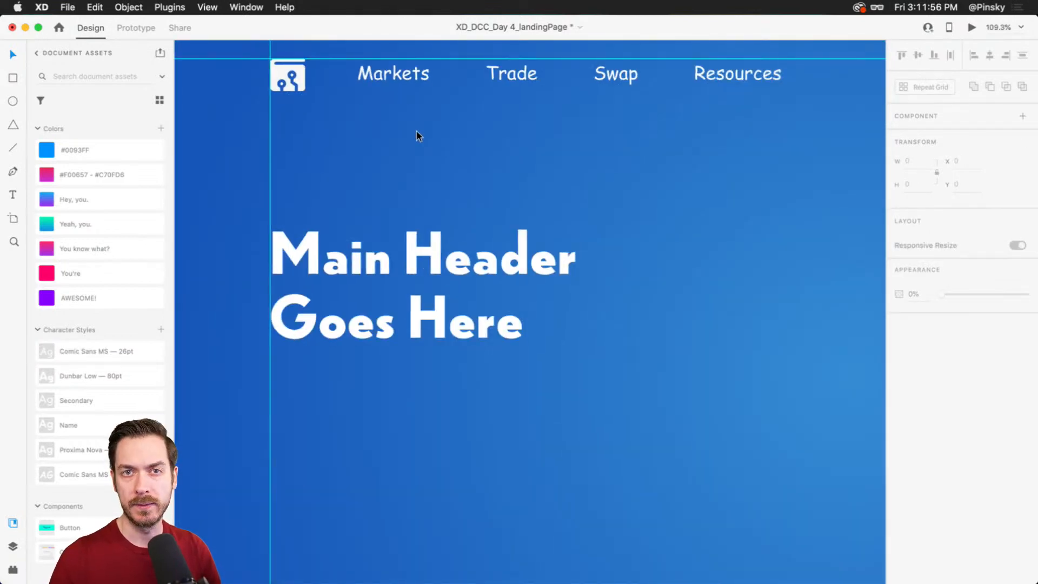
{"action": "key", "text": "cmd+z"}
Step: Duplicate the "Main Header Goes Here" text directly below the original at X 140, Y 509
{"action": "left_click", "coordinate": [647, 303]}
{"action": "left_click_drag", "start_coordinate": [632, 393], "coordinate": [640, 321]}
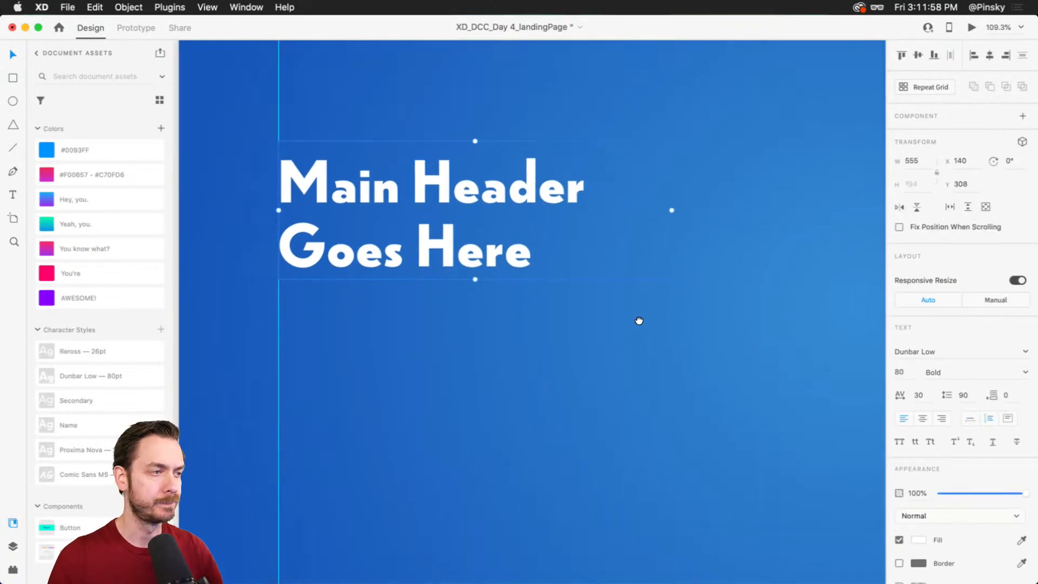
{"action": "scroll", "coordinate": [528, 328], "scroll_direction": "down", "scroll_amount": 2}
{"action": "left_click_drag", "start_coordinate": [505, 350], "coordinate": [505, 311]}
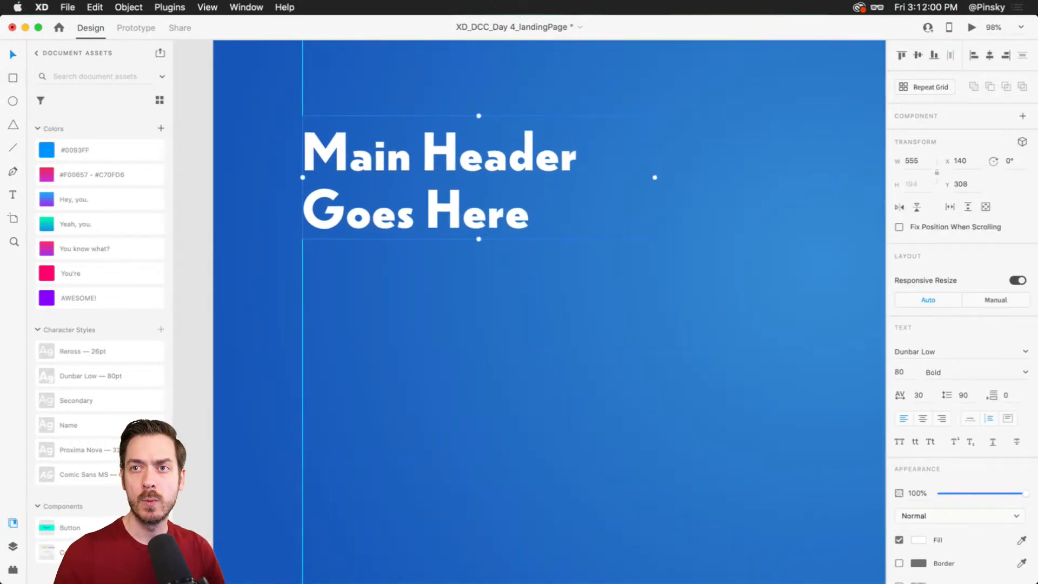
{"action": "left_click", "coordinate": [588, 316]}
{"action": "left_click", "coordinate": [416, 171]}
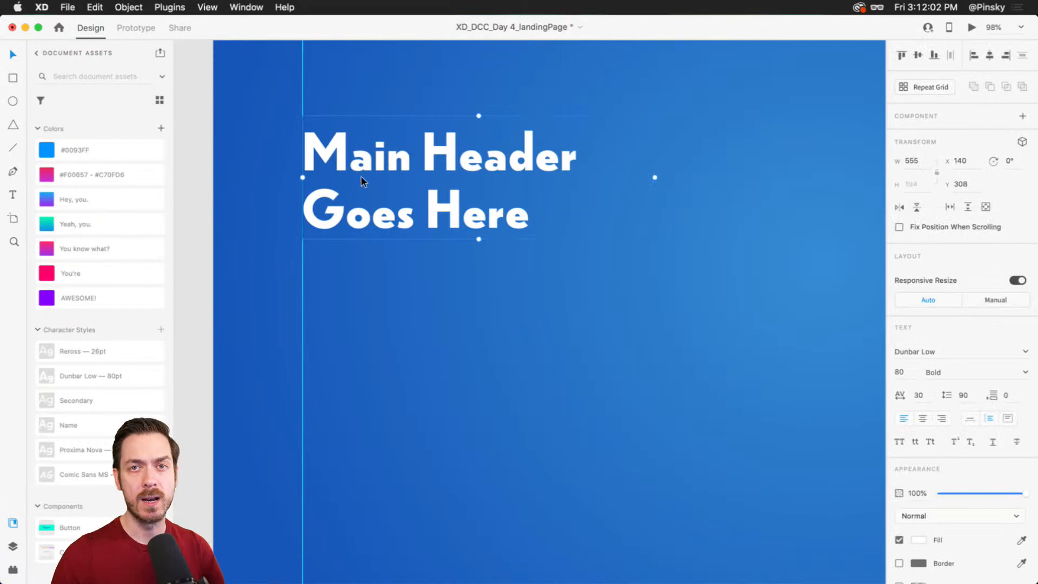
{"action": "left_click_drag", "start_coordinate": [362, 177], "coordinate": [372, 272]}
{"action": "scroll", "coordinate": [460, 318], "scroll_direction": "down", "scroll_amount": 2}
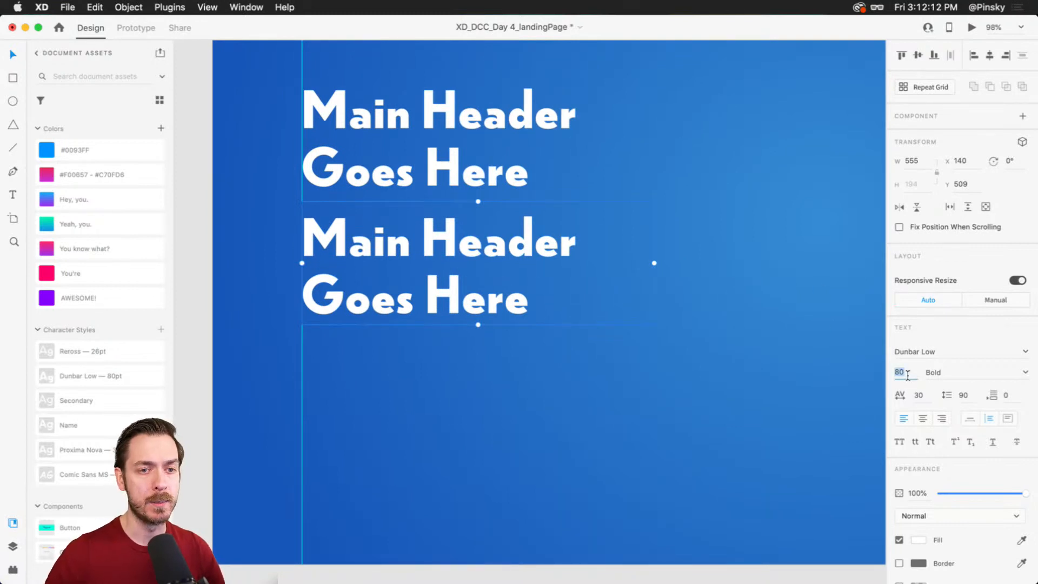
Step: Set the duplicated header text's font size to 110
{"action": "key", "text": "shift+Up"}
{"action": "key", "text": "shift+Up"}
{"action": "key", "text": "shift+Up"}
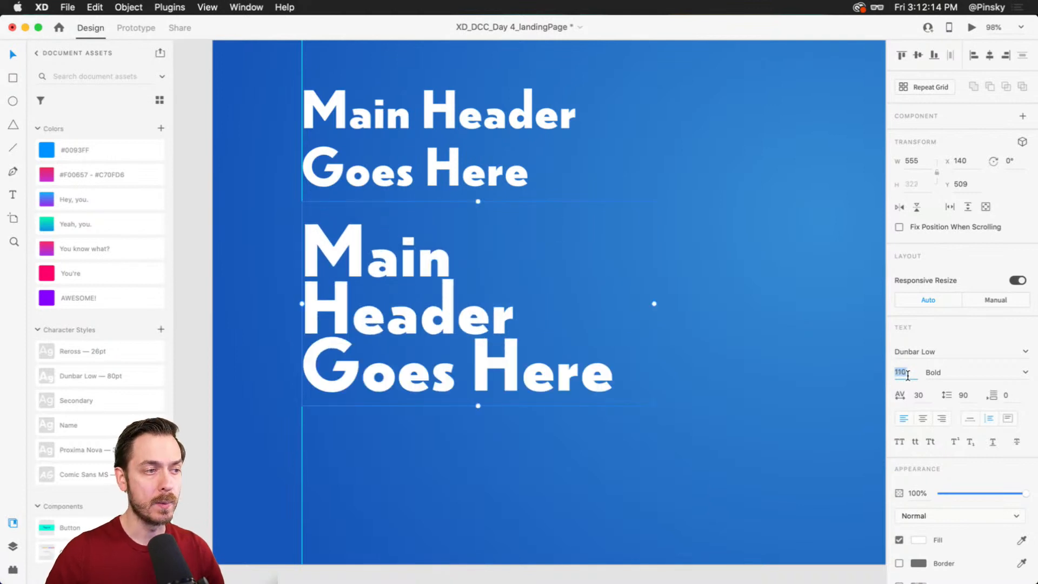
Step: Undo the size 110 change and set the duplicated header text's font size to 40
{"action": "key", "text": "super+z"}
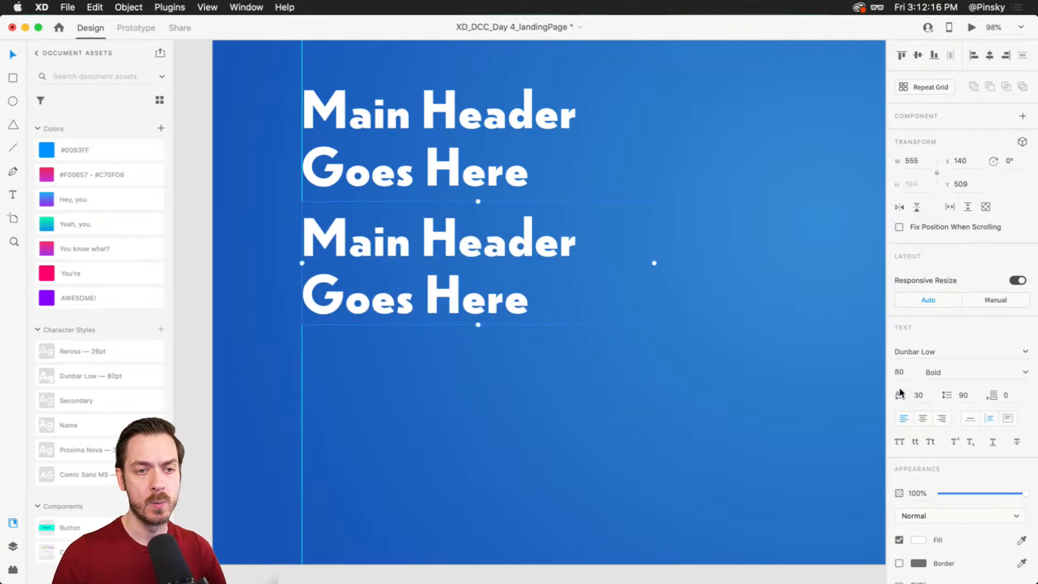
{"action": "key", "text": "shift+Down"}
{"action": "key", "text": "shift+Down"}
{"action": "key", "text": "shift+Down"}
{"action": "key", "text": "shift+Down"}
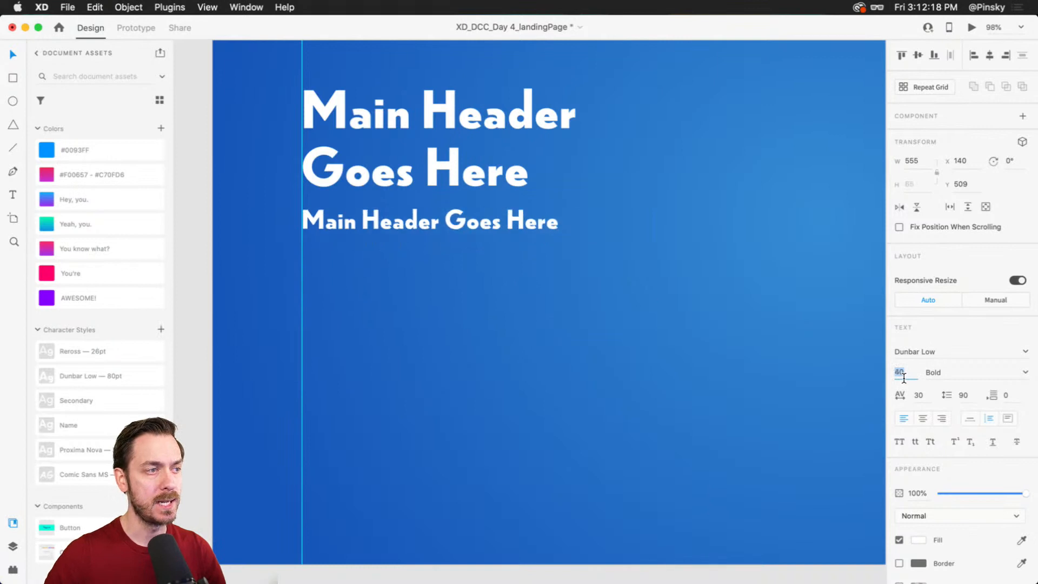
Step: Replace the duplicated header's wording with "Subheader about this service goes here."
{"action": "double_click", "coordinate": [395, 222]}
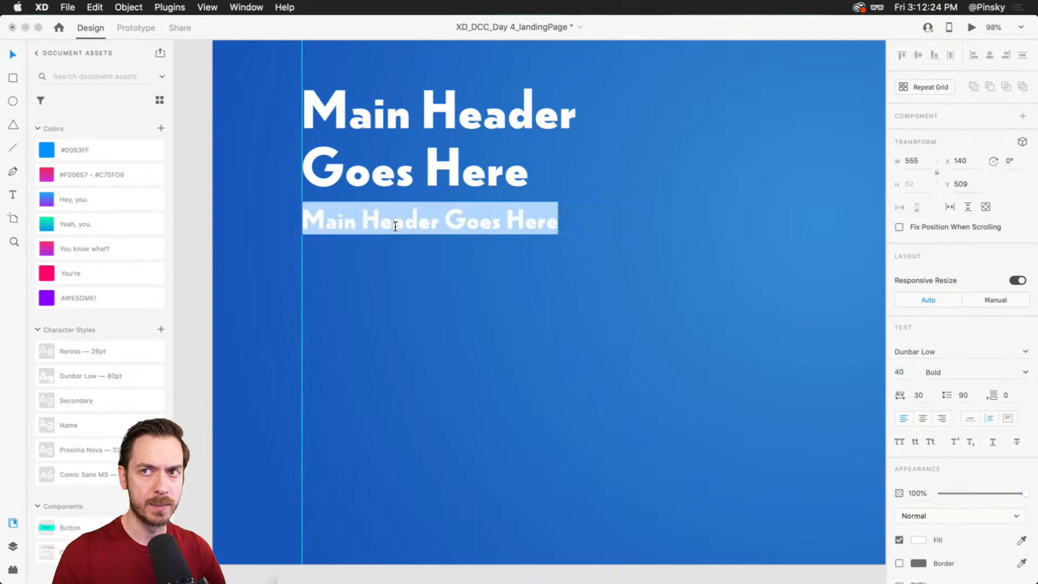
{"action": "type", "text": "Sub"}
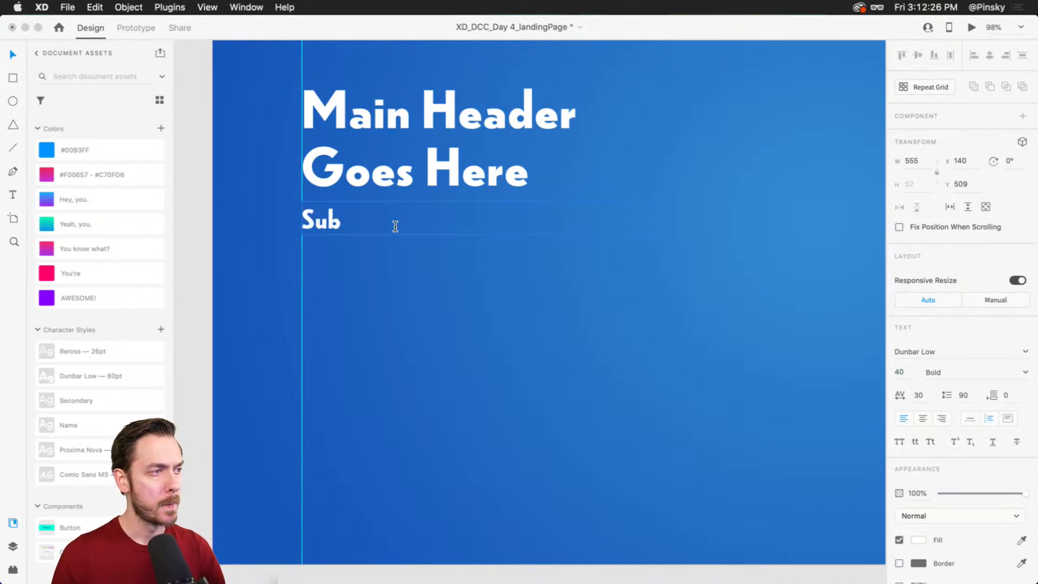
{"action": "type", "text": "header about this serti"}
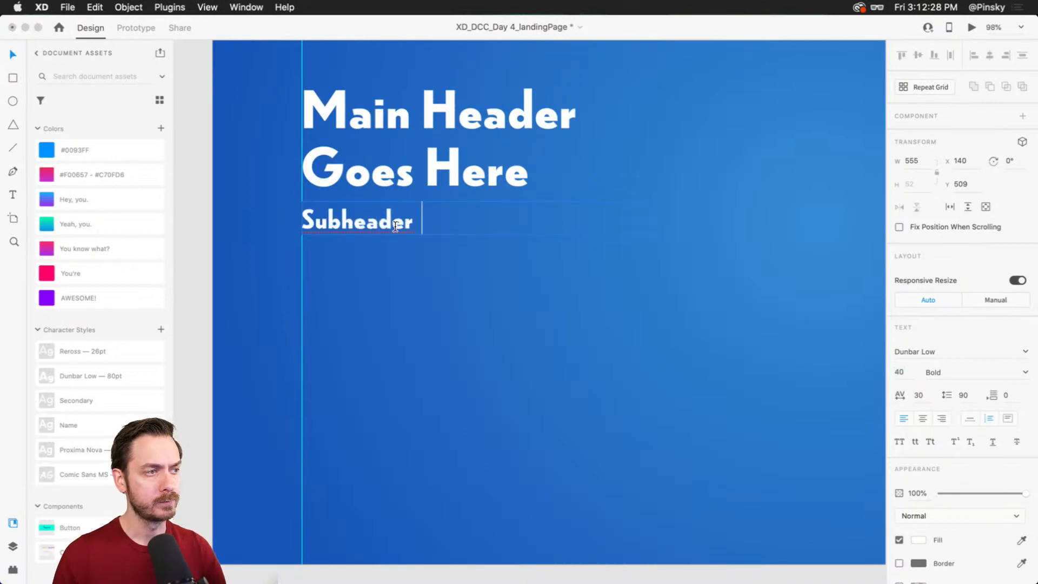
{"action": "key", "text": "BackSpace"}
{"action": "key", "text": "BackSpace"}
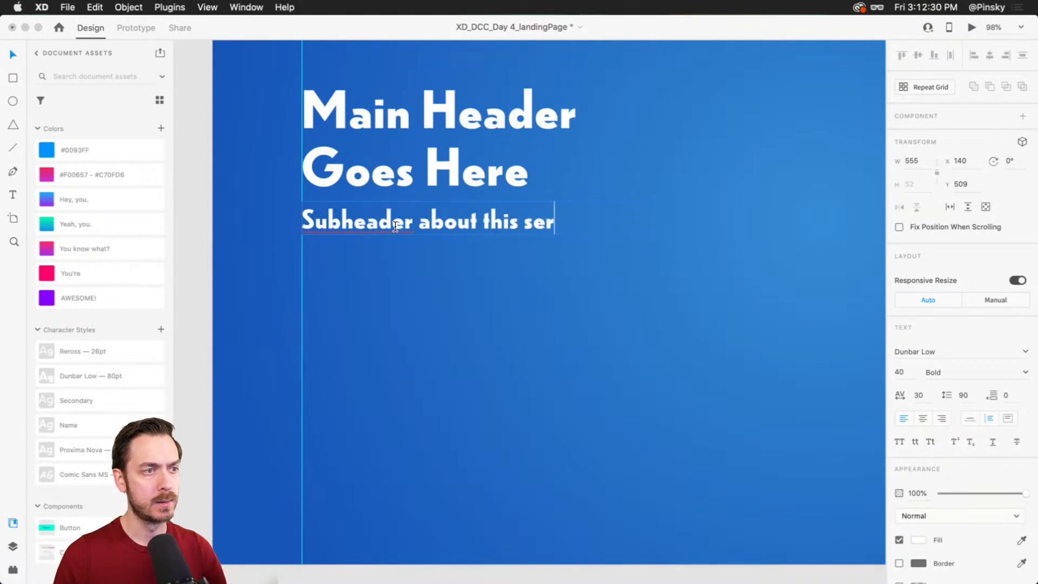
{"action": "type", "text": "vice goes"}
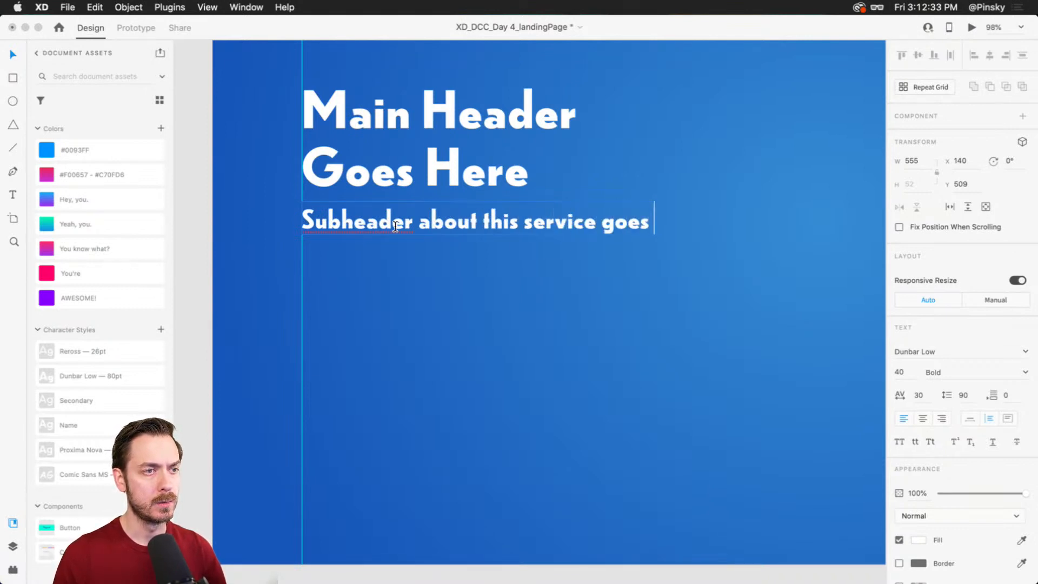
{"action": "key", "text": "Return"}
{"action": "type", "text": "here."}
{"action": "key", "text": "Escape"}
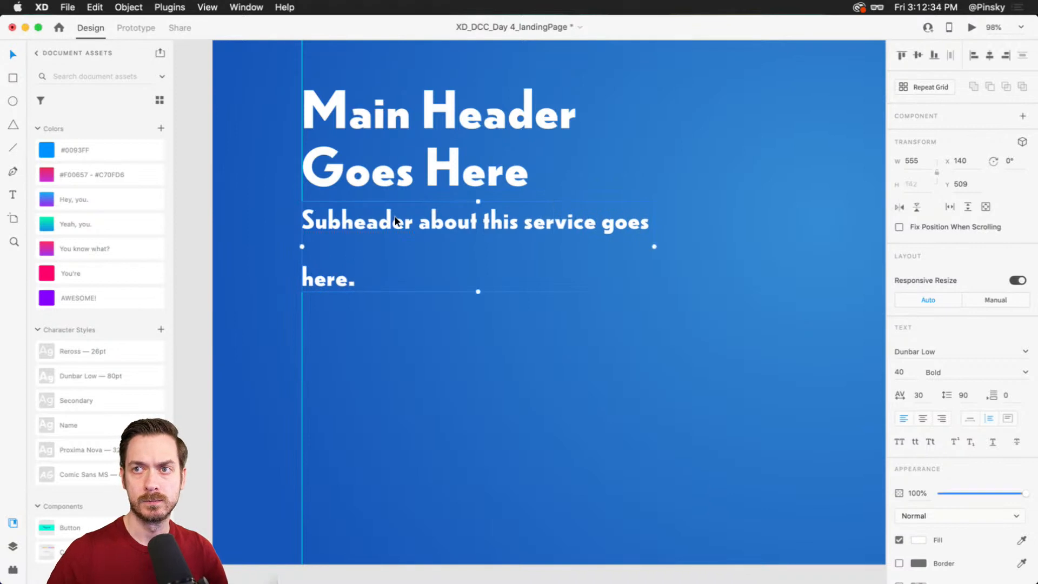
Step: Set the subheader text's line spacing to 60
{"action": "left_click", "coordinate": [971, 405]}
{"action": "key", "text": "shift+Down"}
{"action": "key", "text": "shift+Down"}
{"action": "key", "text": "shift+Down"}
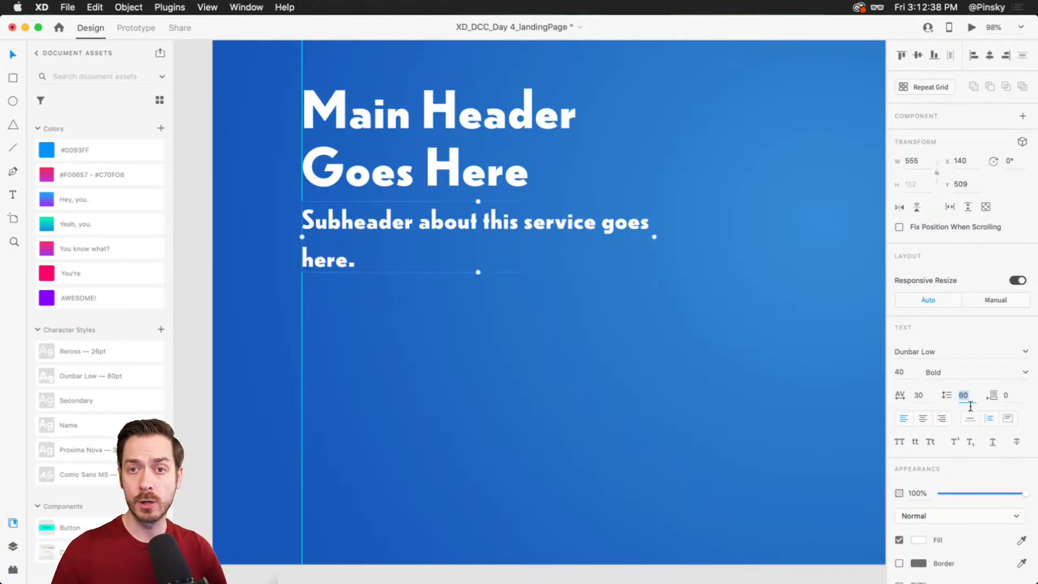
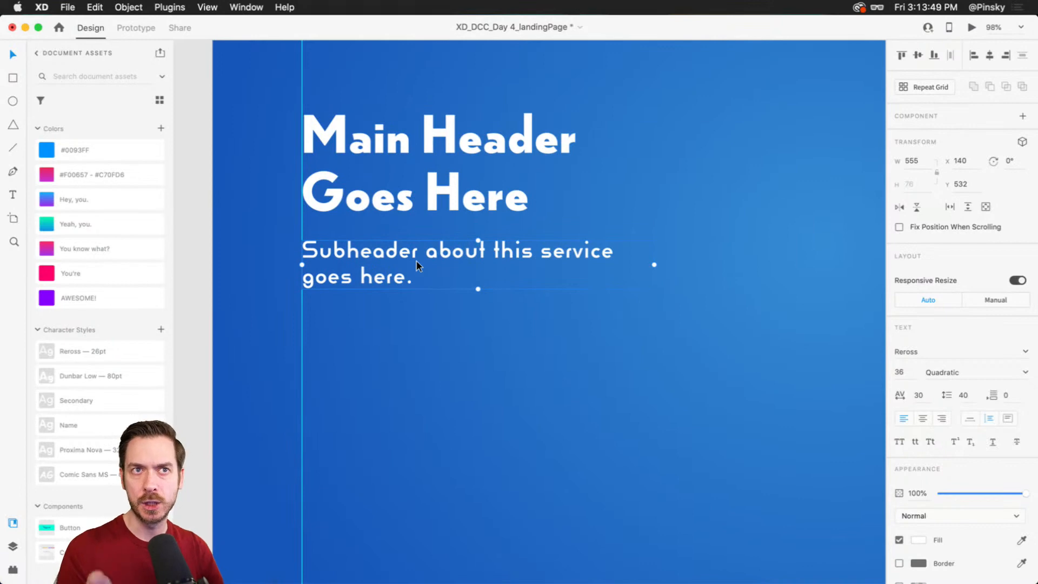
Step: Examine how the header and subheader sit on the landing page relative to the navigation links and the empty area below
{"action": "scroll", "coordinate": [420, 262], "scroll_direction": "up", "scroll_amount": 2}
{"action": "scroll", "coordinate": [421, 262], "scroll_direction": "down", "scroll_amount": 4}
{"action": "left_click", "coordinate": [648, 282]}
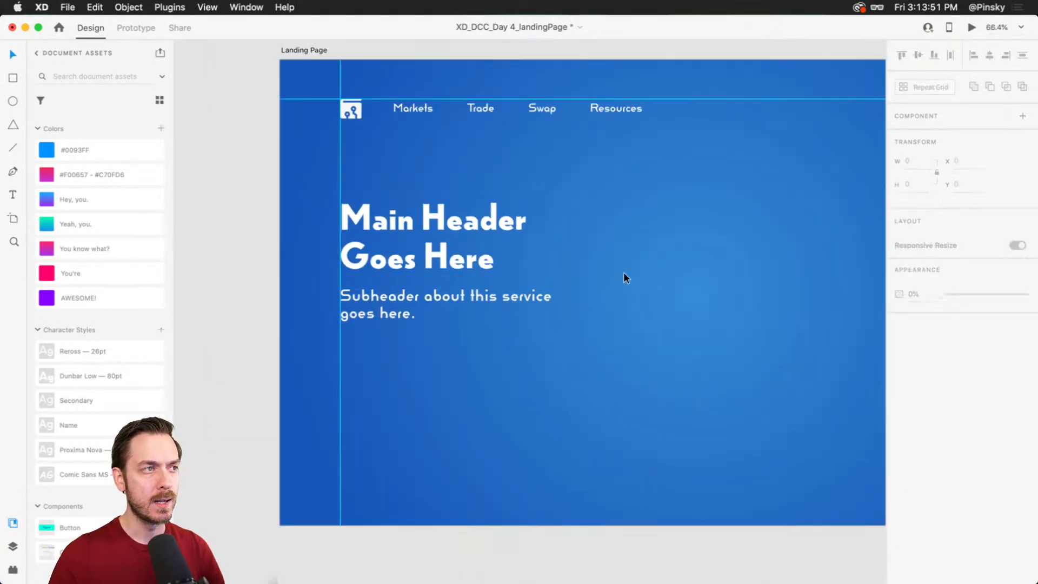
{"action": "scroll", "coordinate": [536, 238], "scroll_direction": "up", "scroll_amount": 2}
{"action": "scroll", "coordinate": [537, 238], "scroll_direction": "up", "scroll_amount": 2}
{"action": "left_click_drag", "start_coordinate": [571, 220], "coordinate": [544, 233]}
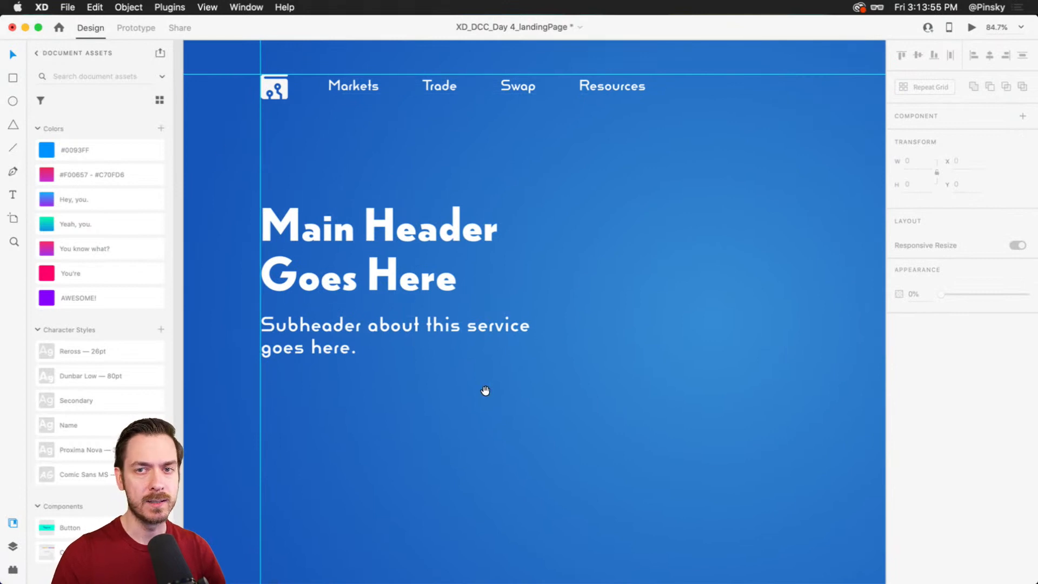
{"action": "left_click_drag", "start_coordinate": [491, 381], "coordinate": [502, 325]}
{"action": "scroll", "coordinate": [485, 335], "scroll_direction": "down", "scroll_amount": 1}
{"action": "scroll", "coordinate": [484, 336], "scroll_direction": "up", "scroll_amount": 1}
{"action": "left_click_drag", "start_coordinate": [474, 361], "coordinate": [550, 308]}
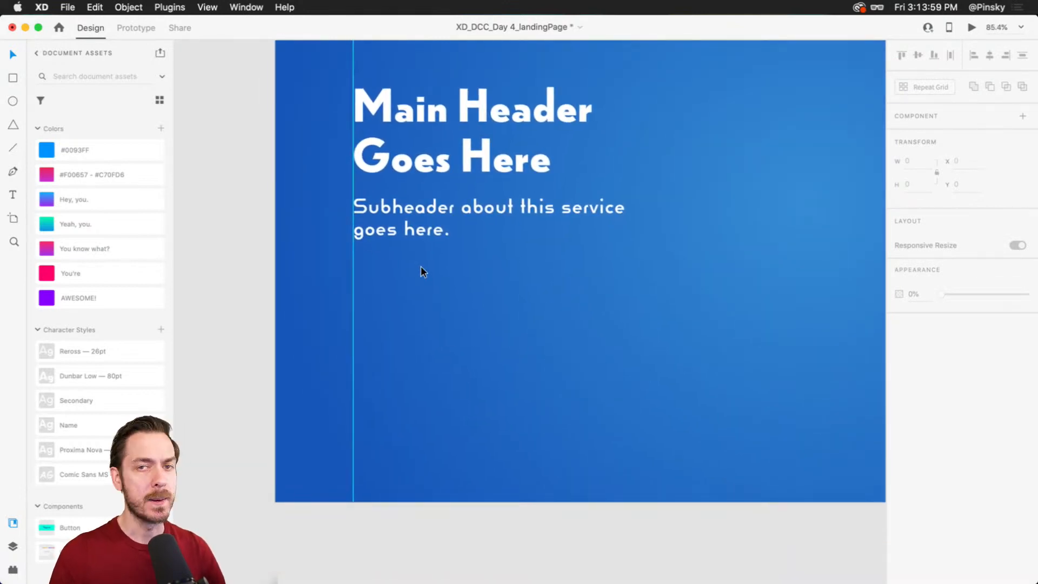
Step: Draw a white rectangle about 408 by 64 below the subheader at X 140, Y 629, and remove its border
{"action": "scroll", "coordinate": [413, 257], "scroll_direction": "up", "scroll_amount": 3}
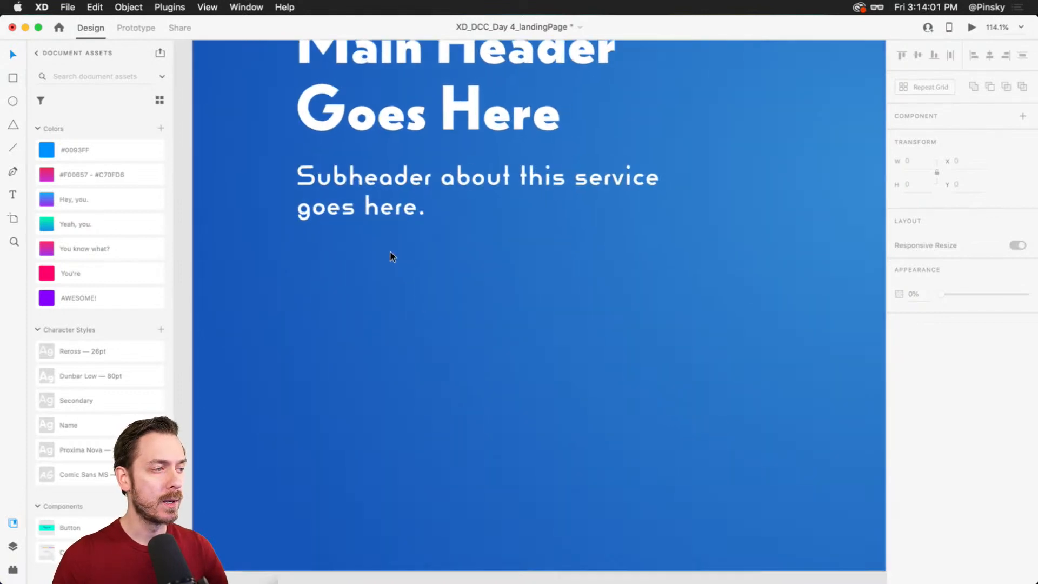
{"action": "left_click_drag", "start_coordinate": [393, 256], "coordinate": [339, 238]}
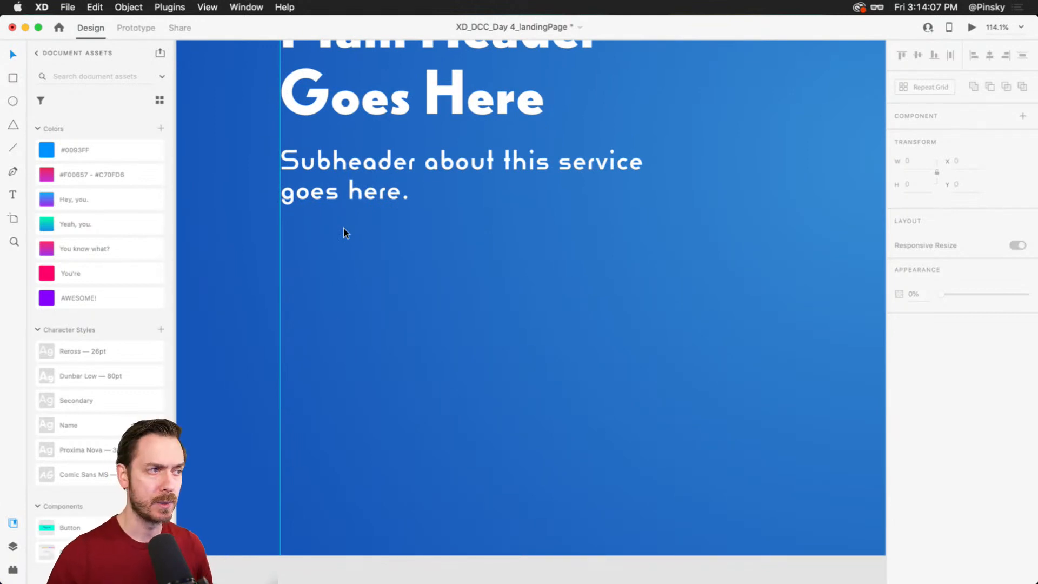
{"action": "key", "text": "r"}
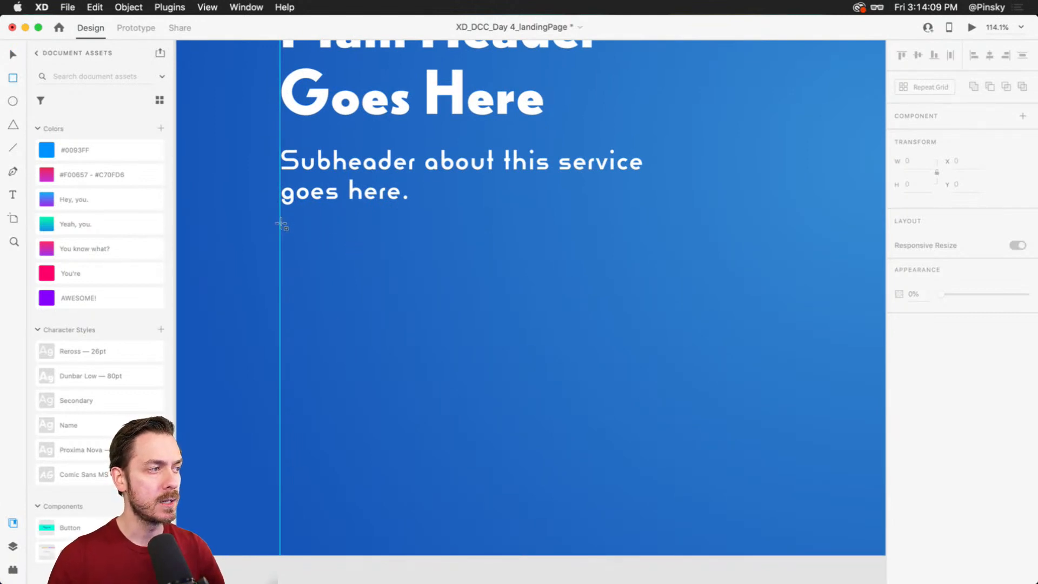
{"action": "mouse_move", "coordinate": [281, 222]}
{"action": "left_mouse_down"}
{"action": "mouse_move", "coordinate": [631, 264]}
{"action": "mouse_move", "coordinate": [583, 269]}
{"action": "left_mouse_up"}
{"action": "scroll", "coordinate": [346, 233], "scroll_direction": "up", "scroll_amount": 4}
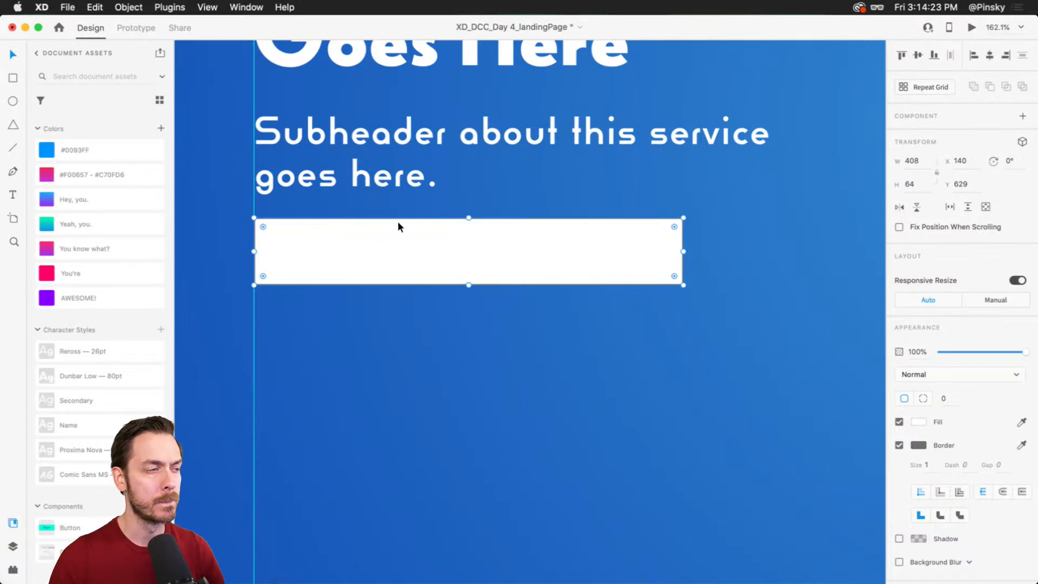
{"action": "left_click", "coordinate": [899, 445]}
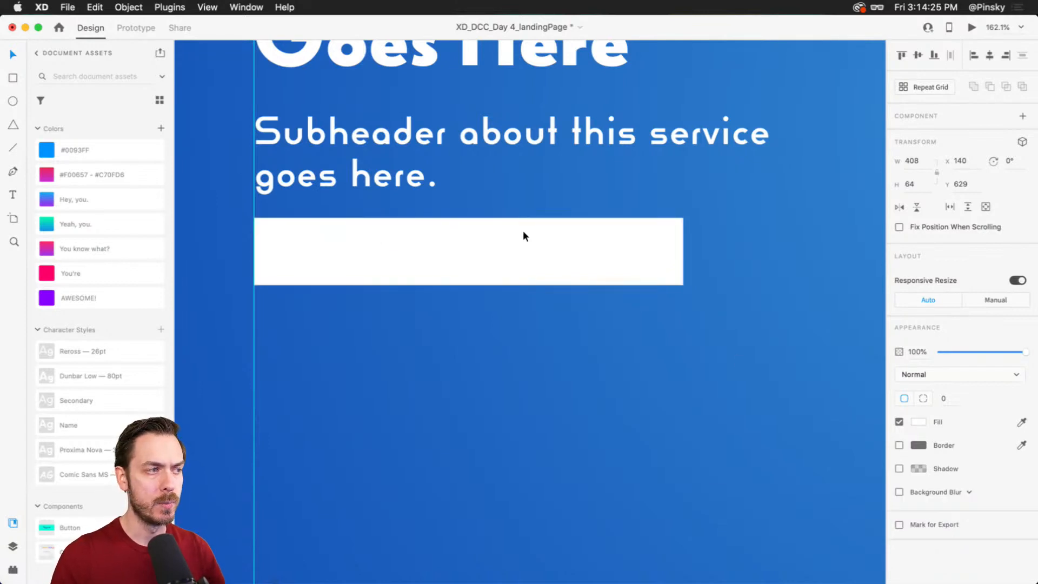
Step: Add the text "Email address" inside the white rectangle and color it with the blue sampled from the page background
{"action": "left_click", "coordinate": [317, 264]}
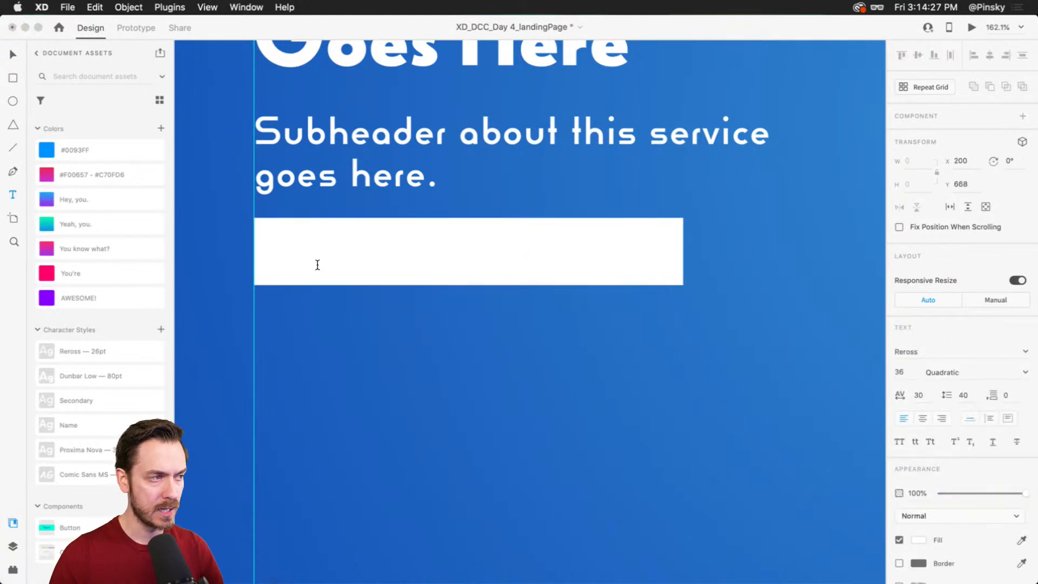
{"action": "type", "text": "Email address"}
{"action": "key", "text": "Escape"}
{"action": "key", "text": "v"}
{"action": "key", "text": "i"}
{"action": "left_click", "coordinate": [545, 322]}
{"action": "left_click", "coordinate": [387, 266]}
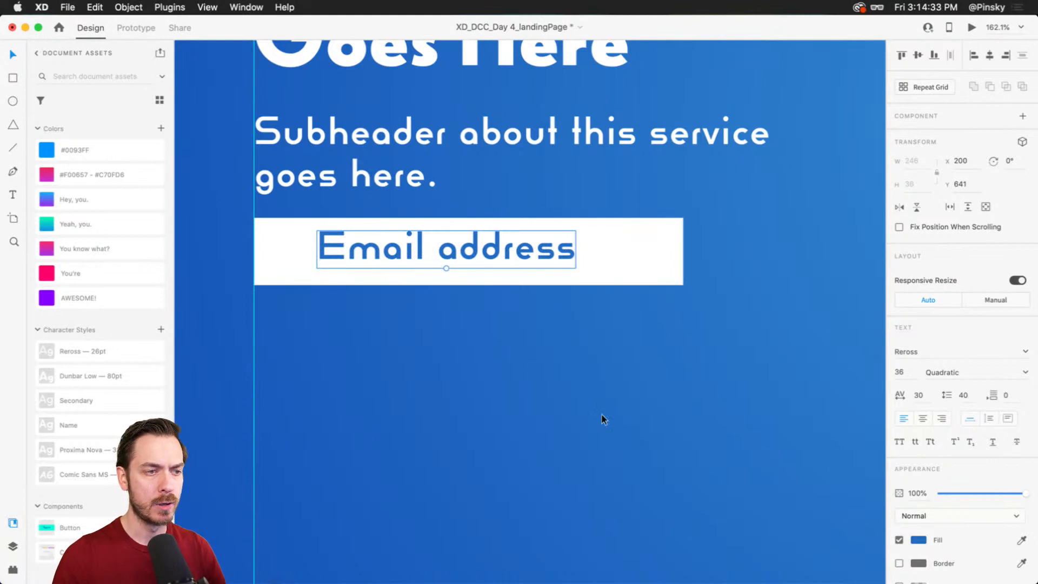
Step: Scale the "Email address" text down to size 19 and change its font to Dunbar Low
{"action": "left_click_drag", "start_coordinate": [446, 268], "coordinate": [355, 257]}
{"action": "left_click", "coordinate": [917, 356]}
{"action": "type", "text": "Sub"}
{"action": "key", "text": "BackSpace"}
{"action": "key", "text": "BackSpace"}
{"action": "key", "text": "BackSpace"}
{"action": "type", "text": "Dub"}
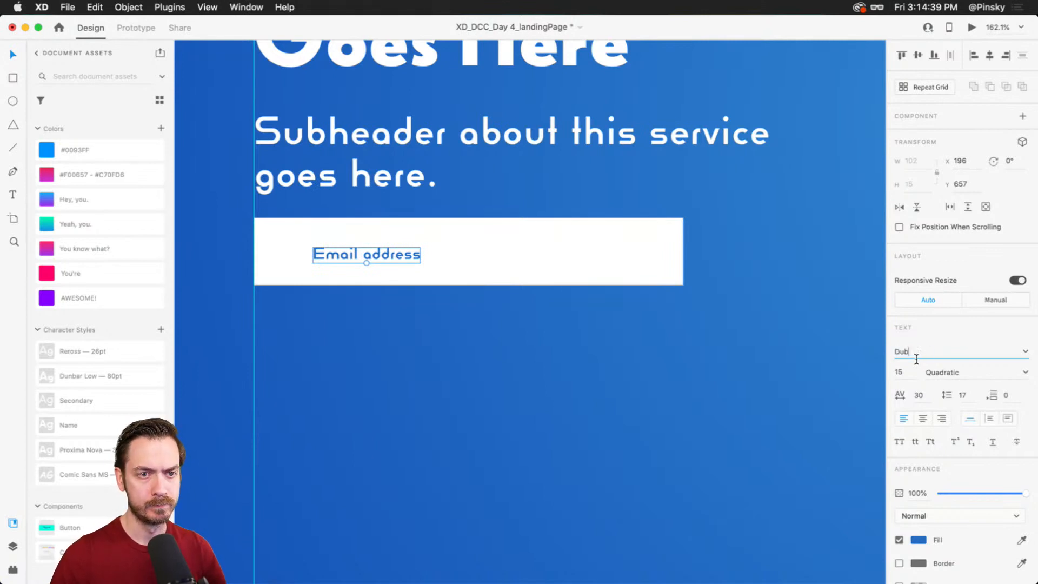
{"action": "key", "text": "BackSpace"}
{"action": "type", "text": "nbar Low"}
{"action": "key", "text": "Return"}
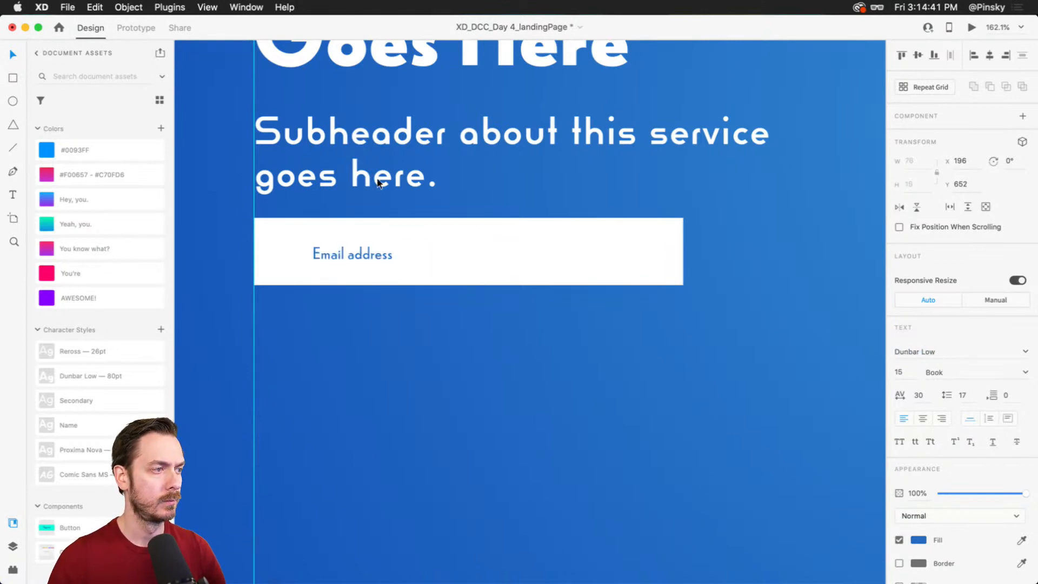
{"action": "left_click_drag", "start_coordinate": [352, 262], "coordinate": [368, 252]}
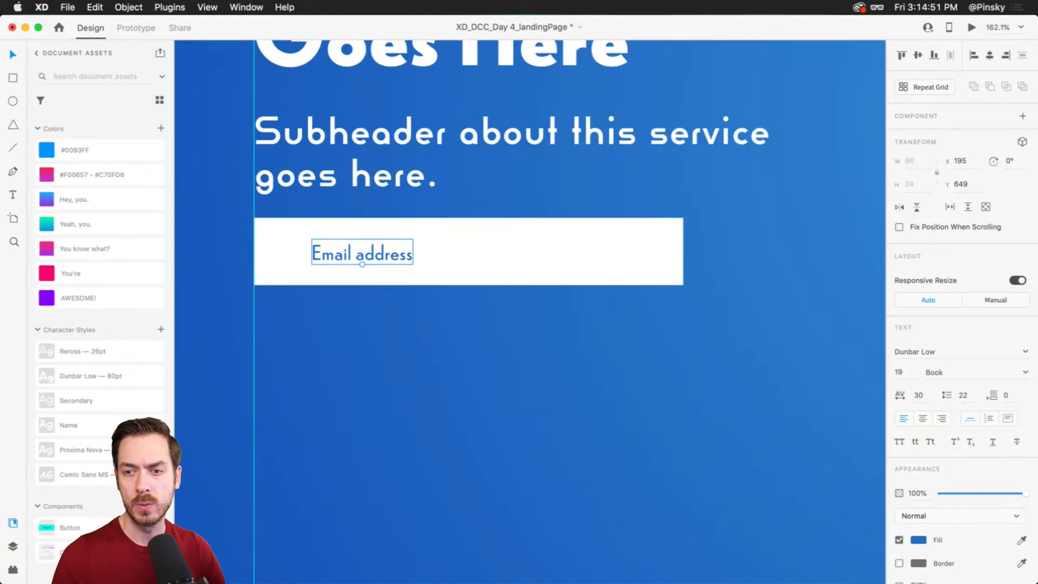
Step: Switch to Nucleo, search the icons for "envelope" and copy the filled envelope-open-text icon
{"action": "key", "text": "super+Tab"}
{"action": "left_click_drag", "start_coordinate": [255, 92], "coordinate": [183, 93]}
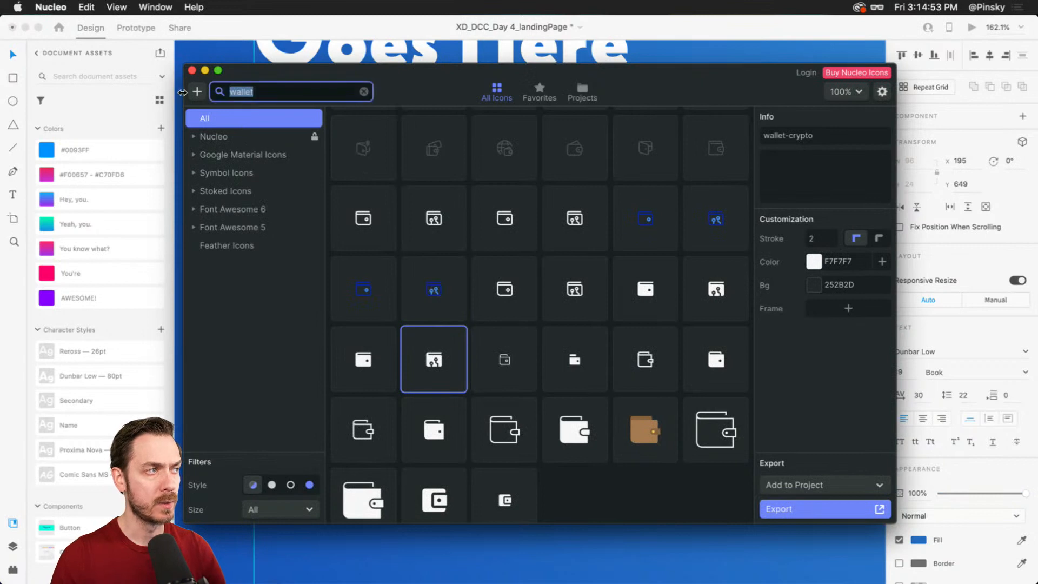
{"action": "type", "text": "envelope"}
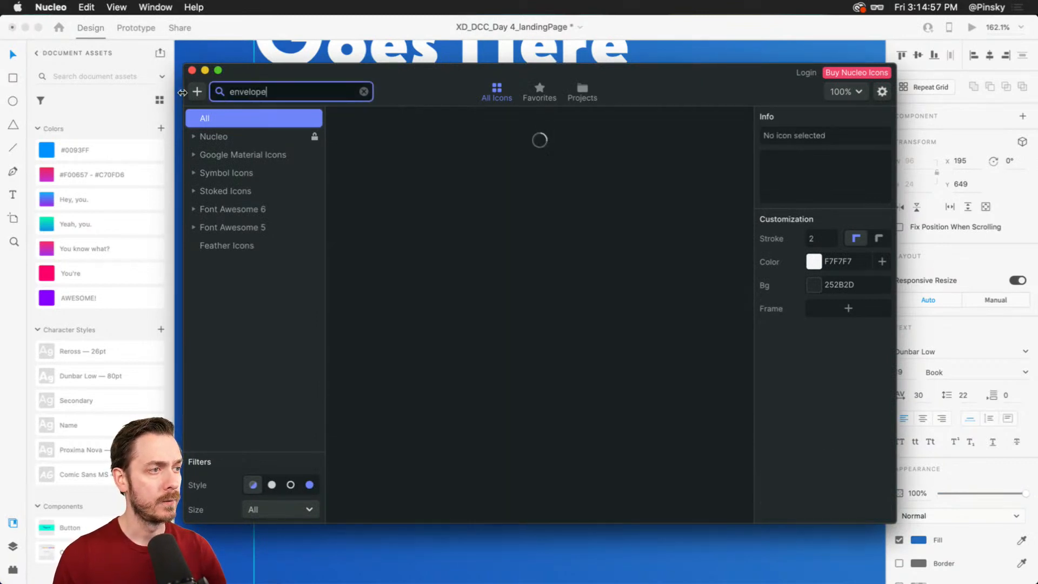
{"action": "left_click", "coordinate": [362, 366]}
{"action": "key", "text": "super+c"}
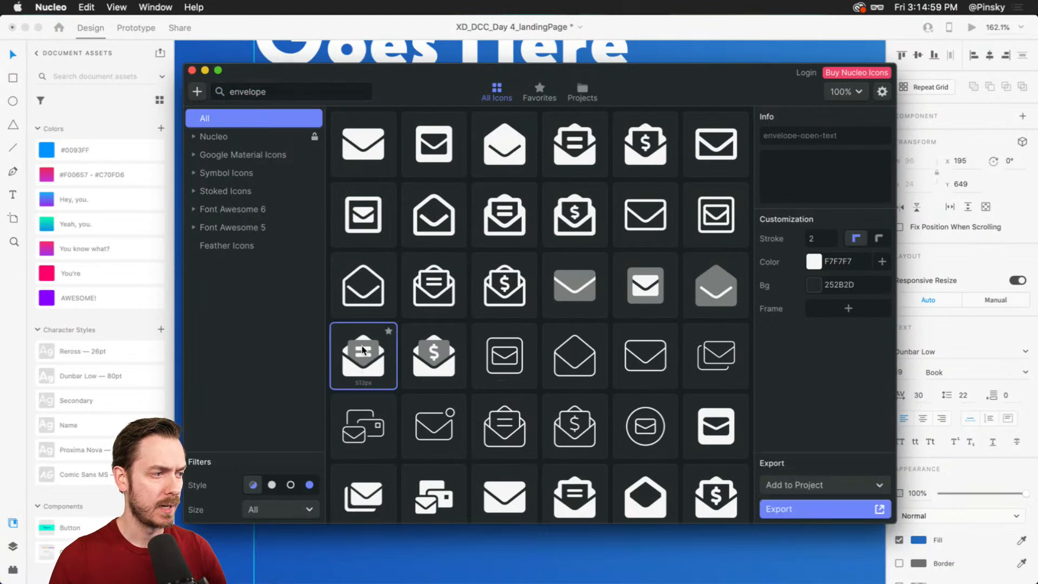
Step: Back in Adobe XD, paste the envelope icon, shrink it beside the "Email address" text and color it with the sampled background blue
{"action": "key", "text": "super+Tab"}
{"action": "key", "text": "super+v"}
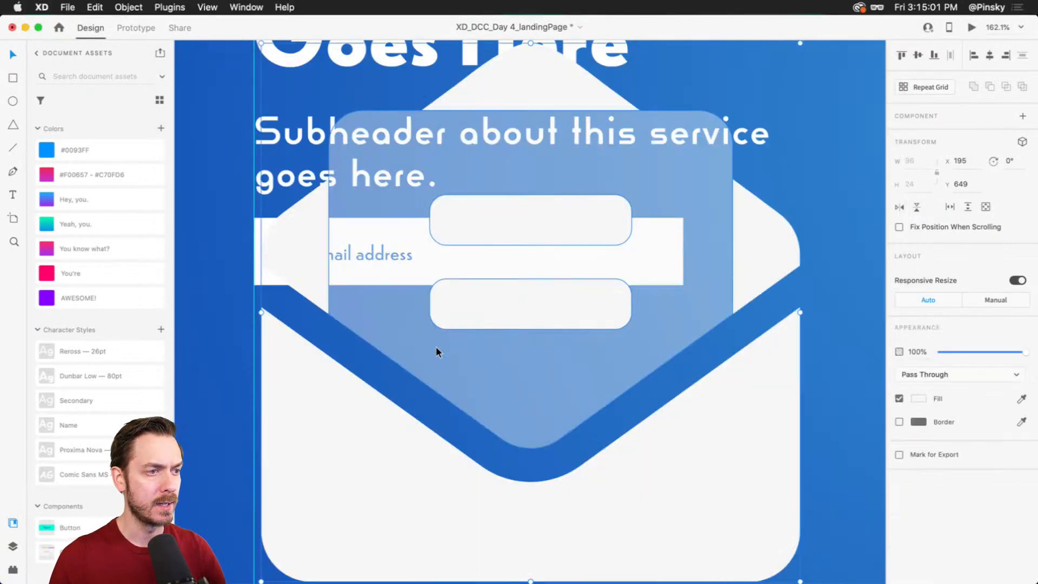
{"action": "left_click_drag", "start_coordinate": [801, 45], "coordinate": [349, 270]}
{"action": "key", "text": "i"}
{"action": "left_click", "coordinate": [359, 303]}
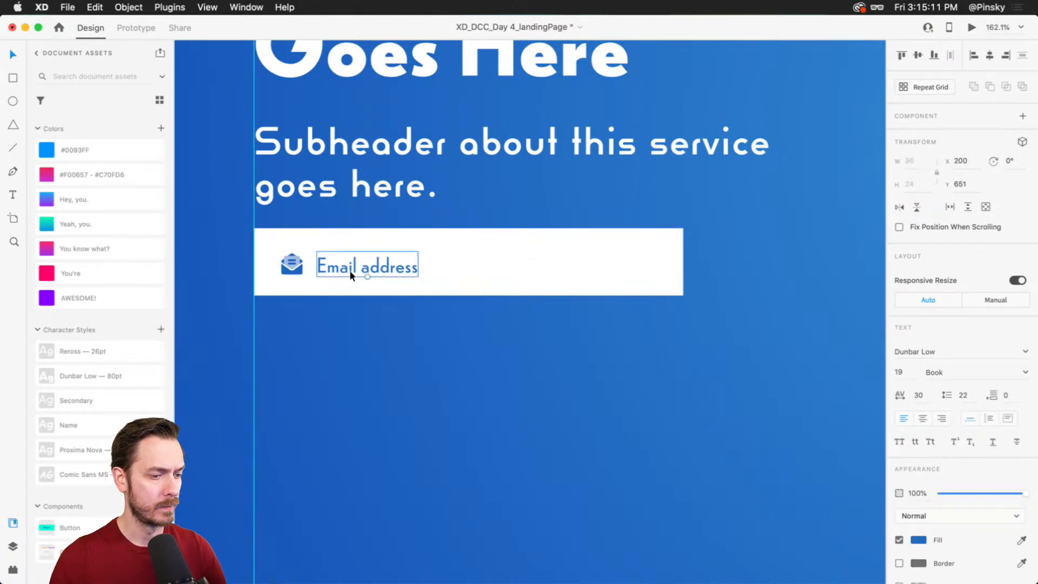
Step: Set the "Email address" text's font weight to Medium, previewing the landing page before and after the change
{"action": "key", "text": "super+Return"}
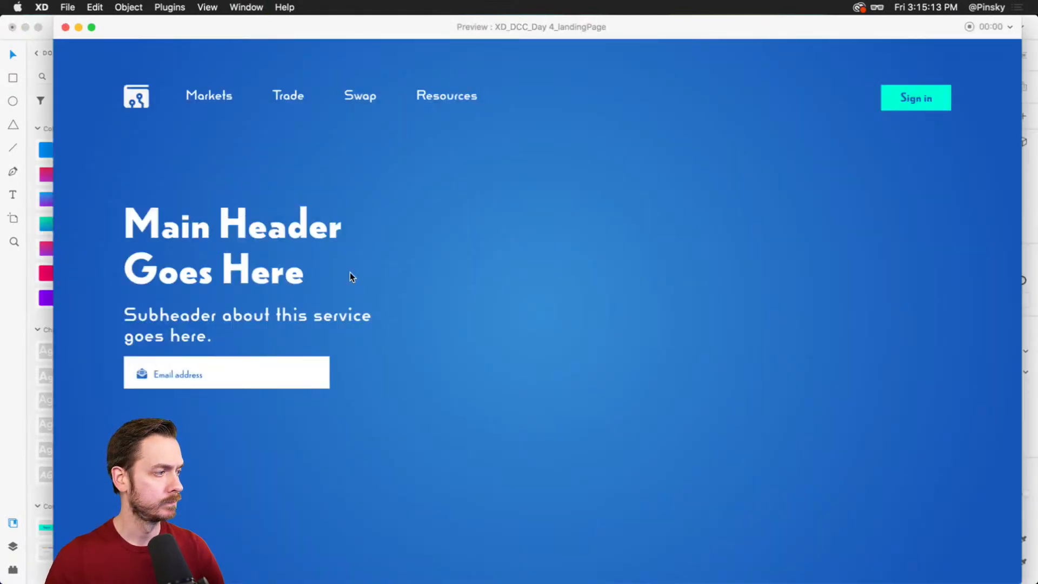
{"action": "key", "text": "super+w"}
{"action": "left_click", "coordinate": [1026, 372]}
{"action": "left_click", "coordinate": [969, 400]}
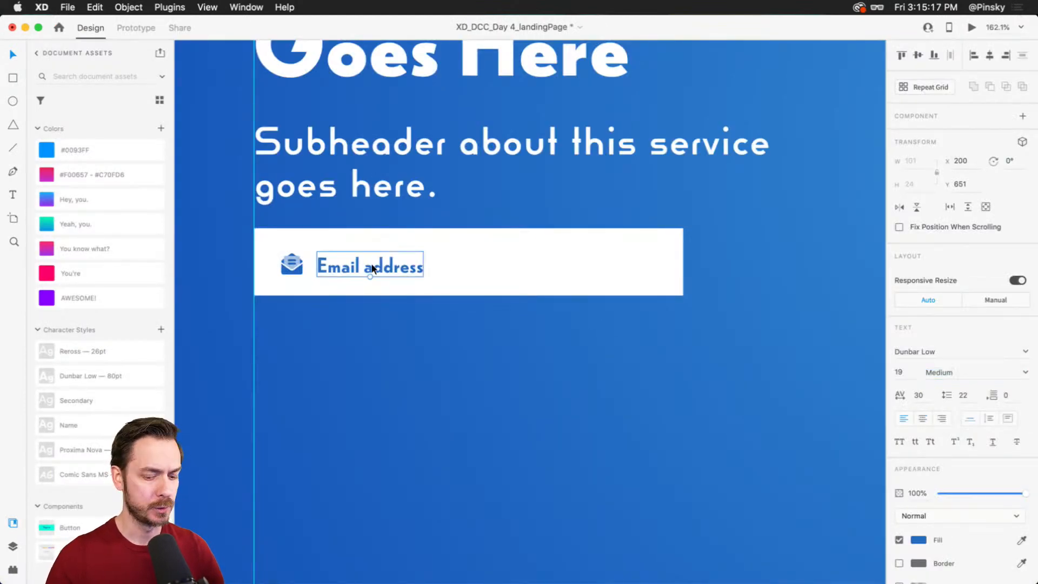
{"action": "key", "text": "super+Return"}
{"action": "key", "text": "super+w"}
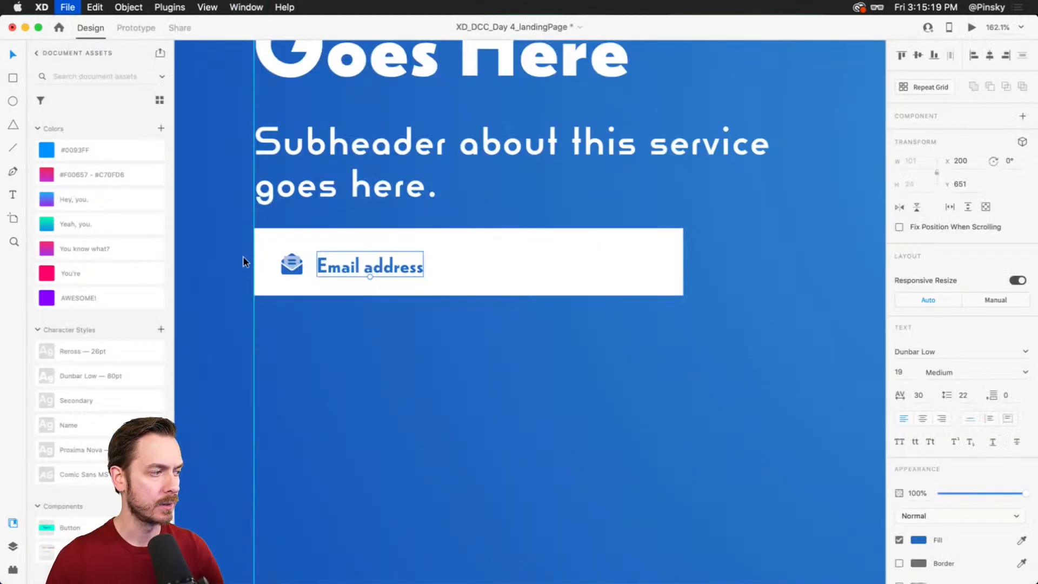
Step: Increase the "Email address" text's font size to 22 and preview the landing page
{"action": "left_click", "coordinate": [899, 372]}
{"action": "key", "text": "Up"}
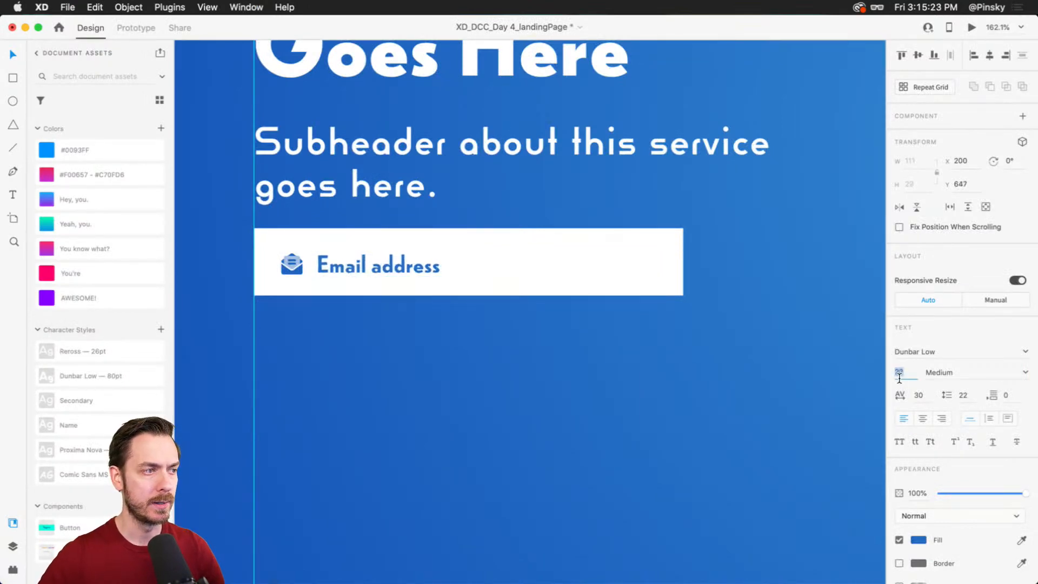
{"action": "key", "text": "super+Return"}
{"action": "key", "text": "super+w"}
Step: Shift the "Email address" text and the envelope icon slightly to the right within the white field, and preview the page
{"action": "scroll", "coordinate": [293, 262], "scroll_direction": "up", "scroll_amount": 3}
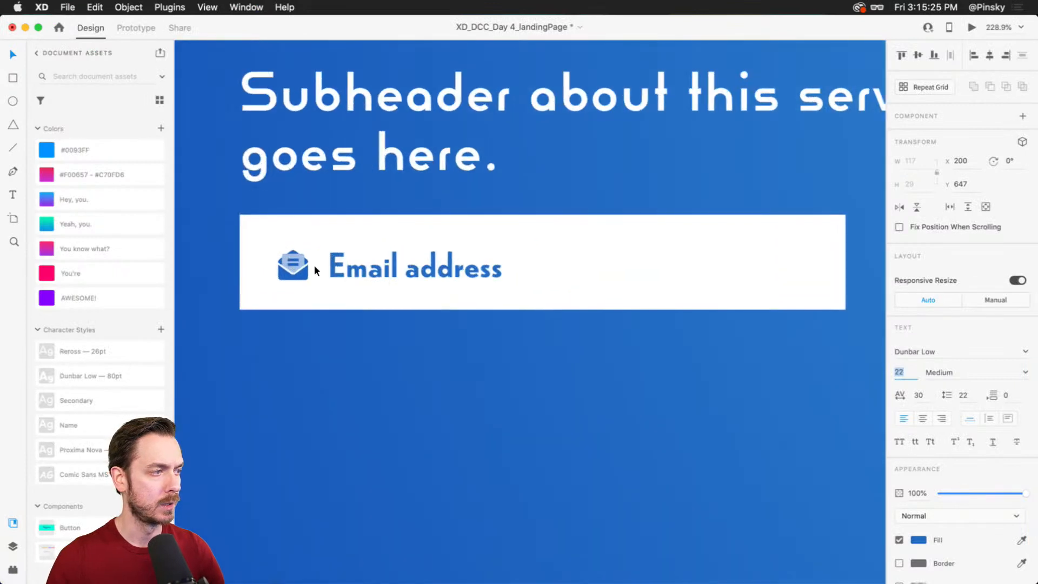
{"action": "left_click_drag", "start_coordinate": [381, 261], "coordinate": [406, 265]}
{"action": "left_click", "coordinate": [294, 270], "text": "shift"}
{"action": "key", "text": "super+Return"}
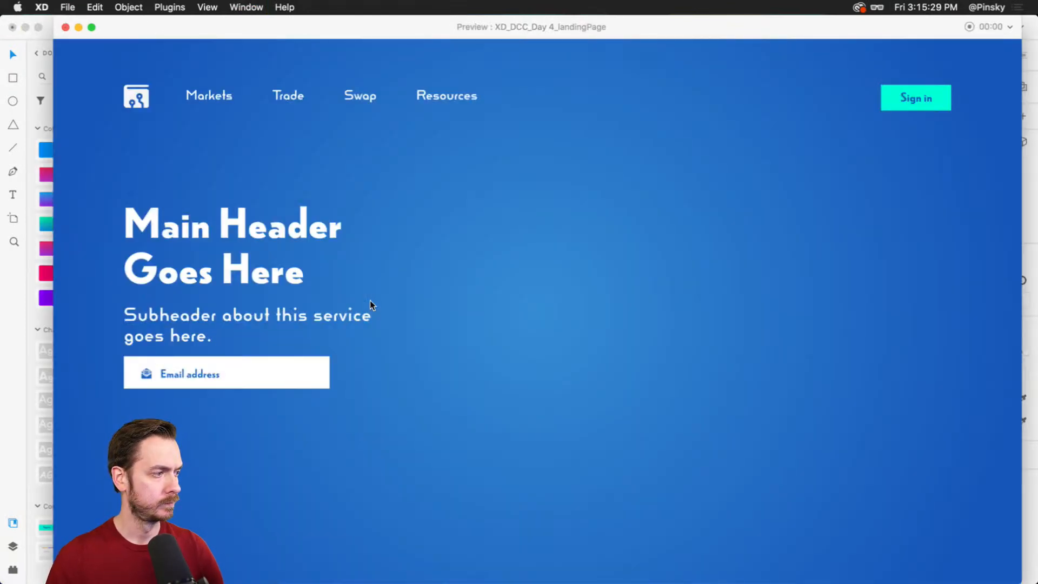
{"action": "key", "text": "super+w"}
{"action": "left_click", "coordinate": [442, 259]}
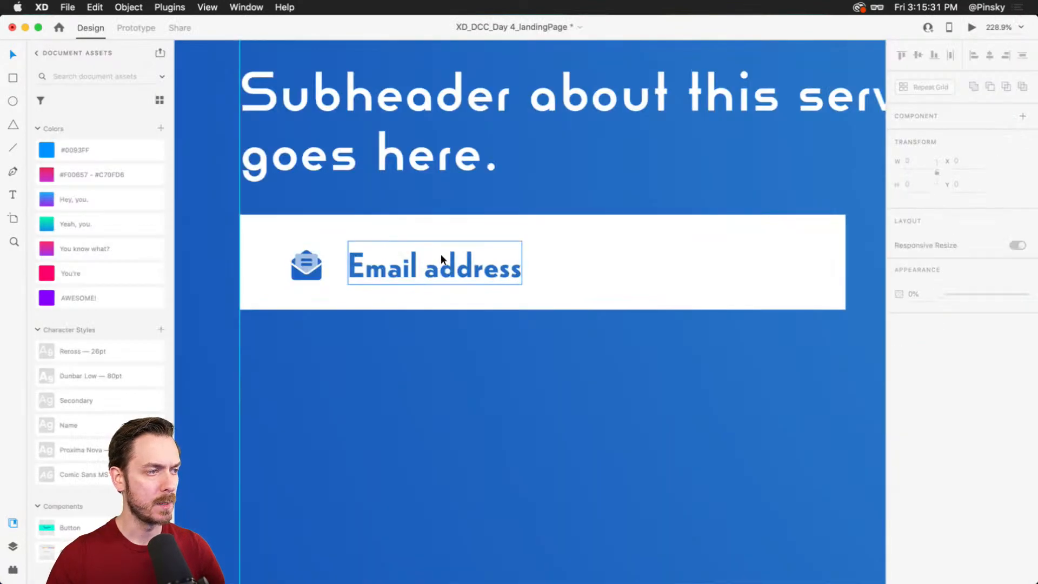
Step: Nudge the "Email address" text slightly closer to the envelope icon, and move the field with its contents down to Y 641
{"action": "left_click_drag", "start_coordinate": [443, 258], "coordinate": [437, 258]}
{"action": "left_click_drag", "start_coordinate": [622, 376], "coordinate": [313, 232]}
{"action": "left_click_drag", "start_coordinate": [566, 246], "coordinate": [567, 264]}
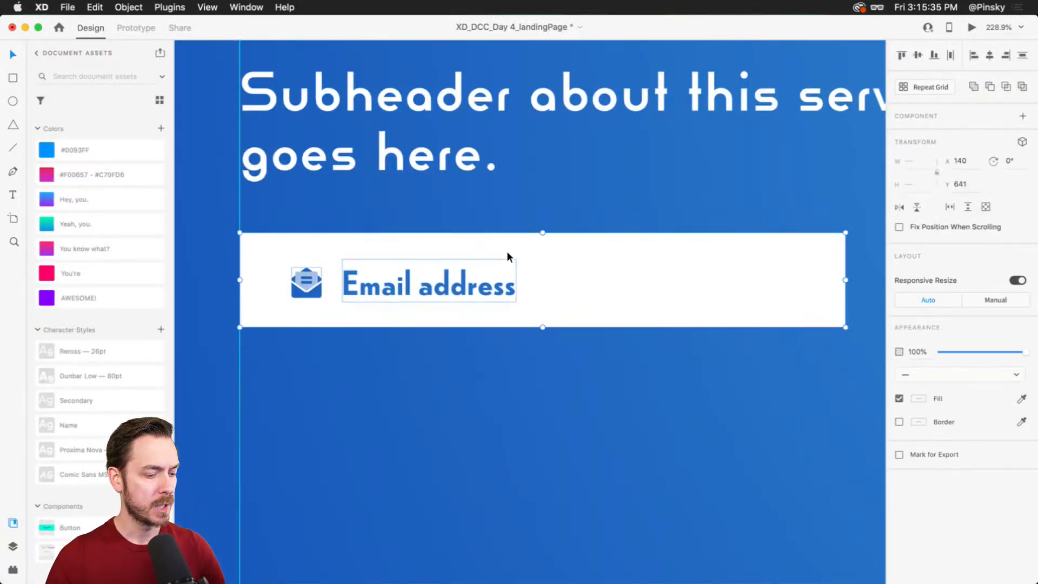
Step: Group the envelope icon, "Email address" text and white rectangle, name the group "Text Field" and make it a component
{"action": "key", "text": "super+y"}
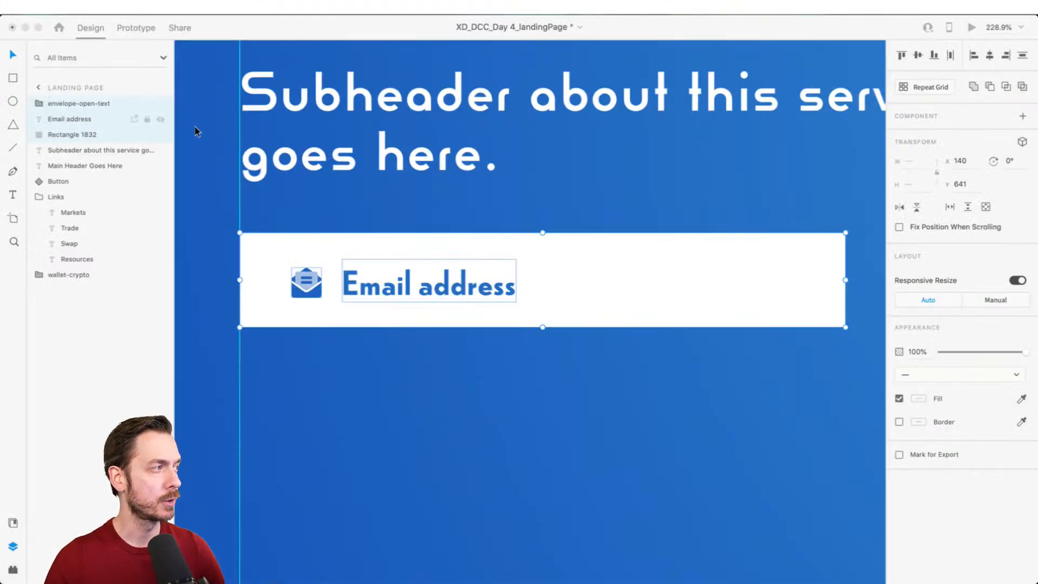
{"action": "key", "text": "super+g"}
{"action": "double_click", "coordinate": [64, 104]}
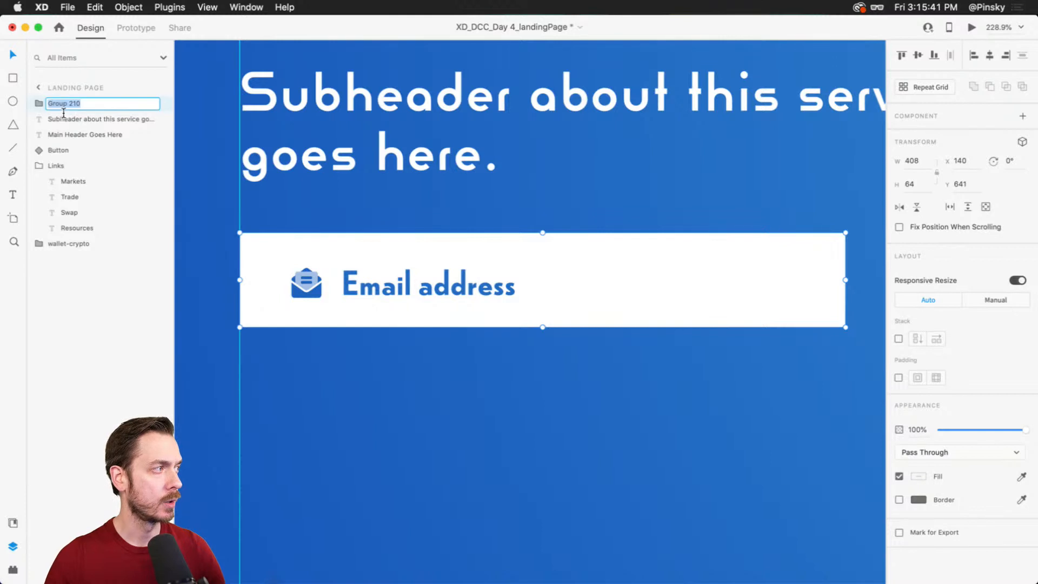
{"action": "type", "text": "Text Field"}
{"action": "key", "text": "Return"}
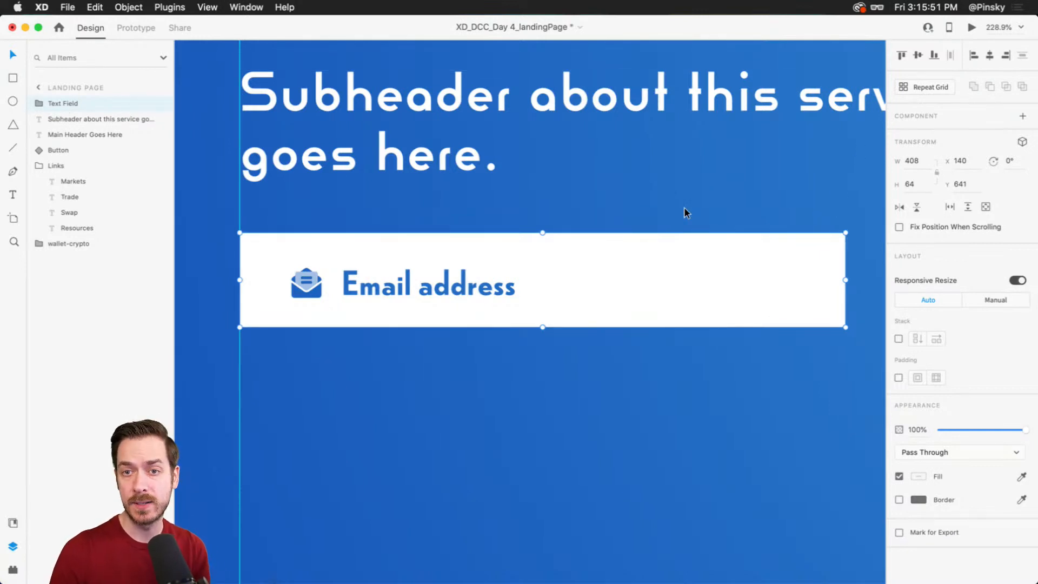
{"action": "left_click", "coordinate": [1022, 116]}
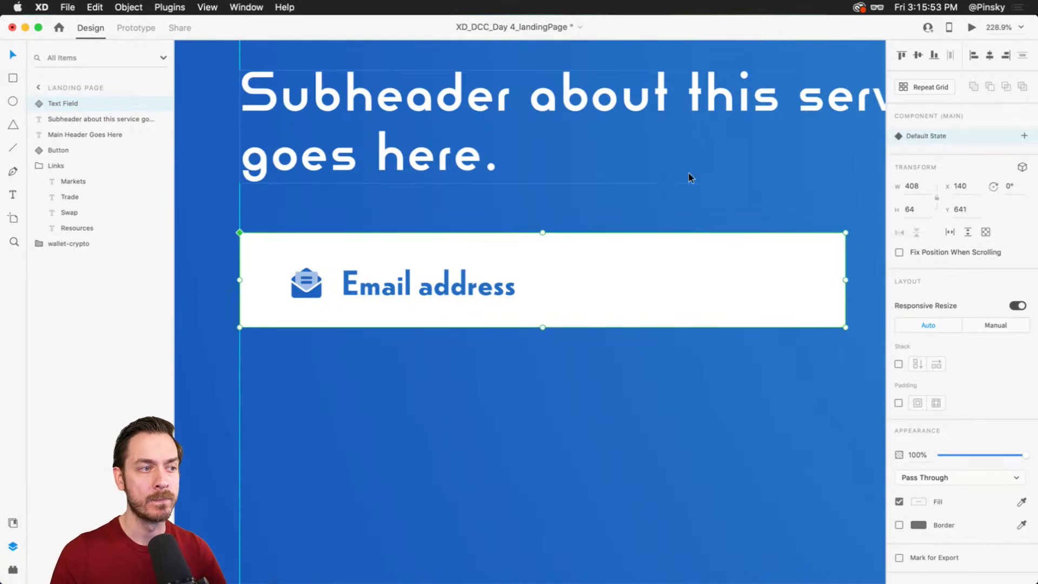
Step: Place an instance of the Button component to the right of the email field and stretch it to 174 × 64
{"action": "scroll", "coordinate": [404, 328], "scroll_direction": "down", "scroll_amount": 5}
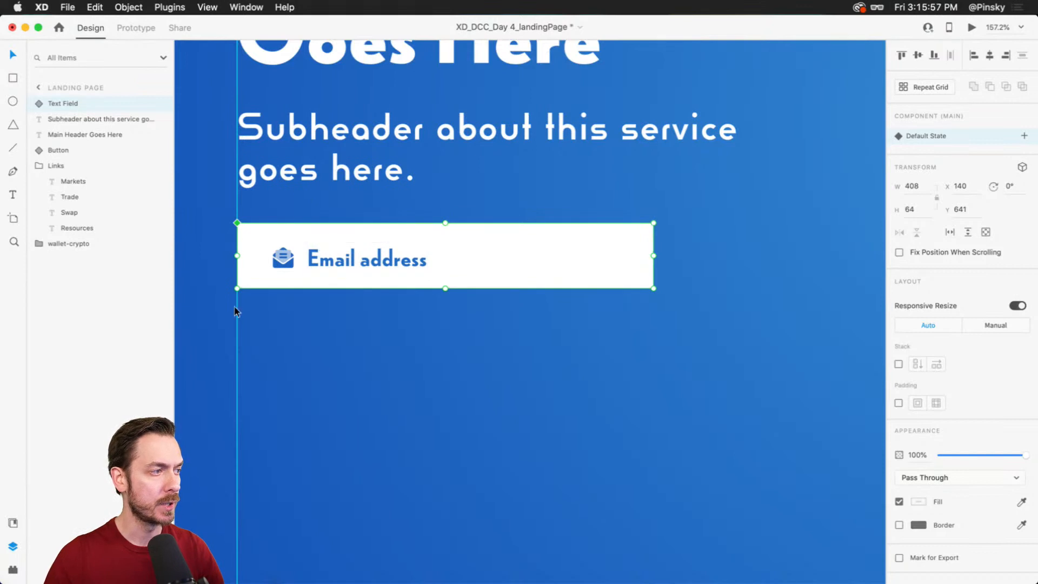
{"action": "left_click", "coordinate": [14, 521]}
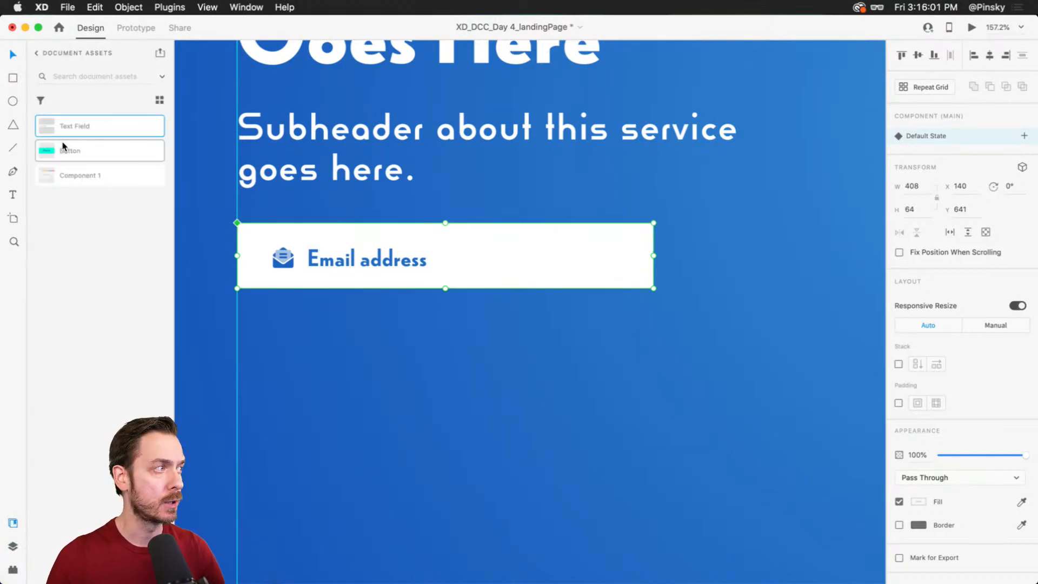
{"action": "left_click_drag", "start_coordinate": [61, 544], "coordinate": [683, 238]}
{"action": "left_click_drag", "start_coordinate": [803, 276], "coordinate": [838, 288]}
Step: Nudge the new button's "Sign in" label down to Y 655 and preview the landing page
{"action": "double_click", "coordinate": [756, 253]}
{"action": "key", "text": "Down"}
{"action": "key", "text": "Down"}
{"action": "key", "text": "Down"}
{"action": "key", "text": "Down"}
{"action": "key", "text": "Down"}
{"action": "key", "text": "Down"}
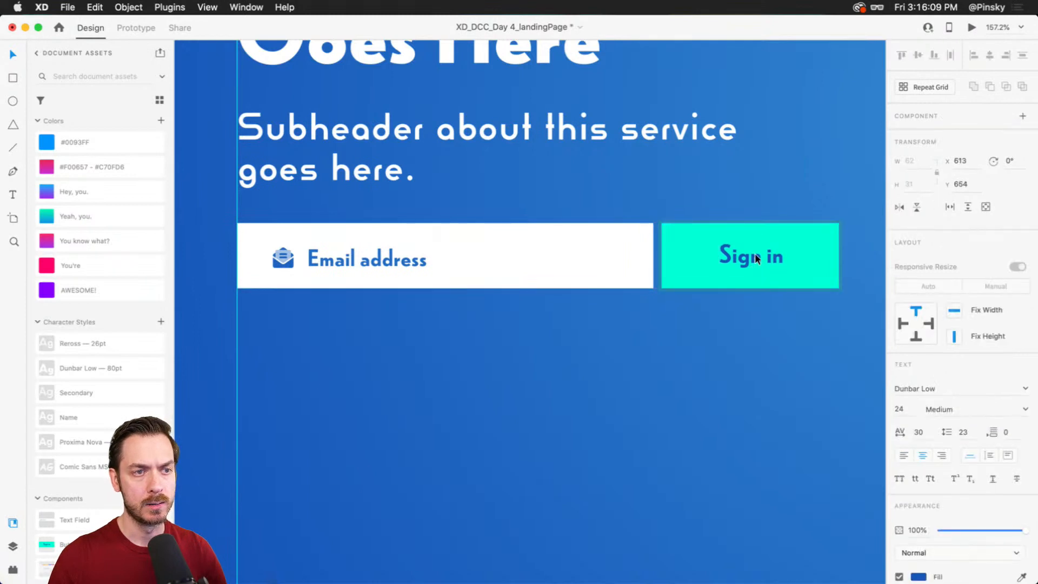
{"action": "key", "text": "Escape"}
{"action": "key", "text": "super+Return"}
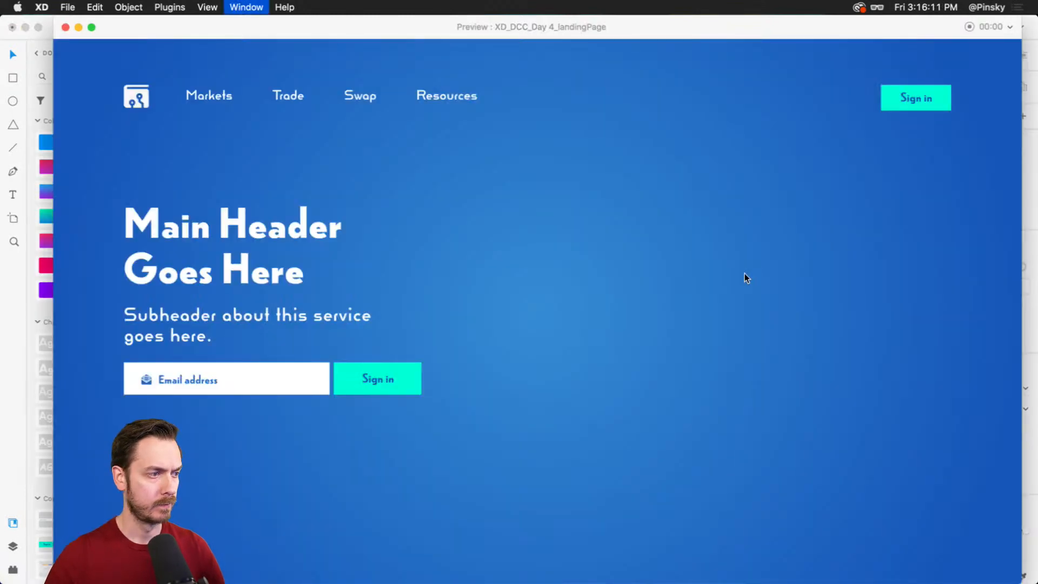
{"action": "key", "text": "super+w"}
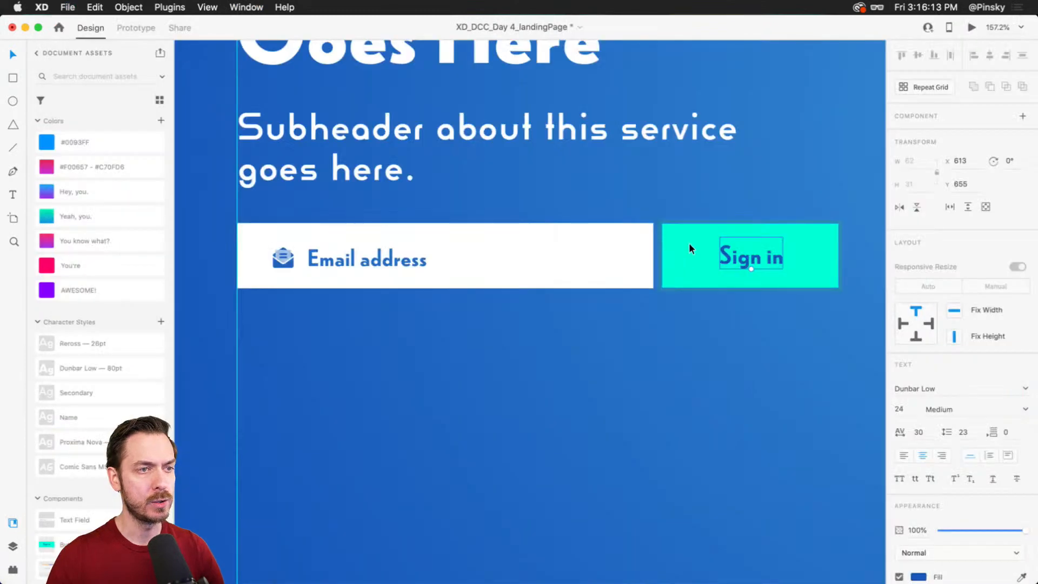
{"action": "scroll", "coordinate": [693, 261], "scroll_direction": "right", "scroll_amount": 3}
{"action": "left_click", "coordinate": [595, 250]}
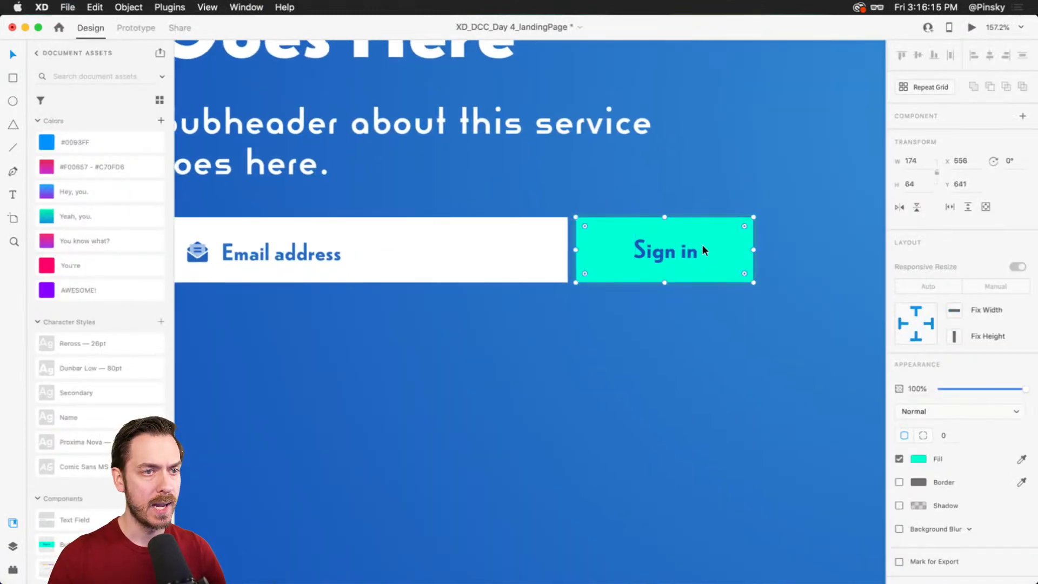
{"action": "double_click", "coordinate": [681, 249]}
{"action": "left_click_drag", "start_coordinate": [670, 252], "coordinate": [648, 251]}
{"action": "key", "text": "super+z"}
Step: Narrow the "Sign in" button beside the email field to a width of 135 and preview the landing page
{"action": "left_click", "coordinate": [734, 257]}
{"action": "key", "text": "Escape"}
{"action": "left_click_drag", "start_coordinate": [753, 250], "coordinate": [713, 250]}
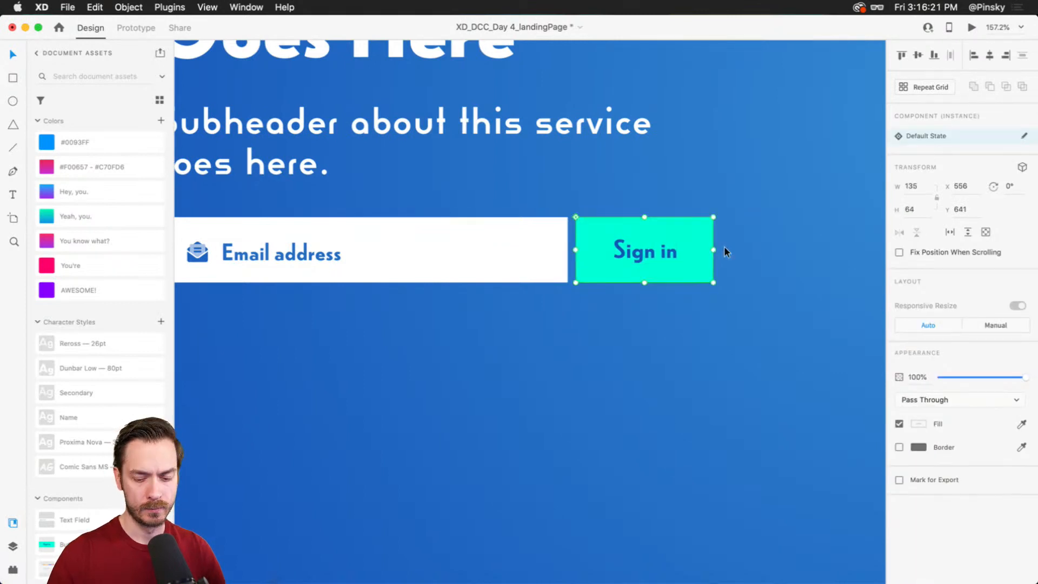
{"action": "key", "text": "super+Return"}
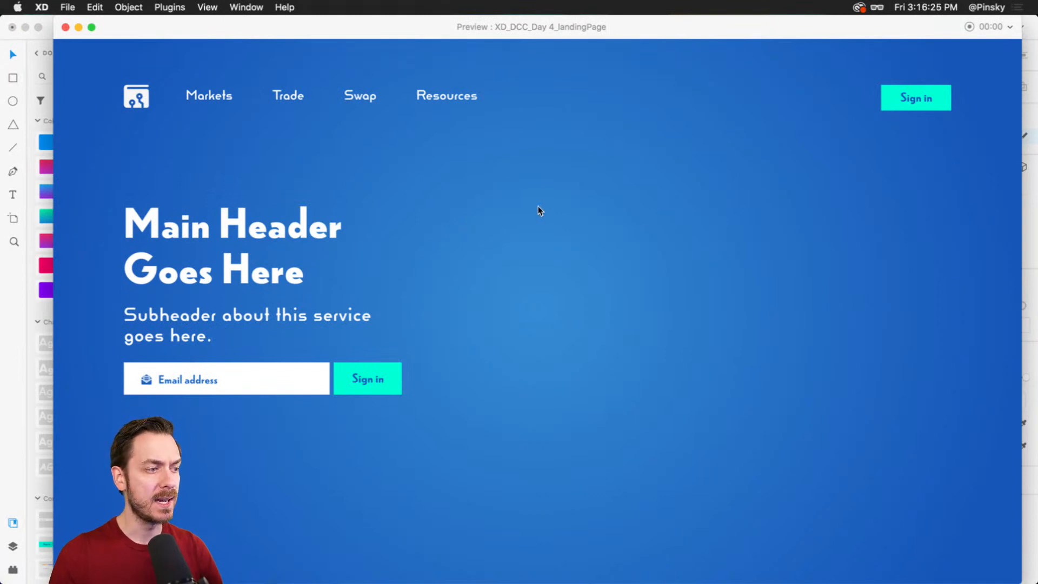
{"action": "key", "text": "super+w"}
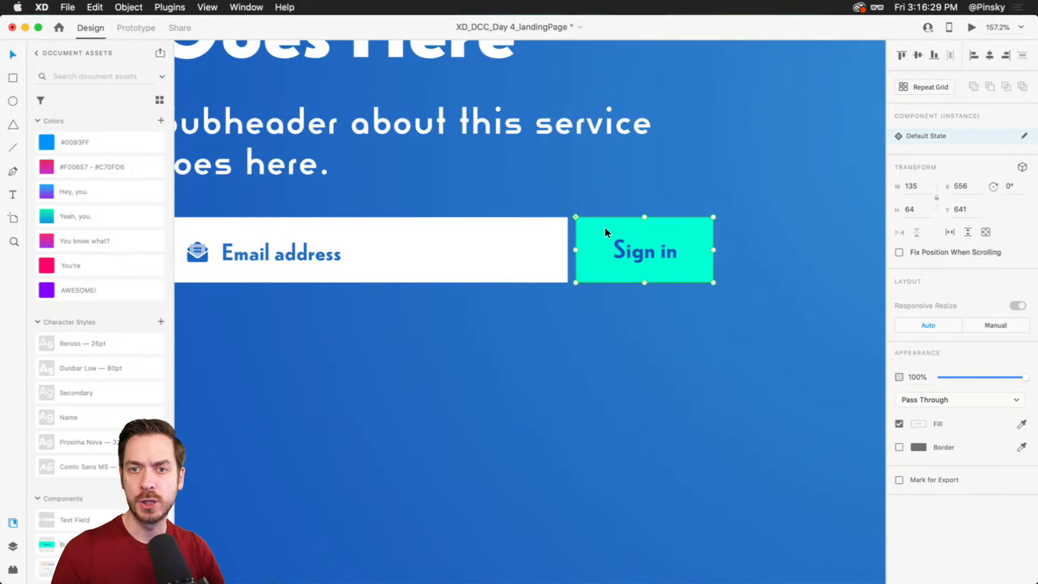
Step: Preview the page and shift the envelope icon and "Email address" text together to the left, to X 166.93, inside the white field
{"action": "left_click", "coordinate": [577, 172]}
{"action": "scroll", "coordinate": [556, 249], "scroll_direction": "down", "scroll_amount": 4}
{"action": "left_click", "coordinate": [577, 323]}
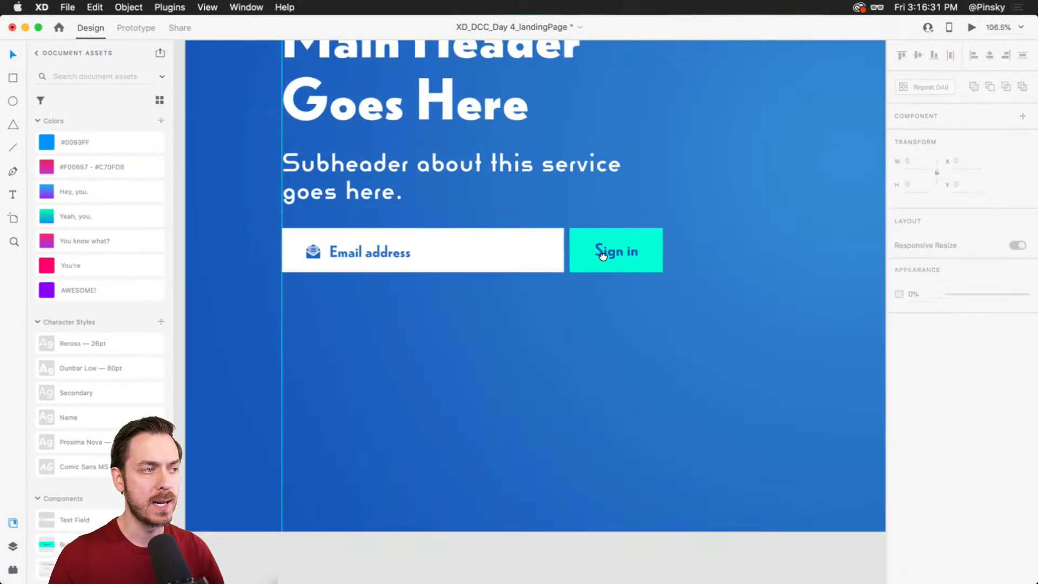
{"action": "left_click_drag", "start_coordinate": [602, 255], "coordinate": [624, 253]}
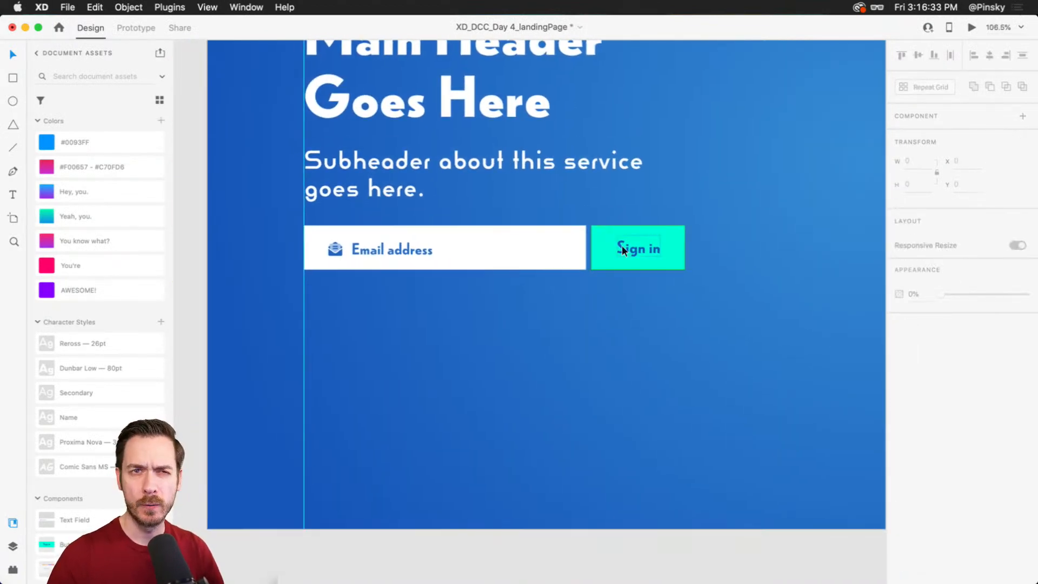
{"action": "left_click", "coordinate": [340, 248]}
{"action": "scroll", "coordinate": [335, 248], "scroll_direction": "up", "scroll_amount": 3}
{"action": "scroll", "coordinate": [334, 247], "scroll_direction": "left", "scroll_amount": 2}
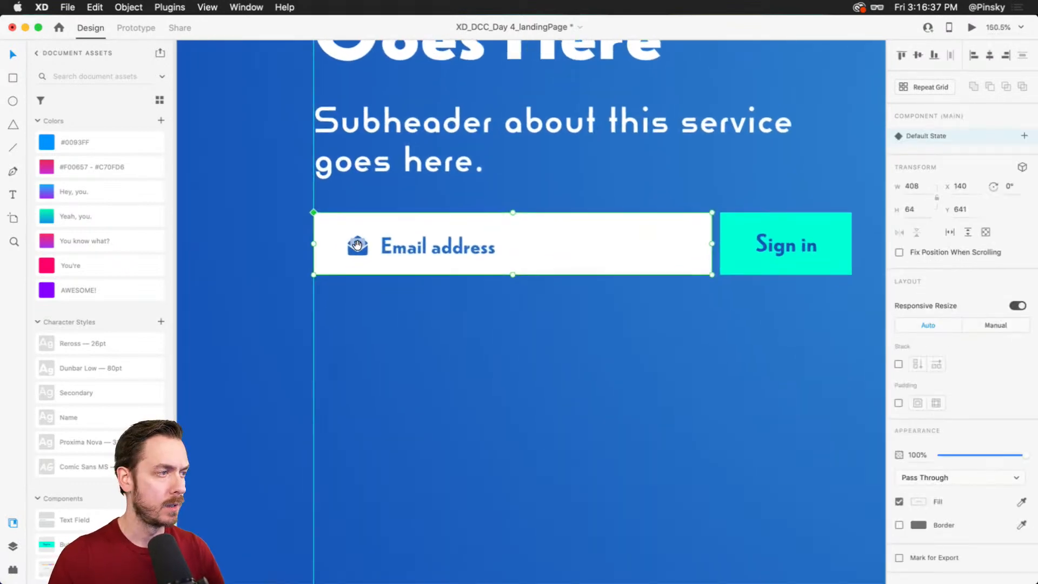
{"action": "double_click", "coordinate": [360, 247]}
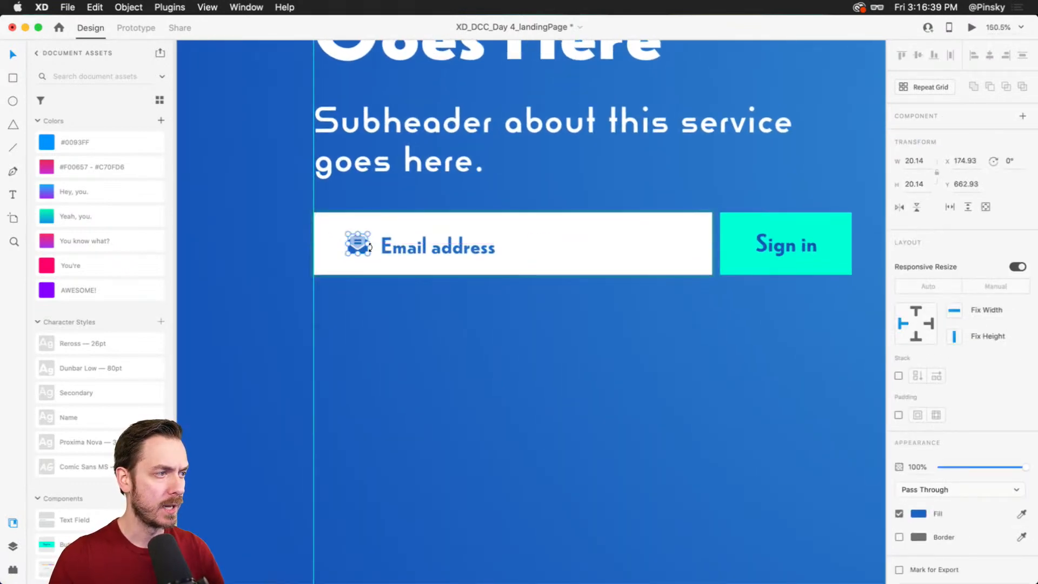
{"action": "left_click", "coordinate": [400, 243]}
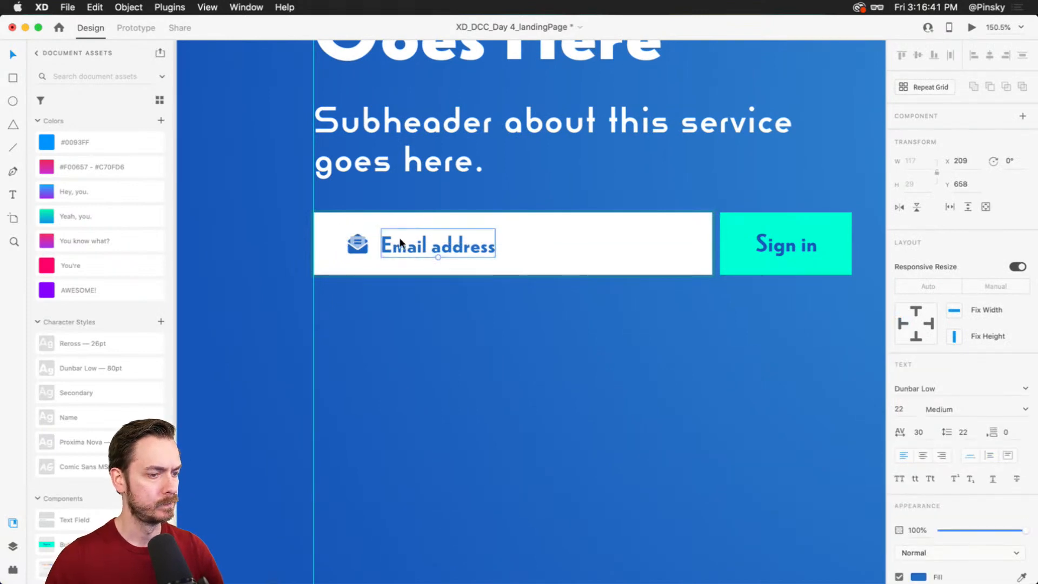
{"action": "key", "text": "super+Return"}
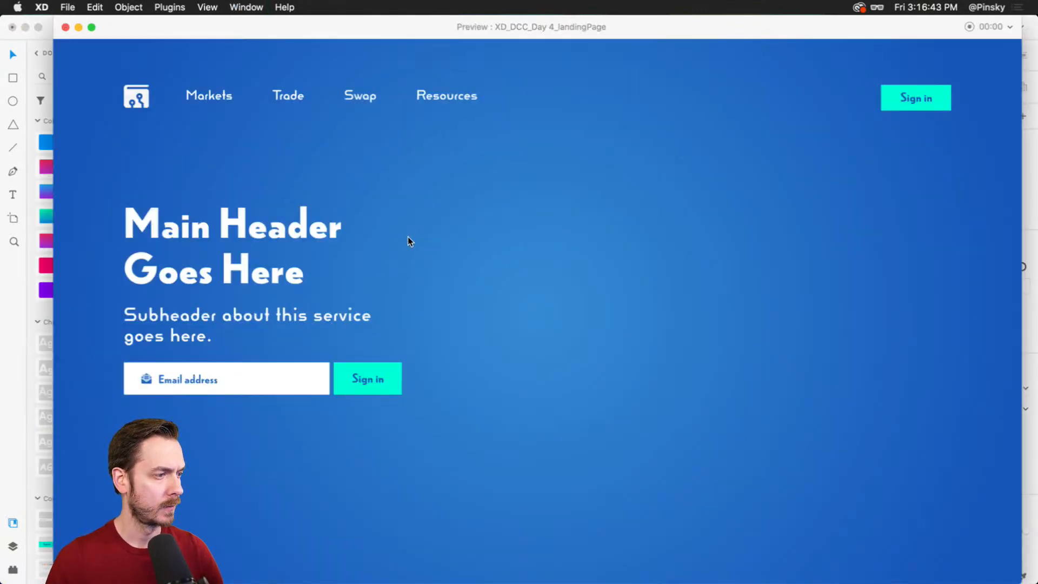
{"action": "key", "text": "super+w"}
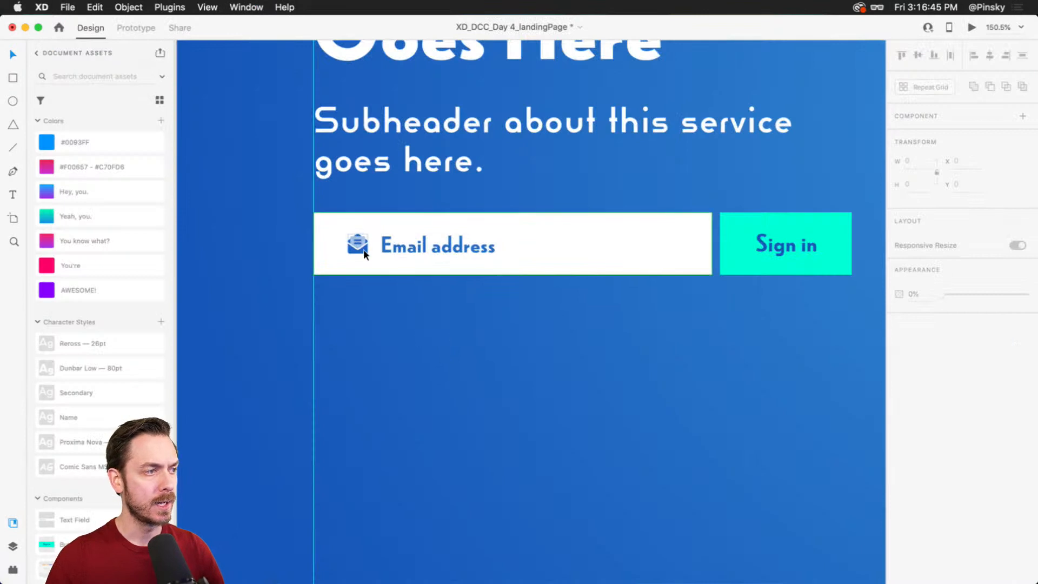
{"action": "left_click", "coordinate": [419, 244]}
{"action": "left_click_drag", "start_coordinate": [429, 242], "coordinate": [421, 239]}
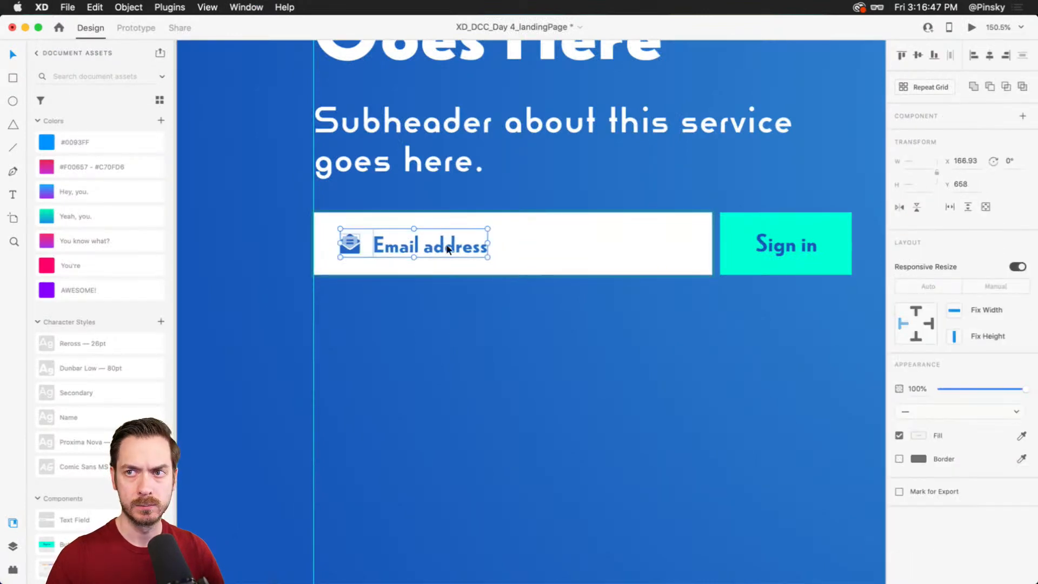
Step: Review the whole landing page artboard and hide its guides
{"action": "scroll", "coordinate": [584, 319], "scroll_direction": "down", "scroll_amount": 5}
{"action": "left_click", "coordinate": [757, 351]}
{"action": "left_click_drag", "start_coordinate": [772, 351], "coordinate": [589, 357]}
{"action": "scroll", "coordinate": [601, 349], "scroll_direction": "down", "scroll_amount": 5}
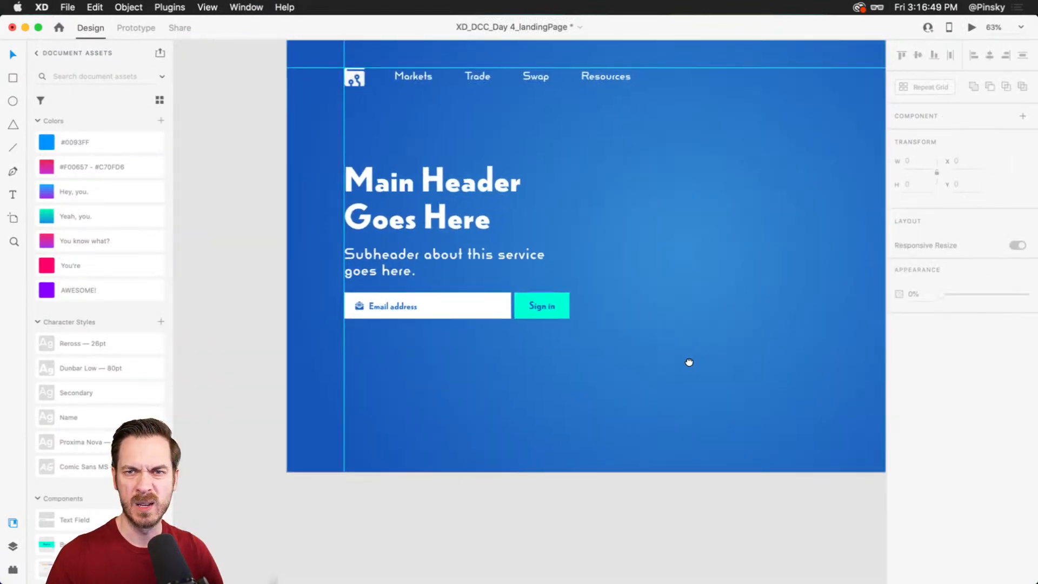
{"action": "left_click_drag", "start_coordinate": [703, 362], "coordinate": [570, 382]}
{"action": "scroll", "coordinate": [576, 371], "scroll_direction": "down", "scroll_amount": 3}
{"action": "left_click_drag", "start_coordinate": [663, 331], "coordinate": [617, 321]}
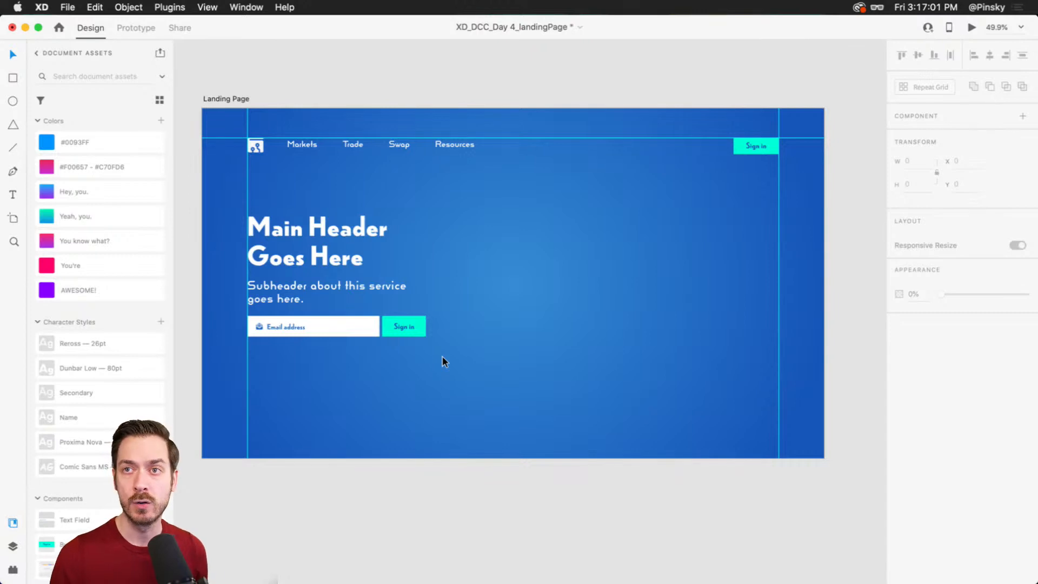
{"action": "left_click_drag", "start_coordinate": [591, 282], "coordinate": [589, 284]}
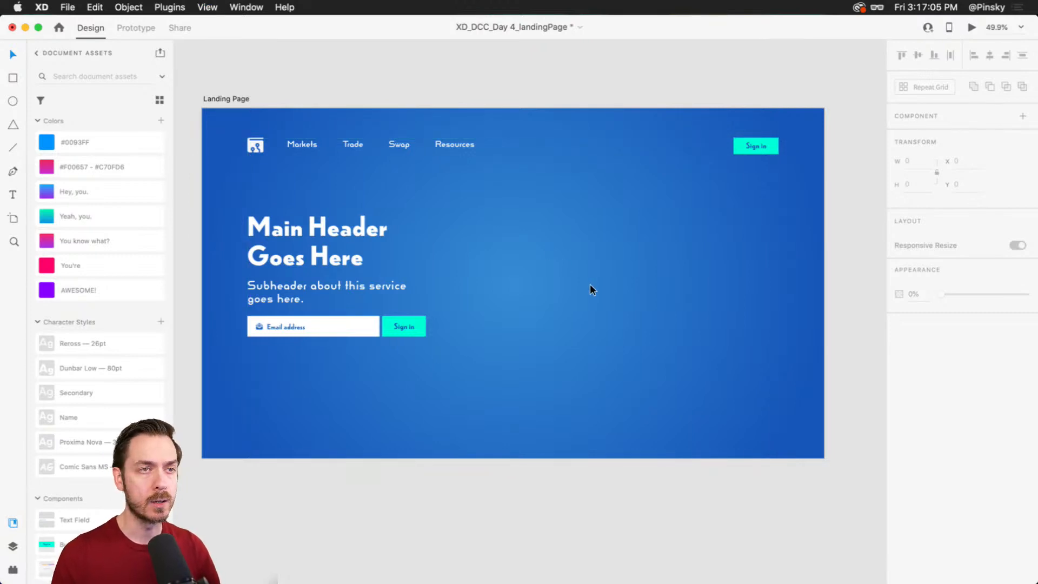
Step: Switch to the Blockchain document, select the crypto illustration and rename its layer group "Blockchain"
{"action": "key", "text": "super+grave"}
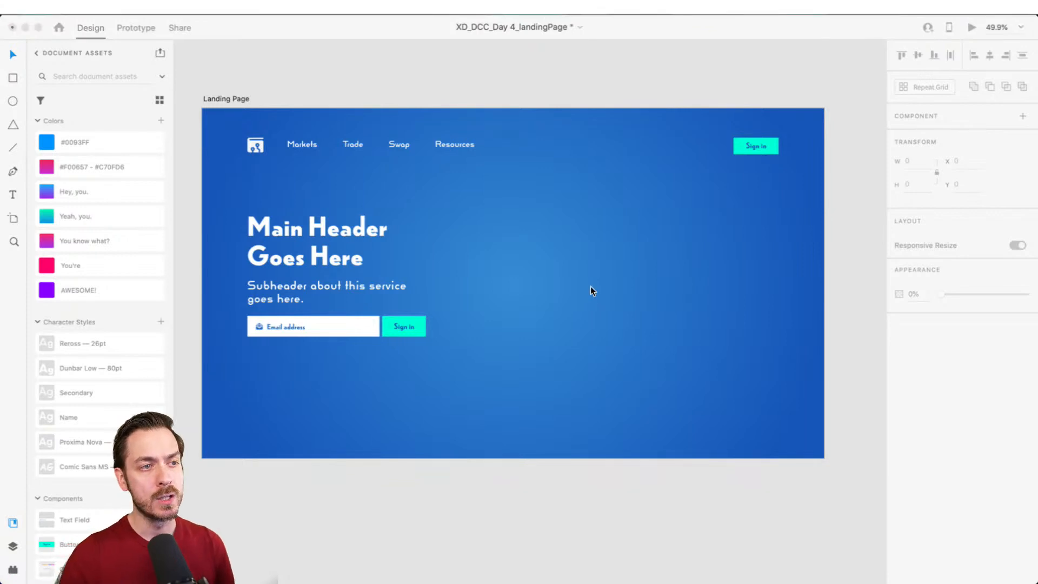
{"action": "left_click", "coordinate": [431, 248]}
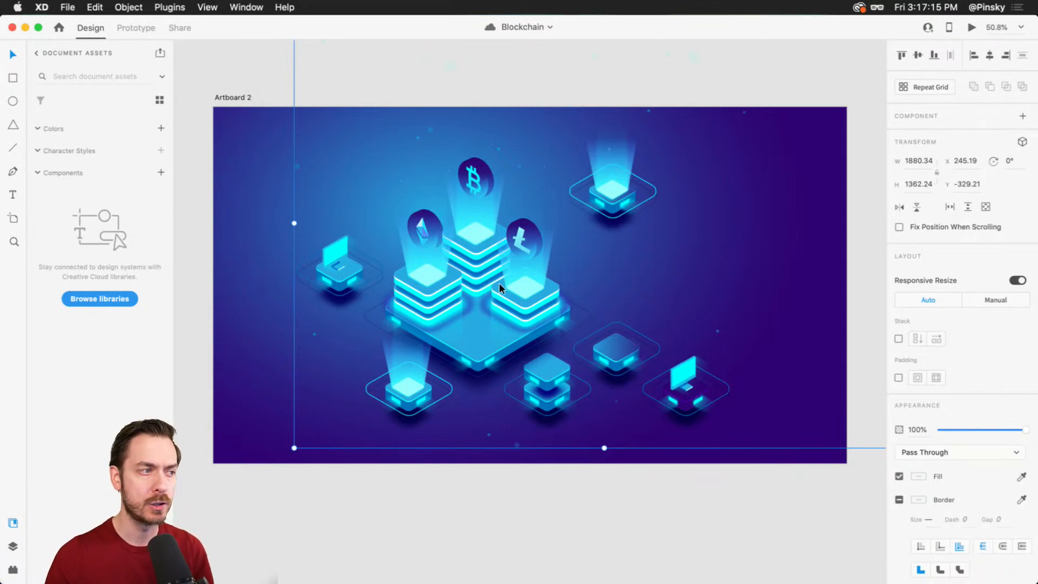
{"action": "key", "text": "super+y"}
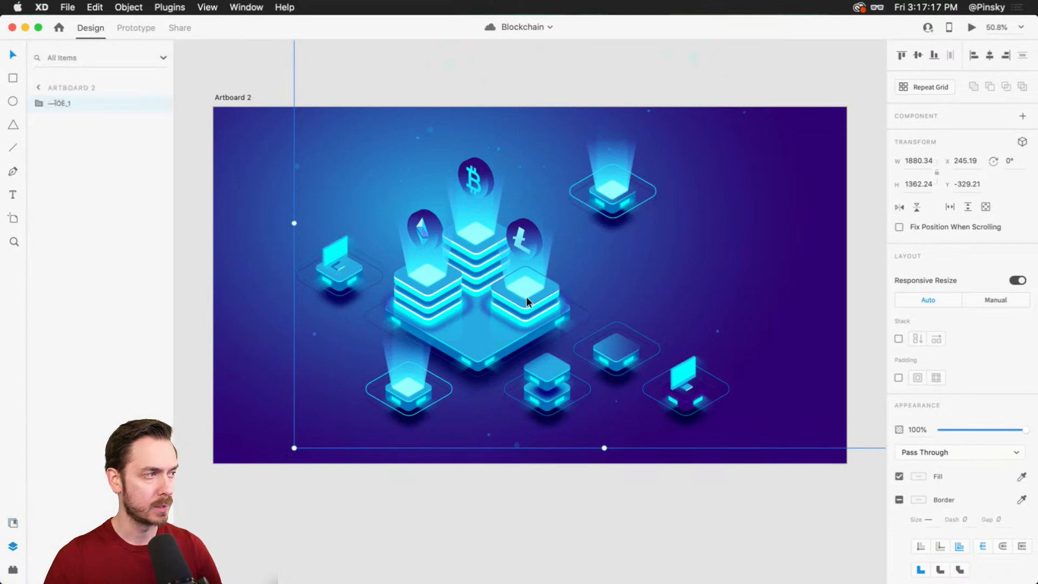
{"action": "double_click", "coordinate": [61, 103]}
{"action": "type", "text": "B"}
{"action": "key", "text": "Return"}
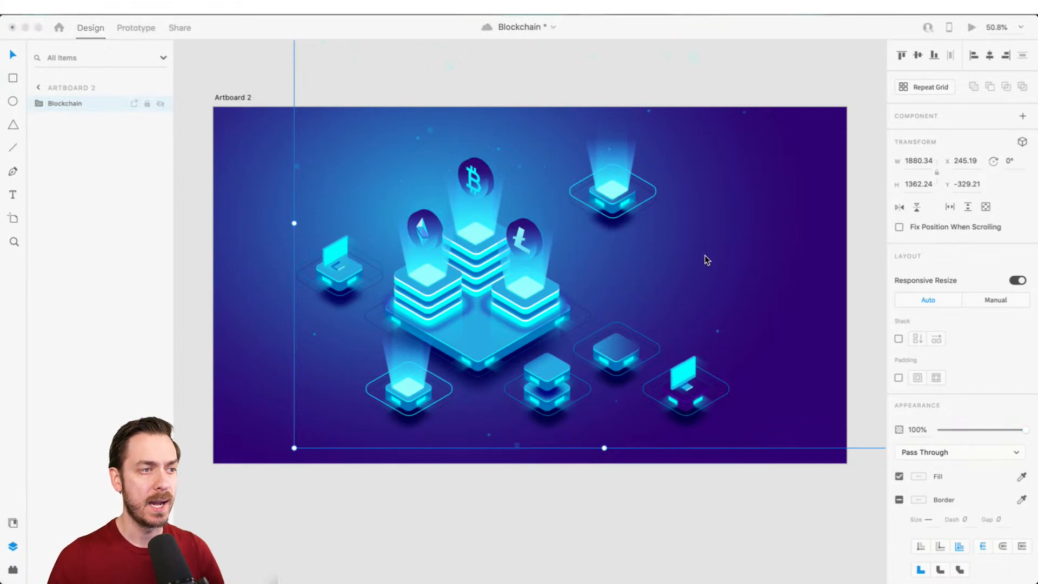
Step: Copy the Blockchain illustration into the landing page document and place it to the right of the header text
{"action": "key", "text": "super+grave"}
{"action": "key", "text": "super+v"}
{"action": "left_click_drag", "start_coordinate": [625, 309], "coordinate": [710, 305]}
Step: Expand the Blockchain group and its nested Group 73 in the layers, and move the illustration to X 588.19, Y -373.12
{"action": "key", "text": "super+y"}
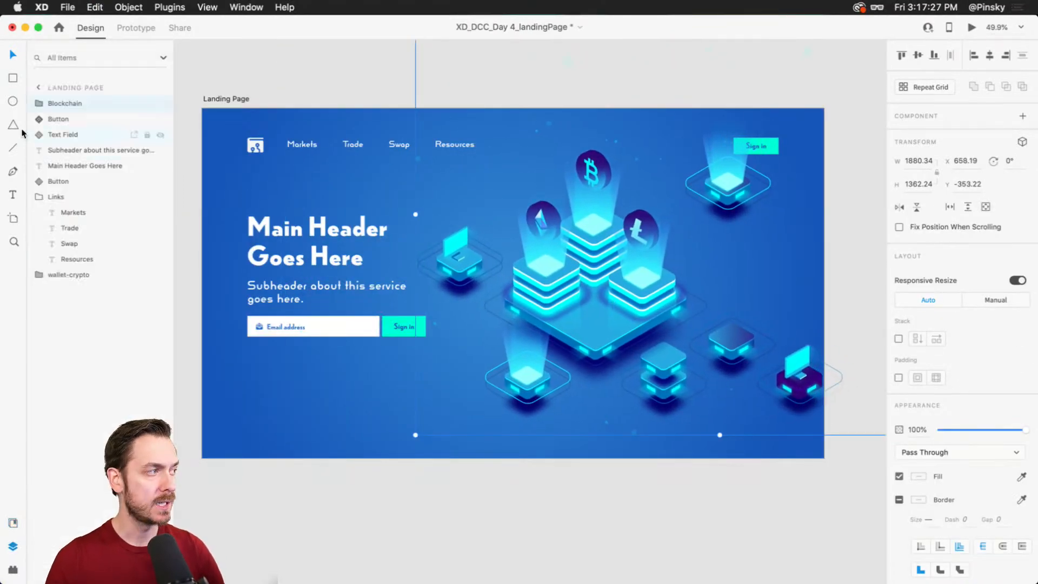
{"action": "left_click", "coordinate": [38, 105]}
{"action": "left_click", "coordinate": [53, 120]}
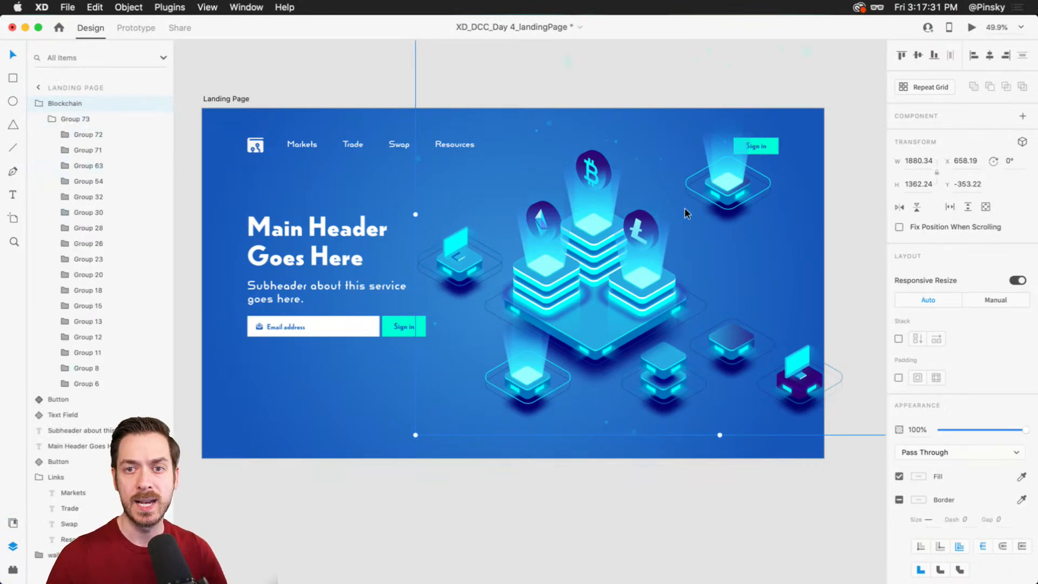
{"action": "left_click_drag", "start_coordinate": [586, 282], "coordinate": [560, 272]}
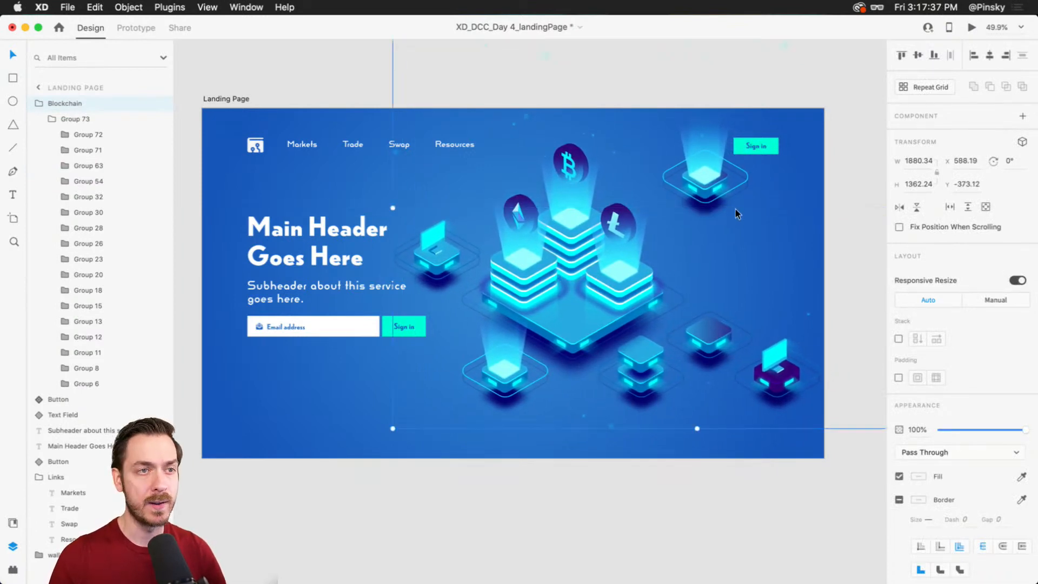
{"action": "key", "text": "Escape"}
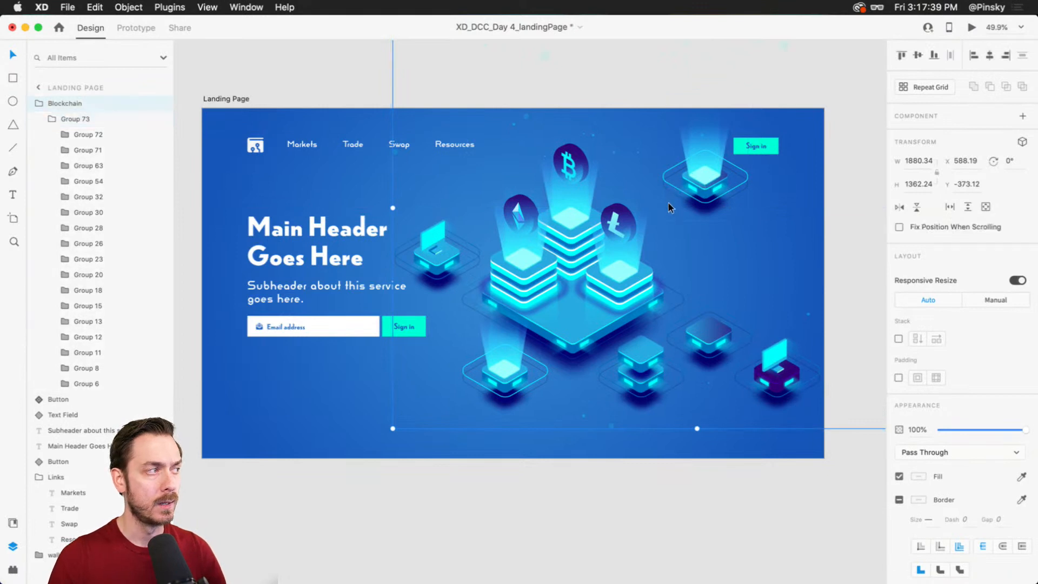
Step: Enlarge the Blockchain illustration to about 2290 × 1659, move it right to X 592.2, and select the nested Group 73 inside it
{"action": "left_click_drag", "start_coordinate": [665, 211], "coordinate": [550, 268]}
{"action": "scroll", "coordinate": [552, 265], "scroll_direction": "down", "scroll_amount": 5}
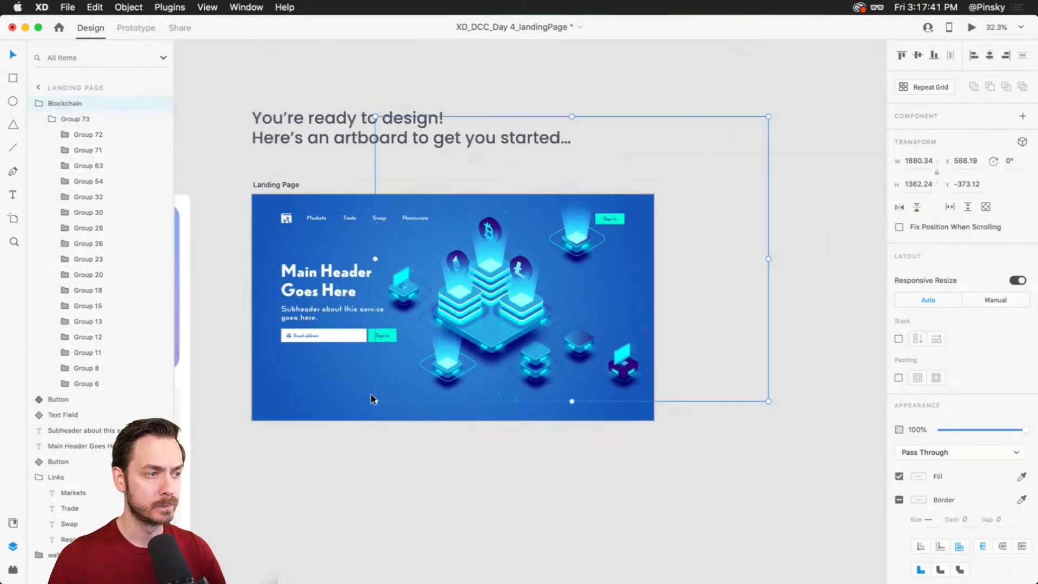
{"action": "left_click_drag", "start_coordinate": [375, 403], "coordinate": [332, 432]}
{"action": "left_click_drag", "start_coordinate": [503, 267], "coordinate": [539, 265]}
{"action": "scroll", "coordinate": [505, 302], "scroll_direction": "up", "scroll_amount": 5}
{"action": "scroll", "coordinate": [503, 301], "scroll_direction": "down", "scroll_amount": 1}
{"action": "double_click", "coordinate": [323, 278]}
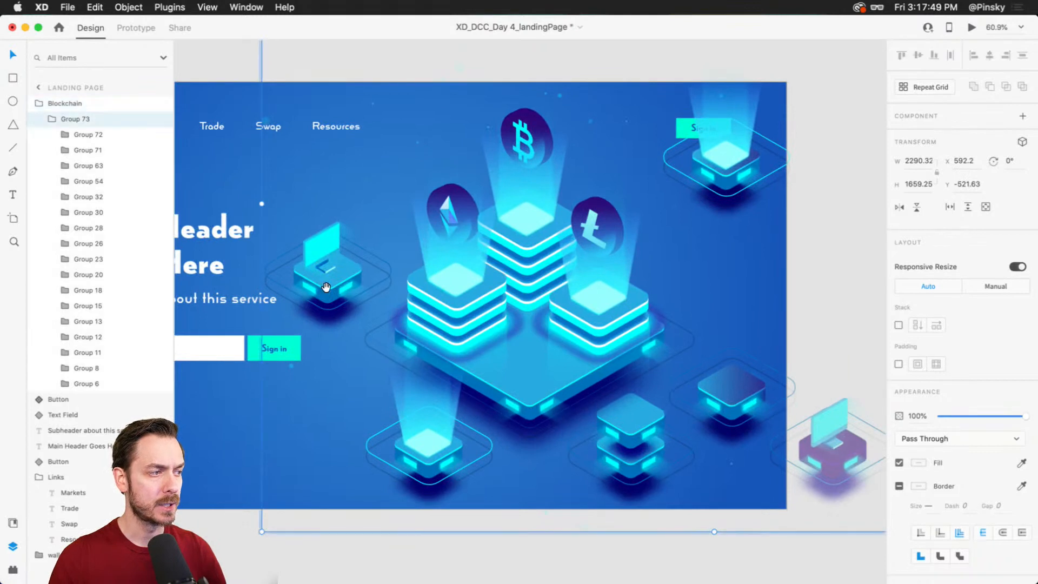
Step: Select the laptop and its platform beside the header text and shift them slightly up and left to X 589.32, Y 308
{"action": "left_click_drag", "start_coordinate": [330, 287], "coordinate": [446, 277]}
{"action": "left_click", "coordinate": [448, 272]}
{"action": "left_click_drag", "start_coordinate": [399, 179], "coordinate": [443, 261]}
{"action": "scroll", "coordinate": [697, 232], "scroll_direction": "right", "scroll_amount": 5}
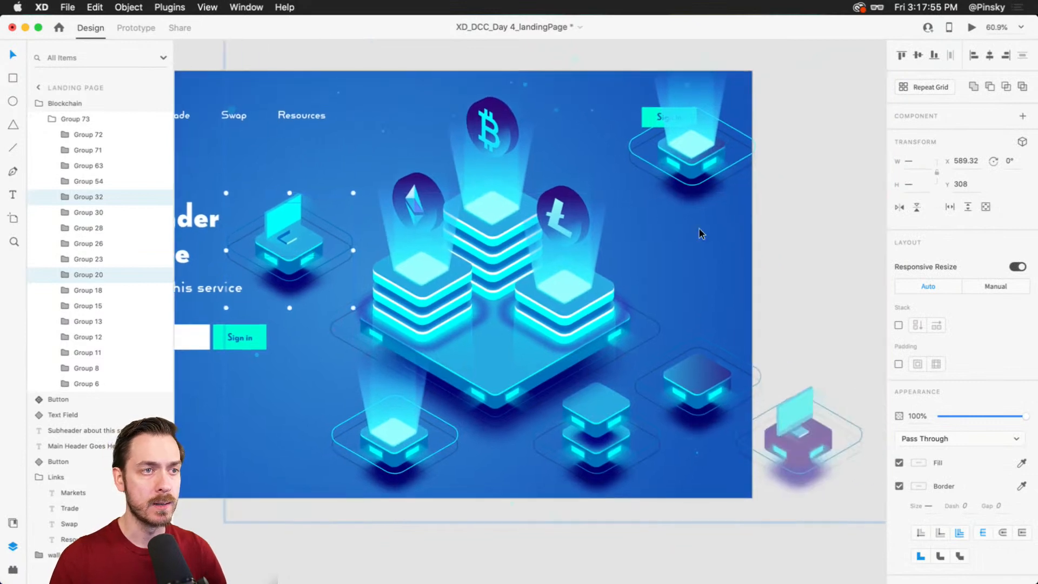
Step: Select the light-beam block overlapping the header's Sign in button and move it down below the button
{"action": "left_click_drag", "start_coordinate": [808, 221], "coordinate": [641, 57]}
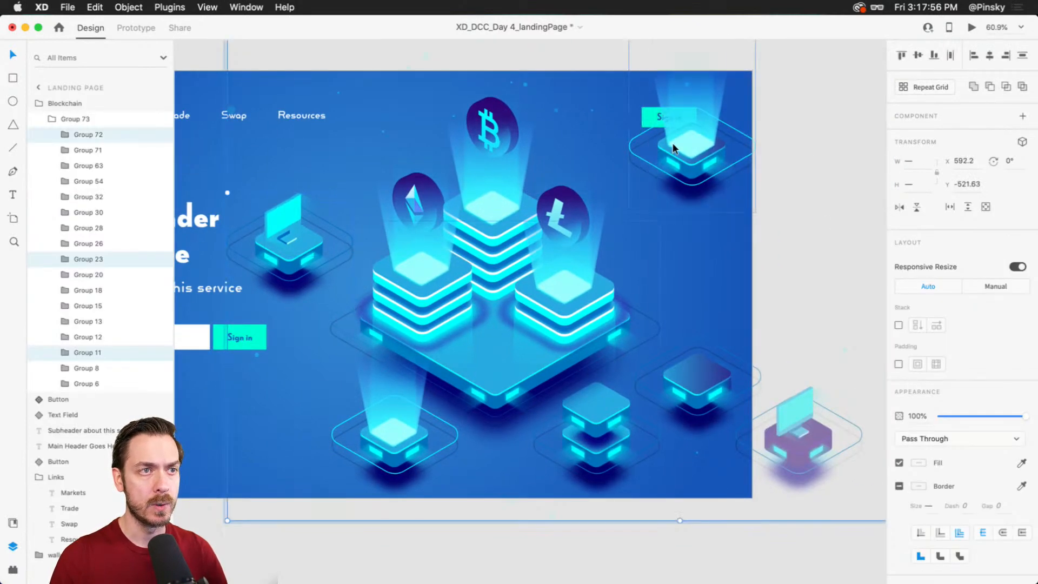
{"action": "left_click", "coordinate": [777, 144]}
{"action": "left_click", "coordinate": [731, 140]}
{"action": "left_click_drag", "start_coordinate": [813, 88], "coordinate": [695, 152]}
{"action": "double_click", "coordinate": [702, 151]}
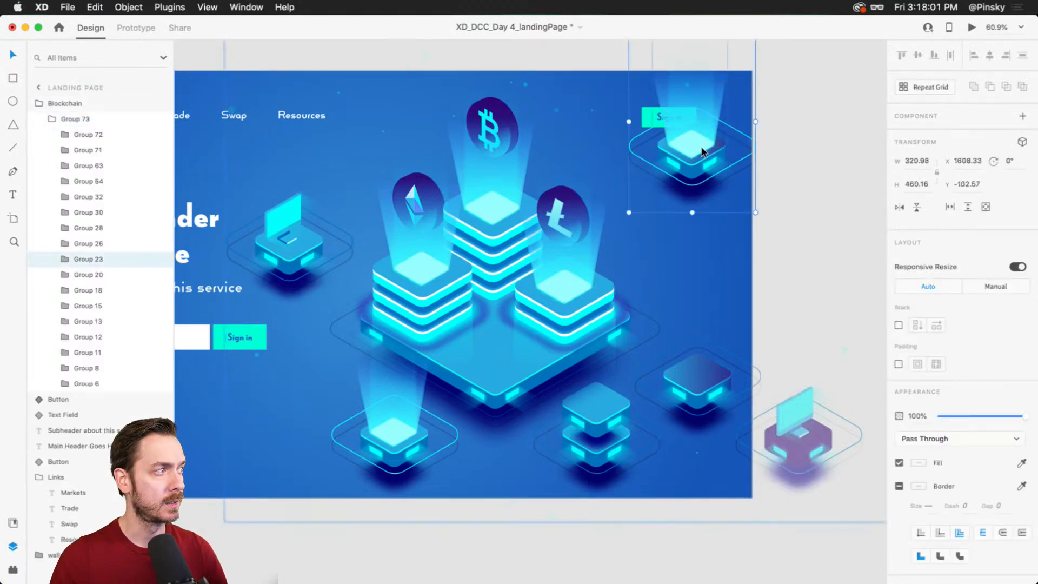
{"action": "left_click_drag", "start_coordinate": [833, 89], "coordinate": [691, 232]}
Step: Move the laptop block into the artboard's lower-right corner and raise the cube block above it to X 1630.79, Y 646.54
{"action": "left_click", "coordinate": [800, 454]}
{"action": "left_click_drag", "start_coordinate": [800, 454], "coordinate": [735, 480]}
{"action": "left_click_drag", "start_coordinate": [696, 378], "coordinate": [700, 370]}
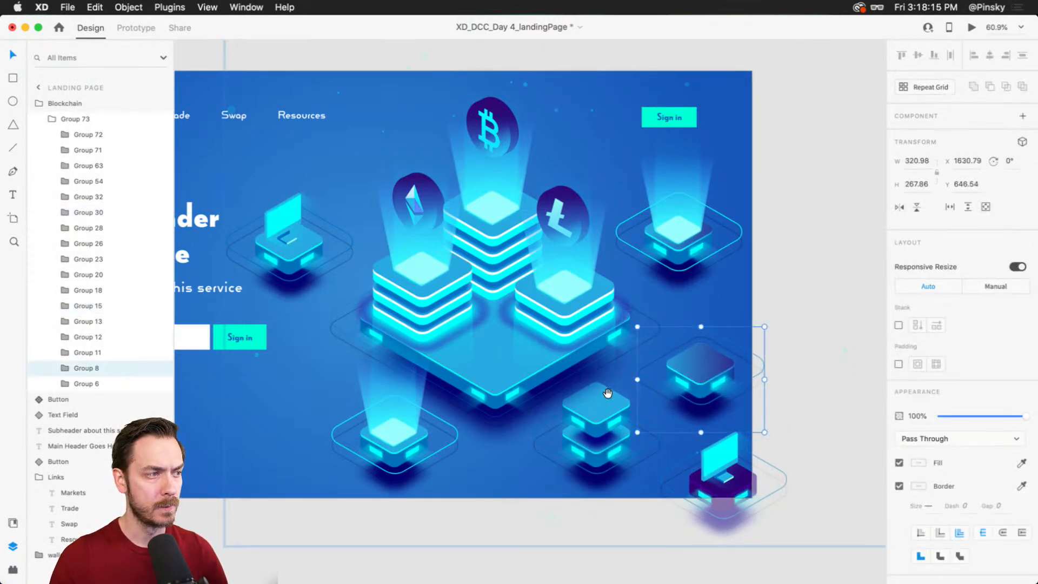
Step: Select the laptop and platform beside the header text and move them right and up to X 639.02, Y 283.61
{"action": "scroll", "coordinate": [609, 394], "scroll_direction": "left", "scroll_amount": 3}
{"action": "scroll", "coordinate": [643, 295], "scroll_direction": "down", "scroll_amount": 4}
{"action": "left_click", "coordinate": [472, 484]}
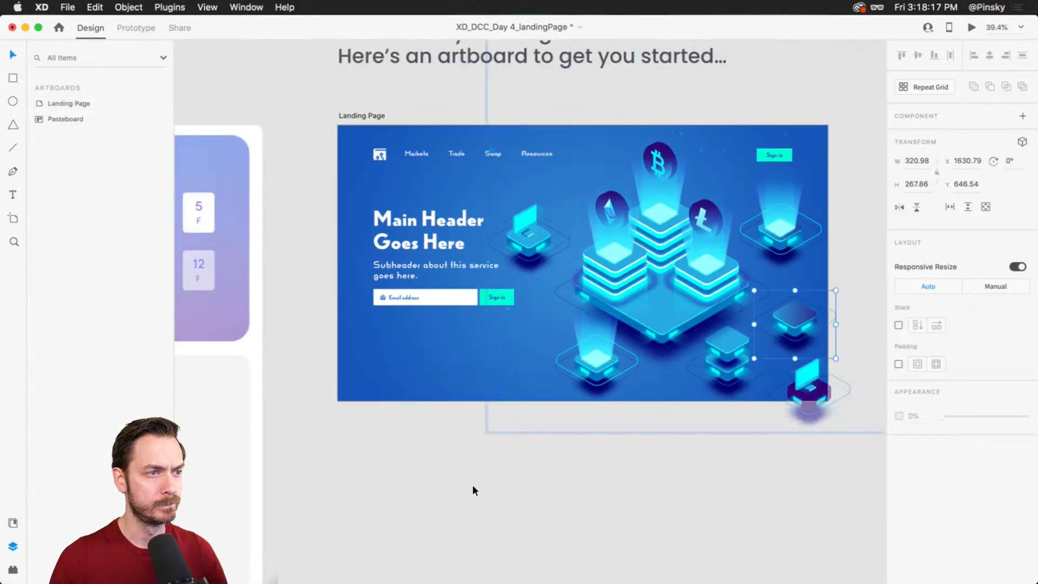
{"action": "left_click", "coordinate": [544, 216]}
{"action": "double_click", "coordinate": [537, 219]}
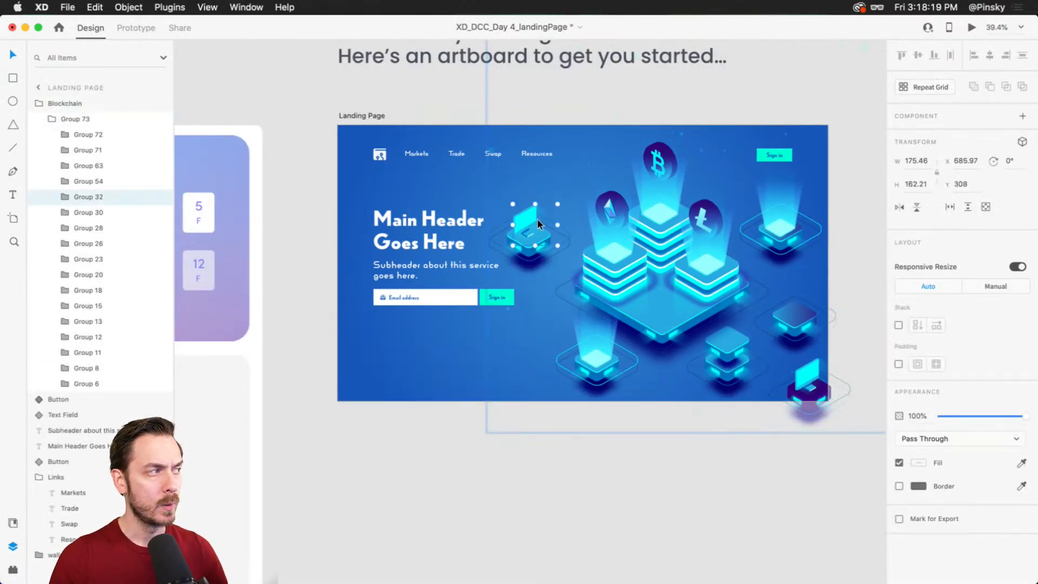
{"action": "left_click_drag", "start_coordinate": [505, 178], "coordinate": [541, 231]}
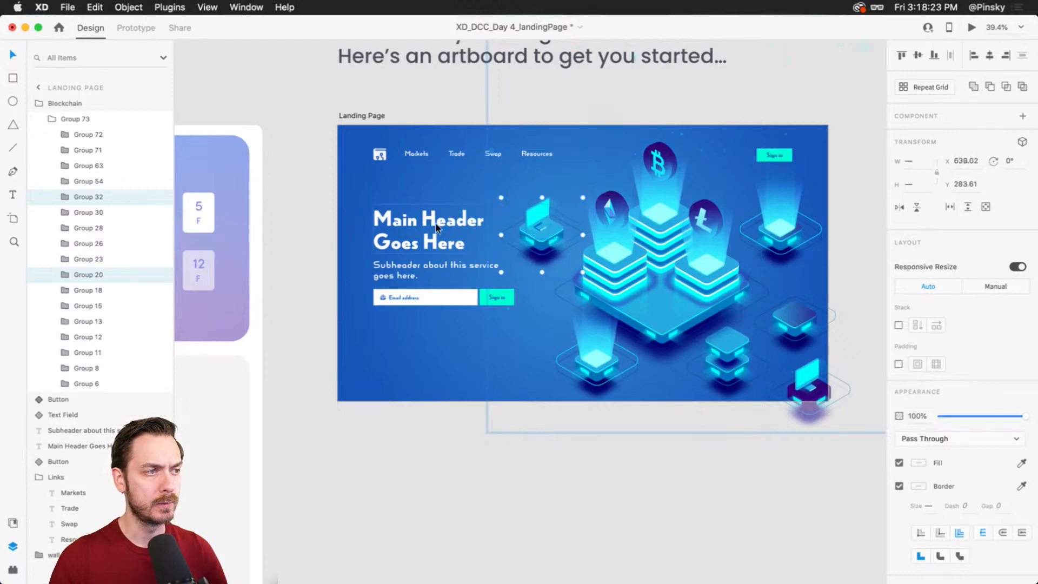
Step: Increase the font size of the "Main Header Goes Here" text
{"action": "left_click", "coordinate": [435, 222]}
{"action": "scroll", "coordinate": [435, 223], "scroll_direction": "up", "scroll_amount": 3}
{"action": "left_click", "coordinate": [914, 377]}
{"action": "key", "text": "Up"}
{"action": "key", "text": "Up"}
{"action": "key", "text": "Up"}
{"action": "key", "text": "Up"}
{"action": "key", "text": "Up"}
{"action": "key", "text": "Up"}
{"action": "key", "text": "Up"}
{"action": "key", "text": "Up"}
{"action": "key", "text": "Up"}
{"action": "key", "text": "Up"}
{"action": "key", "text": "Up"}
{"action": "key", "text": "Up"}
{"action": "key", "text": "Down"}
{"action": "key", "text": "Down"}
Step: Increase the main header's line spacing and realign it with the subheader, placing the subheader at X 140, Y 527
{"action": "left_click", "coordinate": [962, 396]}
{"action": "key", "text": "Up"}
{"action": "key", "text": "Up"}
{"action": "key", "text": "Up"}
{"action": "key", "text": "Up"}
{"action": "key", "text": "Up"}
{"action": "left_click_drag", "start_coordinate": [452, 215], "coordinate": [449, 202]}
{"action": "left_click_drag", "start_coordinate": [379, 291], "coordinate": [368, 286]}
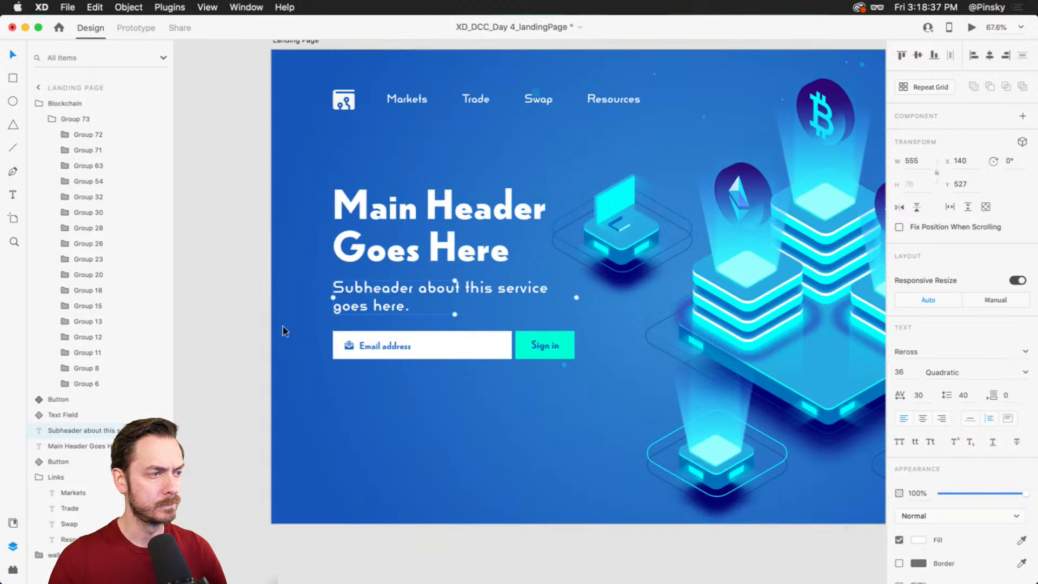
Step: Set the font size of the "Email address" placeholder inside the text field to 24
{"action": "left_click", "coordinate": [484, 331]}
{"action": "left_click_drag", "start_coordinate": [581, 373], "coordinate": [362, 341]}
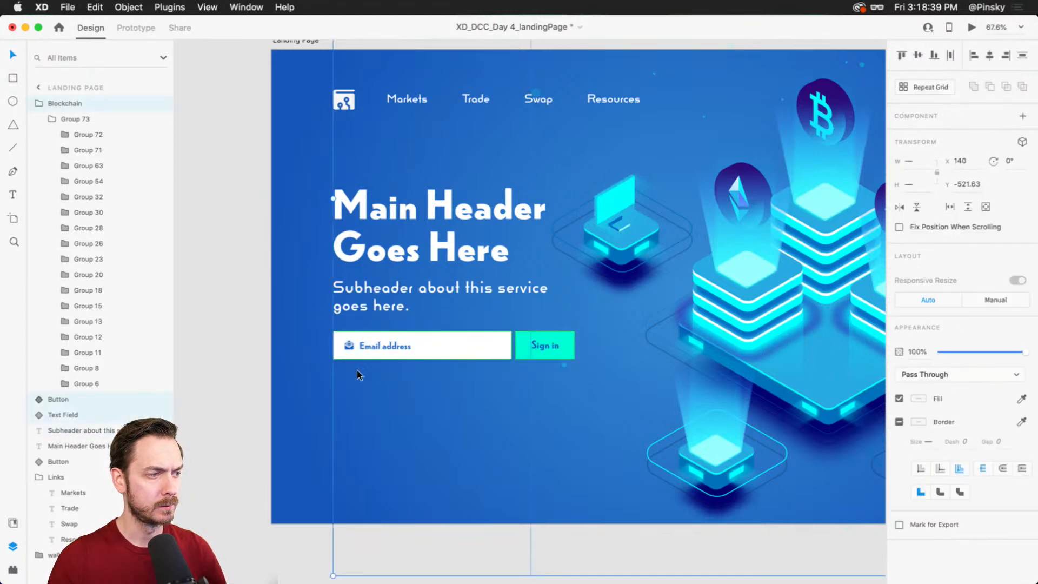
{"action": "left_click", "coordinate": [392, 349]}
{"action": "double_click", "coordinate": [390, 344]}
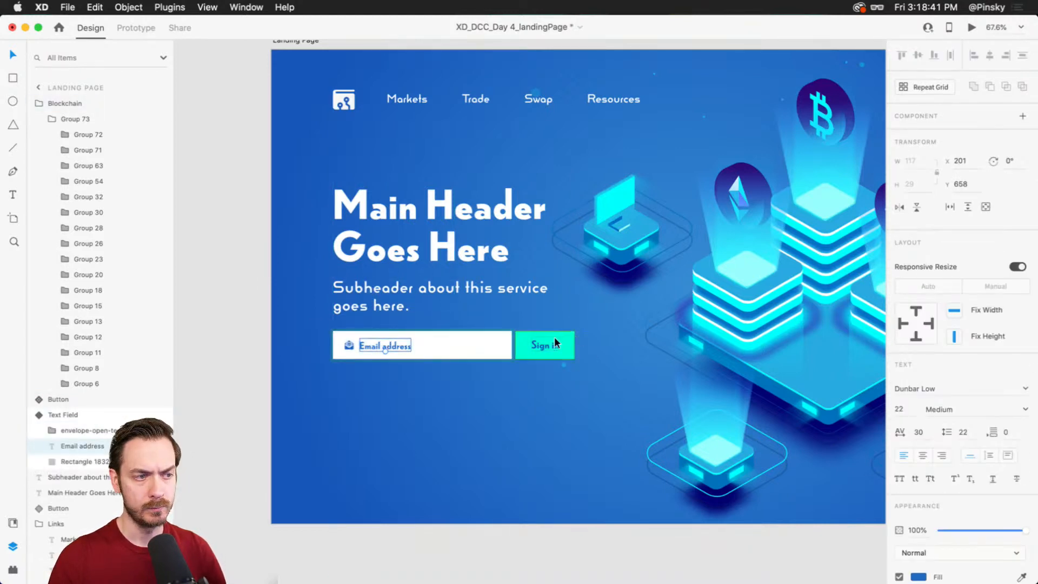
{"action": "left_click", "coordinate": [544, 346]}
{"action": "left_click", "coordinate": [388, 345]}
{"action": "key", "text": "Up"}
{"action": "key", "text": "Down"}
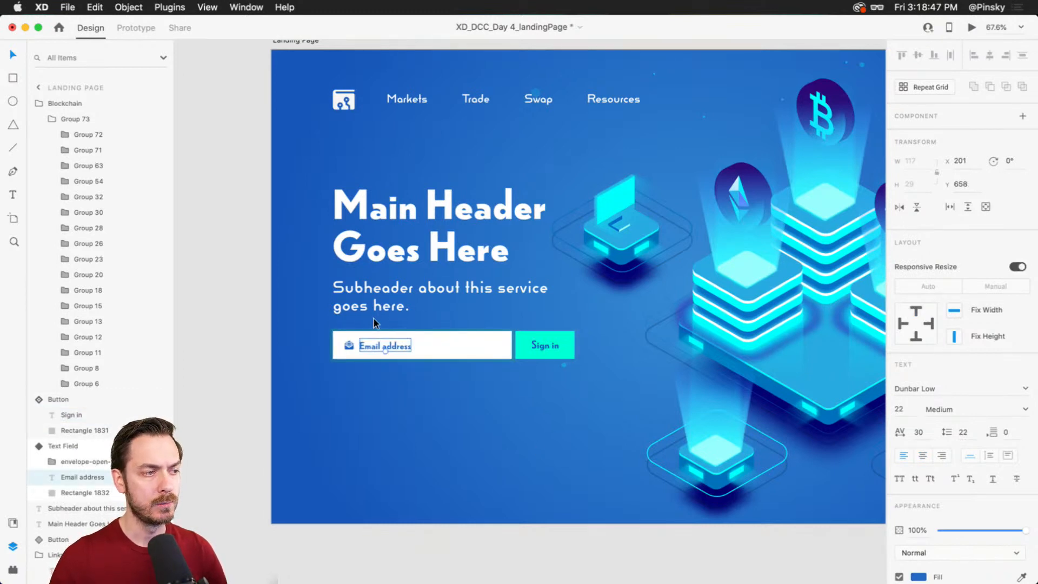
{"action": "scroll", "coordinate": [378, 325], "scroll_direction": "up", "scroll_amount": 5}
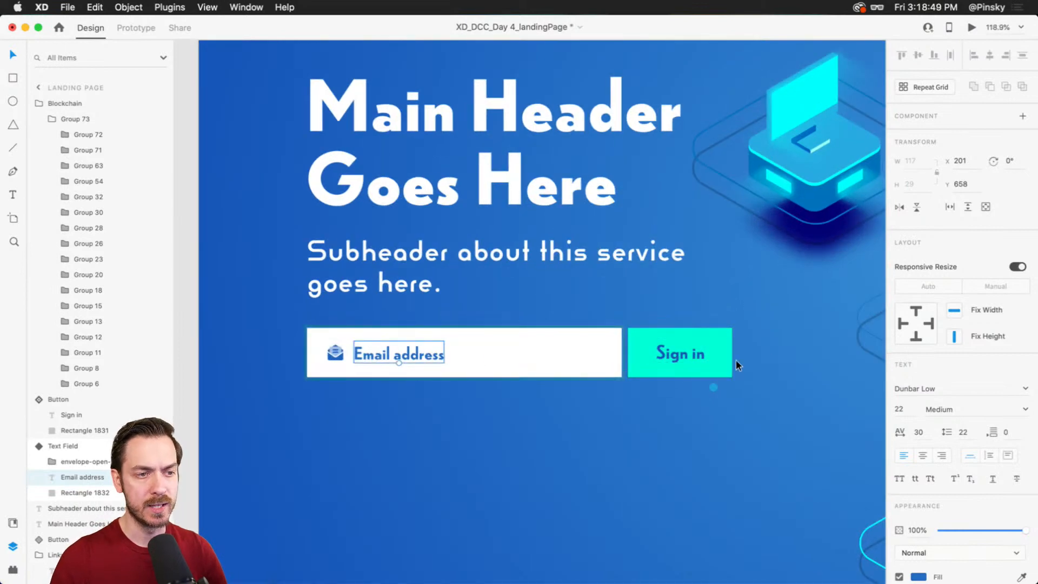
{"action": "type", "text": "24"}
{"action": "key", "text": "Return"}
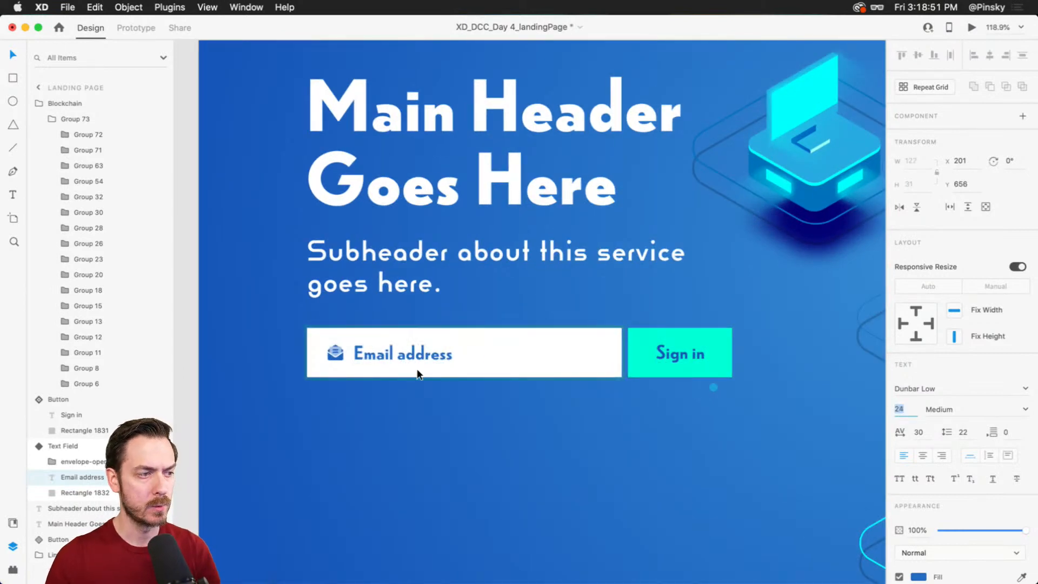
Step: Nudge the "Email address" placeholder text horizontally to X 202
{"action": "key", "text": "Left"}
{"action": "key", "text": "super+Return"}
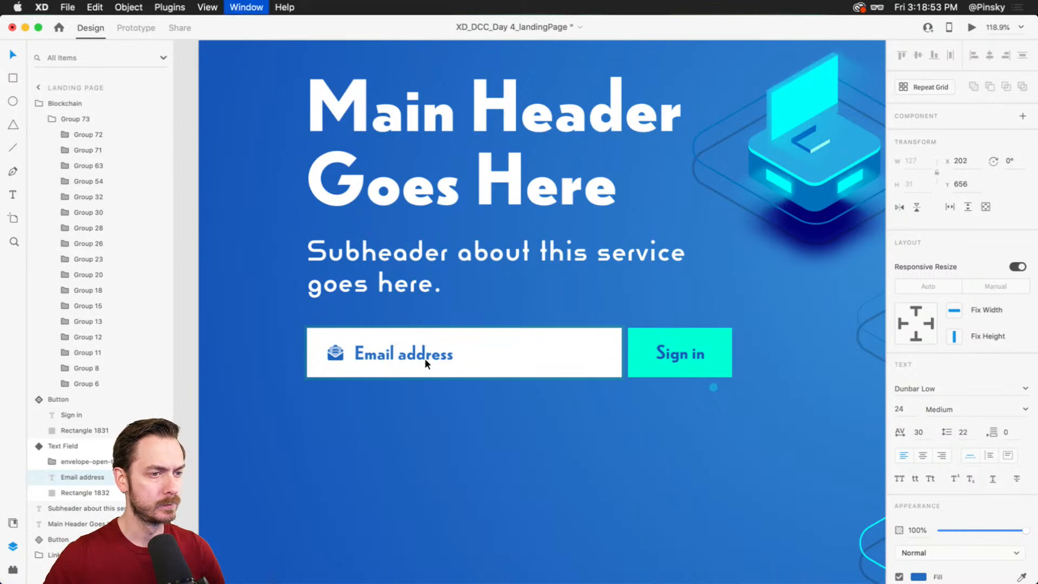
{"action": "key", "text": "super+w"}
{"action": "scroll", "coordinate": [440, 405], "scroll_direction": "down", "scroll_amount": 5}
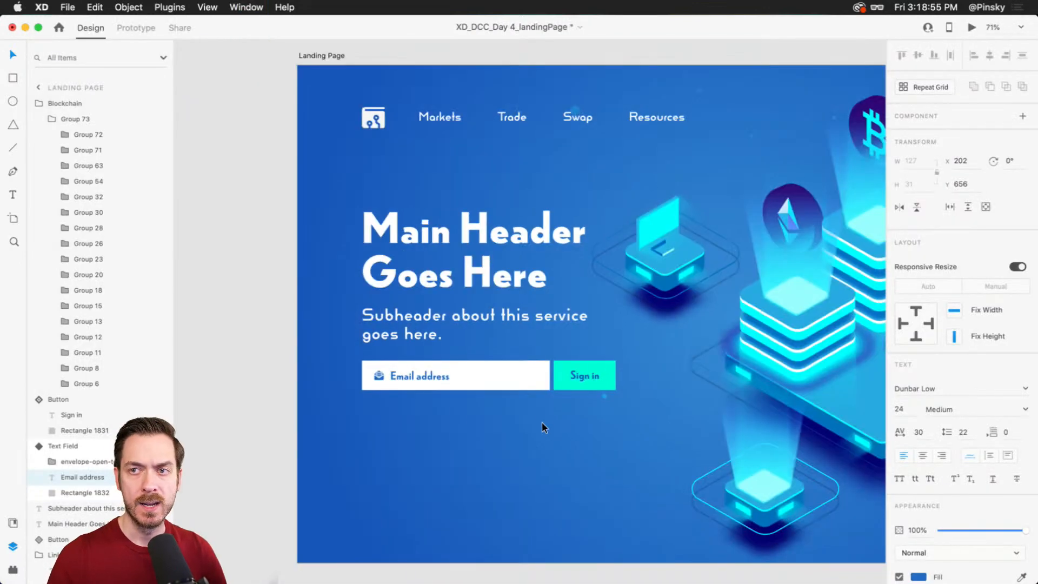
Step: Add the text "Connect with us!" near the artboard's lower-left corner, below the email field
{"action": "scroll", "coordinate": [532, 423], "scroll_direction": "down", "scroll_amount": 3}
{"action": "left_click", "coordinate": [382, 401]}
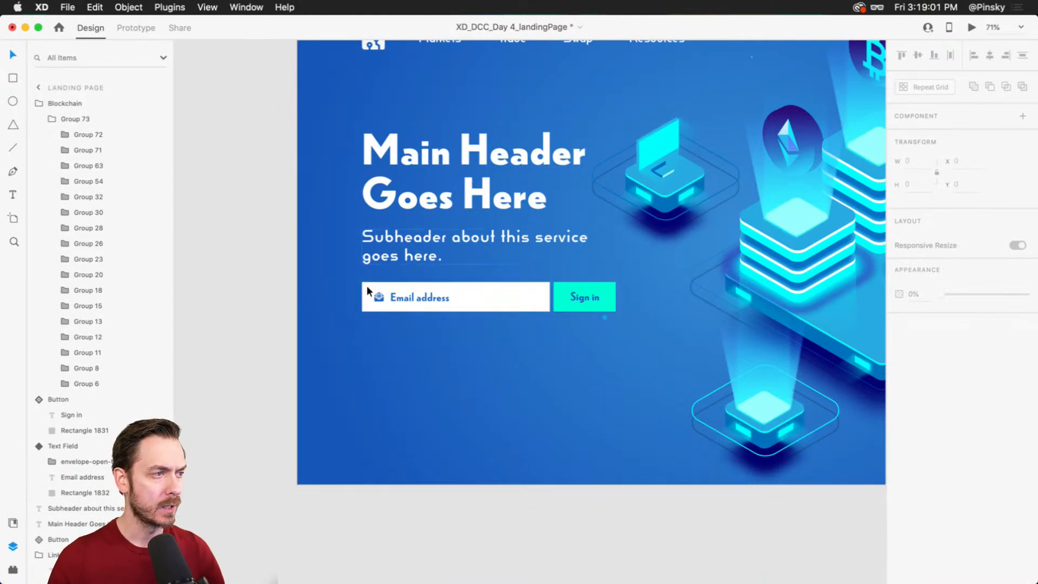
{"action": "key", "text": "t"}
{"action": "left_click", "coordinate": [364, 457]}
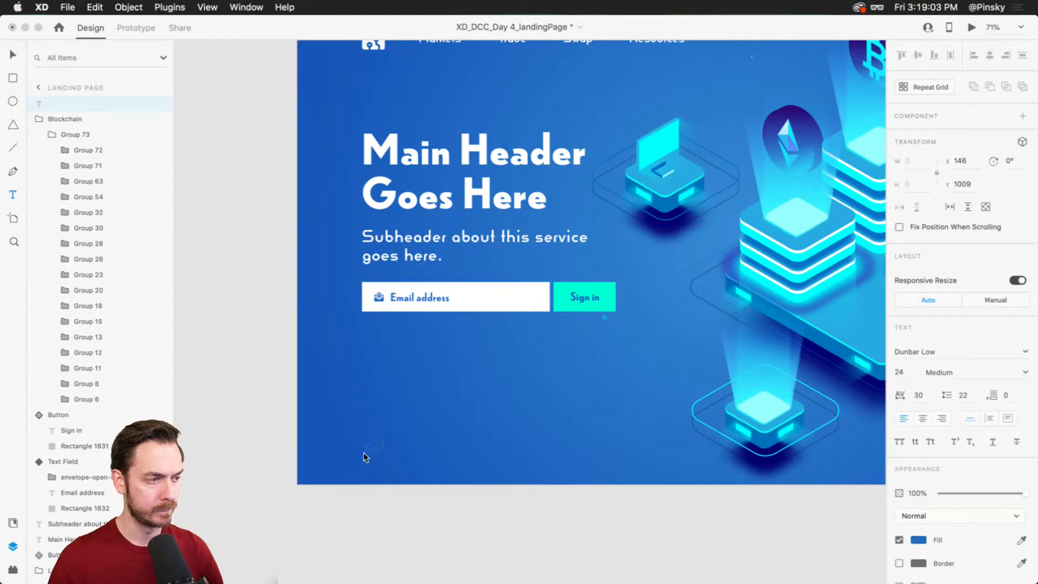
{"action": "type", "text": "Connect with us!"}
{"action": "key", "text": "Escape"}
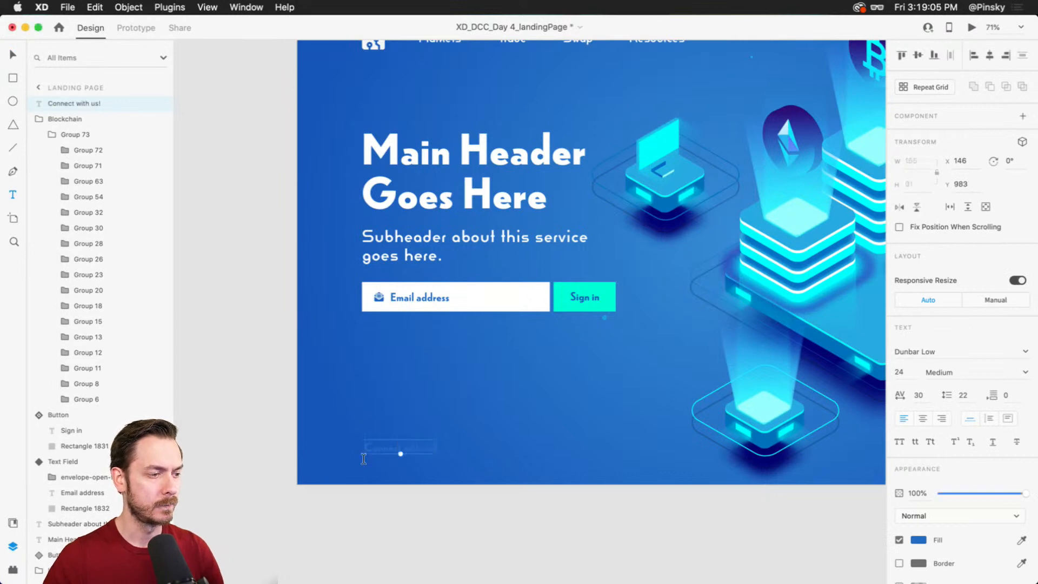
Step: Change the "Connect with us!" text fill to white
{"action": "left_click", "coordinate": [917, 541]}
{"action": "left_click_drag", "start_coordinate": [810, 448], "coordinate": [683, 330]}
{"action": "left_click", "coordinate": [959, 344]}
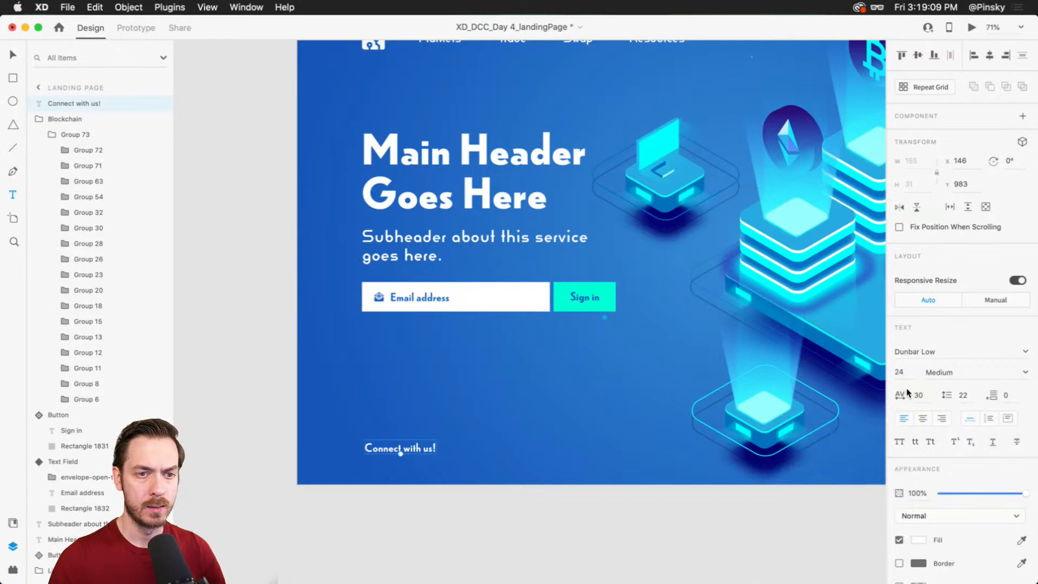
Step: Set the "Connect with us!" font size to 26 and align the text with the email field at X 140, Y 992
{"action": "left_click", "coordinate": [907, 374]}
{"action": "left_click", "coordinate": [14, 54]}
{"action": "key", "text": "super+Return"}
{"action": "key", "text": "Escape"}
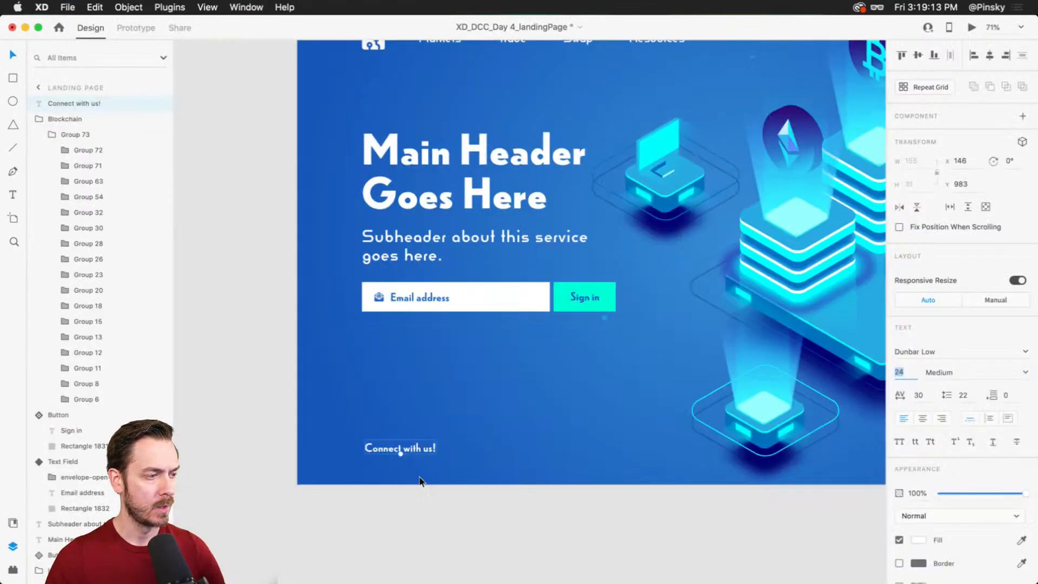
{"action": "key", "text": "Up"}
{"action": "key", "text": "Up"}
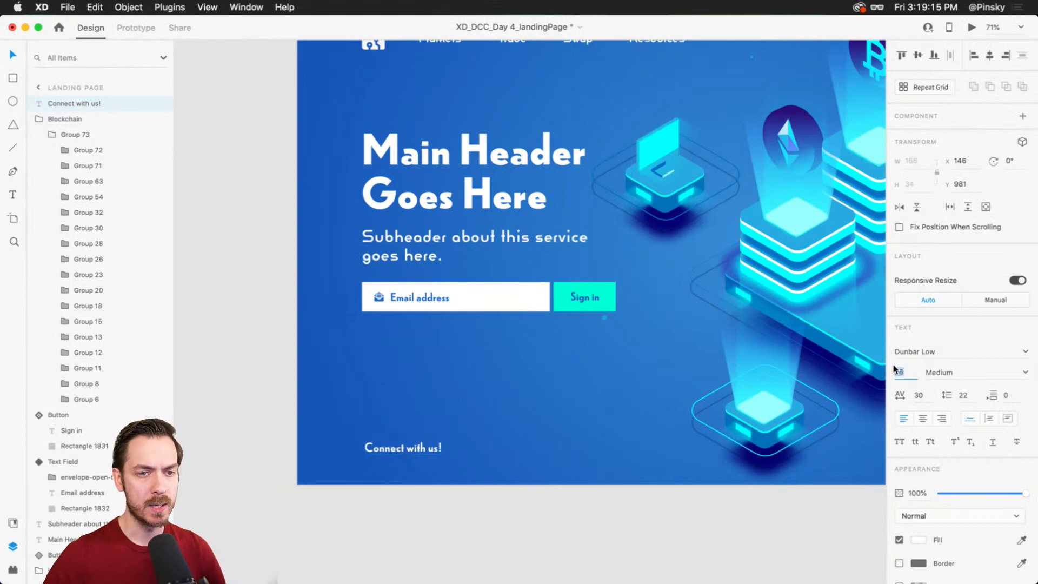
{"action": "scroll", "coordinate": [402, 445], "scroll_direction": "up", "scroll_amount": 3}
{"action": "left_click_drag", "start_coordinate": [402, 447], "coordinate": [414, 369]}
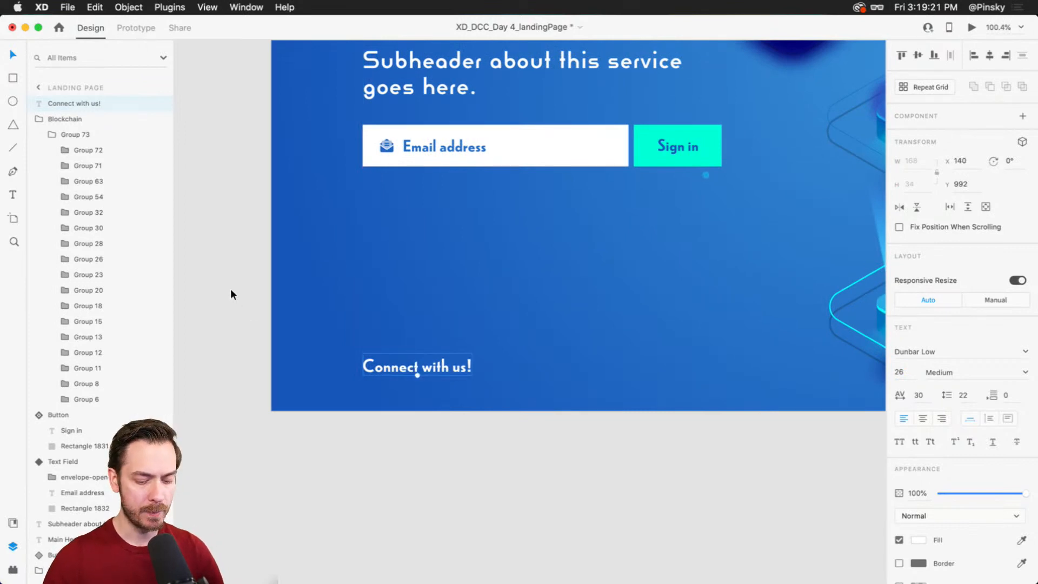
Step: Open the Icons 4 Design plugin and search it for "twitter"
{"action": "key", "text": "alt+shift+p"}
{"action": "double_click", "coordinate": [96, 120]}
{"action": "type", "text": "ic"}
{"action": "type", "text": "twitter"}
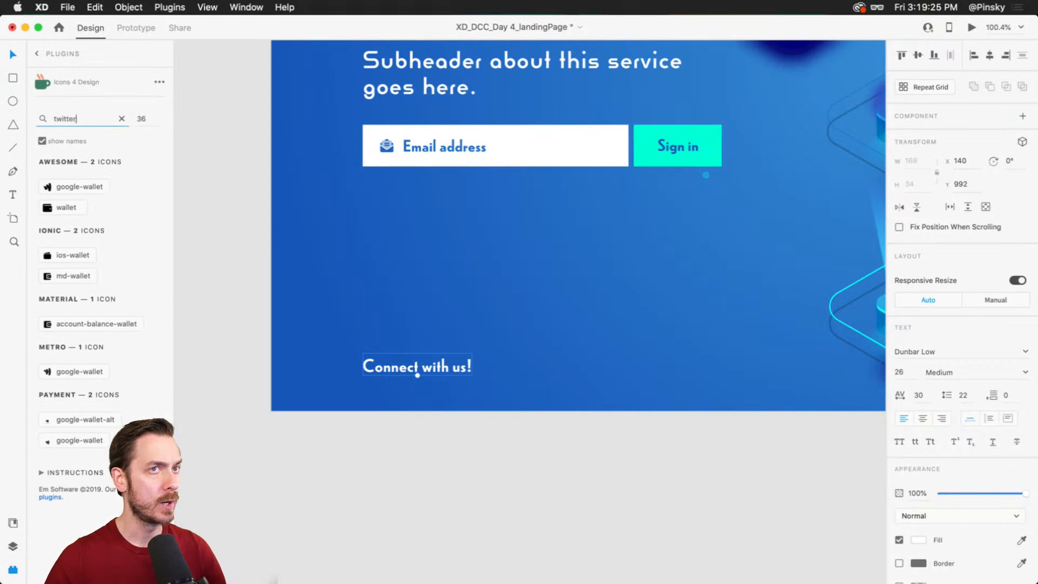
Step: Insert the Awesome twitter icon and place it just right of "Connect with us!" at X 334, Y 994.38
{"action": "left_click", "coordinate": [74, 204]}
{"action": "left_click_drag", "start_coordinate": [529, 307], "coordinate": [638, 430]}
{"action": "left_click", "coordinate": [468, 303]}
{"action": "left_click_drag", "start_coordinate": [533, 306], "coordinate": [476, 293]}
{"action": "scroll", "coordinate": [691, 486], "scroll_direction": "down", "scroll_amount": 10}
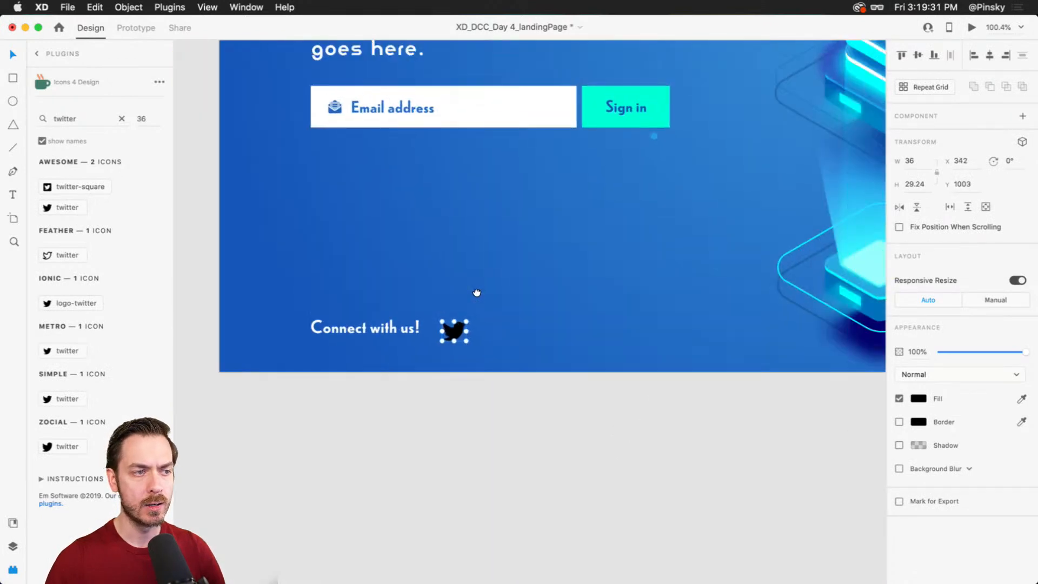
{"action": "left_click_drag", "start_coordinate": [455, 333], "coordinate": [448, 324]}
{"action": "left_click_drag", "start_coordinate": [321, 116], "coordinate": [313, 203]}
{"action": "left_click_drag", "start_coordinate": [397, 331], "coordinate": [457, 236]}
{"action": "left_click_drag", "start_coordinate": [508, 322], "coordinate": [502, 316]}
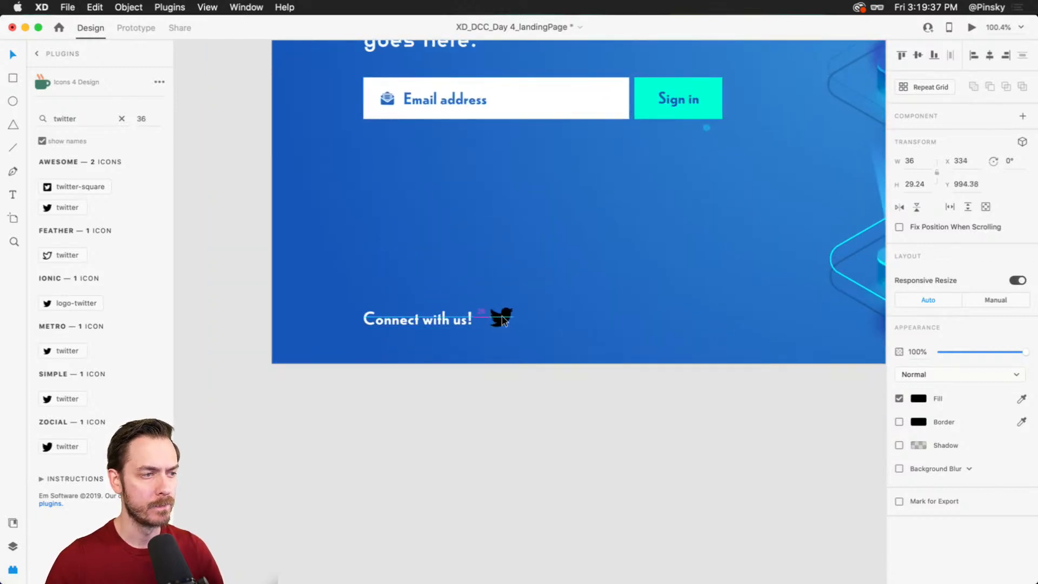
Step: Fill the Twitter icon with white #FFFFFF and shift it to X 336
{"action": "left_click", "coordinate": [918, 399]}
{"action": "left_click_drag", "start_coordinate": [810, 387], "coordinate": [753, 326]}
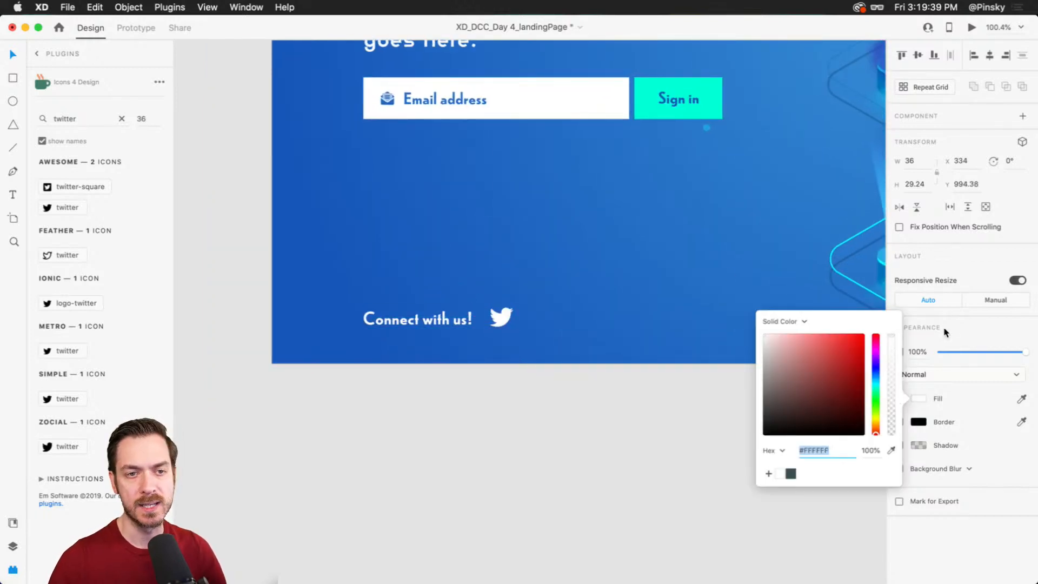
{"action": "left_click", "coordinate": [951, 338]}
{"action": "left_click_drag", "start_coordinate": [503, 313], "coordinate": [502, 314]}
Step: Search the icons for "facebook", insert the facebook-f icon and place it right of the Twitter icon at X 407.86, Y 991
{"action": "double_click", "coordinate": [65, 119]}
{"action": "type", "text": "facebook"}
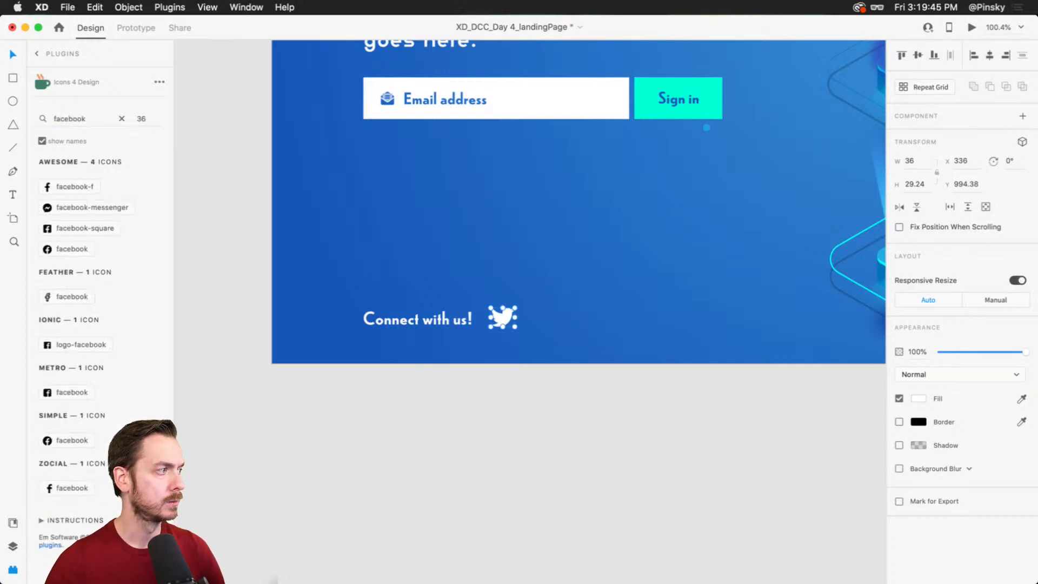
{"action": "left_click", "coordinate": [57, 189]}
{"action": "left_click_drag", "start_coordinate": [521, 310], "coordinate": [537, 311]}
Step: Fill the Facebook icon with white #FFFFFF
{"action": "left_click", "coordinate": [918, 399]}
{"action": "left_click_drag", "start_coordinate": [809, 381], "coordinate": [763, 332]}
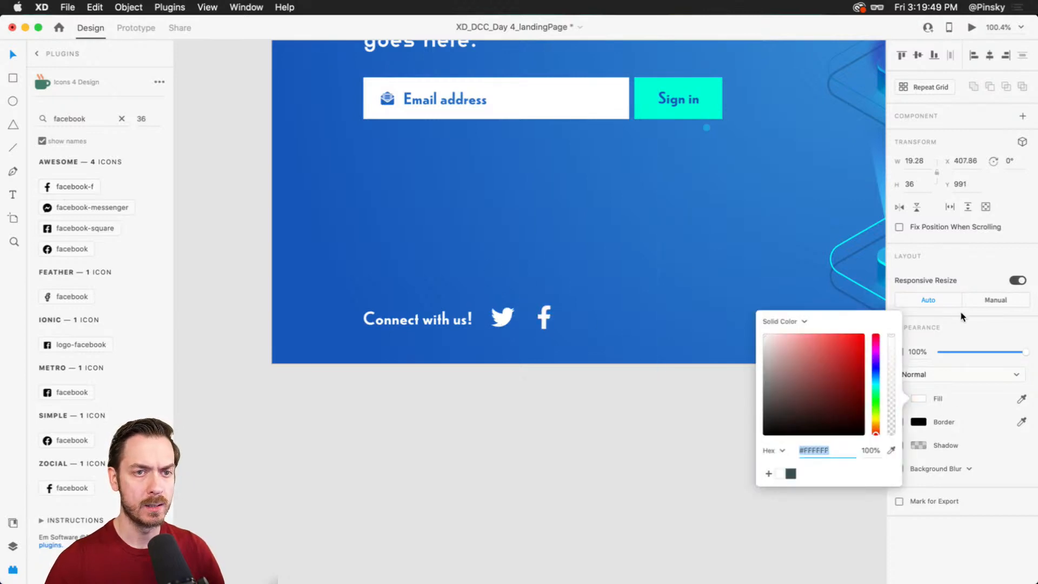
{"action": "left_click", "coordinate": [964, 314]}
Step: Search the icons for "telegram", insert the round telegram icon and move it right of the Facebook icon to X 521.13
{"action": "double_click", "coordinate": [84, 126]}
{"action": "type", "text": "tel"}
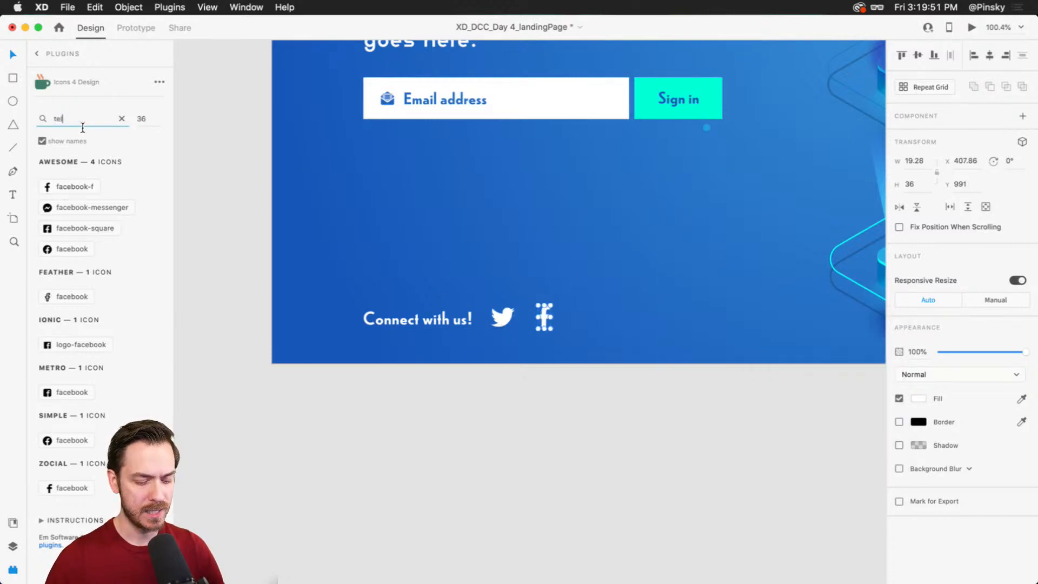
{"action": "type", "text": "egraph"}
{"action": "key", "text": "BackSpace"}
{"action": "key", "text": "BackSpace"}
{"action": "type", "text": "m"}
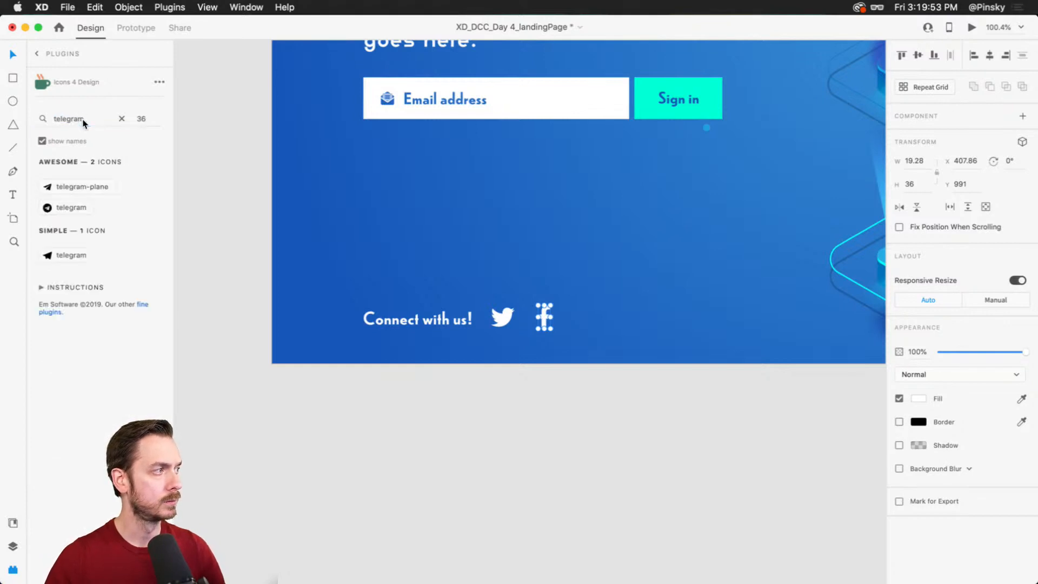
{"action": "left_click", "coordinate": [67, 207]}
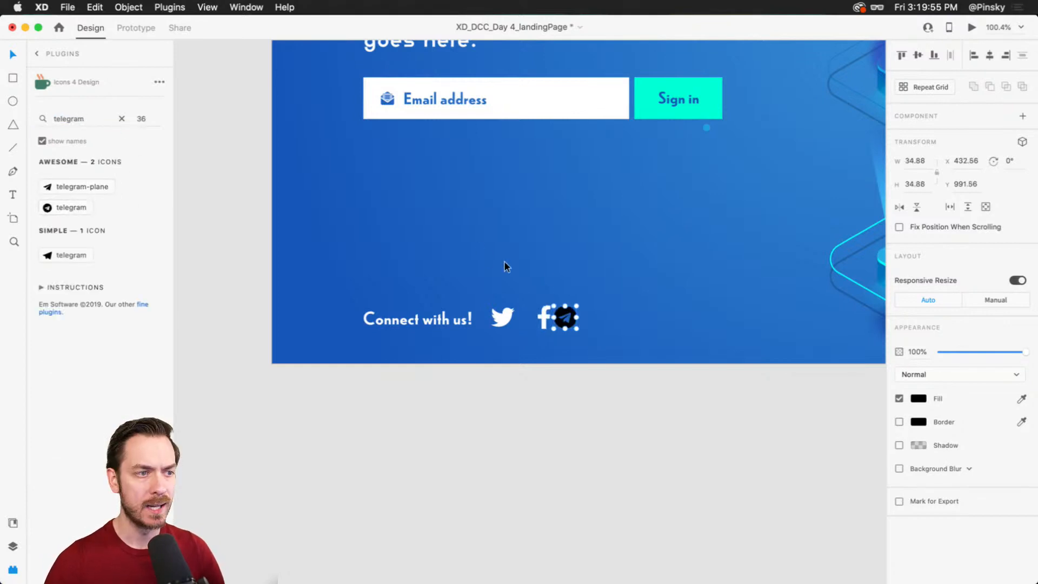
{"action": "left_click", "coordinate": [583, 311]}
{"action": "left_click_drag", "start_coordinate": [562, 309], "coordinate": [620, 309]}
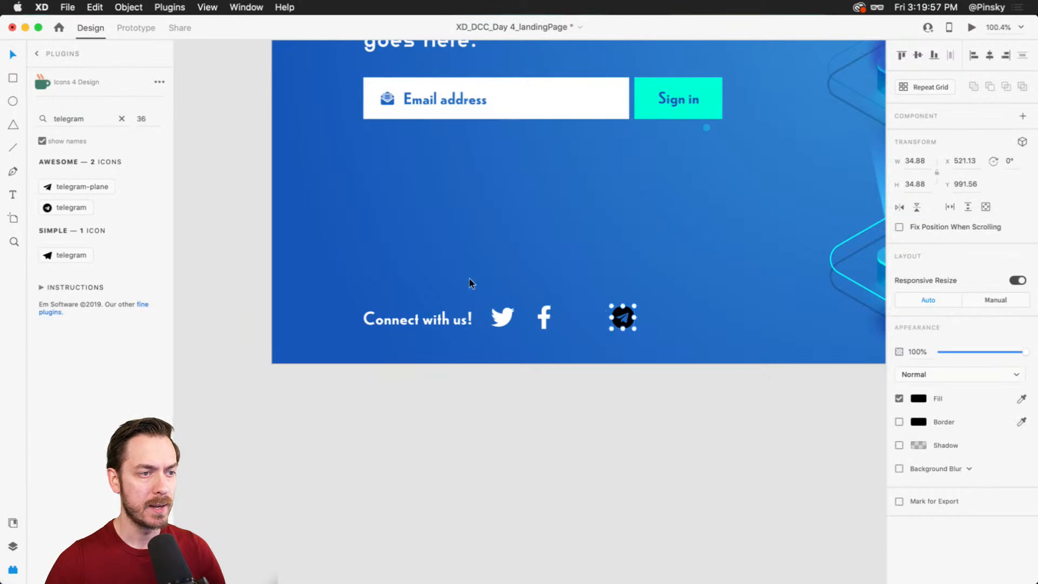
Step: Search the icons for "discord" and insert the Awesome discord icon beside the Telegram icon
{"action": "double_click", "coordinate": [69, 120]}
{"action": "type", "text": "discord"}
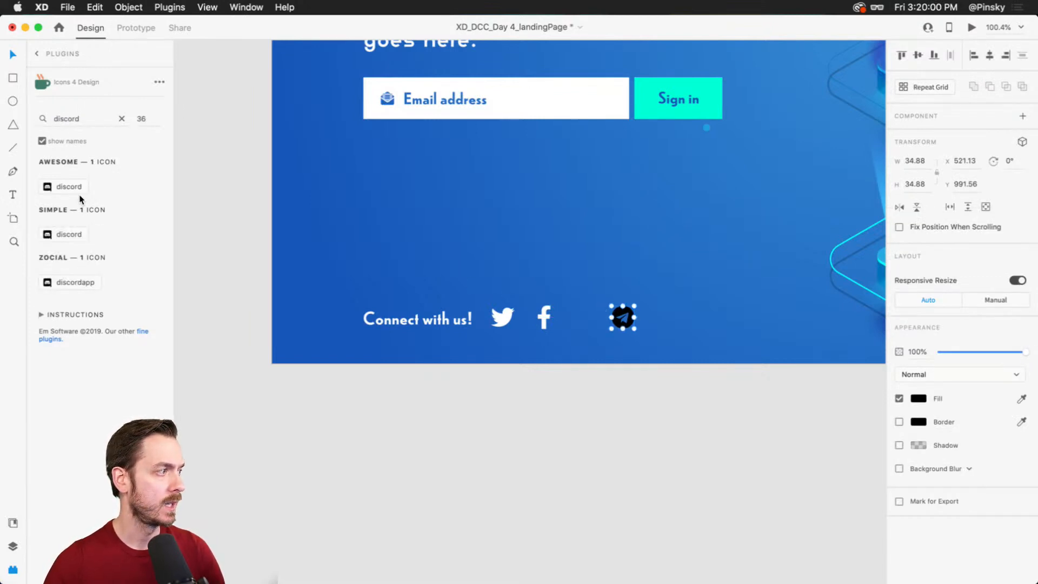
{"action": "left_click", "coordinate": [77, 188]}
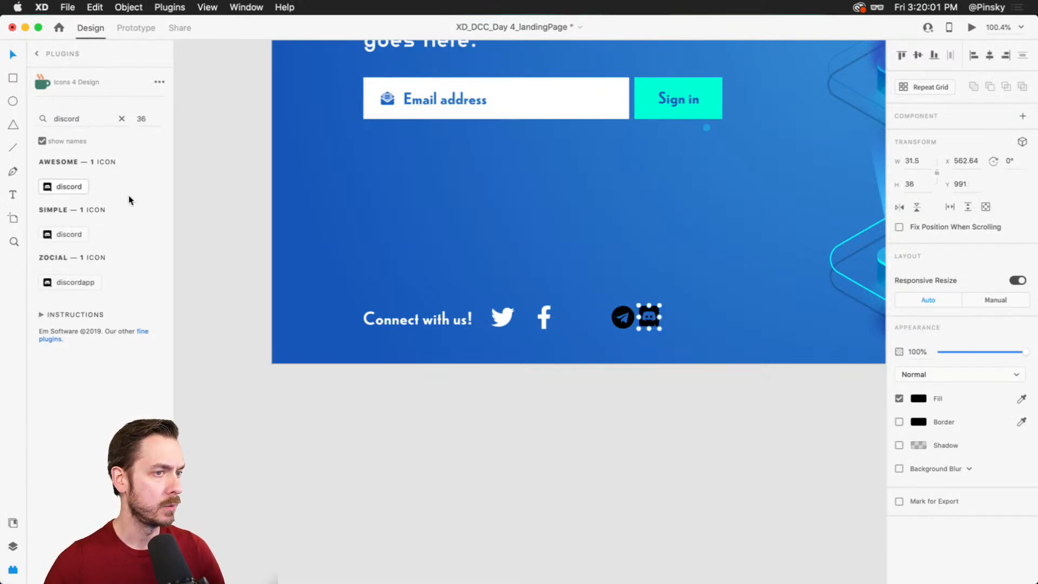
Step: Fill both the Telegram and Discord icons with white
{"action": "left_click_drag", "start_coordinate": [676, 291], "coordinate": [600, 320]}
{"action": "left_click", "coordinate": [918, 399]}
{"action": "left_click", "coordinate": [752, 409]}
{"action": "left_click_drag", "start_coordinate": [602, 278], "coordinate": [663, 334]}
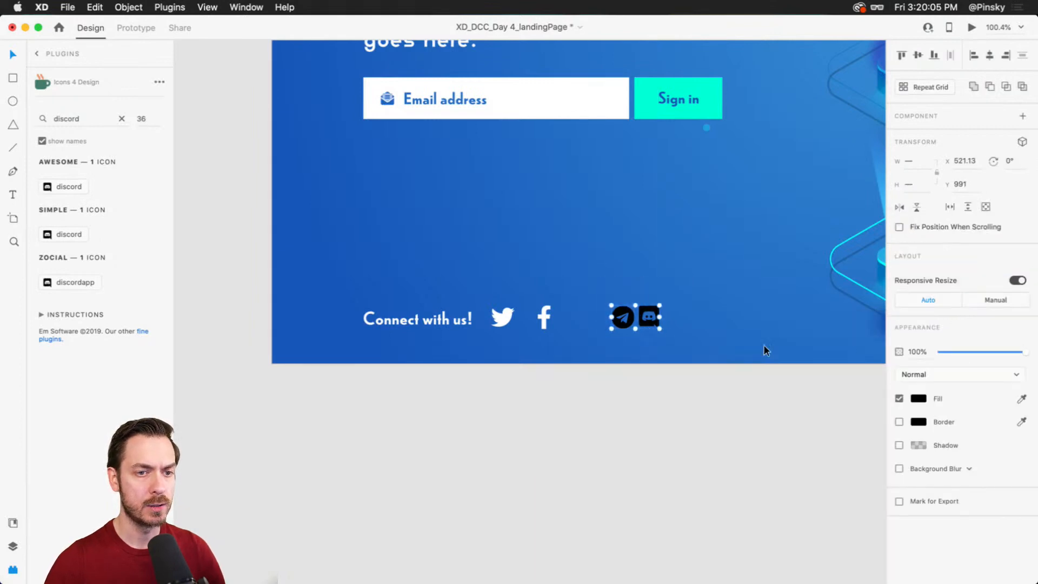
{"action": "left_click", "coordinate": [918, 399]}
{"action": "left_click_drag", "start_coordinate": [810, 375], "coordinate": [758, 328]}
{"action": "left_click", "coordinate": [582, 439]}
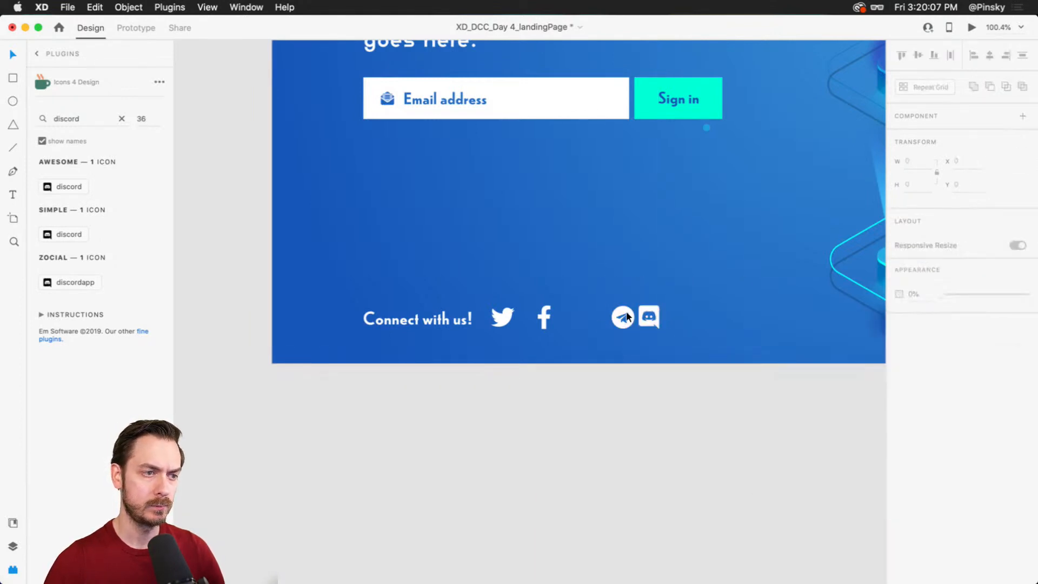
Step: Move the Telegram icon closer to the Facebook icon and place the Discord icon to its right at X 525.88, Y 991
{"action": "left_click_drag", "start_coordinate": [622, 311], "coordinate": [578, 303]}
{"action": "left_click_drag", "start_coordinate": [649, 309], "coordinate": [627, 309]}
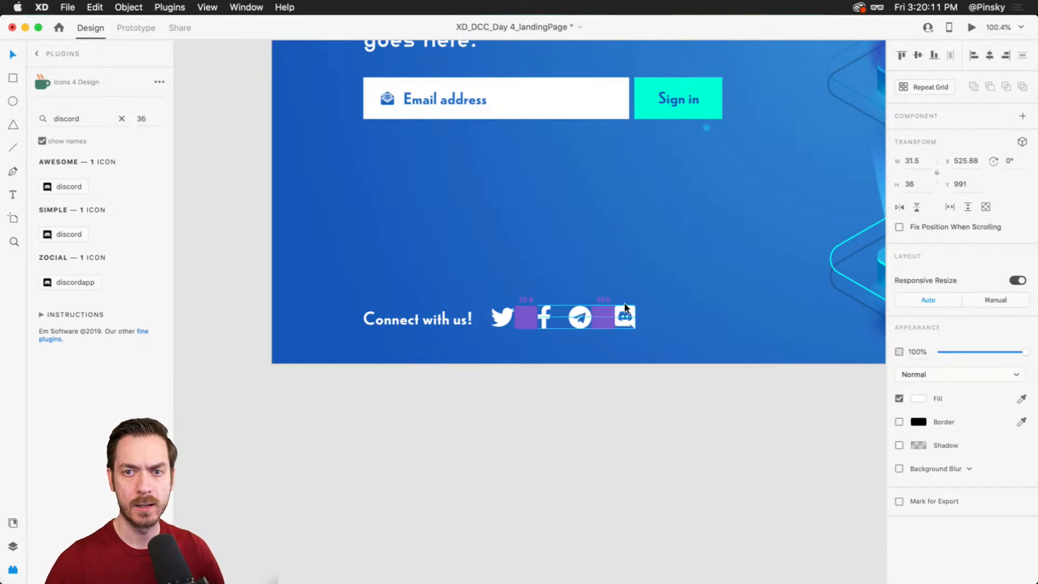
{"action": "left_click_drag", "start_coordinate": [625, 307], "coordinate": [624, 310]}
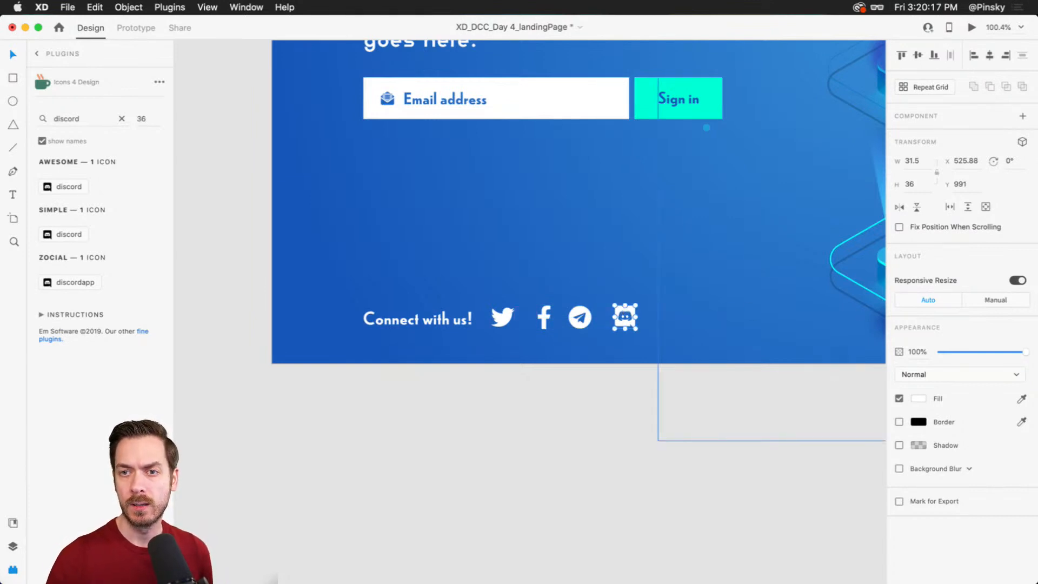
{"action": "key", "text": "super+Tab"}
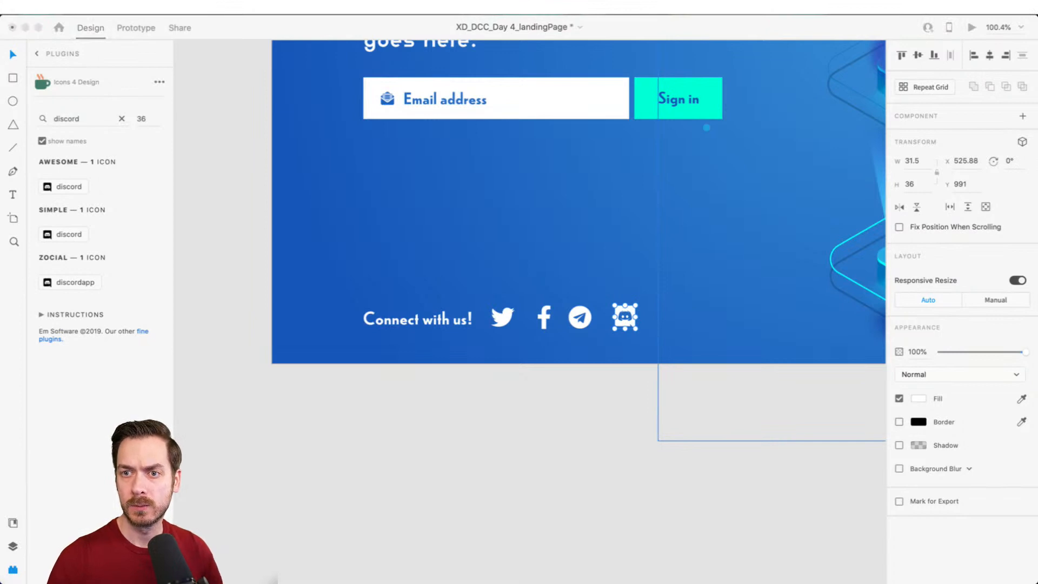
{"action": "key", "text": "super+Tab"}
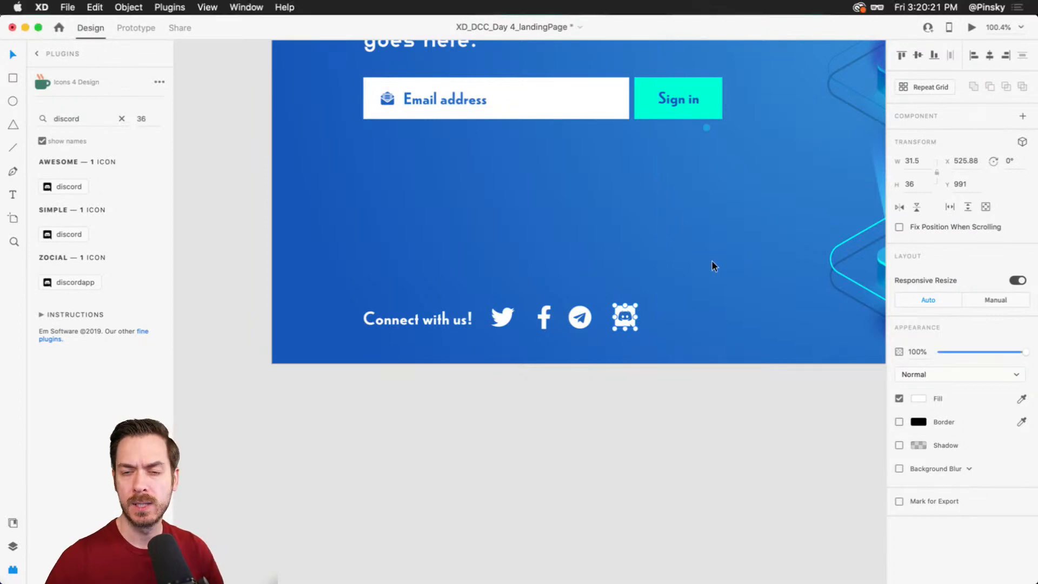
{"action": "left_click", "coordinate": [679, 264]}
Step: Try rounding the corners of the Sign in button in the page header to a radius of 26, and undo it
{"action": "scroll", "coordinate": [679, 264], "scroll_direction": "down", "scroll_amount": 5}
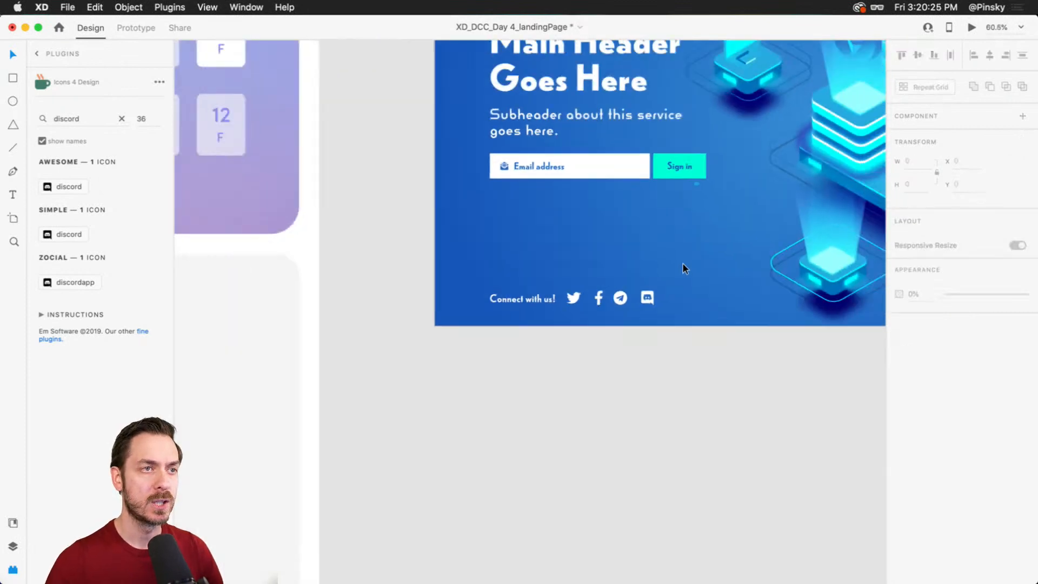
{"action": "left_click_drag", "start_coordinate": [706, 201], "coordinate": [620, 263]}
{"action": "left_click_drag", "start_coordinate": [562, 247], "coordinate": [279, 341]}
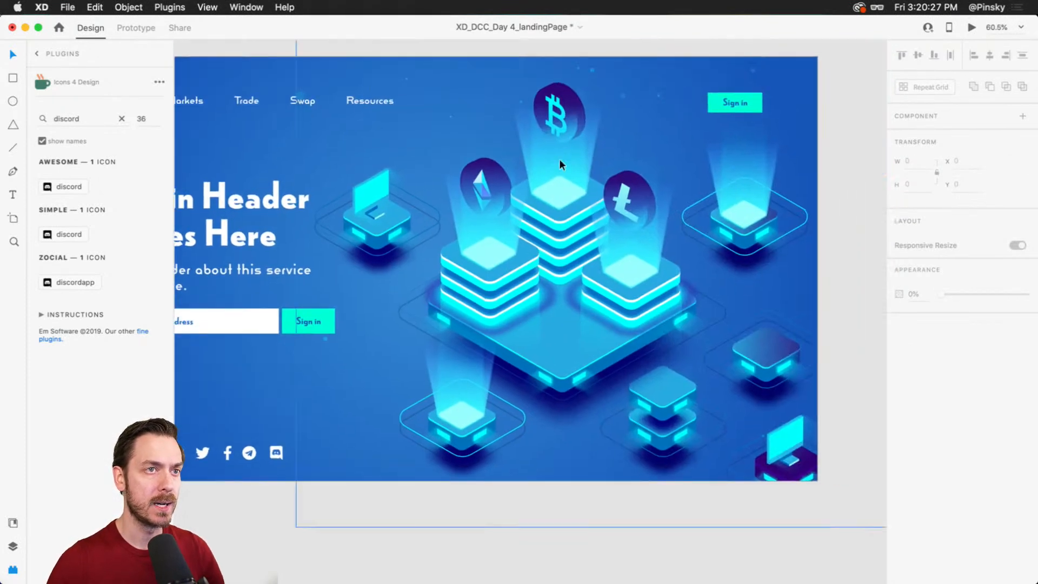
{"action": "left_click", "coordinate": [750, 101]}
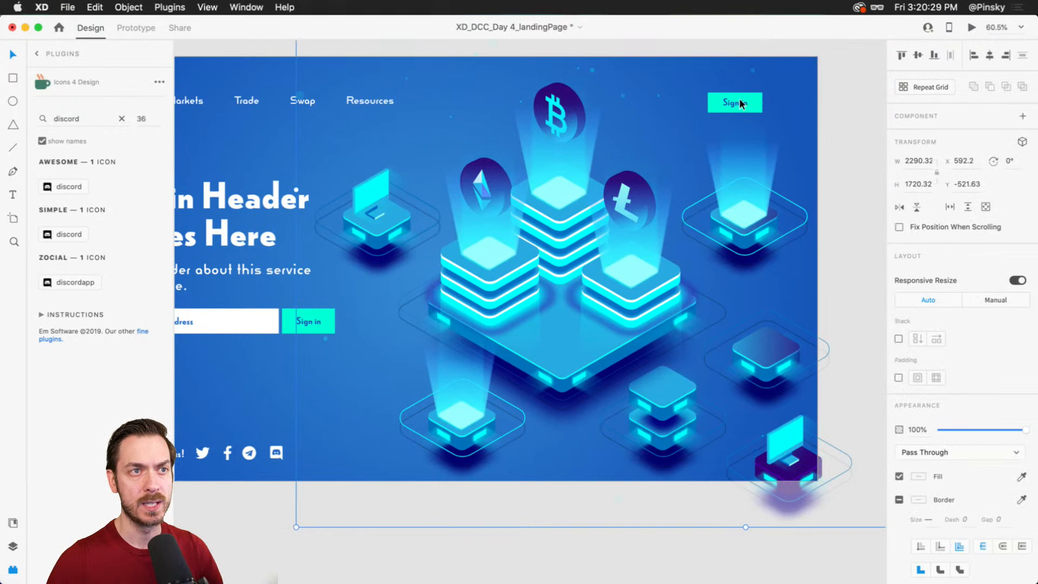
{"action": "double_click", "coordinate": [738, 98]}
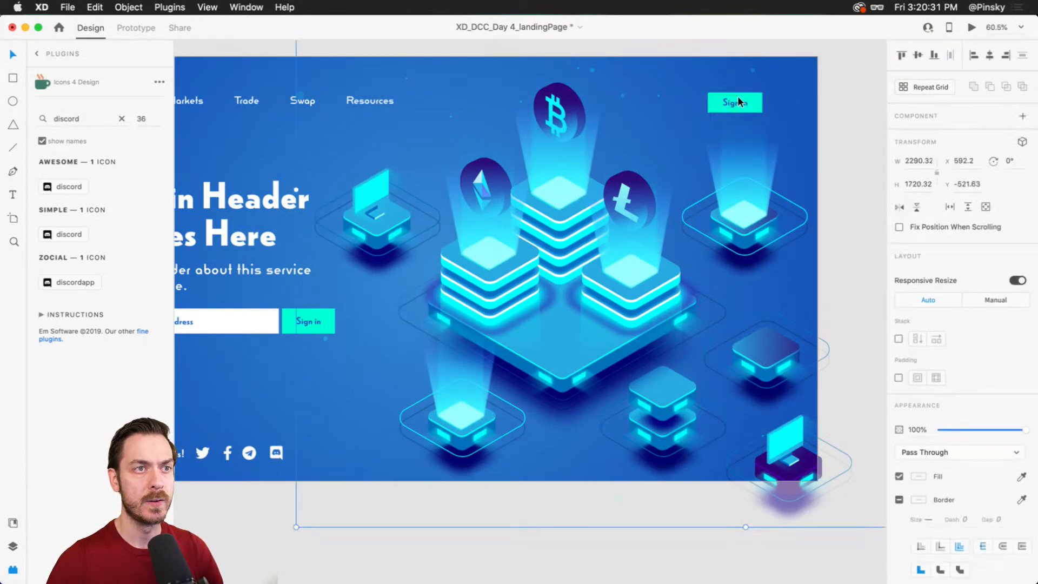
{"action": "double_click", "coordinate": [748, 93]}
{"action": "left_click", "coordinate": [753, 94]}
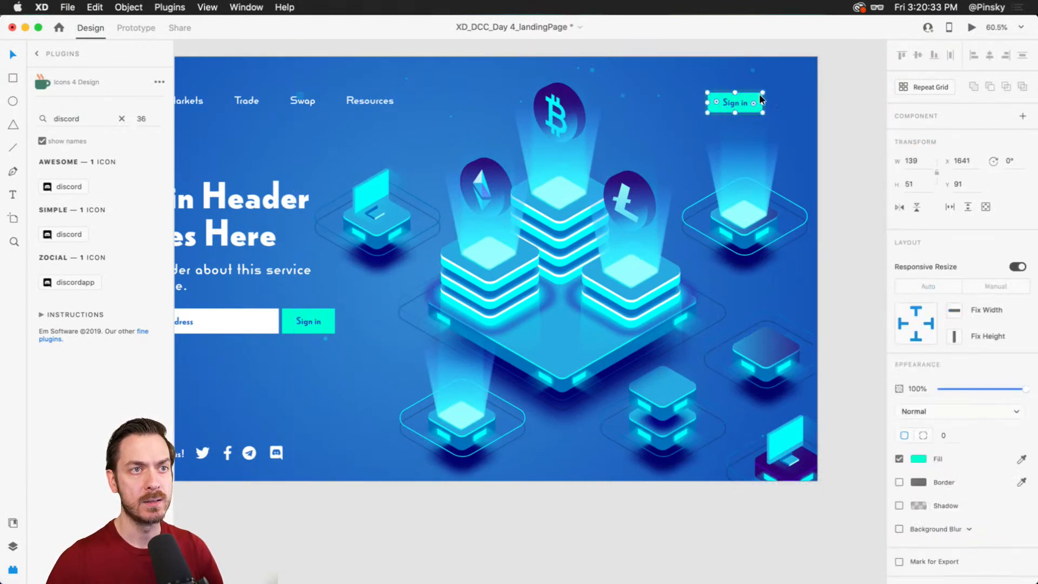
{"action": "left_click_drag", "start_coordinate": [754, 99], "coordinate": [736, 90]}
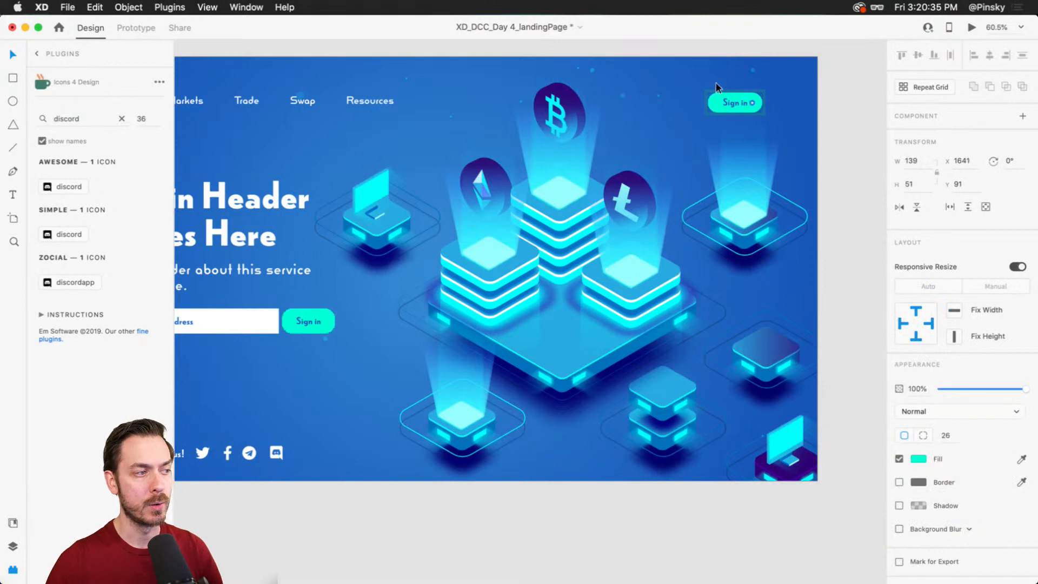
{"action": "key", "text": "super+z"}
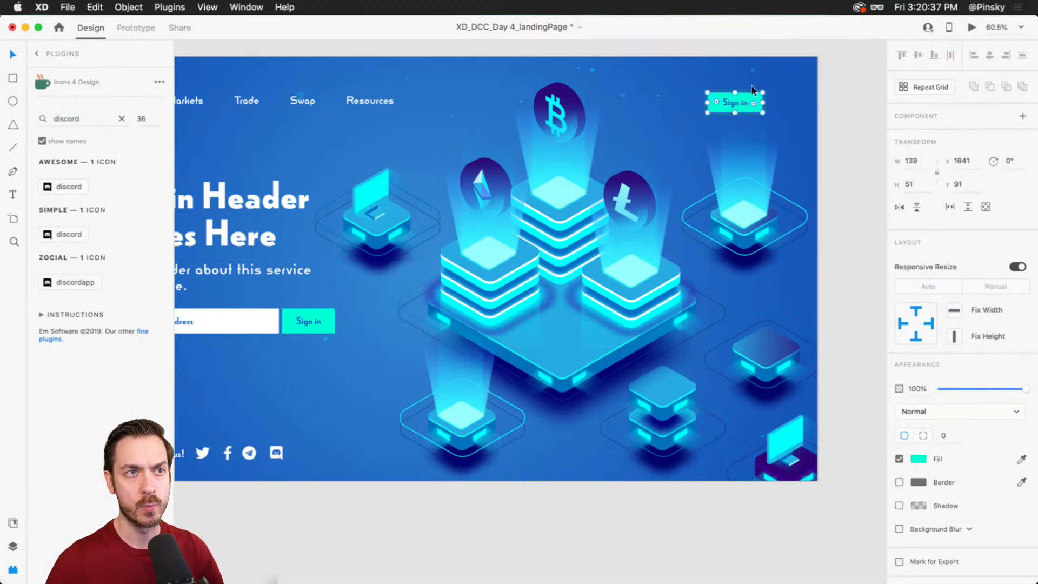
Step: Try a white #FFFFFF fill on the header button's Sign in text, and undo the colour change
{"action": "left_click", "coordinate": [743, 95]}
{"action": "double_click", "coordinate": [743, 94]}
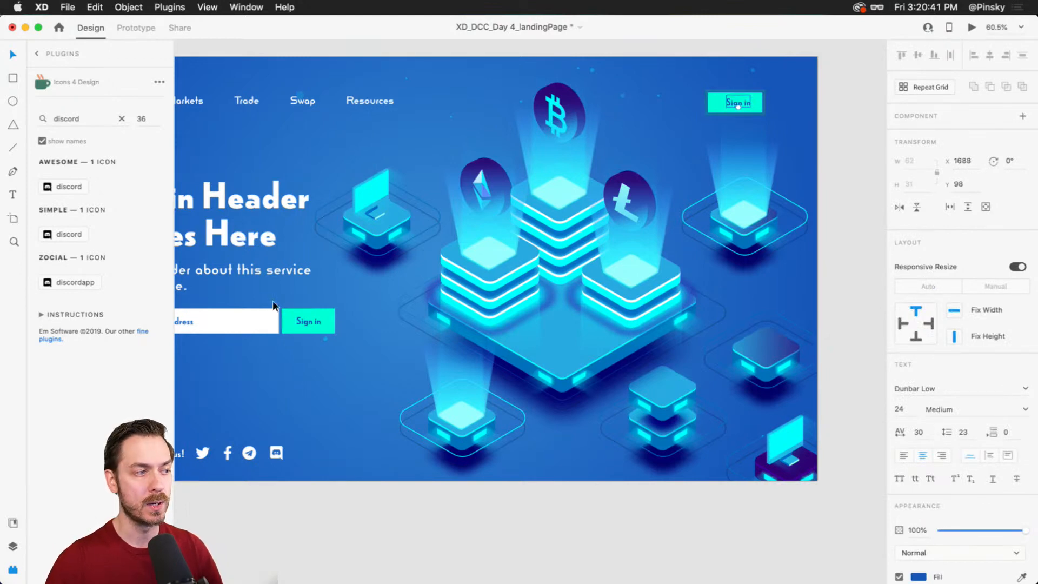
{"action": "scroll", "coordinate": [293, 343], "scroll_direction": "up", "scroll_amount": 5}
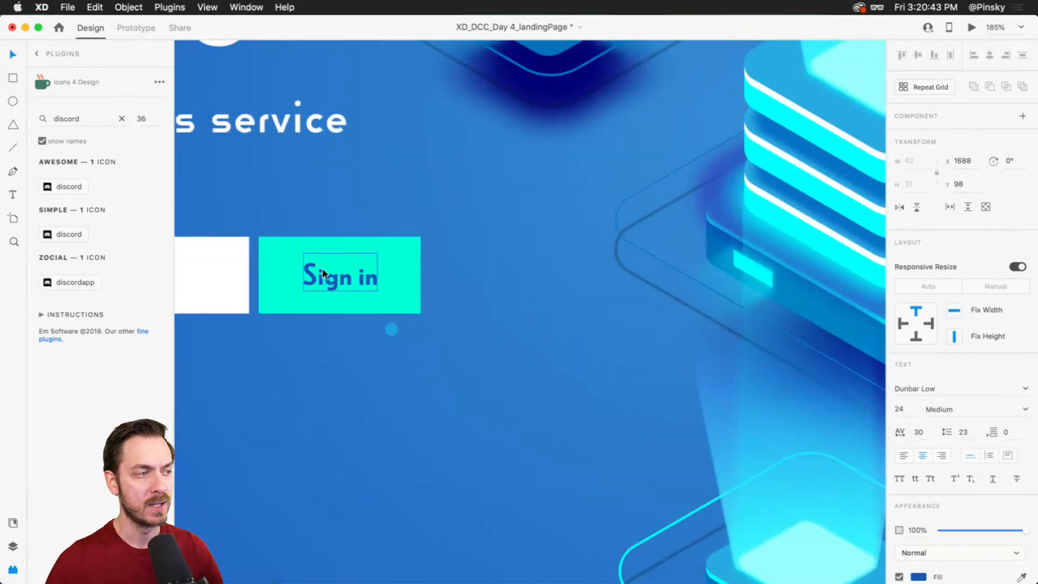
{"action": "scroll", "coordinate": [275, 258], "scroll_direction": "down", "scroll_amount": 5}
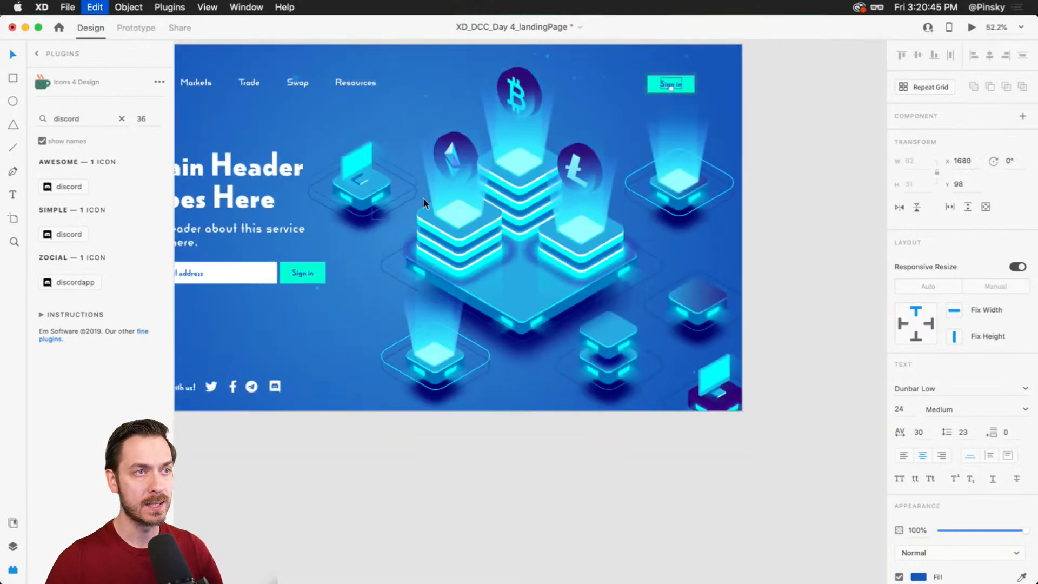
{"action": "scroll", "coordinate": [695, 70], "scroll_direction": "up", "scroll_amount": 2}
{"action": "scroll", "coordinate": [699, 101], "scroll_direction": "up", "scroll_amount": 3}
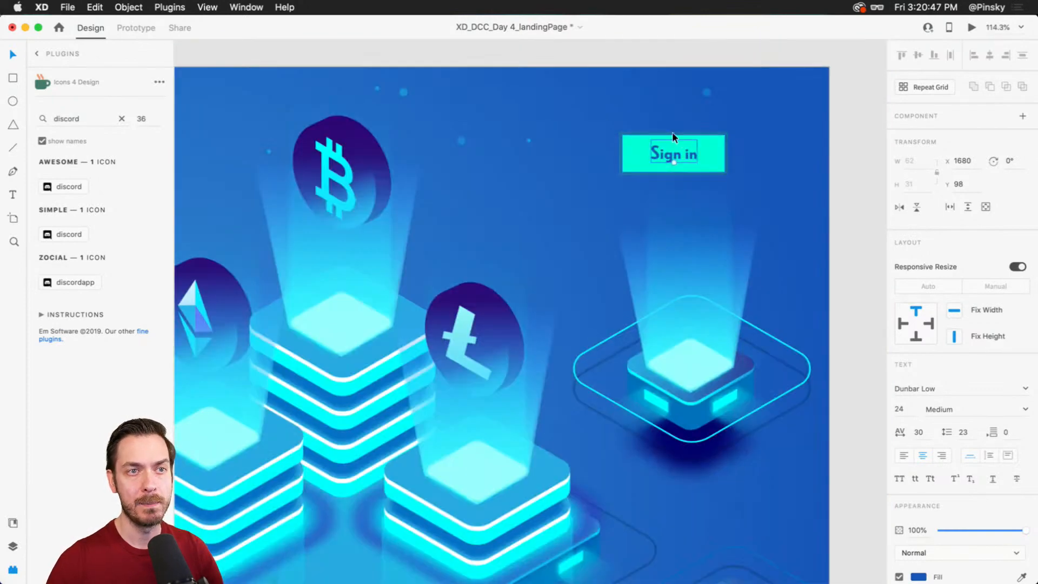
{"action": "scroll", "coordinate": [595, 156], "scroll_direction": "left", "scroll_amount": 3}
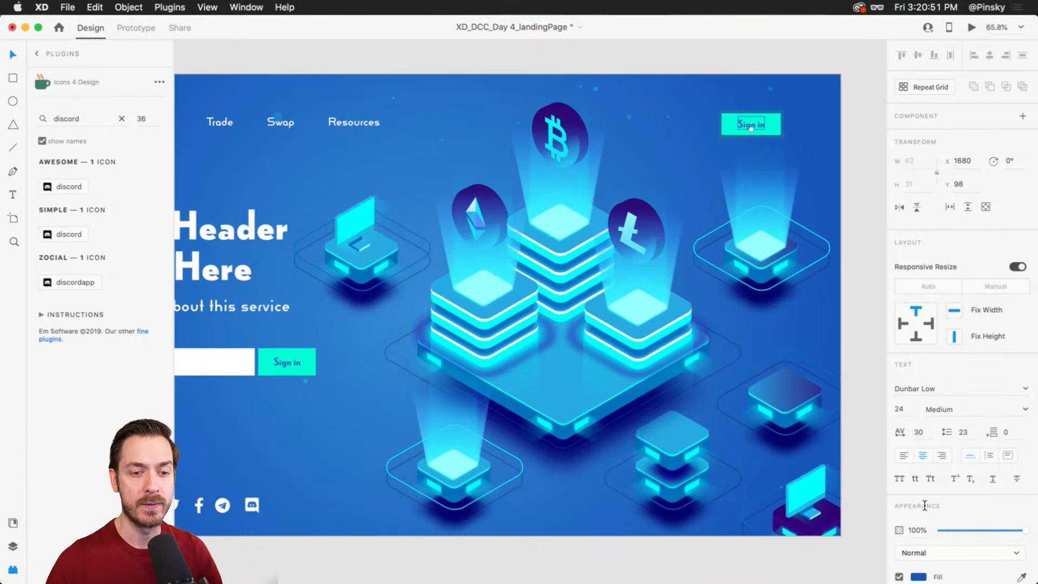
{"action": "scroll", "coordinate": [944, 416], "scroll_direction": "down", "scroll_amount": 1}
{"action": "left_click", "coordinate": [919, 571]}
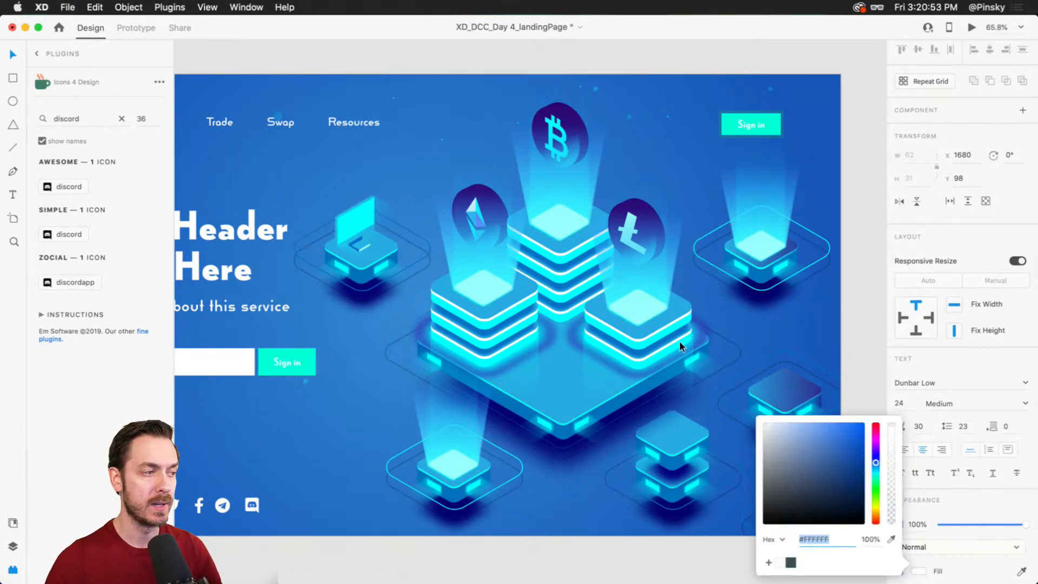
{"action": "left_click", "coordinate": [448, 138]}
{"action": "key", "text": "super+z"}
Step: Group the Twitter, Facebook, Telegram and Discord icons and name the group Social Icons
{"action": "left_click_drag", "start_coordinate": [354, 292], "coordinate": [577, 153]}
{"action": "left_click", "coordinate": [368, 306]}
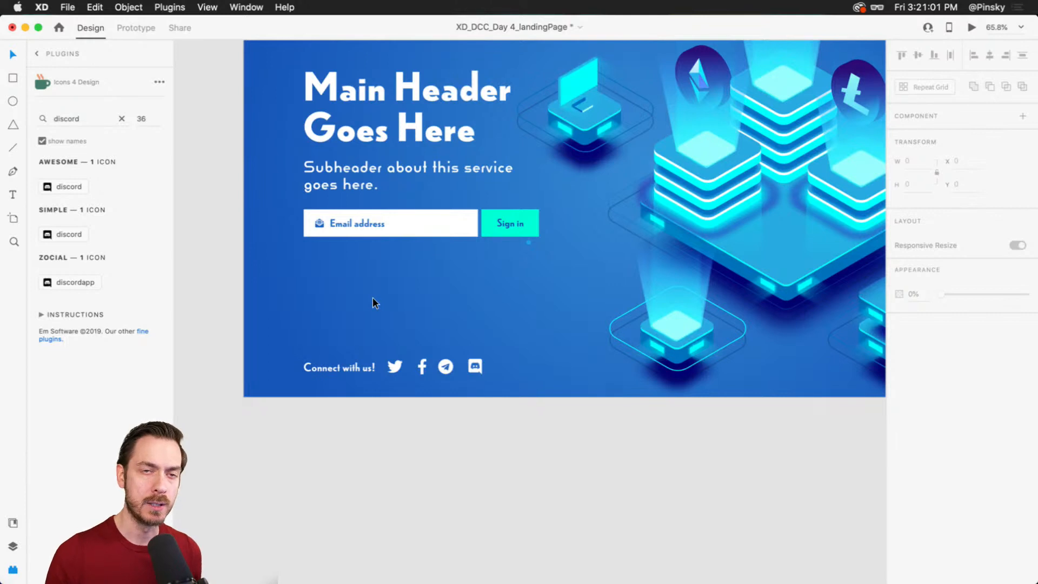
{"action": "scroll", "coordinate": [348, 372], "scroll_direction": "up", "scroll_amount": 5}
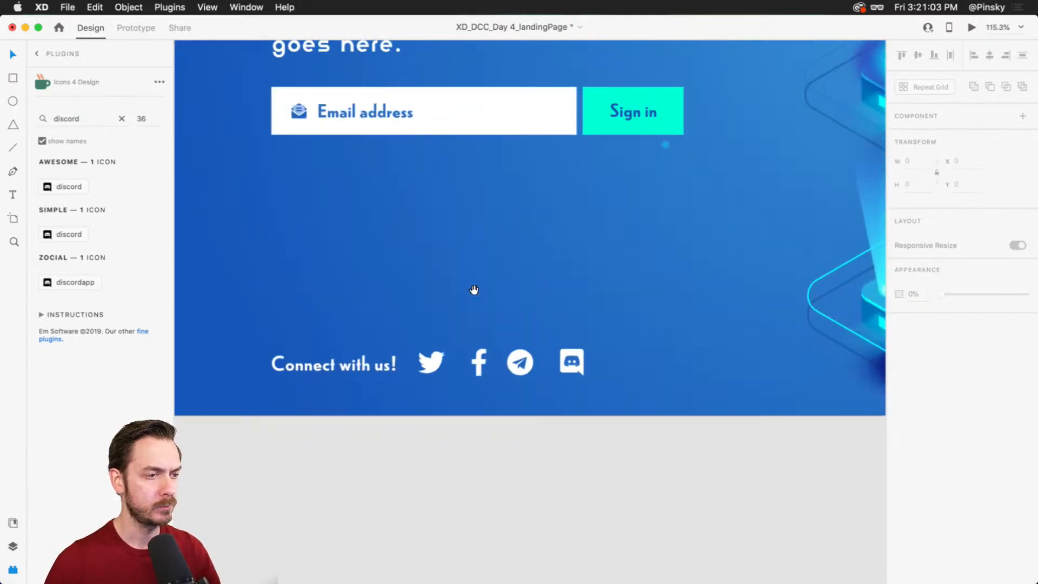
{"action": "scroll", "coordinate": [474, 290], "scroll_direction": "down", "scroll_amount": 3}
{"action": "left_click_drag", "start_coordinate": [405, 251], "coordinate": [588, 326]}
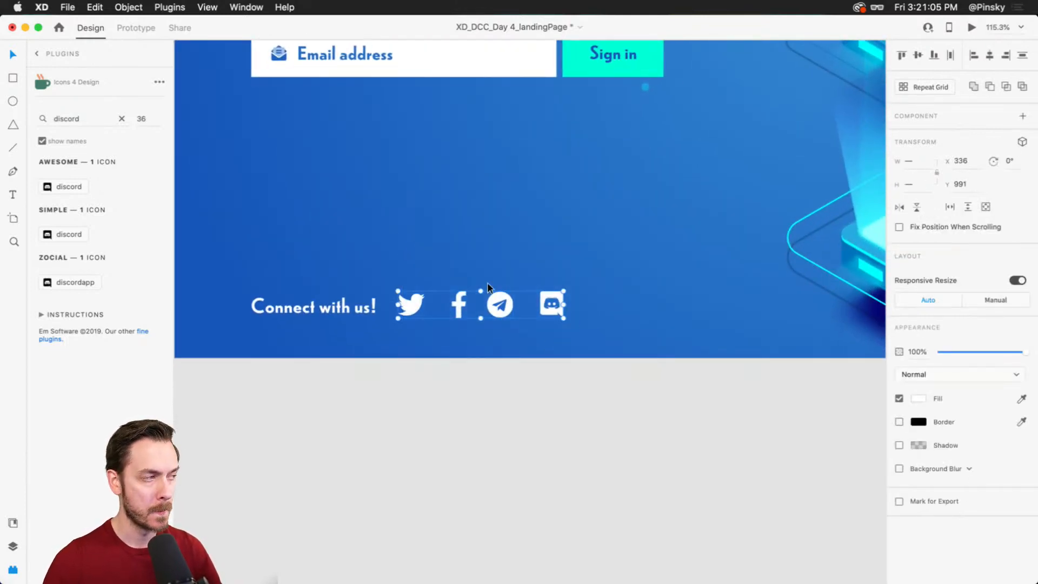
{"action": "key", "text": "super+y"}
{"action": "key", "text": "super+g"}
{"action": "double_click", "coordinate": [66, 104]}
{"action": "type", "text": "Social Icons"}
{"action": "key", "text": "Return"}
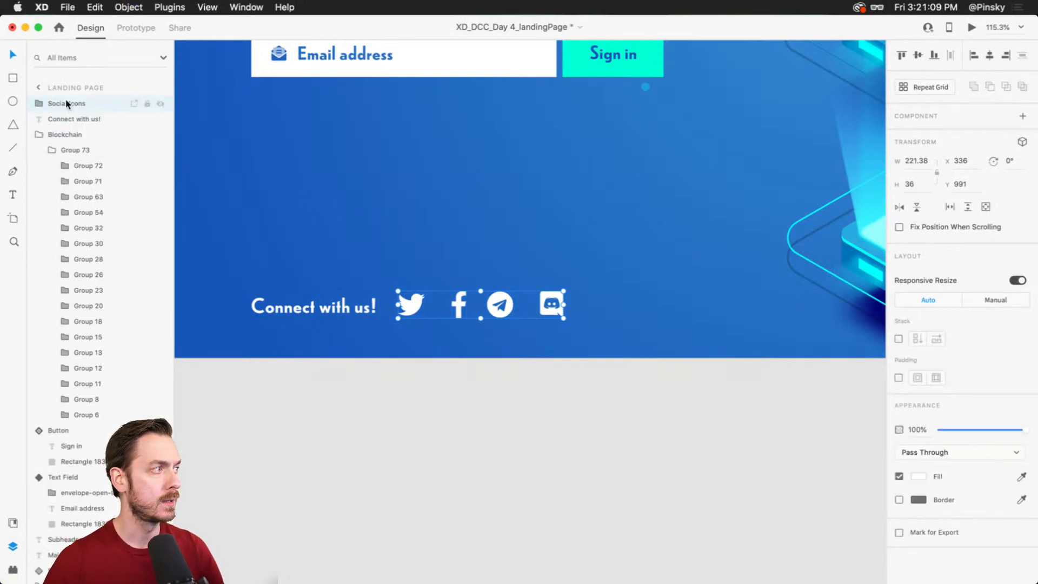
Step: Turn on a horizontal stack for the Social Icons group and set its spacing to 44
{"action": "left_click", "coordinate": [899, 338]}
{"action": "left_click", "coordinate": [977, 341]}
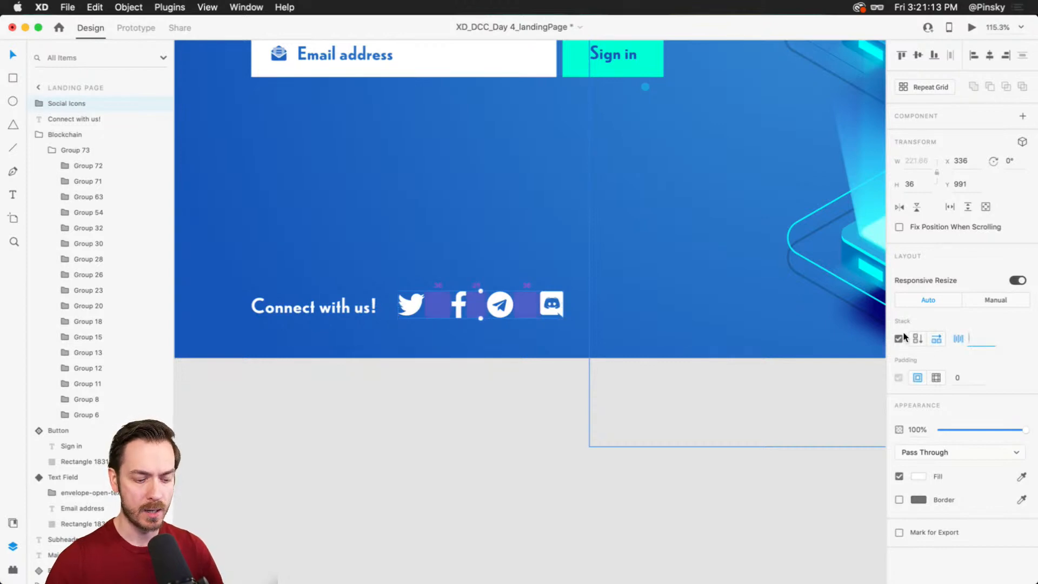
{"action": "type", "text": "24"}
{"action": "key", "text": "Return"}
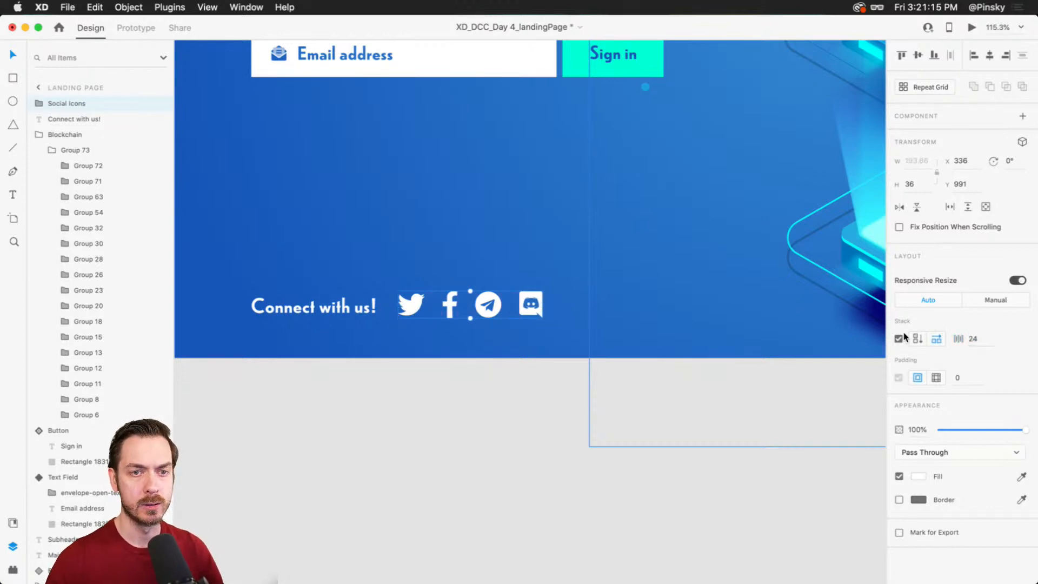
{"action": "left_click", "coordinate": [983, 341]}
{"action": "key", "text": "shift+Up"}
{"action": "key", "text": "shift+Up"}
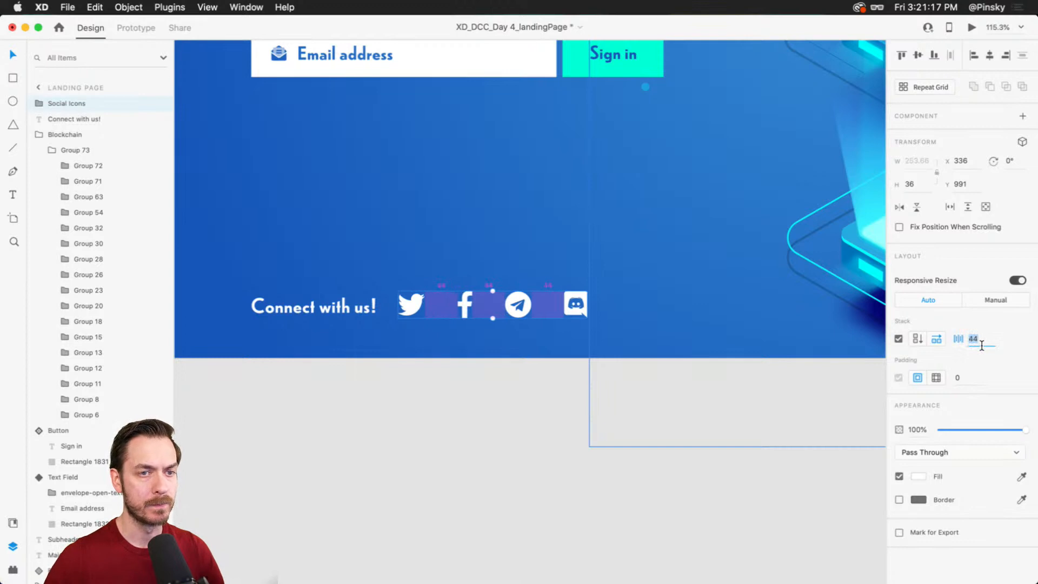
Step: Examine the spacing and alignment of the social icons beside the "Connect with us!" text
{"action": "scroll", "coordinate": [489, 318], "scroll_direction": "up", "scroll_amount": 5}
{"action": "double_click", "coordinate": [547, 288]}
{"action": "left_click_drag", "start_coordinate": [547, 288], "coordinate": [546, 260]}
{"action": "left_click", "coordinate": [520, 434]}
{"action": "scroll", "coordinate": [520, 427], "scroll_direction": "down", "scroll_amount": 3}
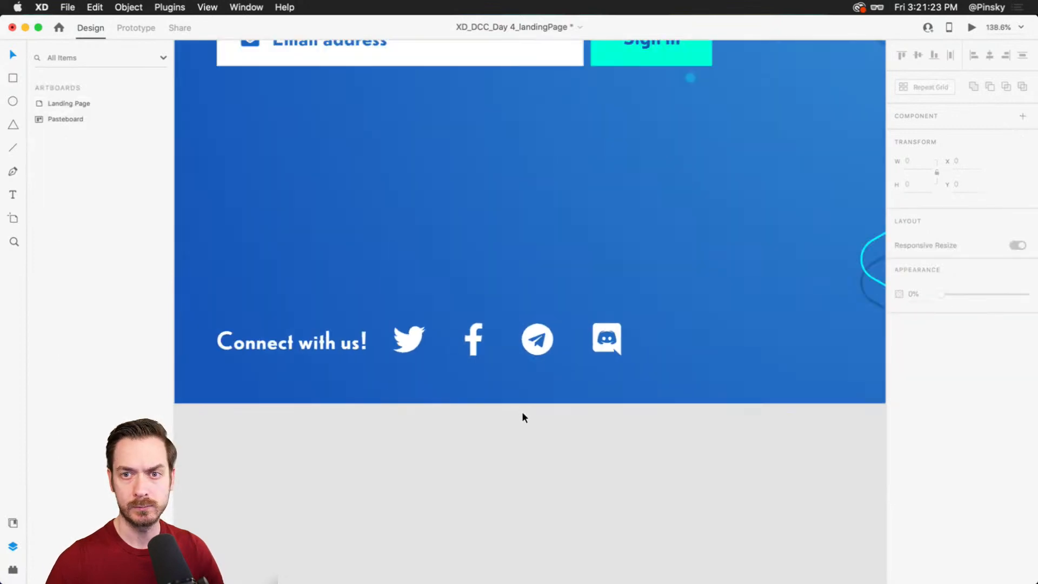
{"action": "scroll", "coordinate": [521, 416], "scroll_direction": "left", "scroll_amount": 4}
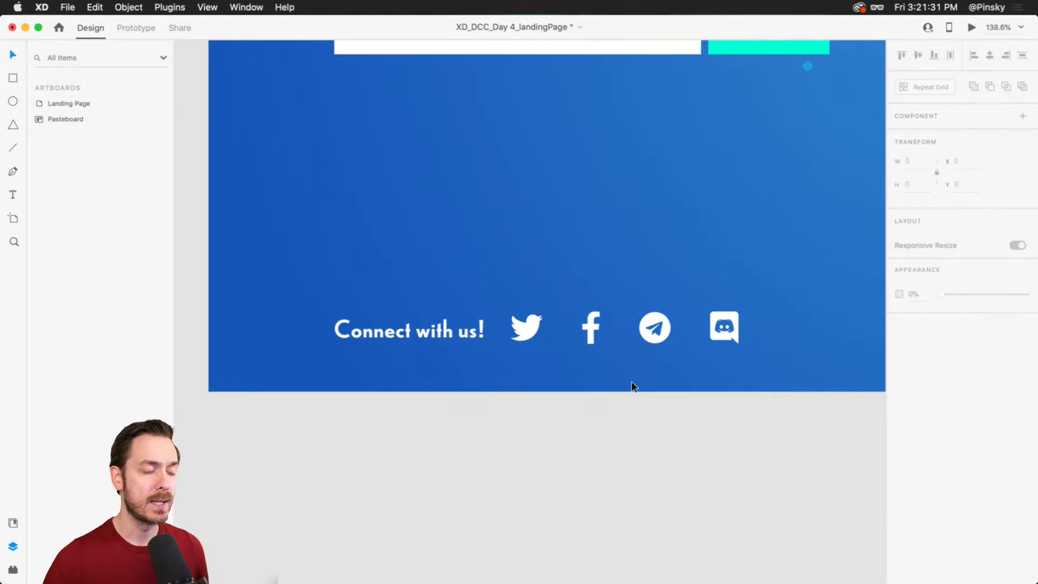
{"action": "left_click", "coordinate": [406, 330]}
{"action": "scroll", "coordinate": [382, 314], "scroll_direction": "up", "scroll_amount": 3}
{"action": "scroll", "coordinate": [383, 313], "scroll_direction": "up", "scroll_amount": 3}
{"action": "scroll", "coordinate": [375, 329], "scroll_direction": "down", "scroll_amount": 5}
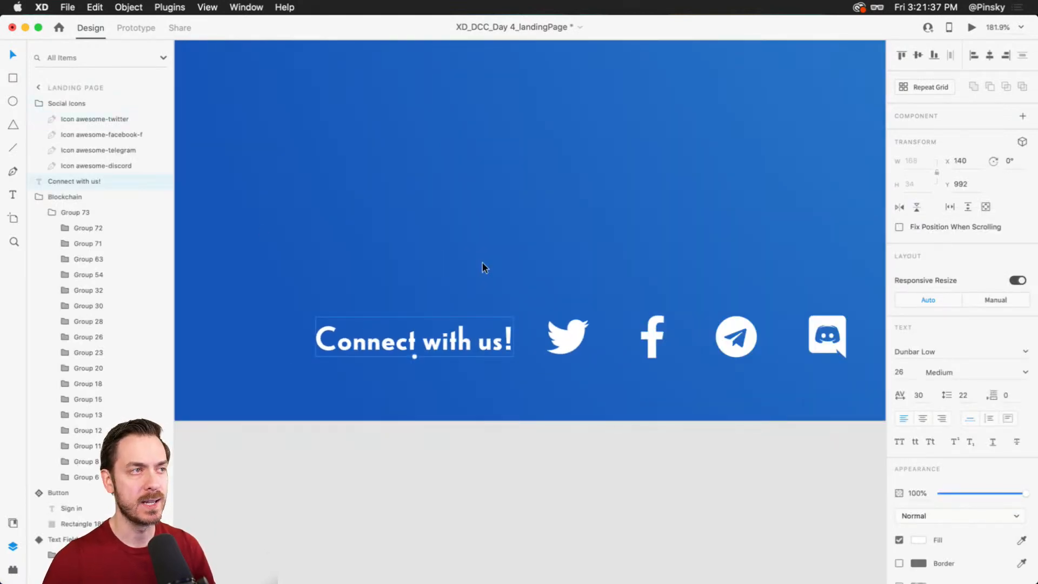
{"action": "scroll", "coordinate": [483, 268], "scroll_direction": "down", "scroll_amount": 5}
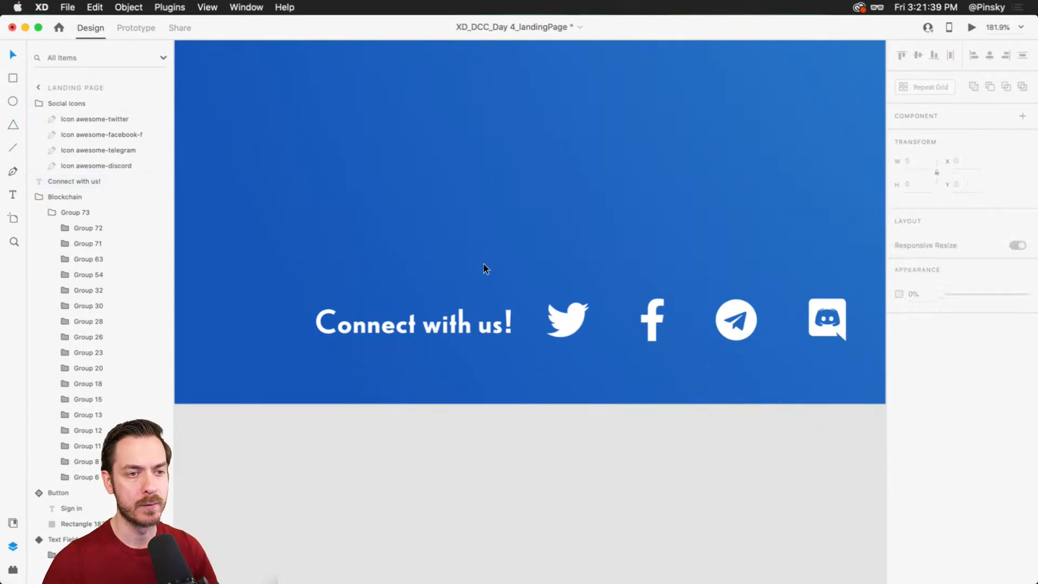
{"action": "left_click", "coordinate": [483, 262]}
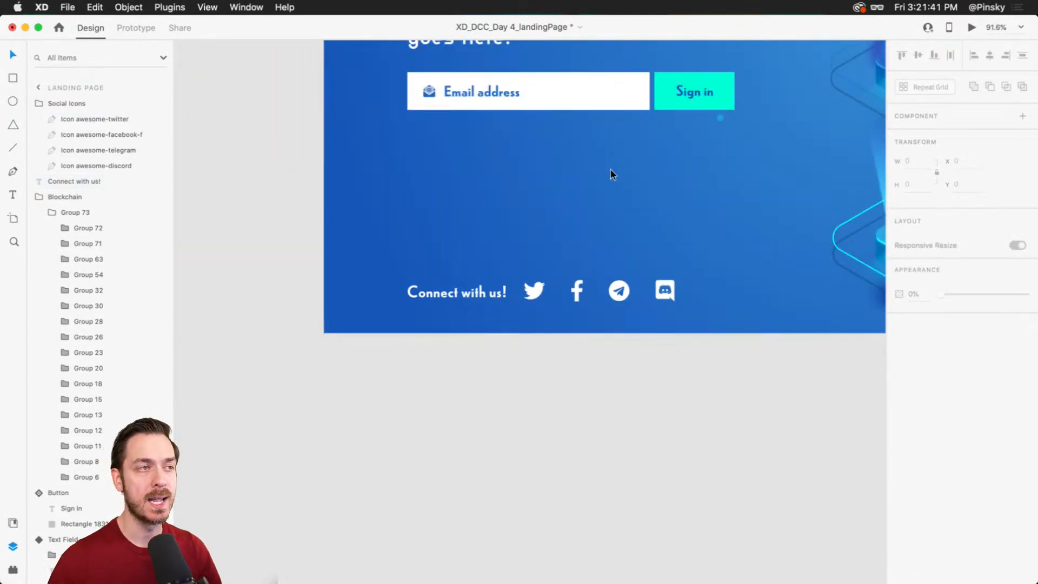
Step: Review the navigation Links group and the full page layout, and select the Landing Page artboard
{"action": "scroll", "coordinate": [612, 172], "scroll_direction": "down", "scroll_amount": 5}
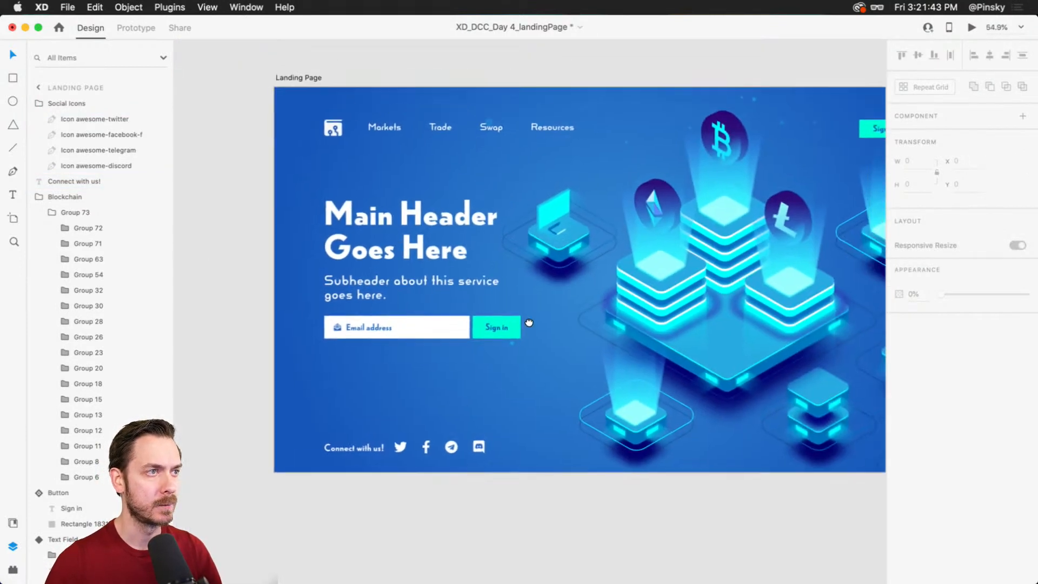
{"action": "scroll", "coordinate": [405, 114], "scroll_direction": "up", "scroll_amount": 5}
{"action": "left_click", "coordinate": [374, 127]}
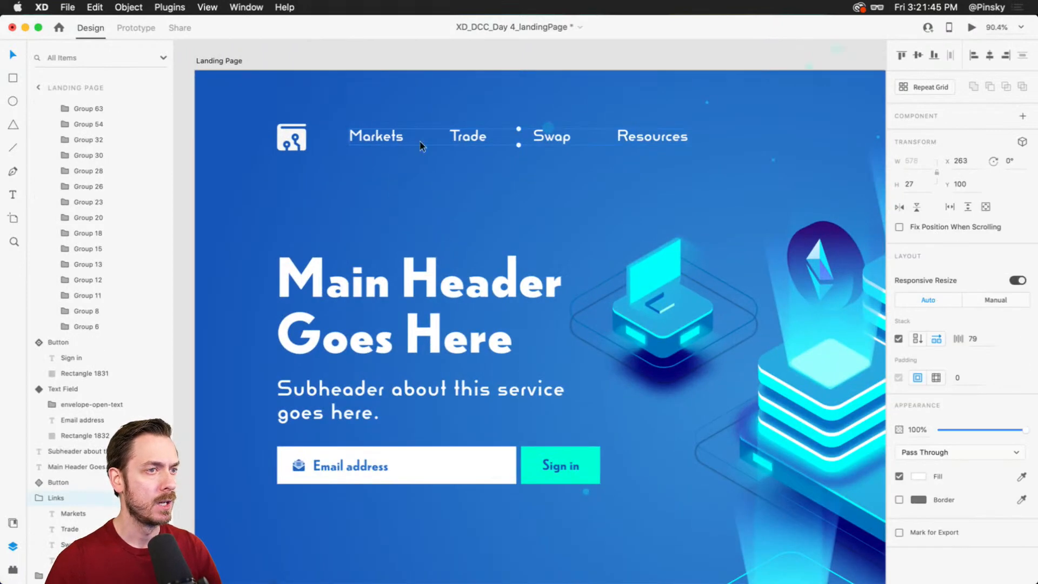
{"action": "scroll", "coordinate": [478, 183], "scroll_direction": "down", "scroll_amount": 5}
{"action": "left_click_drag", "start_coordinate": [635, 211], "coordinate": [513, 182]}
{"action": "left_click", "coordinate": [460, 85]}
{"action": "left_click_drag", "start_coordinate": [462, 92], "coordinate": [484, 79]}
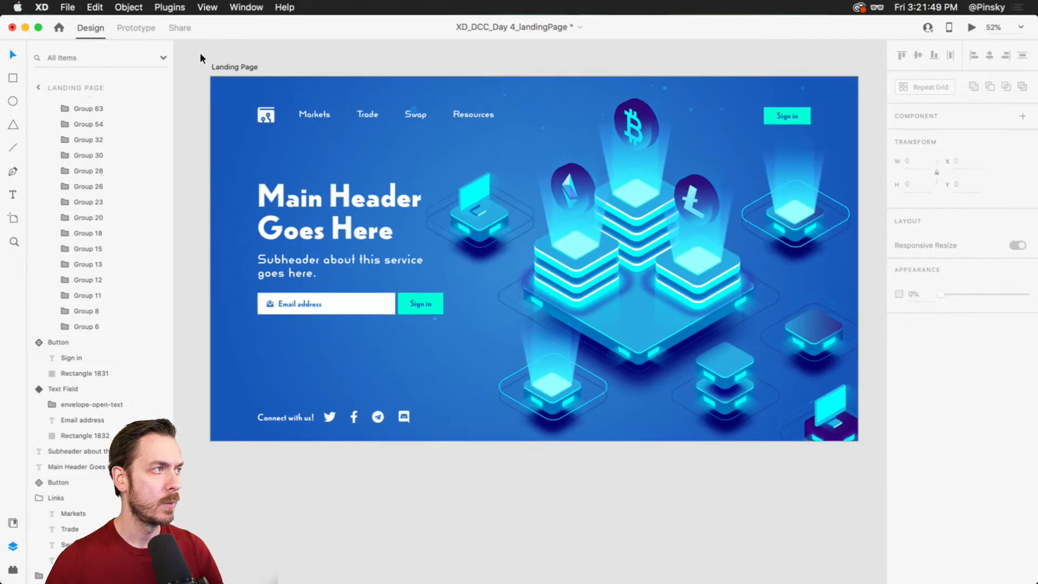
{"action": "left_click", "coordinate": [235, 65]}
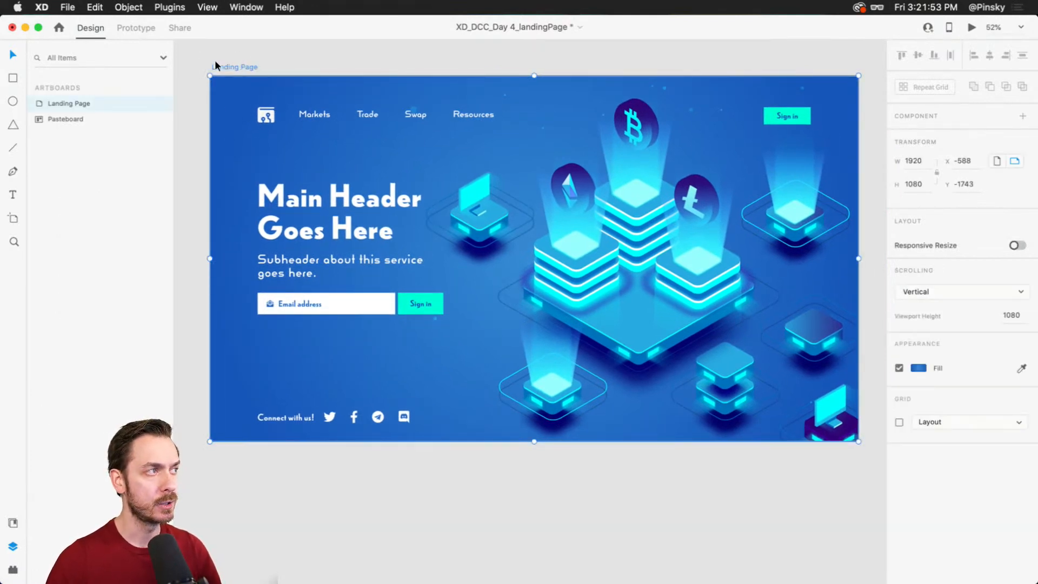
Step: Extend the Landing Page artboard downward to a height of about 1946, leaving empty space below the hero area
{"action": "scroll", "coordinate": [551, 457], "scroll_direction": "down", "scroll_amount": 5}
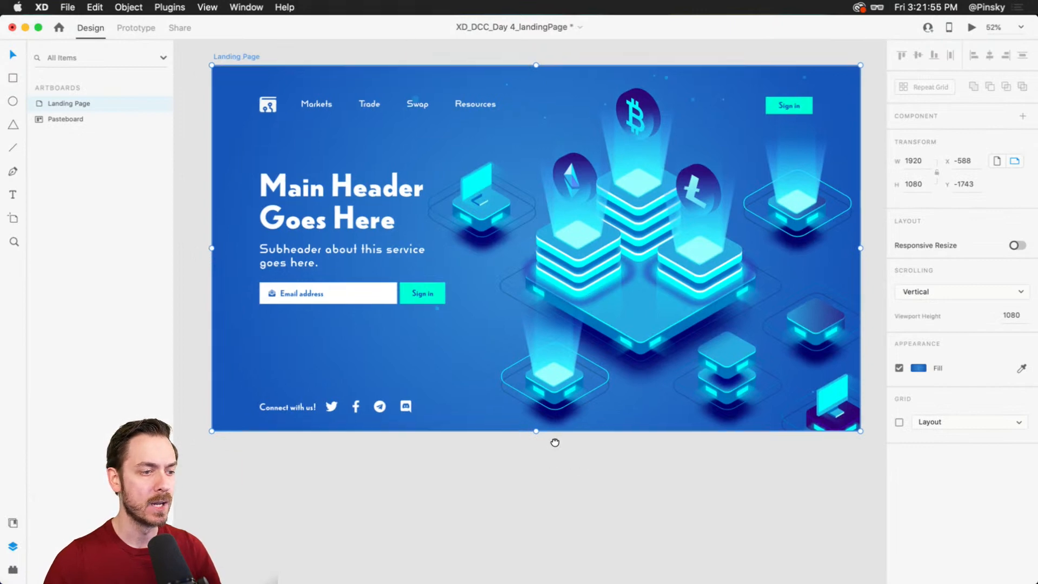
{"action": "left_click_drag", "start_coordinate": [556, 269], "coordinate": [568, 562]}
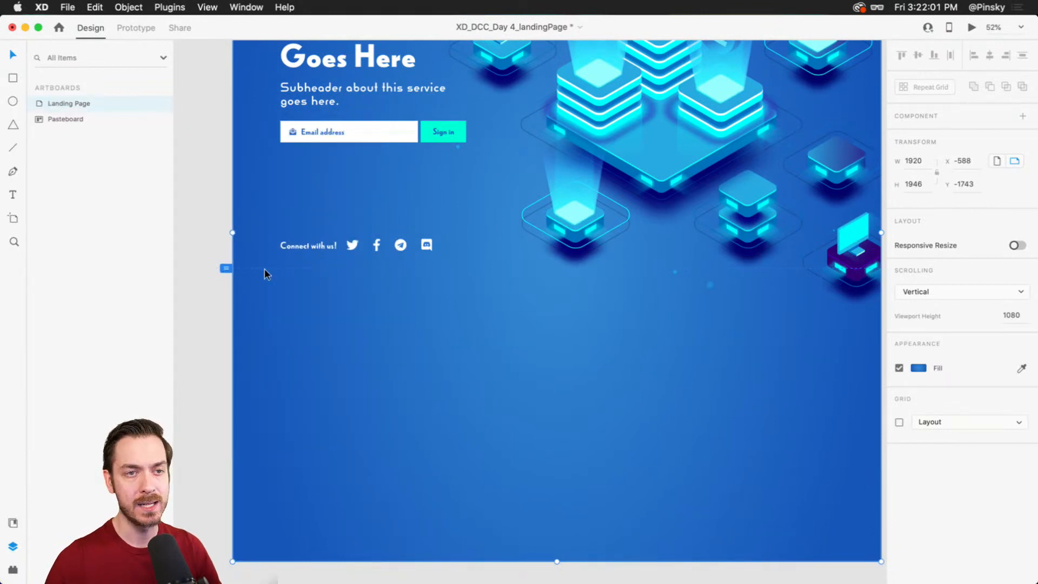
{"action": "scroll", "coordinate": [303, 272], "scroll_direction": "down", "scroll_amount": 1}
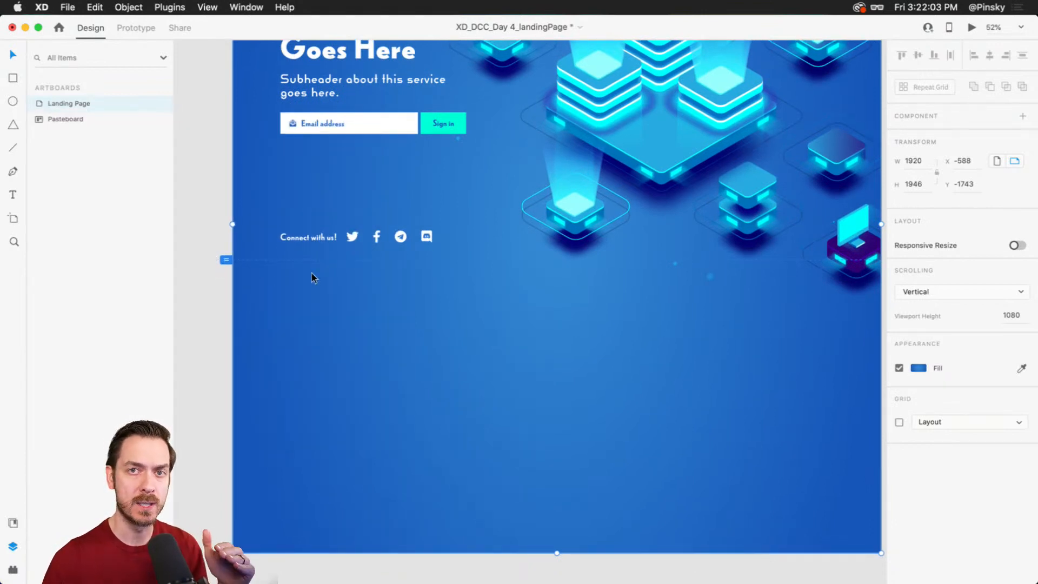
Step: Preview the landing page and check how the extended page scrolls below the hero area
{"action": "left_click", "coordinate": [971, 28]}
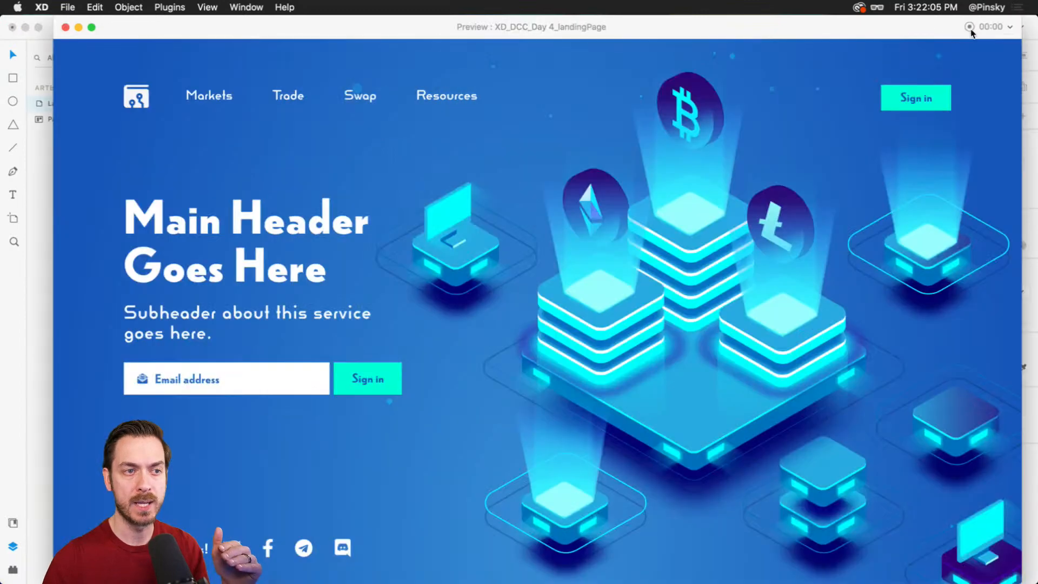
{"action": "scroll", "coordinate": [604, 290], "scroll_direction": "down", "scroll_amount": 7}
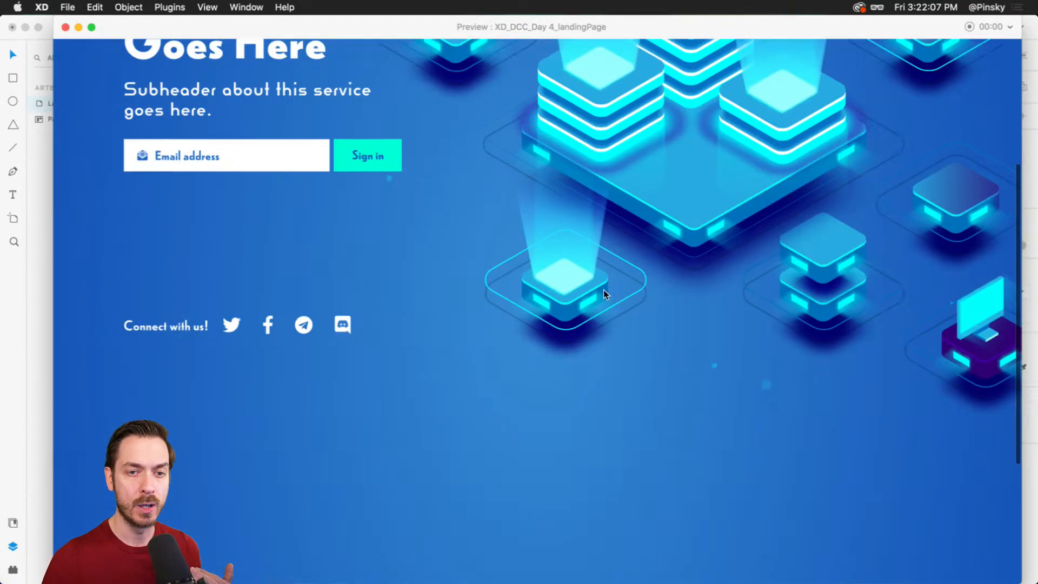
{"action": "key", "text": "super+w"}
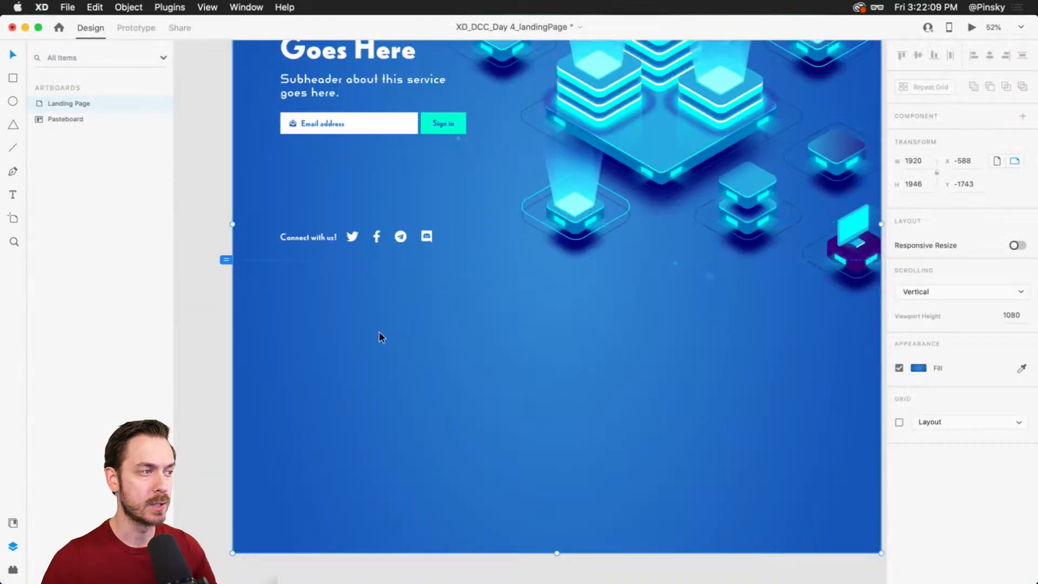
Step: Draw a 1920 by 865 rectangle covering the artboard area below the hero, with no border and a light blue fill
{"action": "left_click_drag", "start_coordinate": [233, 260], "coordinate": [845, 555]}
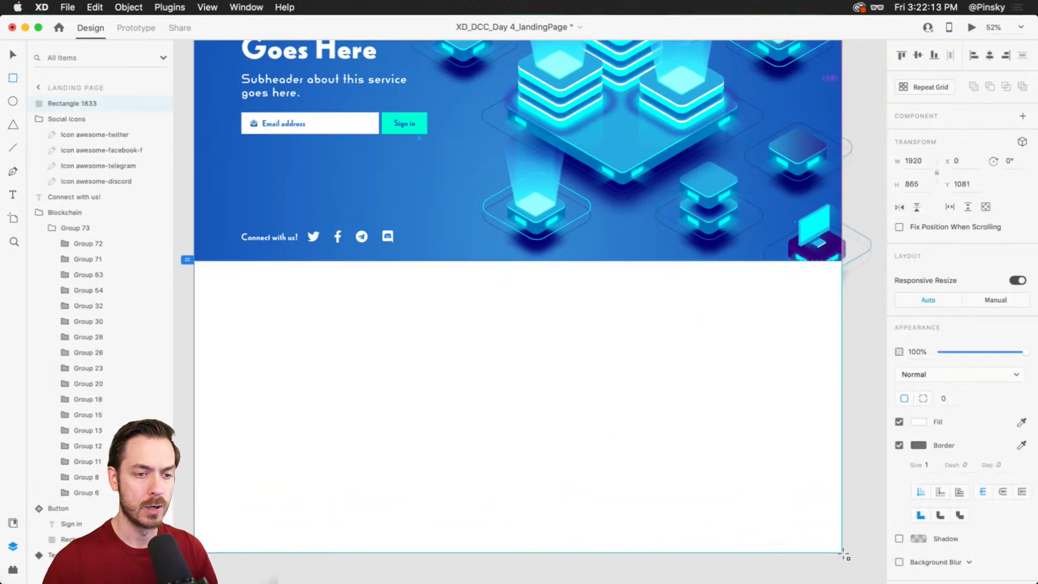
{"action": "key", "text": "v"}
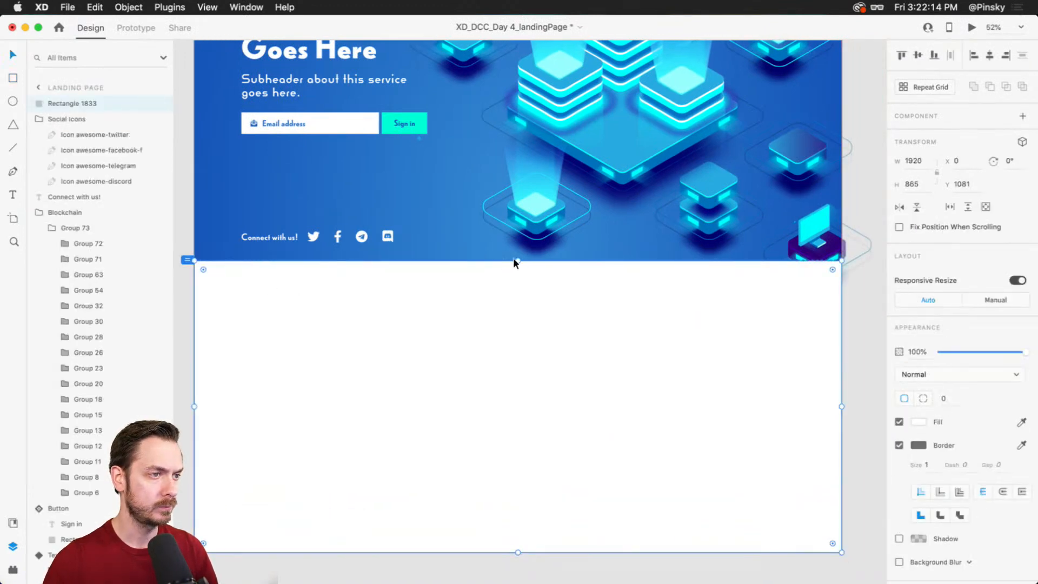
{"action": "left_click", "coordinate": [899, 445]}
{"action": "left_click", "coordinate": [919, 422]}
{"action": "left_click_drag", "start_coordinate": [876, 379], "coordinate": [877, 403]}
{"action": "left_click_drag", "start_coordinate": [773, 366], "coordinate": [775, 355]}
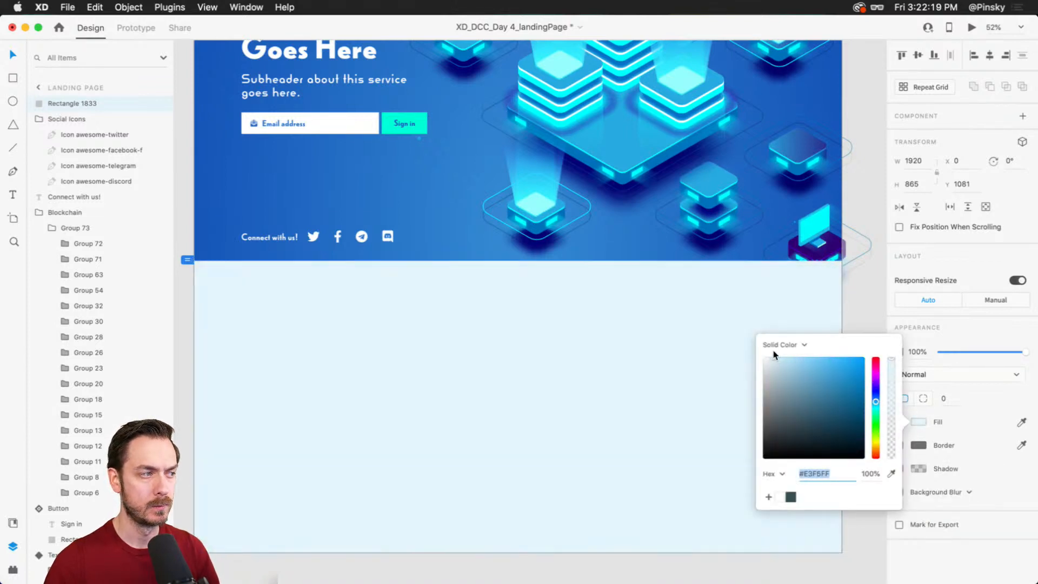
{"action": "left_click", "coordinate": [993, 254]}
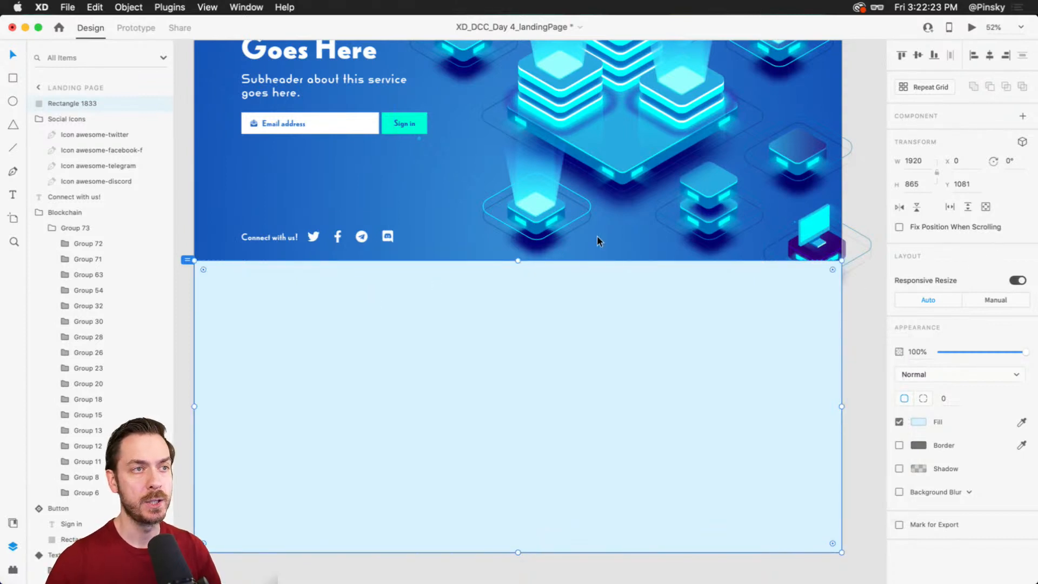
Step: Copy the glowing platform at the hero illustration's upper right and paste it into the light blue section
{"action": "scroll", "coordinate": [598, 238], "scroll_direction": "up", "scroll_amount": 3}
{"action": "left_click", "coordinate": [785, 137]}
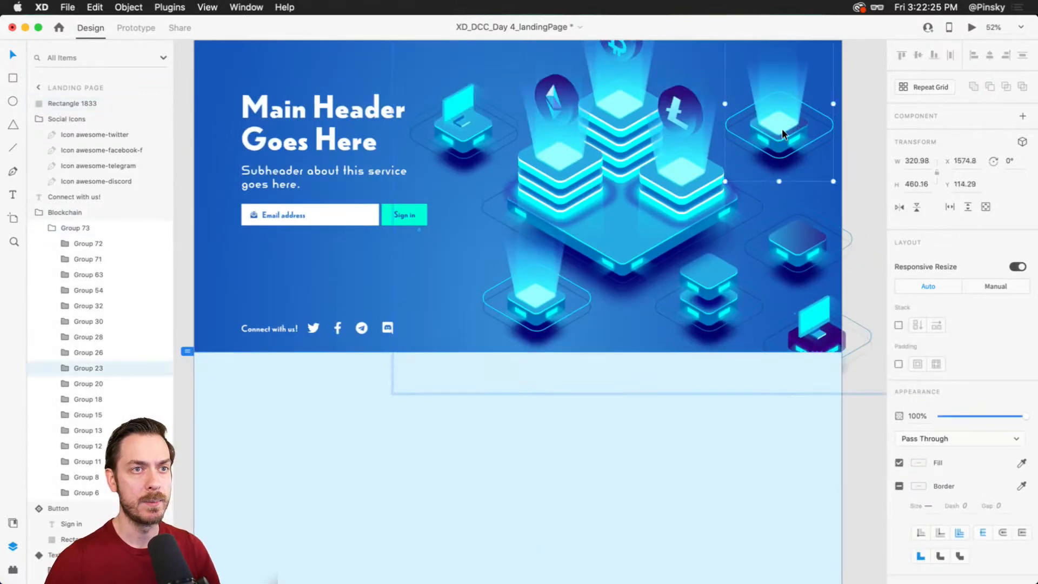
{"action": "left_click", "coordinate": [398, 490]}
{"action": "left_click_drag", "start_coordinate": [399, 489], "coordinate": [402, 305]}
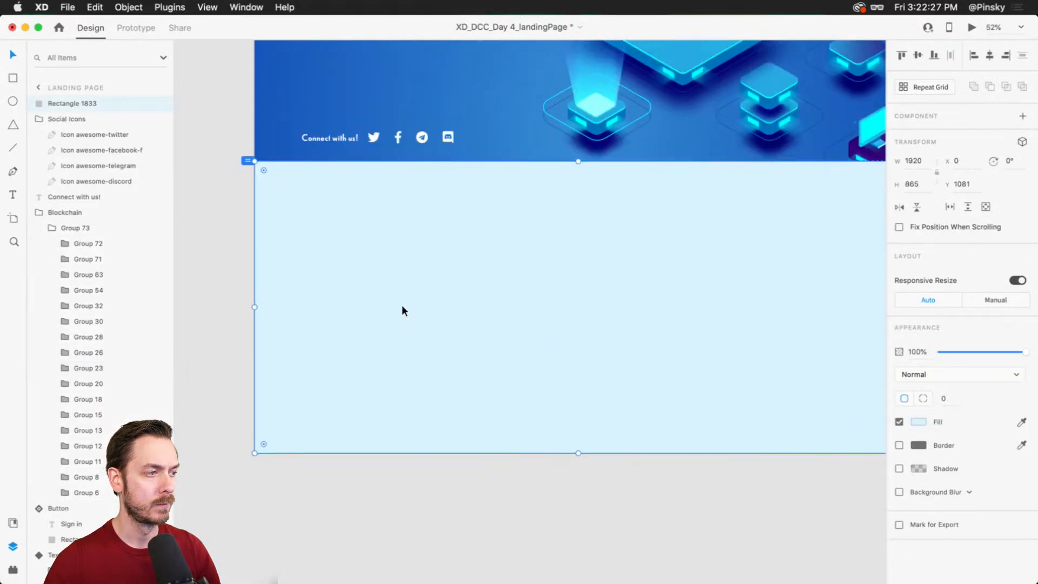
{"action": "key", "text": "super+v"}
Step: Place the pasted platform near the section's left margin, flip it horizontally and enlarge it to about 465 wide
{"action": "left_click_drag", "start_coordinate": [575, 279], "coordinate": [391, 328]}
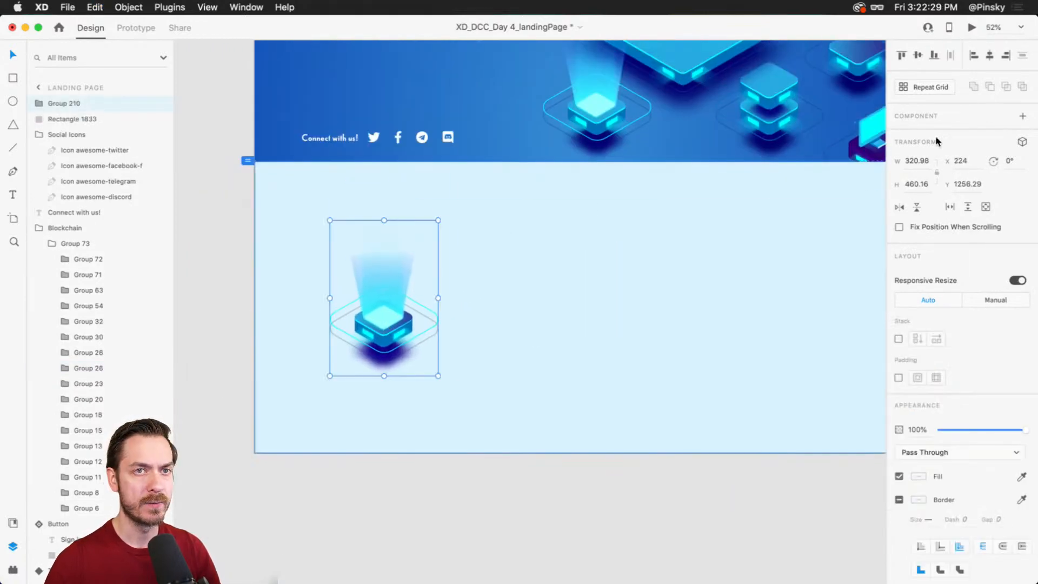
{"action": "left_click", "coordinate": [906, 212]}
{"action": "left_click_drag", "start_coordinate": [438, 375], "coordinate": [400, 323]}
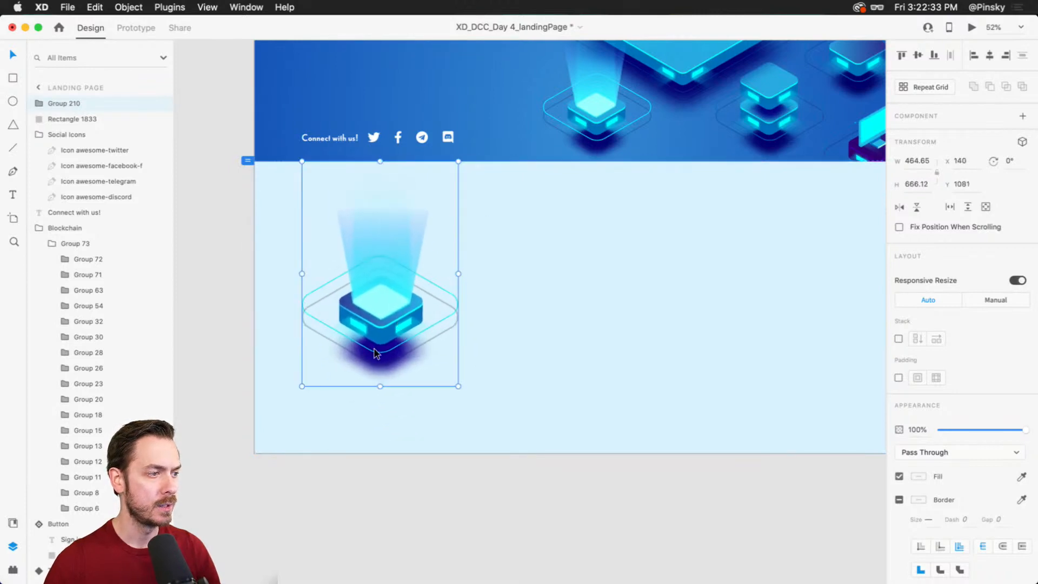
Step: Set the blend mode of the pasted platform's shadow group to Soft Light, and move the platform slightly lower in the section
{"action": "left_click", "coordinate": [379, 361], "text": "super"}
{"action": "left_click", "coordinate": [54, 294]}
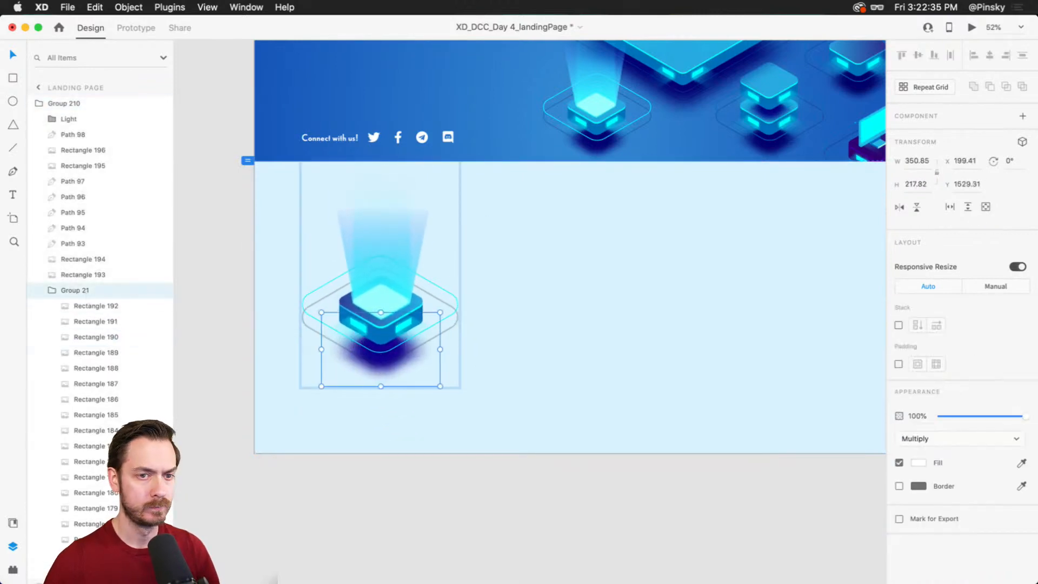
{"action": "left_click", "coordinate": [941, 435]}
{"action": "left_click", "coordinate": [927, 498]}
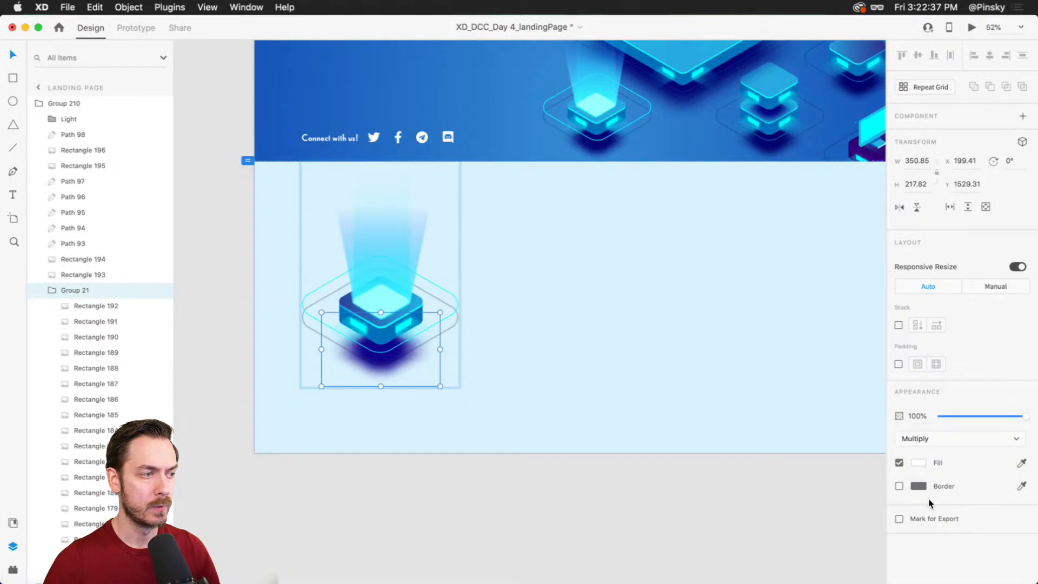
{"action": "left_click", "coordinate": [951, 432]}
{"action": "left_click", "coordinate": [936, 506]}
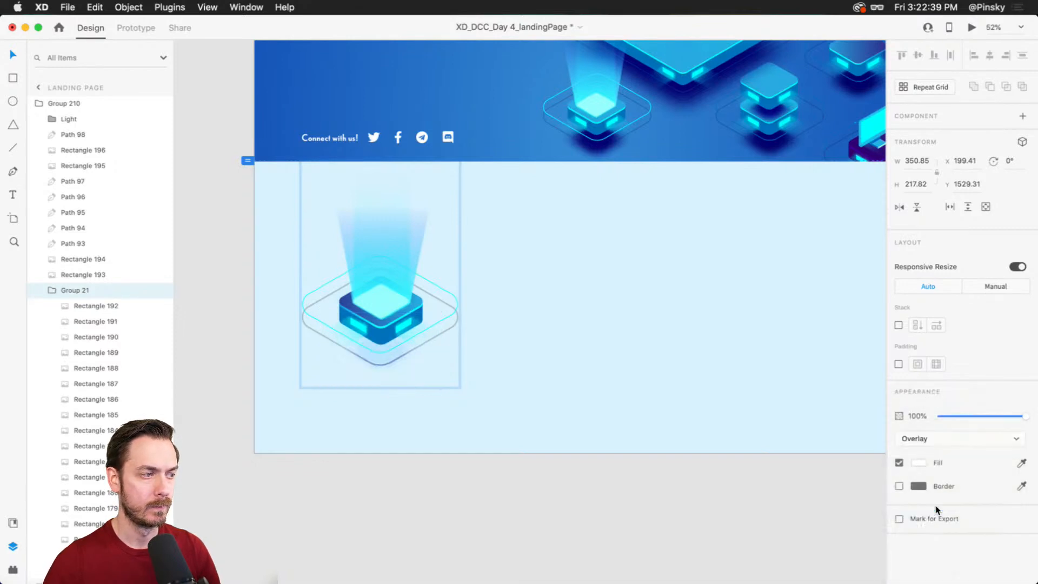
{"action": "left_click", "coordinate": [940, 440]}
{"action": "left_click", "coordinate": [940, 449]}
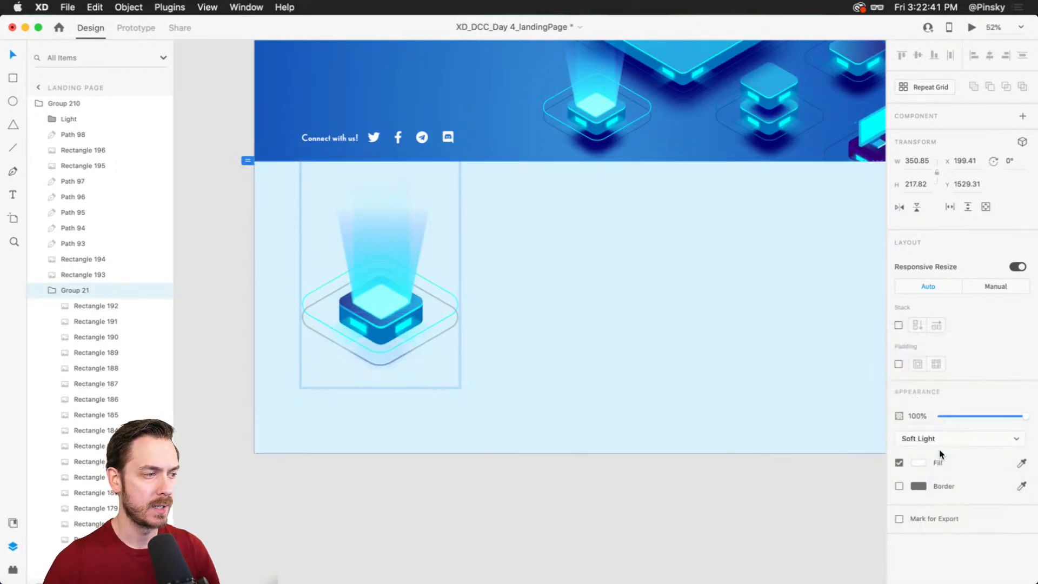
{"action": "left_click_drag", "start_coordinate": [396, 320], "coordinate": [392, 347]}
{"action": "left_click_drag", "start_coordinate": [515, 291], "coordinate": [469, 354]}
Step: Copy the main header beside the pasted platform and fill it with blue sampled from the hero background
{"action": "scroll", "coordinate": [487, 319], "scroll_direction": "down", "scroll_amount": 3}
{"action": "left_click_drag", "start_coordinate": [397, 62], "coordinate": [510, 381]}
{"action": "key", "text": "i"}
{"action": "left_click", "coordinate": [417, 179]}
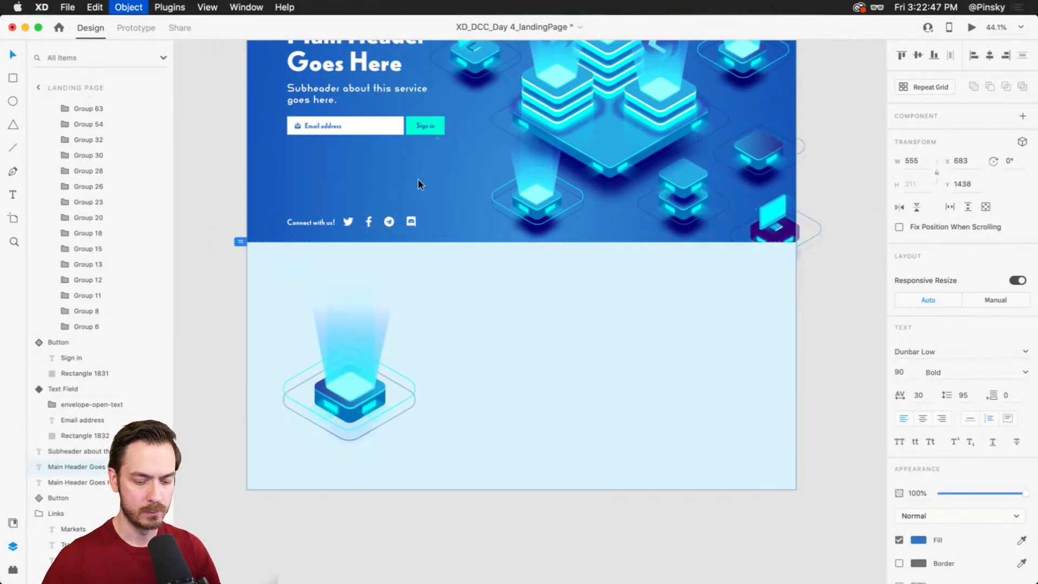
{"action": "scroll", "coordinate": [503, 390], "scroll_direction": "down", "scroll_amount": 5}
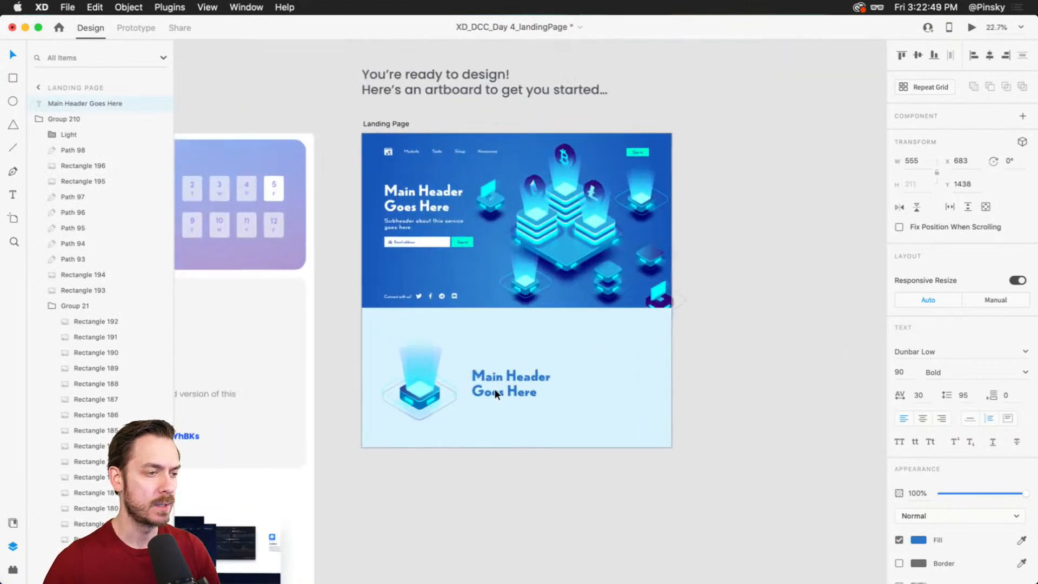
Step: Change the copied header's text to "Feature 1"
{"action": "scroll", "coordinate": [500, 390], "scroll_direction": "up", "scroll_amount": 7}
{"action": "double_click", "coordinate": [514, 359]}
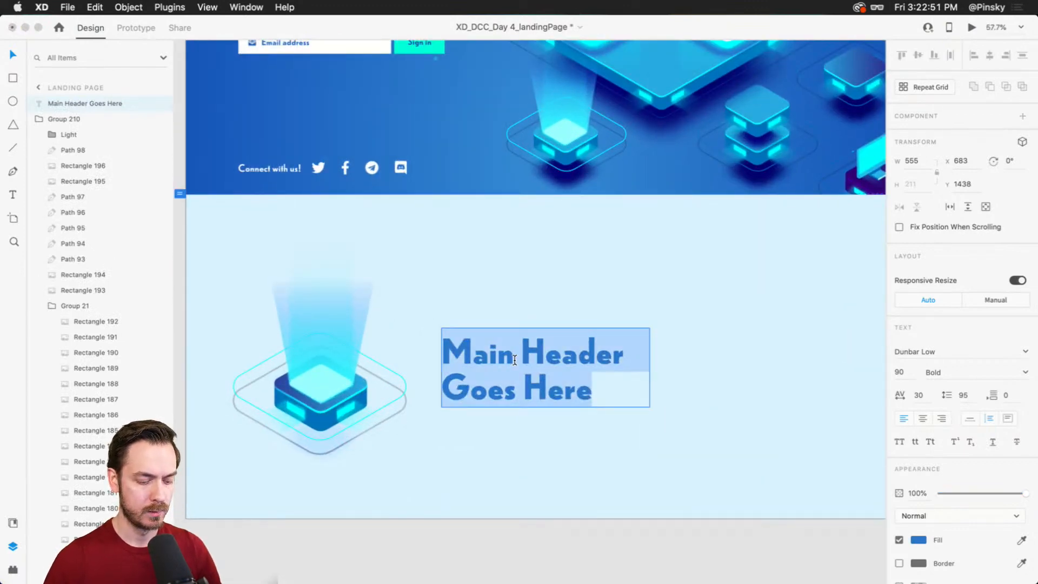
{"action": "type", "text": "Feature 1"}
{"action": "key", "text": "Escape"}
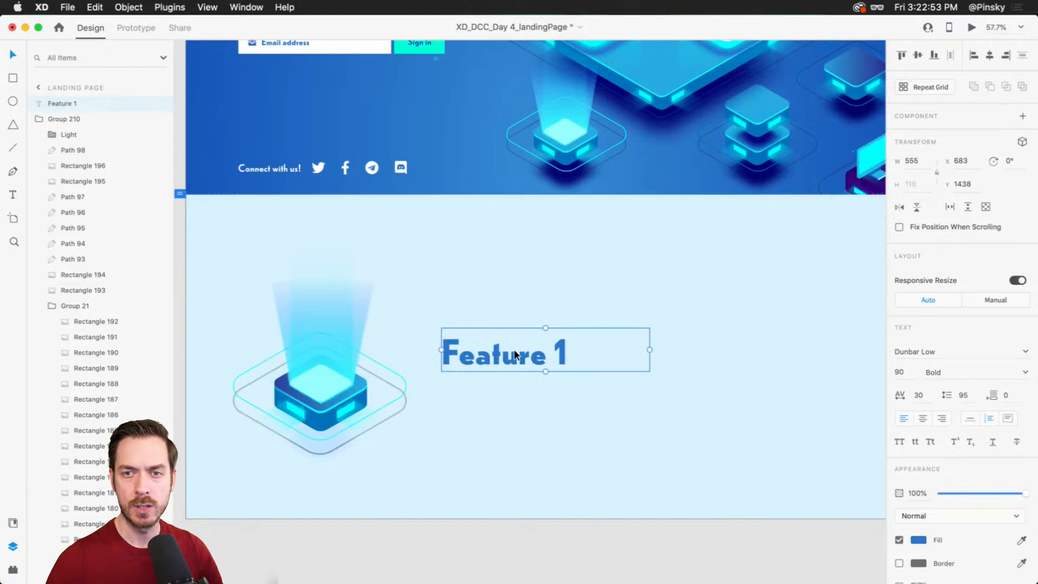
Step: Nudge the section header up slightly and change its text to "Markets"
{"action": "left_click_drag", "start_coordinate": [517, 346], "coordinate": [522, 343]}
{"action": "double_click", "coordinate": [522, 354]}
{"action": "type", "text": "Markets"}
{"action": "key", "text": "Escape"}
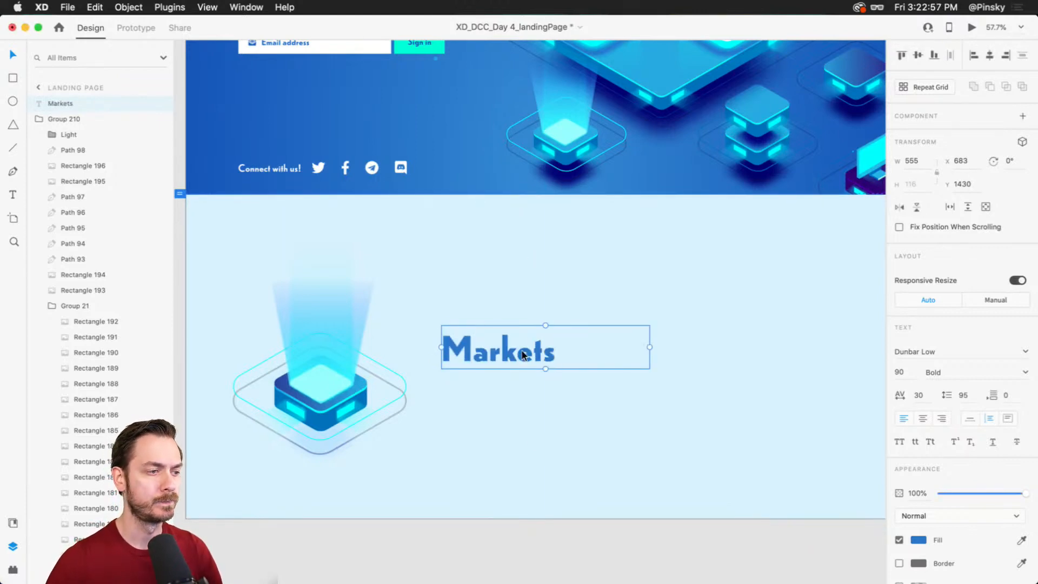
Step: Make the section's Markets header auto width and move it to X 657, Y 1387
{"action": "left_click", "coordinate": [971, 417]}
{"action": "left_click_drag", "start_coordinate": [499, 349], "coordinate": [487, 333]}
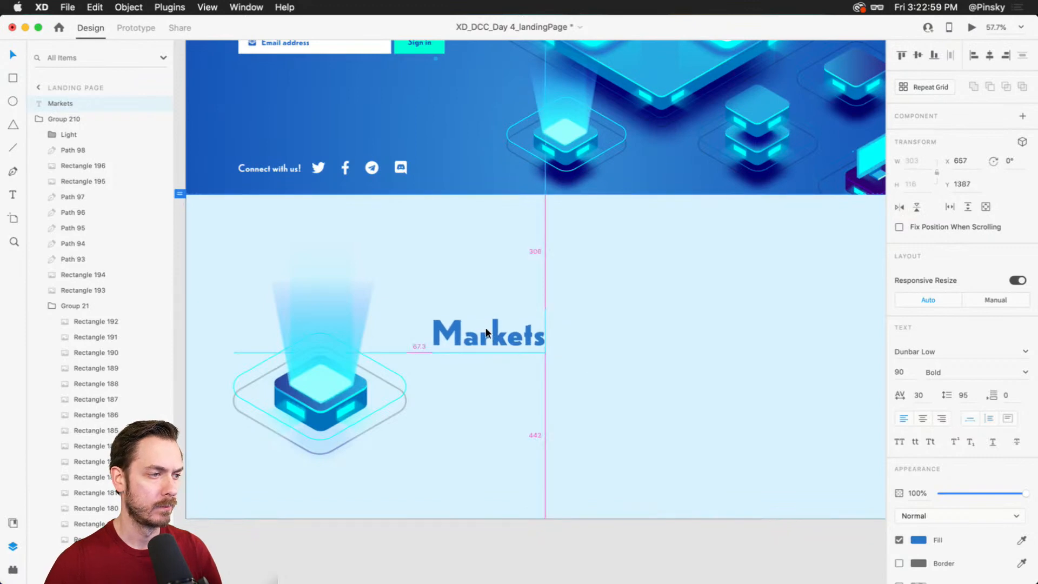
Step: Compare the hero's navigation links with the new Markets section further down the page
{"action": "scroll", "coordinate": [487, 335], "scroll_direction": "up", "scroll_amount": 5}
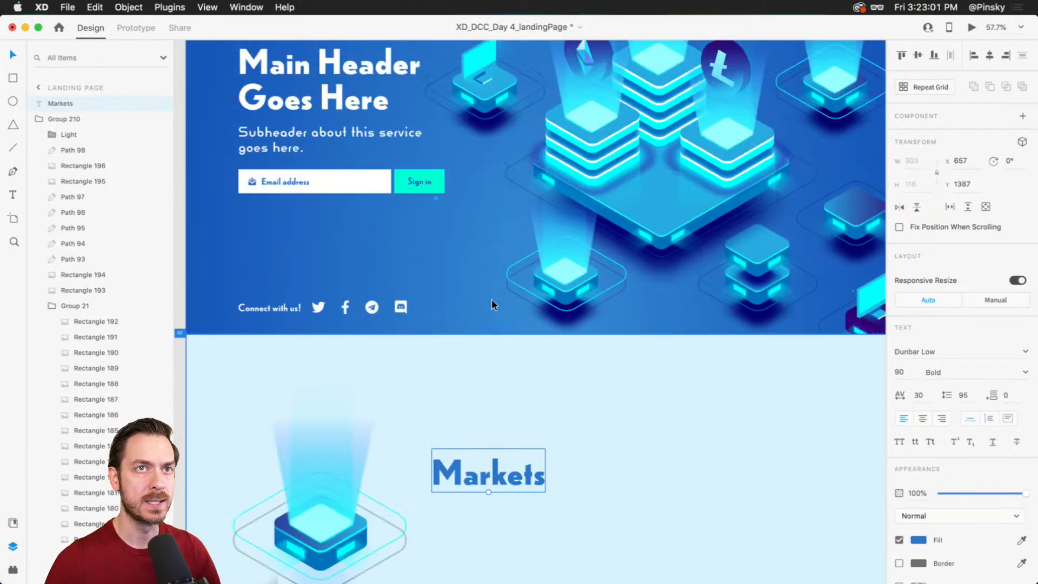
{"action": "scroll", "coordinate": [492, 300], "scroll_direction": "up", "scroll_amount": 5}
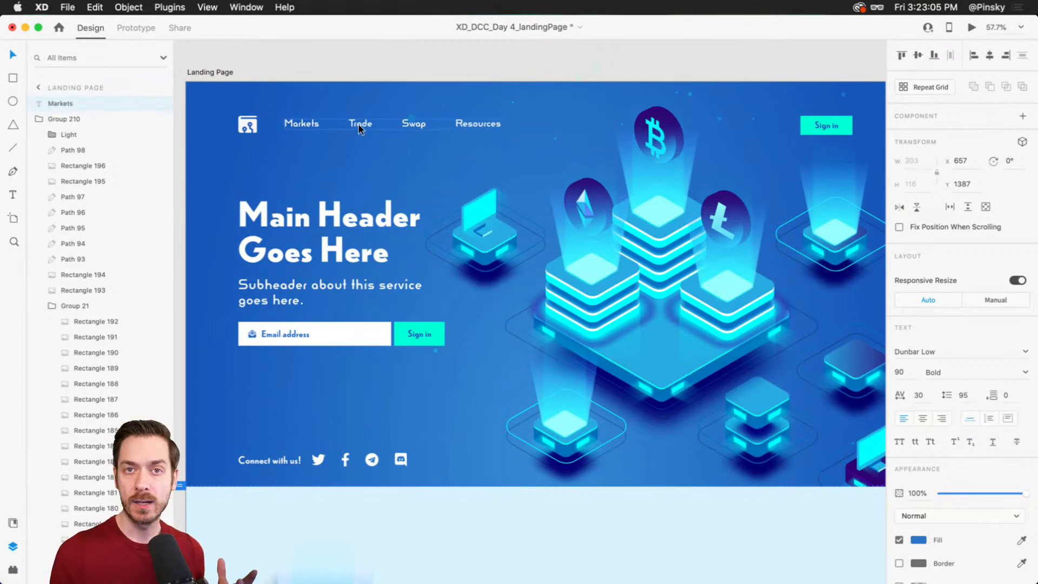
{"action": "scroll", "coordinate": [350, 134], "scroll_direction": "left", "scroll_amount": 1}
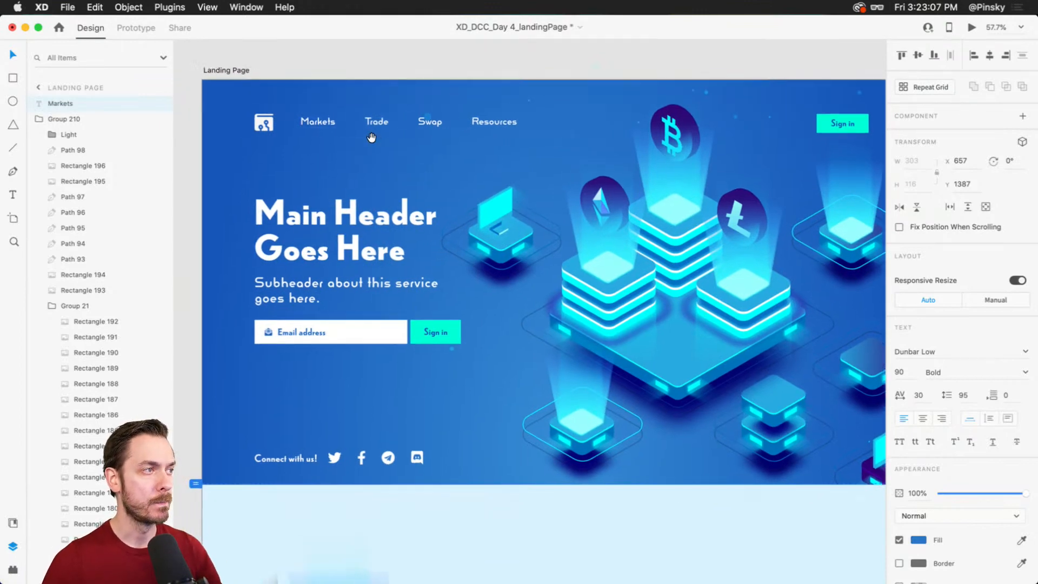
{"action": "scroll", "coordinate": [336, 122], "scroll_direction": "up", "scroll_amount": 5}
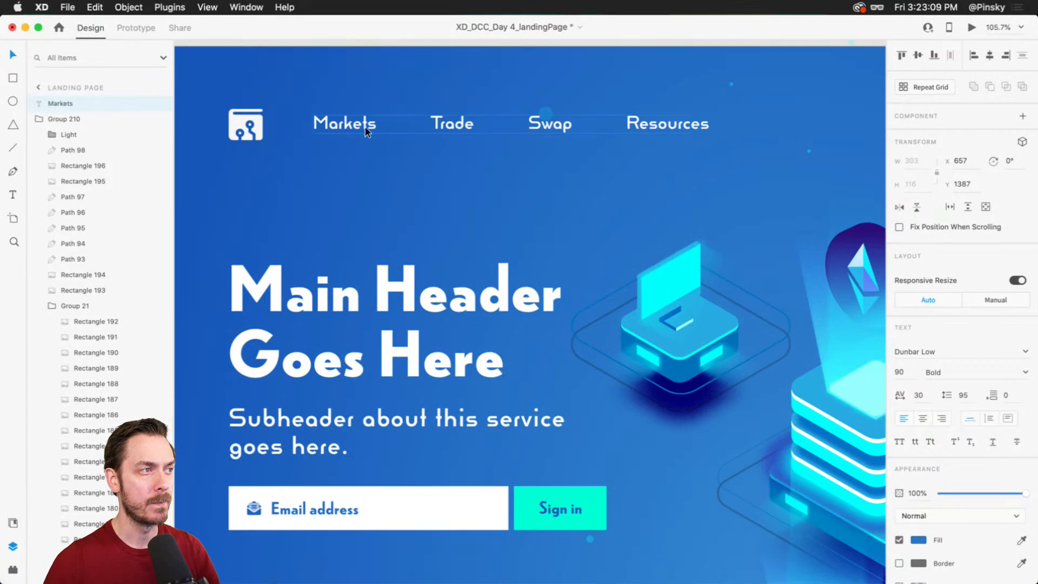
{"action": "scroll", "coordinate": [359, 127], "scroll_direction": "down", "scroll_amount": 3}
{"action": "scroll", "coordinate": [433, 426], "scroll_direction": "down", "scroll_amount": 10}
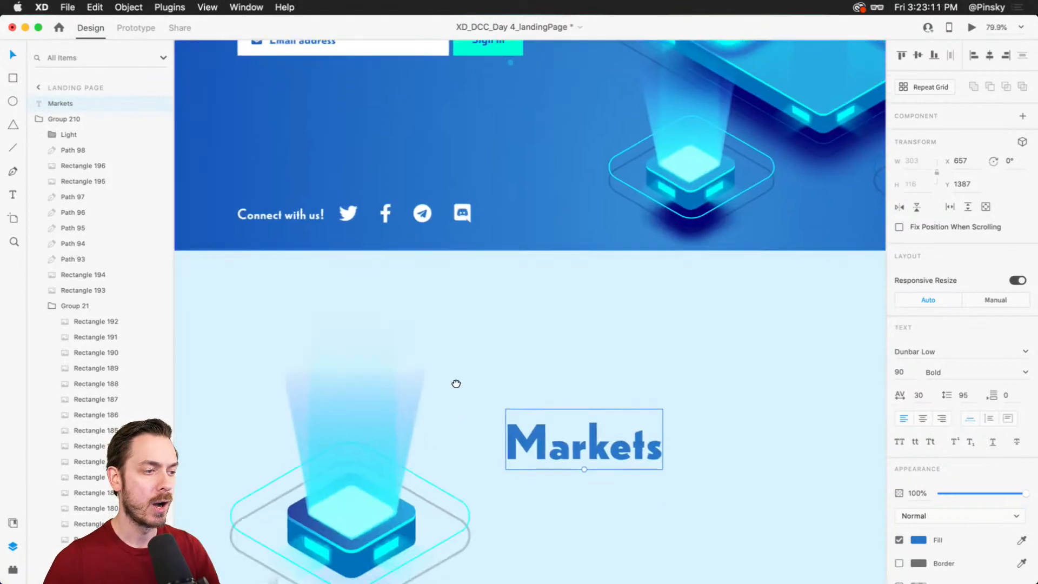
{"action": "scroll", "coordinate": [438, 182], "scroll_direction": "up", "scroll_amount": 10}
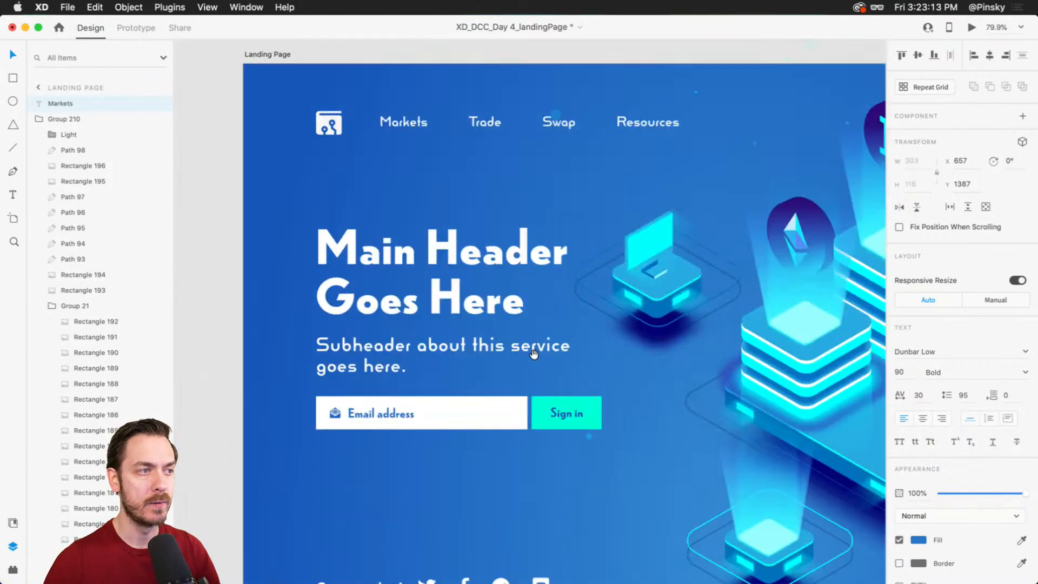
{"action": "scroll", "coordinate": [484, 255], "scroll_direction": "left", "scroll_amount": 1}
Step: In Prototype mode, wire the Markets navigation link to the platform group in the Markets section with a tap-triggered Scroll To action
{"action": "left_click", "coordinate": [127, 26]}
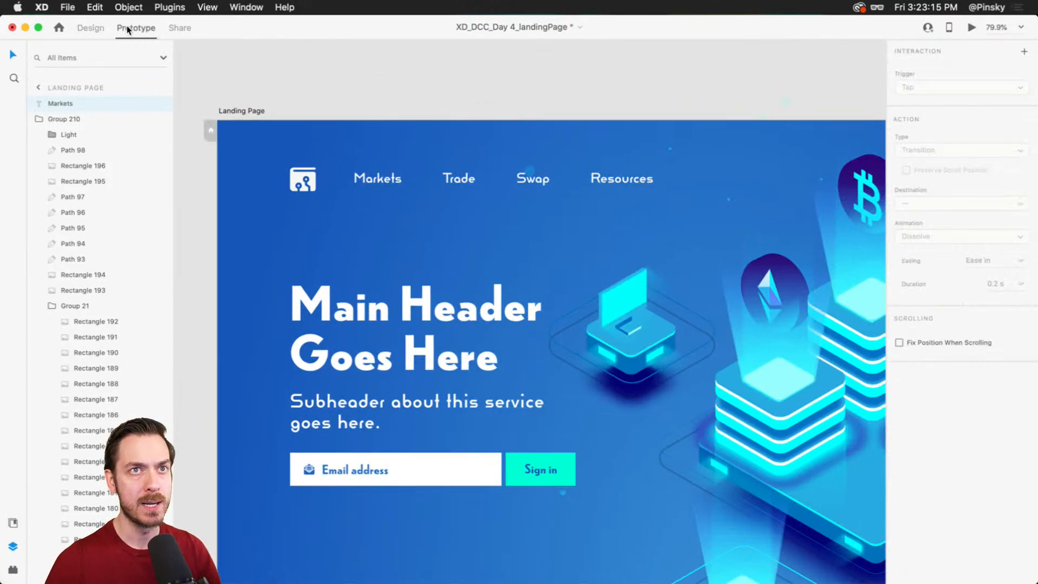
{"action": "left_click", "coordinate": [377, 178]}
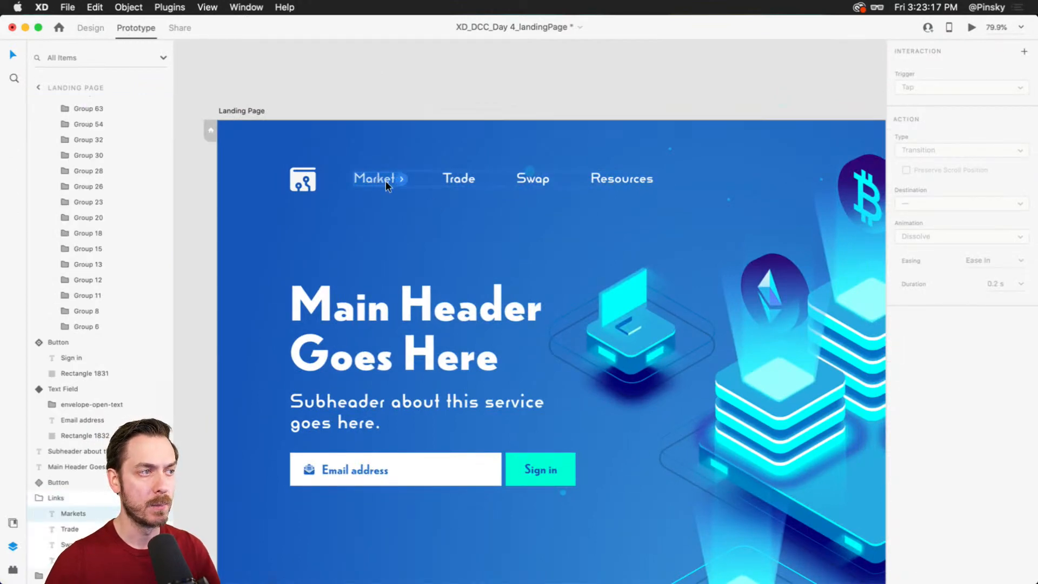
{"action": "scroll", "coordinate": [450, 237], "scroll_direction": "down", "scroll_amount": 10}
{"action": "left_click_drag", "start_coordinate": [405, 185], "coordinate": [410, 297]}
{"action": "scroll", "coordinate": [454, 192], "scroll_direction": "up", "scroll_amount": 5}
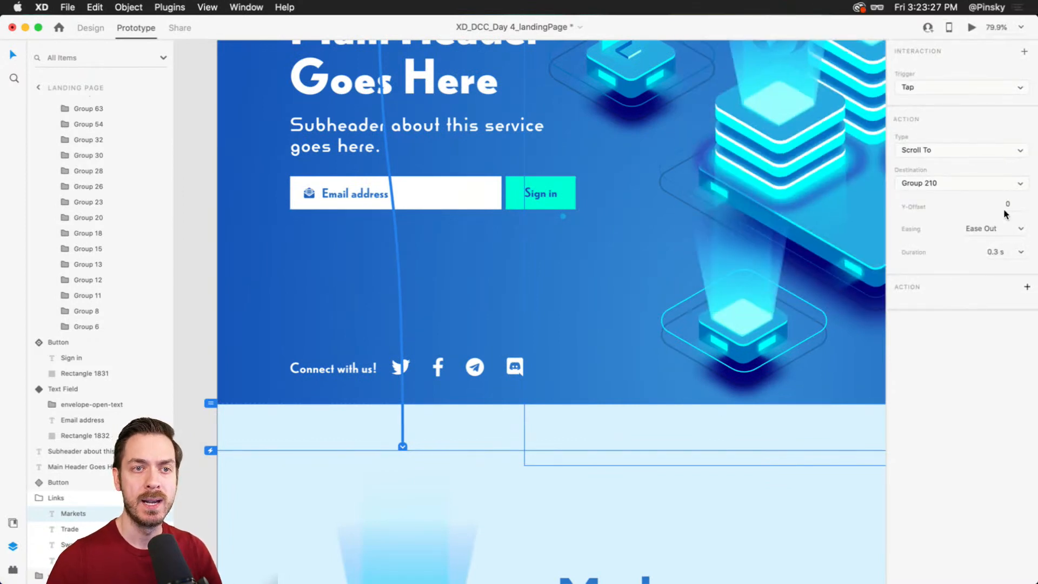
Step: Set the Markets link's scroll easing to Ease In-Out and its duration to 0.4 s
{"action": "left_click", "coordinate": [1022, 228]}
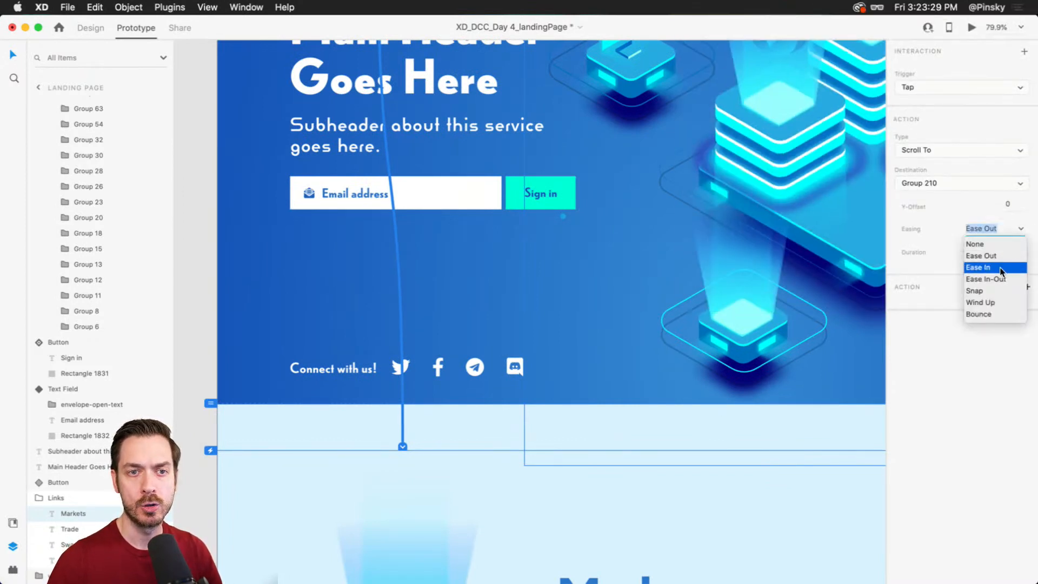
{"action": "left_click", "coordinate": [999, 279]}
{"action": "left_click", "coordinate": [1022, 251]}
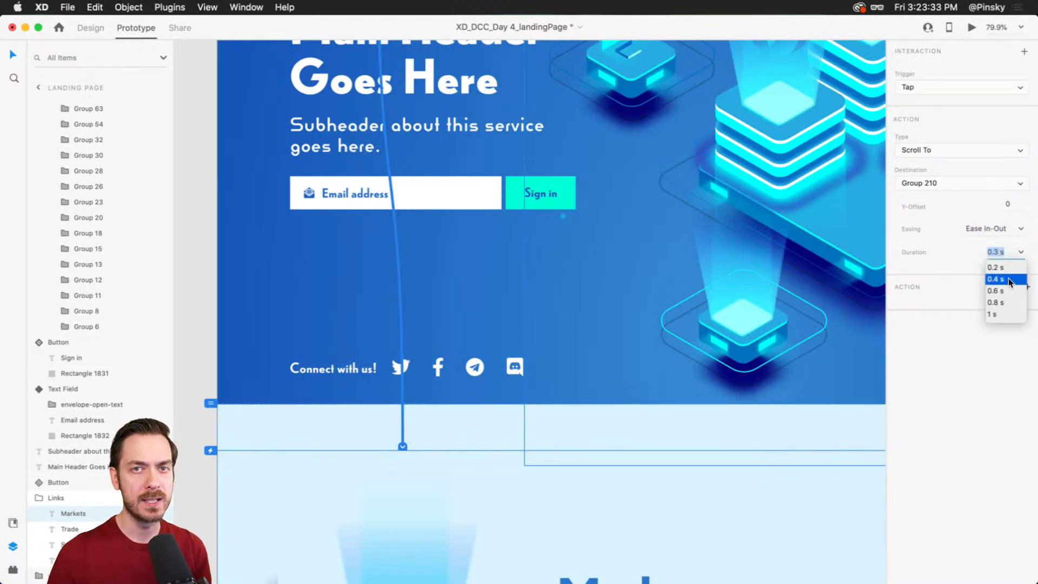
{"action": "left_click", "coordinate": [1008, 278]}
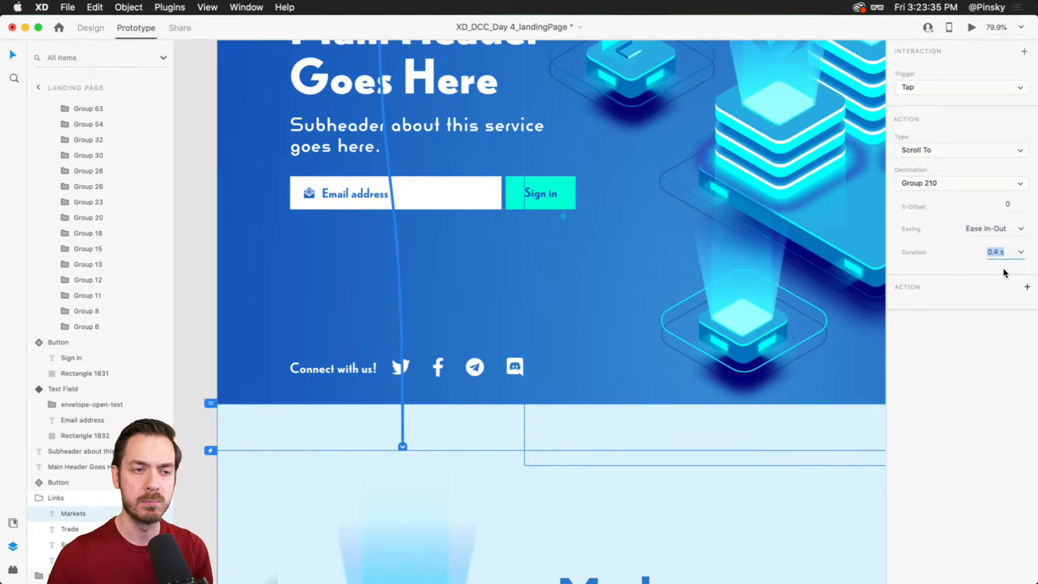
Step: Preview the prototype, test the Markets navigation link and close the preview
{"action": "left_click", "coordinate": [972, 28]}
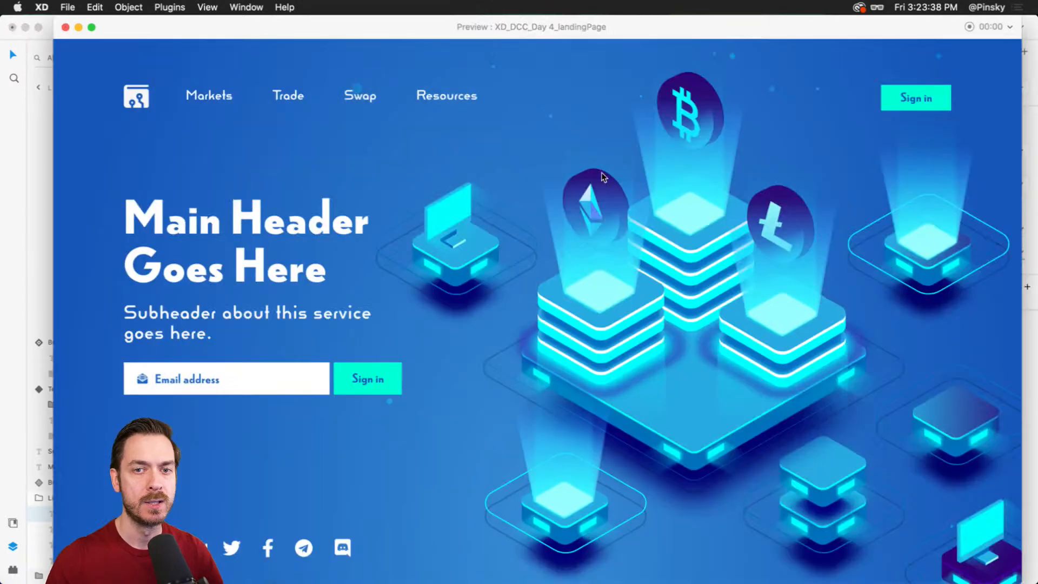
{"action": "left_click", "coordinate": [213, 98]}
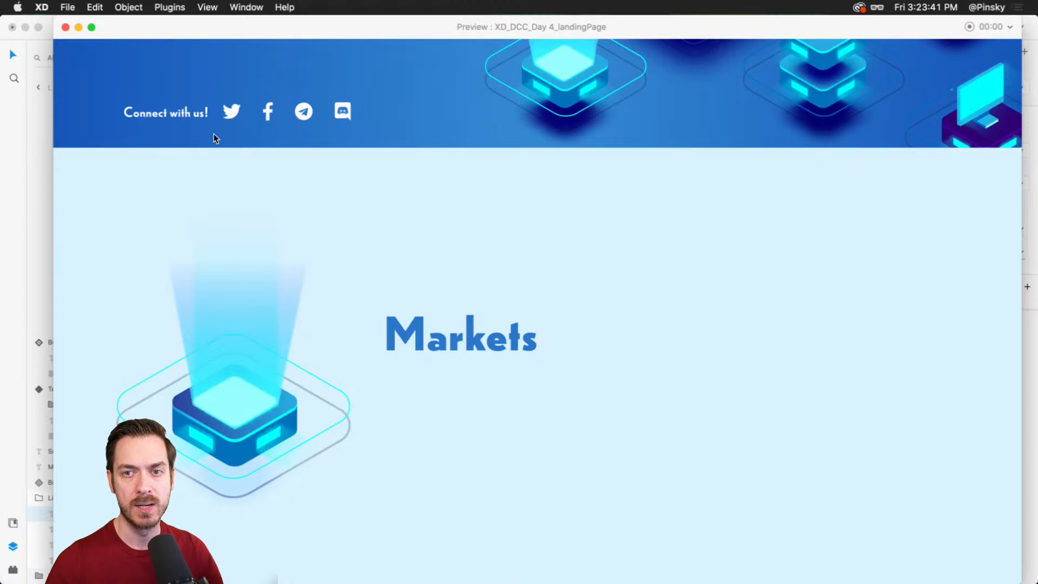
{"action": "key", "text": "super+w"}
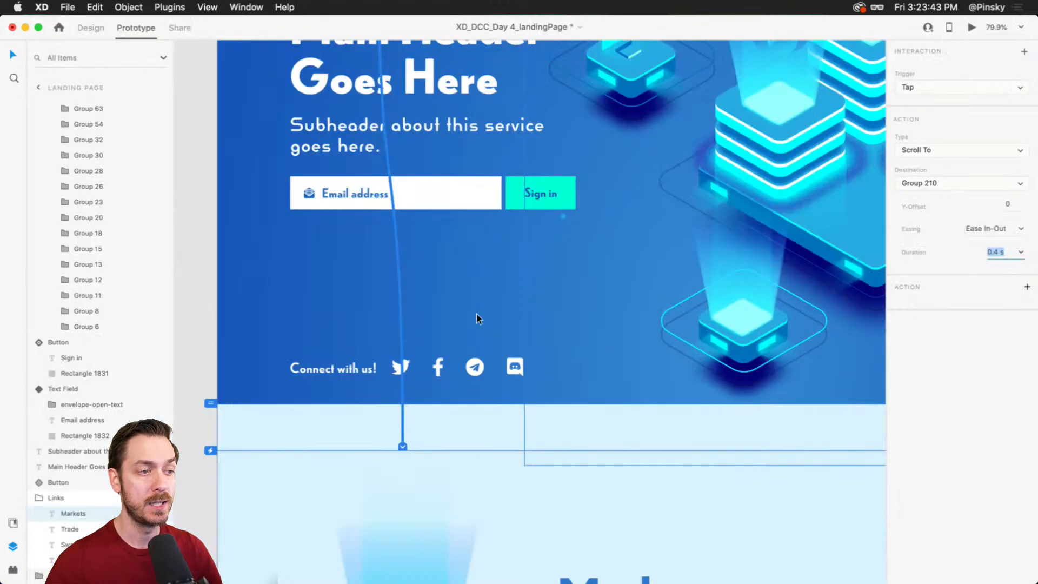
Step: In Design mode, extend the Landing Page artboard downward and duplicate the Markets background rectangle directly below at Y 1946
{"action": "scroll", "coordinate": [476, 318], "scroll_direction": "down", "scroll_amount": 5}
{"action": "left_click", "coordinate": [767, 539]}
{"action": "left_click_drag", "start_coordinate": [724, 515], "coordinate": [680, 343]}
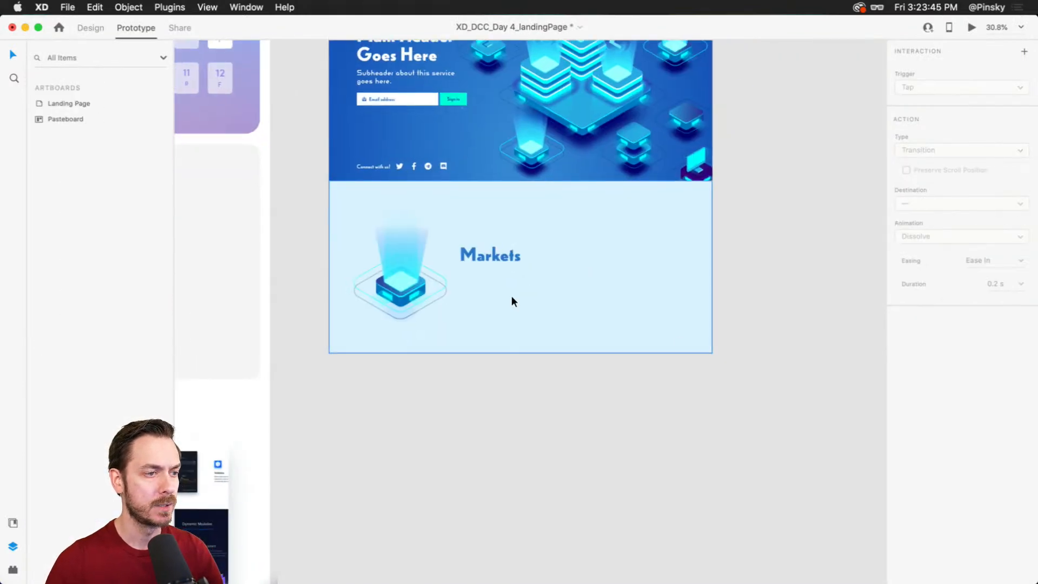
{"action": "left_click", "coordinate": [357, 129]}
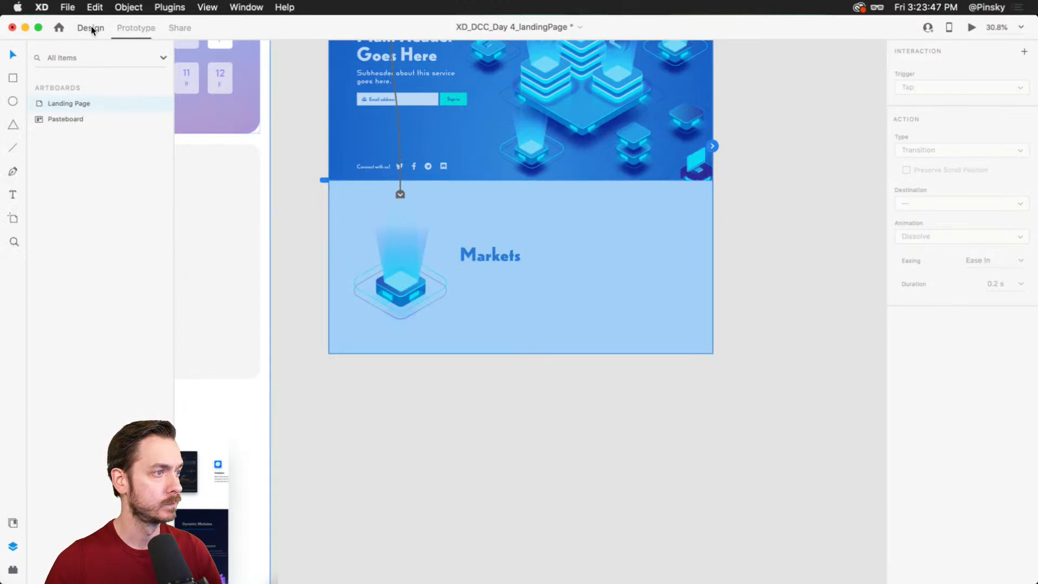
{"action": "left_click", "coordinate": [90, 29]}
{"action": "left_click_drag", "start_coordinate": [530, 474], "coordinate": [522, 552]}
{"action": "left_click_drag", "start_coordinate": [565, 235], "coordinate": [572, 403]}
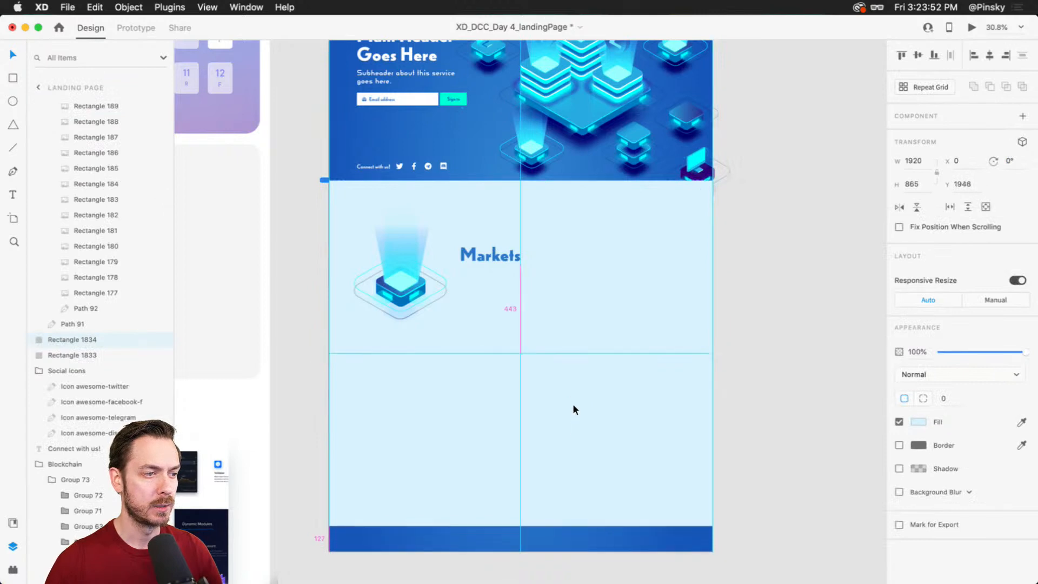
Step: Fill the duplicated background rectangle with dark gray and shorten the artboard to end at its lower edge
{"action": "left_click", "coordinate": [918, 421]}
{"action": "left_click_drag", "start_coordinate": [875, 385], "coordinate": [871, 354]}
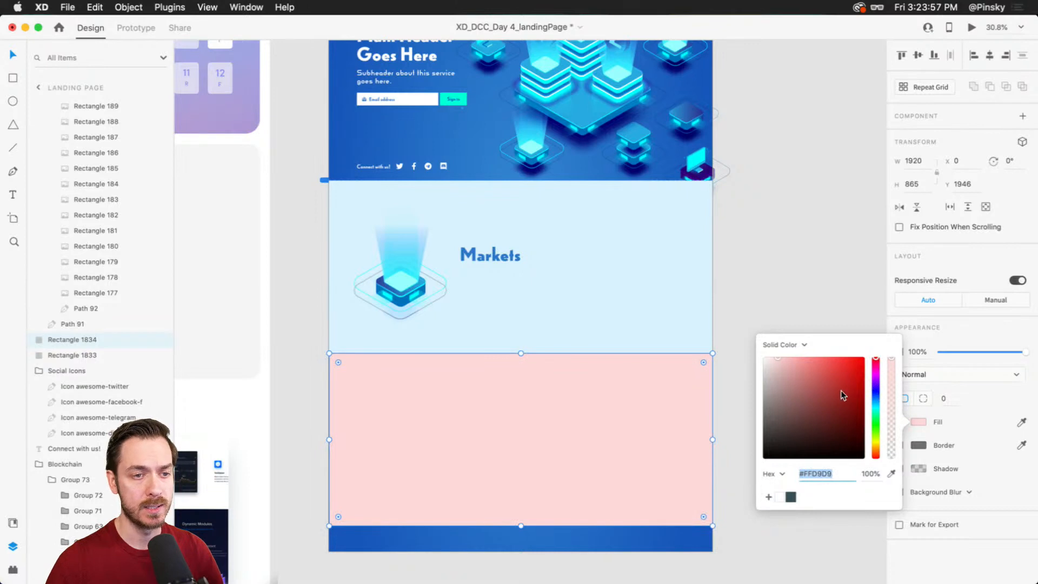
{"action": "left_click_drag", "start_coordinate": [807, 388], "coordinate": [875, 446]}
{"action": "left_click_drag", "start_coordinate": [811, 438], "coordinate": [739, 436]}
{"action": "left_click", "coordinate": [967, 339]}
{"action": "left_click", "coordinate": [616, 534]}
{"action": "left_click_drag", "start_coordinate": [520, 552], "coordinate": [521, 524]}
Step: Duplicate the glowing platform and the Markets header into the dark section, and change the copied header's text to "Trade"
{"action": "left_click_drag", "start_coordinate": [366, 282], "coordinate": [614, 445]}
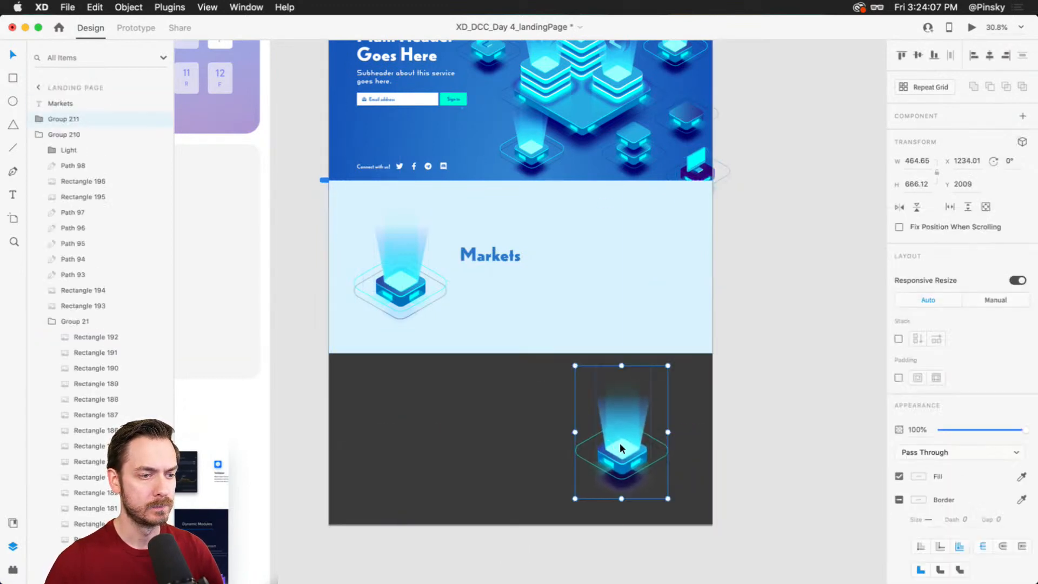
{"action": "left_click_drag", "start_coordinate": [503, 253], "coordinate": [525, 398]}
{"action": "double_click", "coordinate": [525, 398]}
{"action": "type", "text": "Trade"}
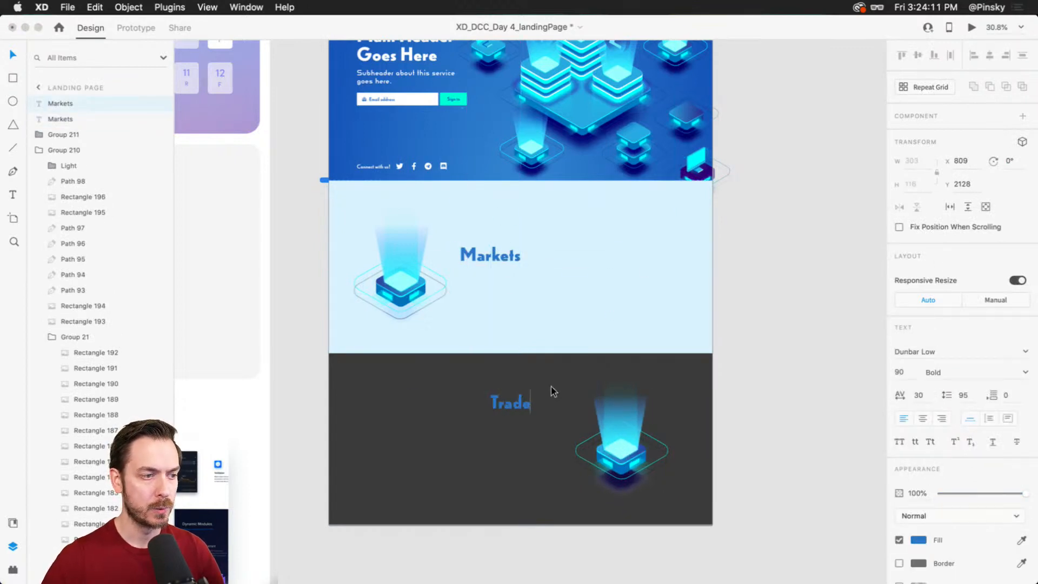
Step: Make the Trade header white (#FFFFFF) and move it to X 960, Y 2180
{"action": "left_click", "coordinate": [923, 538]}
{"action": "left_click_drag", "start_coordinate": [811, 453], "coordinate": [757, 415]}
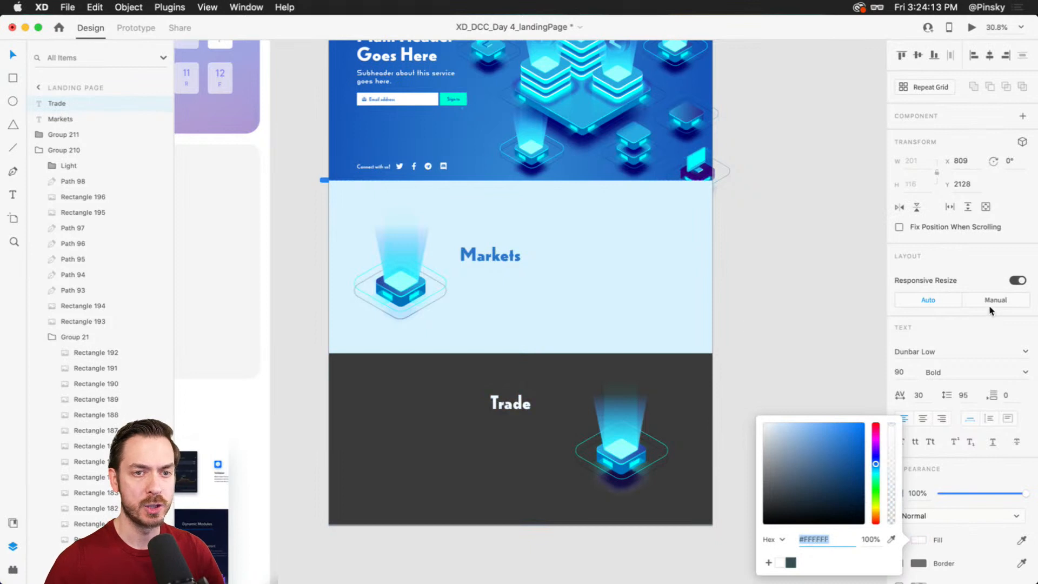
{"action": "left_click", "coordinate": [976, 351]}
{"action": "left_click_drag", "start_coordinate": [522, 398], "coordinate": [553, 408]}
Step: In Prototype mode, wire the Trade navigation link to the dark section's background rectangle with a tap-triggered Scroll To action
{"action": "scroll", "coordinate": [221, 81], "scroll_direction": "up", "scroll_amount": 3}
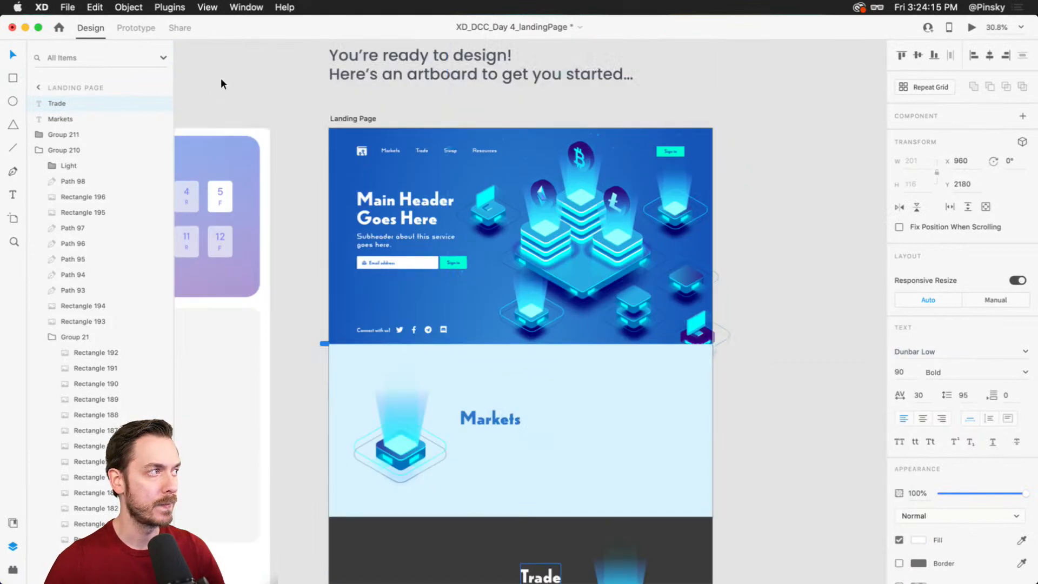
{"action": "left_click", "coordinate": [135, 28]}
{"action": "left_click", "coordinate": [422, 150]}
{"action": "left_click_drag", "start_coordinate": [429, 150], "coordinate": [500, 535]}
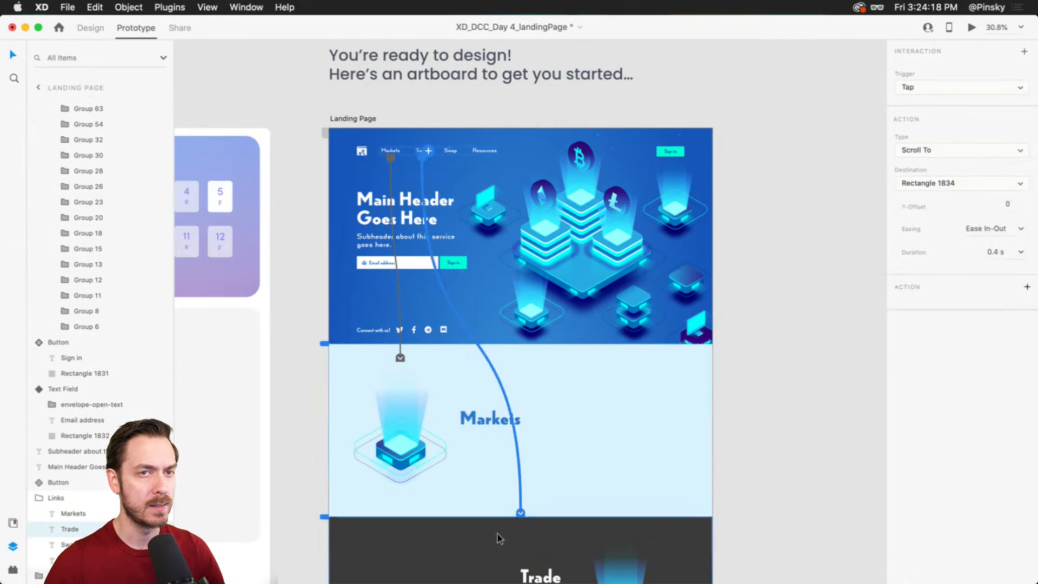
Step: Preview the prototype, test both the Markets and Trade navigation links and close the preview
{"action": "left_click", "coordinate": [971, 28]}
{"action": "left_click", "coordinate": [214, 98]}
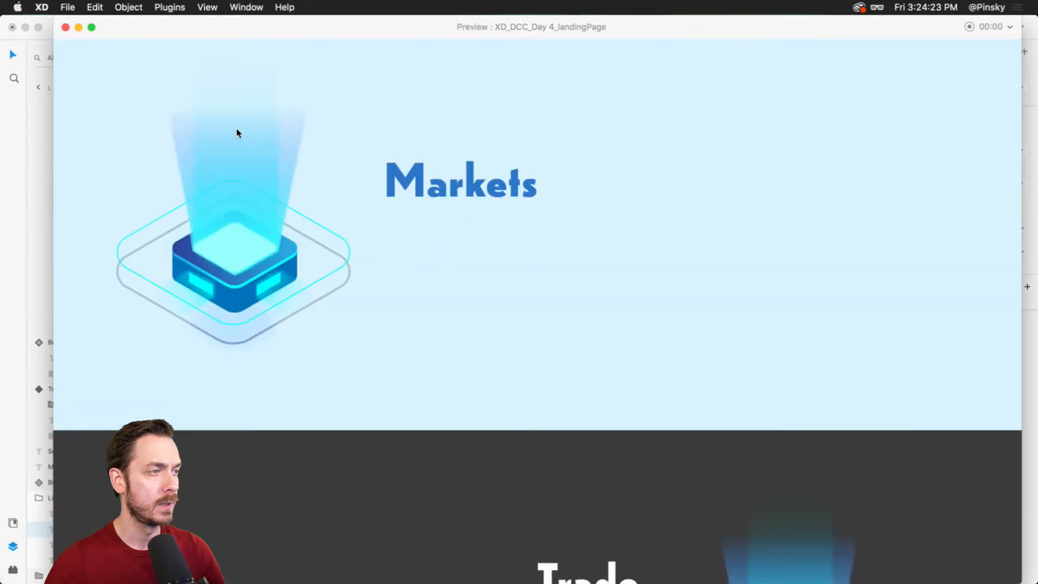
{"action": "scroll", "coordinate": [235, 133], "scroll_direction": "up", "scroll_amount": 10}
{"action": "left_click", "coordinate": [291, 99]}
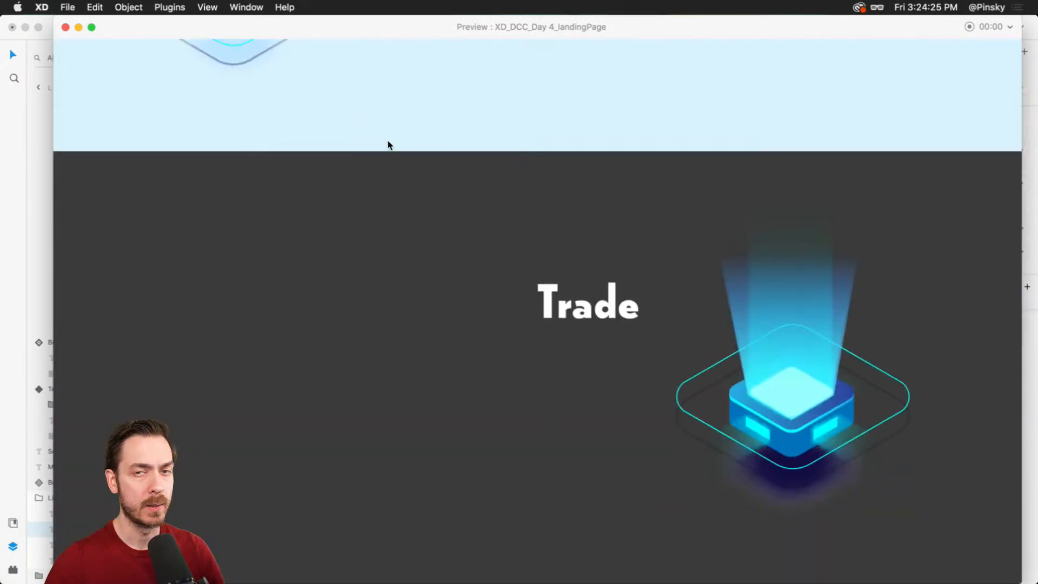
{"action": "key", "text": "super+w"}
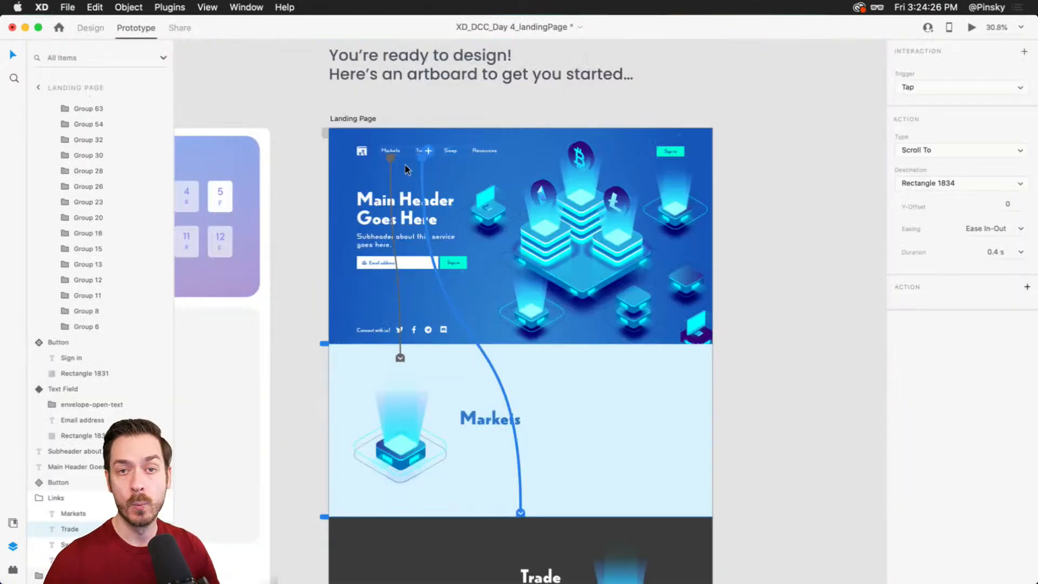
Step: In Design mode, draw a borderless white circle about 93 px wide in the hero's lower-right corner and fix its position when scrolling
{"action": "left_click", "coordinate": [341, 339]}
{"action": "left_click", "coordinate": [90, 27]}
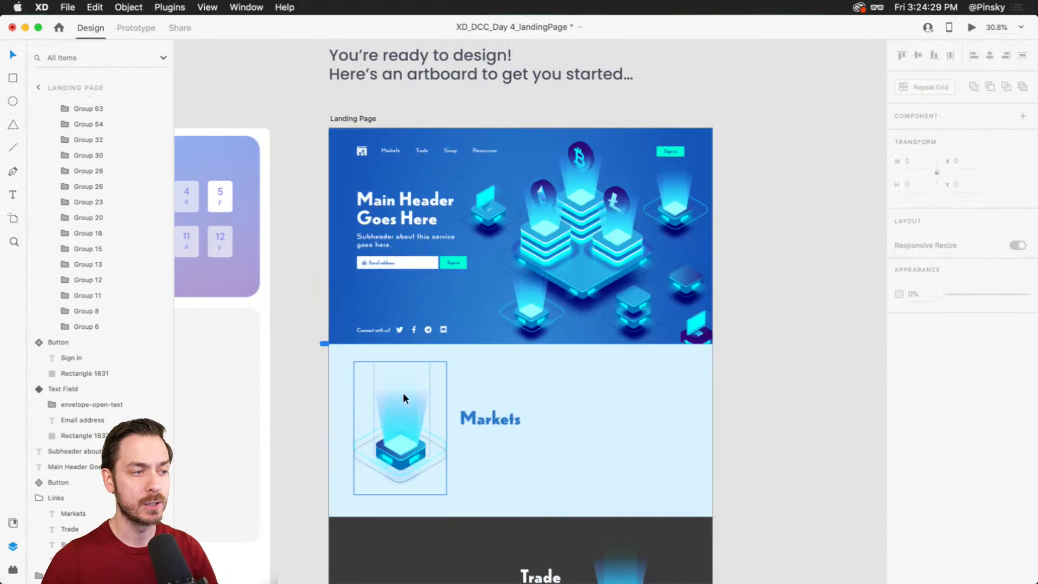
{"action": "scroll", "coordinate": [422, 389], "scroll_direction": "up", "scroll_amount": 3}
{"action": "key", "text": "r"}
{"action": "left_click_drag", "start_coordinate": [651, 375], "coordinate": [530, 309]}
{"action": "mouse_move", "coordinate": [718, 273]}
{"action": "left_mouse_down"}
{"action": "mouse_move", "coordinate": [778, 315]}
{"action": "mouse_move", "coordinate": [789, 219]}
{"action": "left_mouse_up"}
{"action": "key", "text": "super+z"}
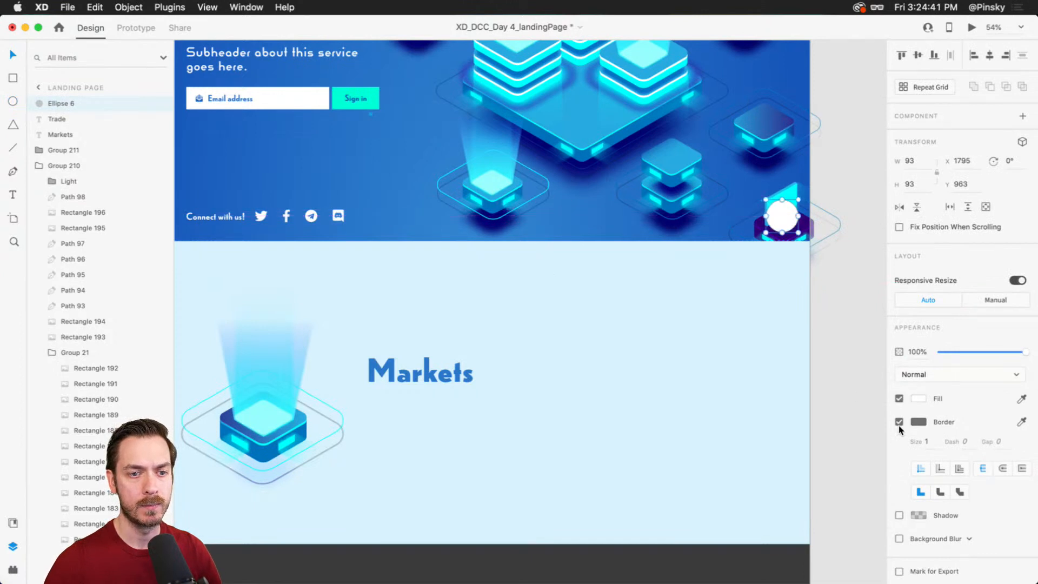
{"action": "left_click", "coordinate": [899, 422]}
{"action": "scroll", "coordinate": [795, 199], "scroll_direction": "up", "scroll_amount": 5}
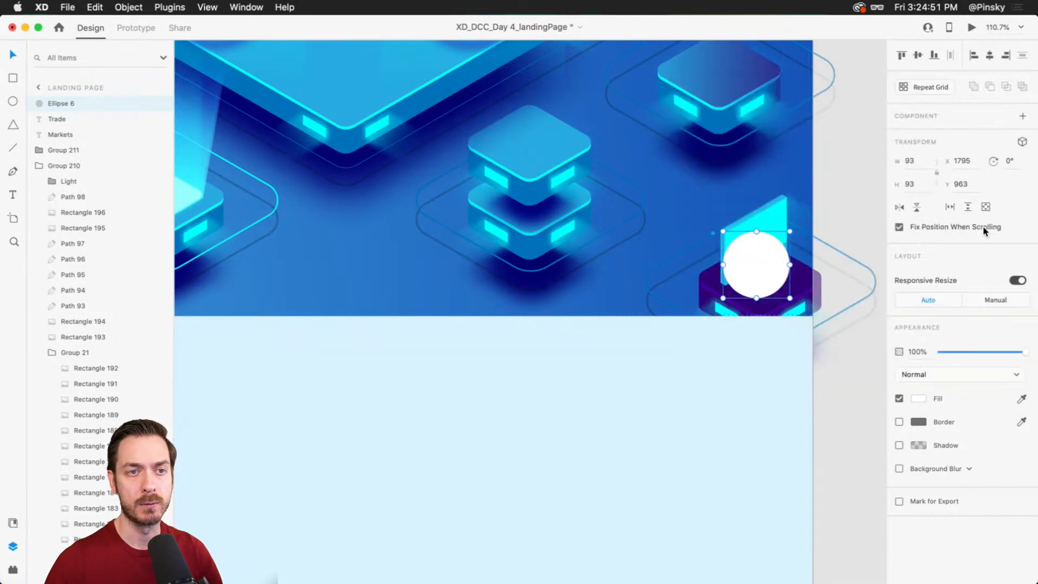
Step: In Prototype mode, wire the white circle to the wallet-crypto logo with a tap-triggered Scroll To action
{"action": "left_click", "coordinate": [136, 28]}
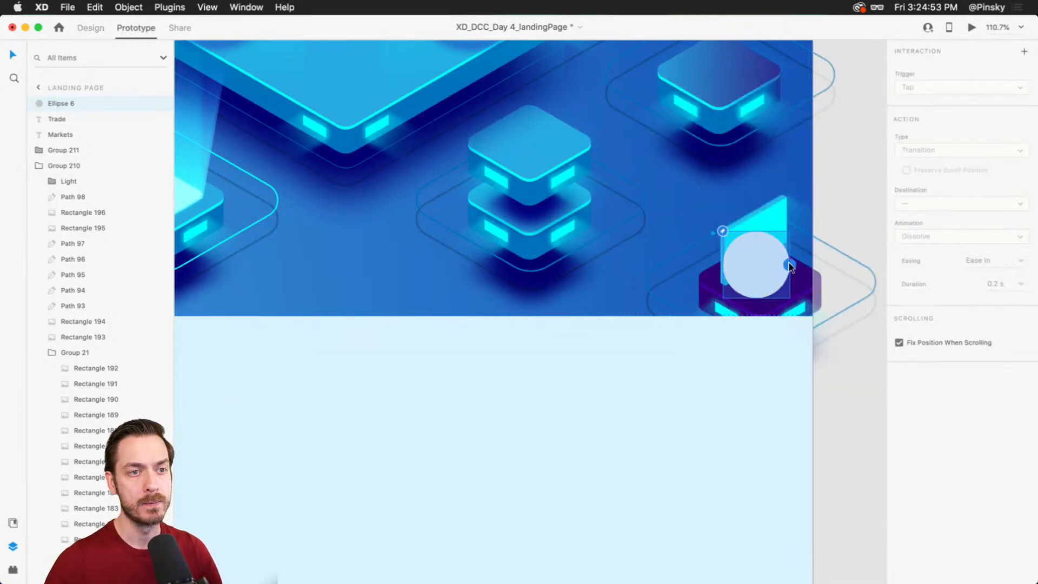
{"action": "left_click_drag", "start_coordinate": [789, 265], "coordinate": [411, 264]}
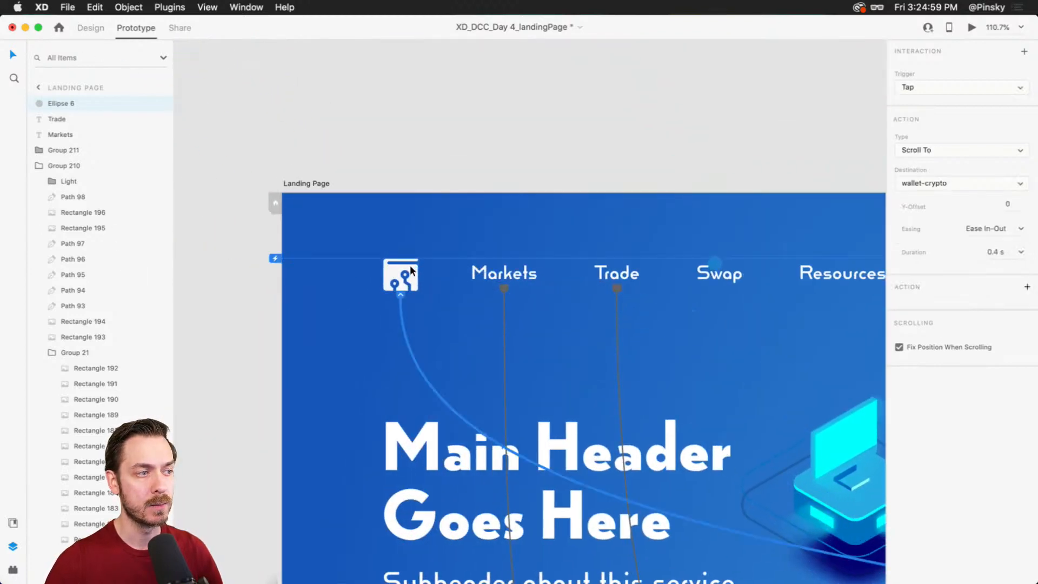
Step: Preview the page, jump to the Trade section and test the fixed circle's scroll back to the hero
{"action": "left_click", "coordinate": [973, 30]}
{"action": "scroll", "coordinate": [670, 322], "scroll_direction": "down", "scroll_amount": 10}
{"action": "scroll", "coordinate": [575, 301], "scroll_direction": "up", "scroll_amount": 10}
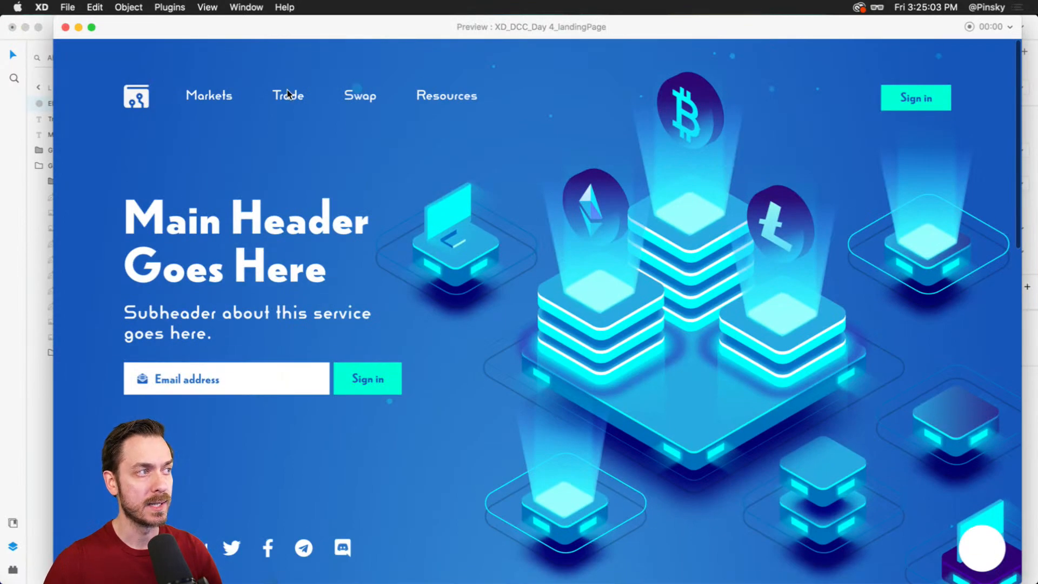
{"action": "left_click", "coordinate": [287, 93]}
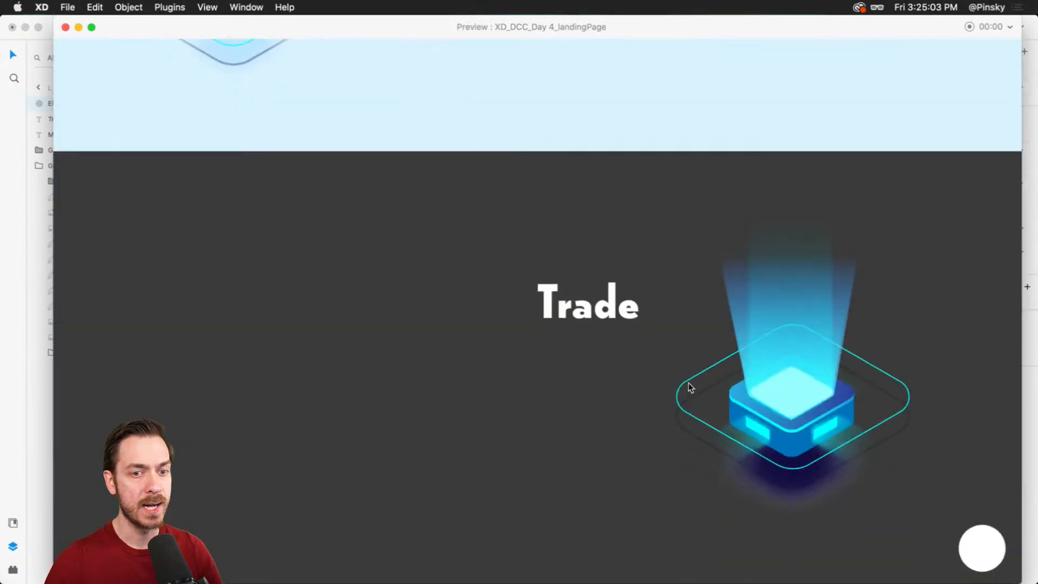
{"action": "left_click", "coordinate": [983, 552]}
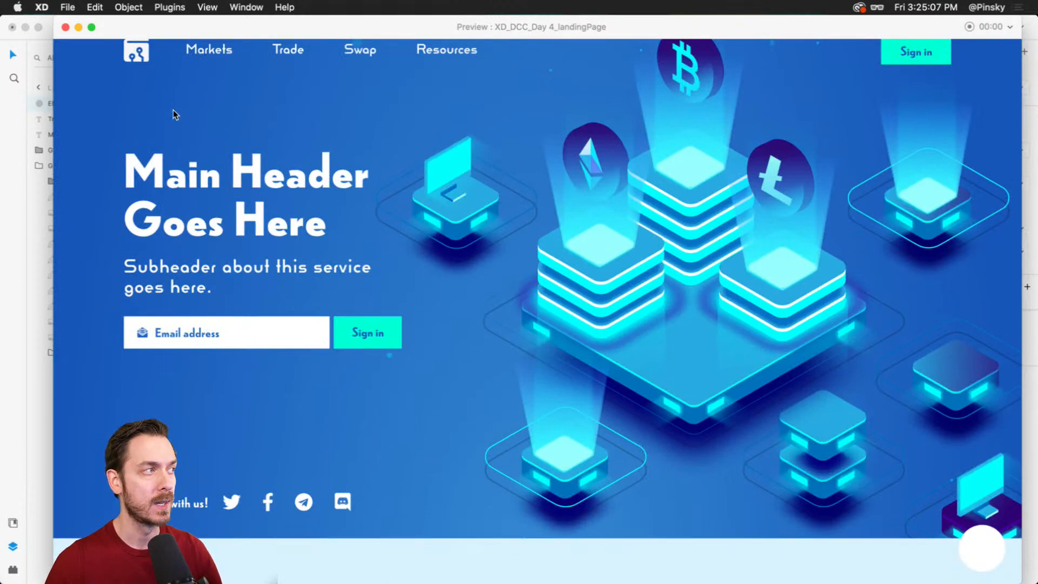
{"action": "key", "text": "super+w"}
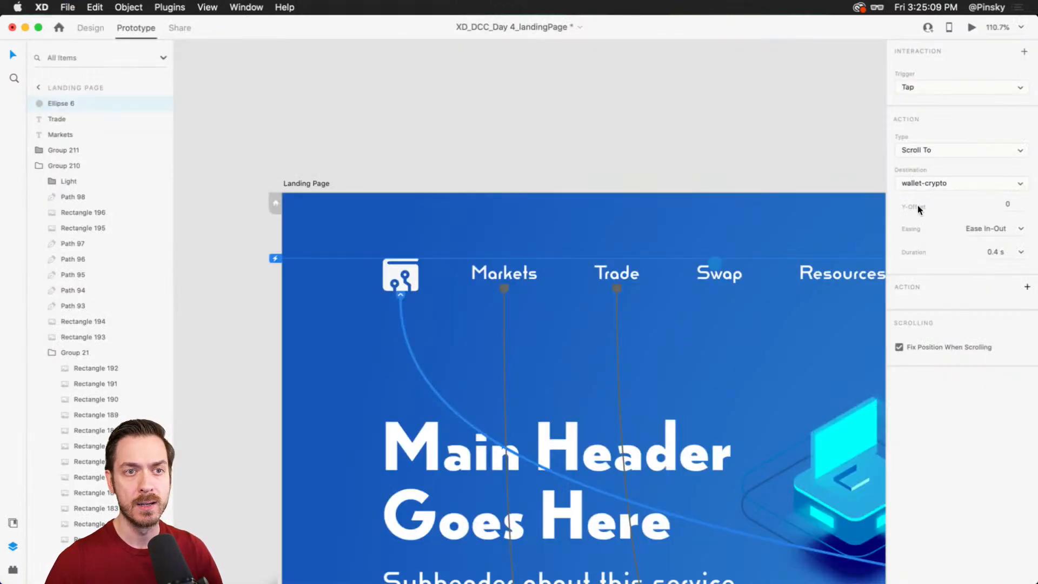
Step: Set the circle's Scroll To Y-offset to -91, aligning the scroll target with the artboard's top edge
{"action": "key", "text": "shift+Down"}
{"action": "key", "text": "shift+Down"}
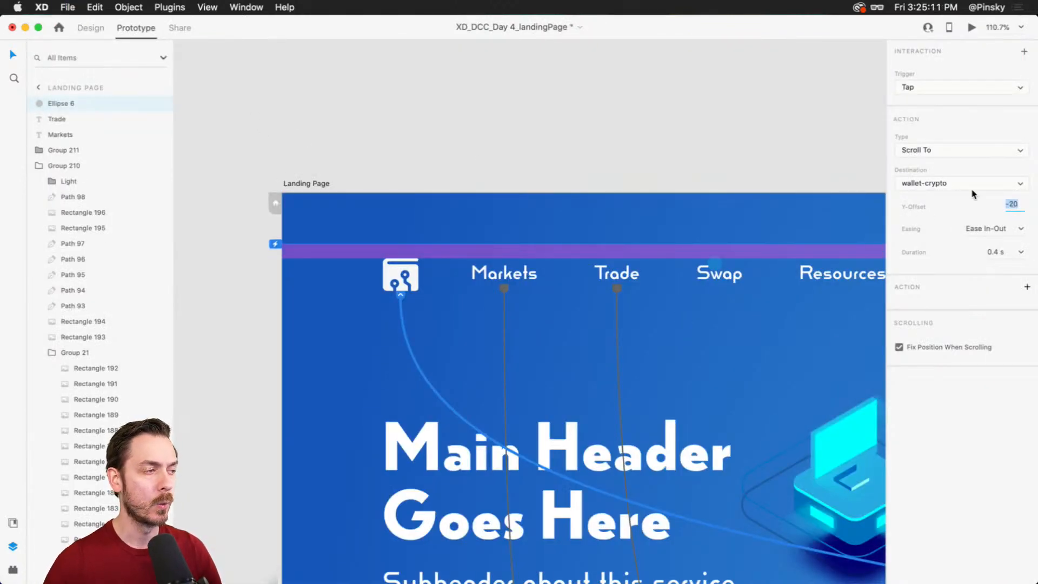
{"action": "left_click_drag", "start_coordinate": [270, 247], "coordinate": [280, 192]}
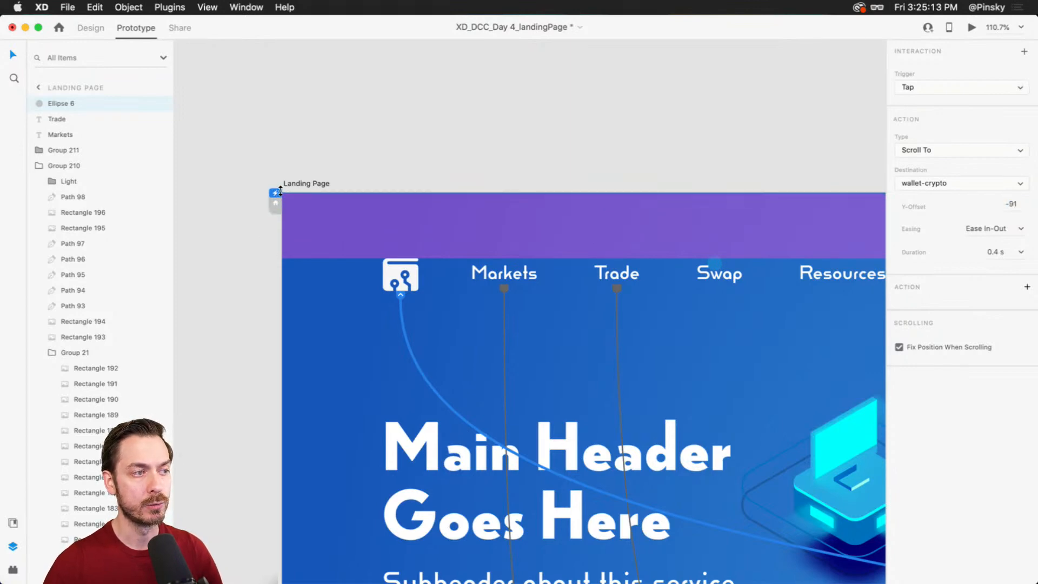
Step: Preview the page again, test the Trade link and the circle's adjusted return to the top, and close the preview
{"action": "scroll", "coordinate": [528, 271], "scroll_direction": "down", "scroll_amount": 5}
{"action": "key", "text": "super+Return"}
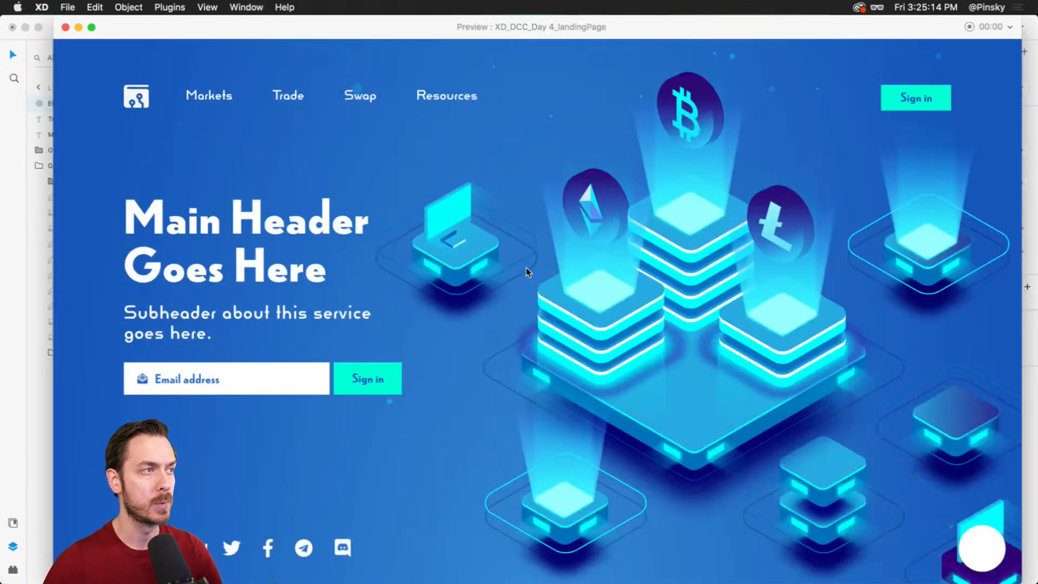
{"action": "left_click", "coordinate": [302, 105]}
{"action": "scroll", "coordinate": [991, 549], "scroll_direction": "up", "scroll_amount": 2}
{"action": "left_click", "coordinate": [990, 549]}
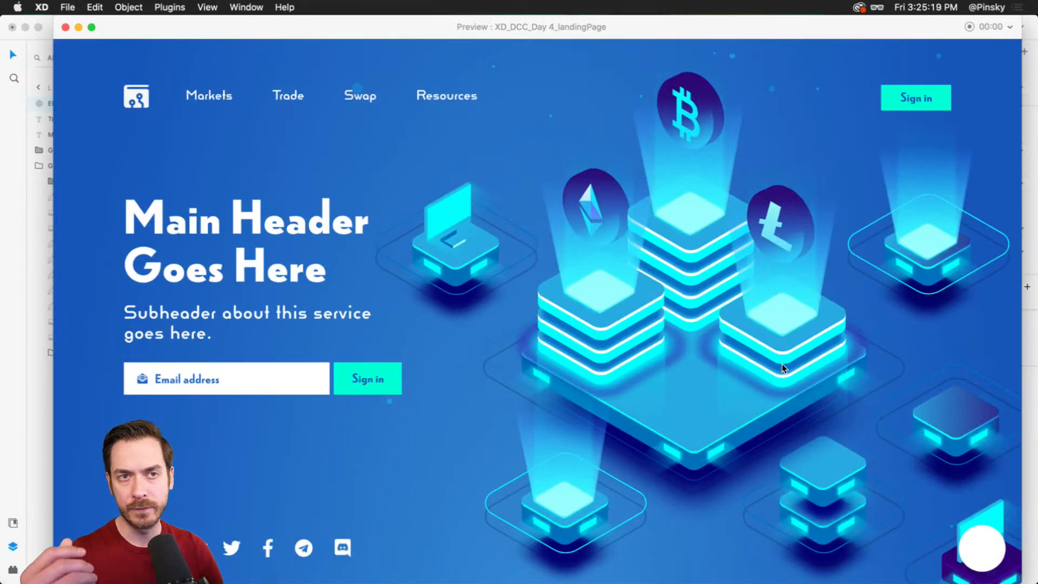
{"action": "key", "text": "super+w"}
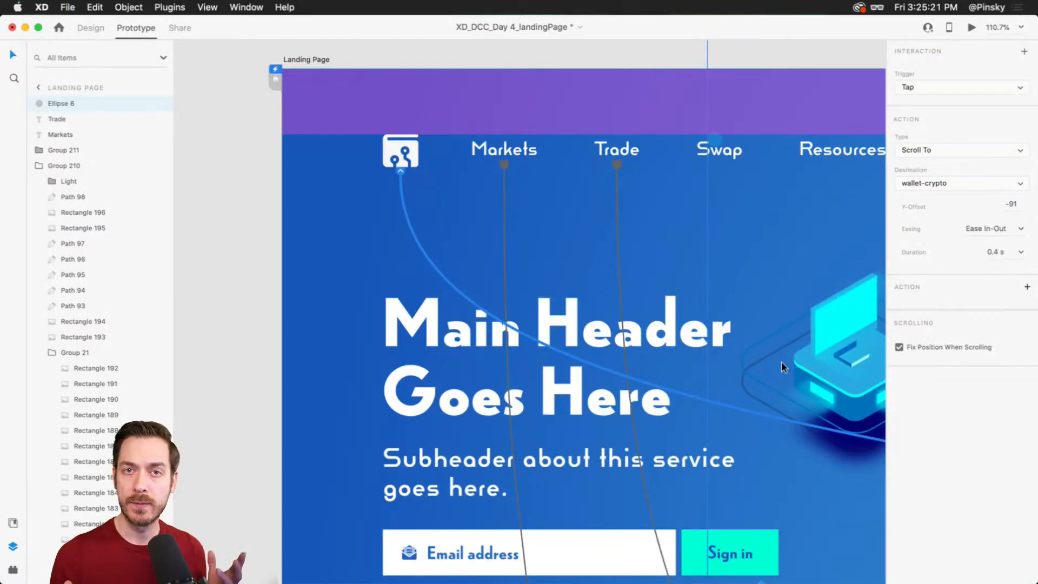